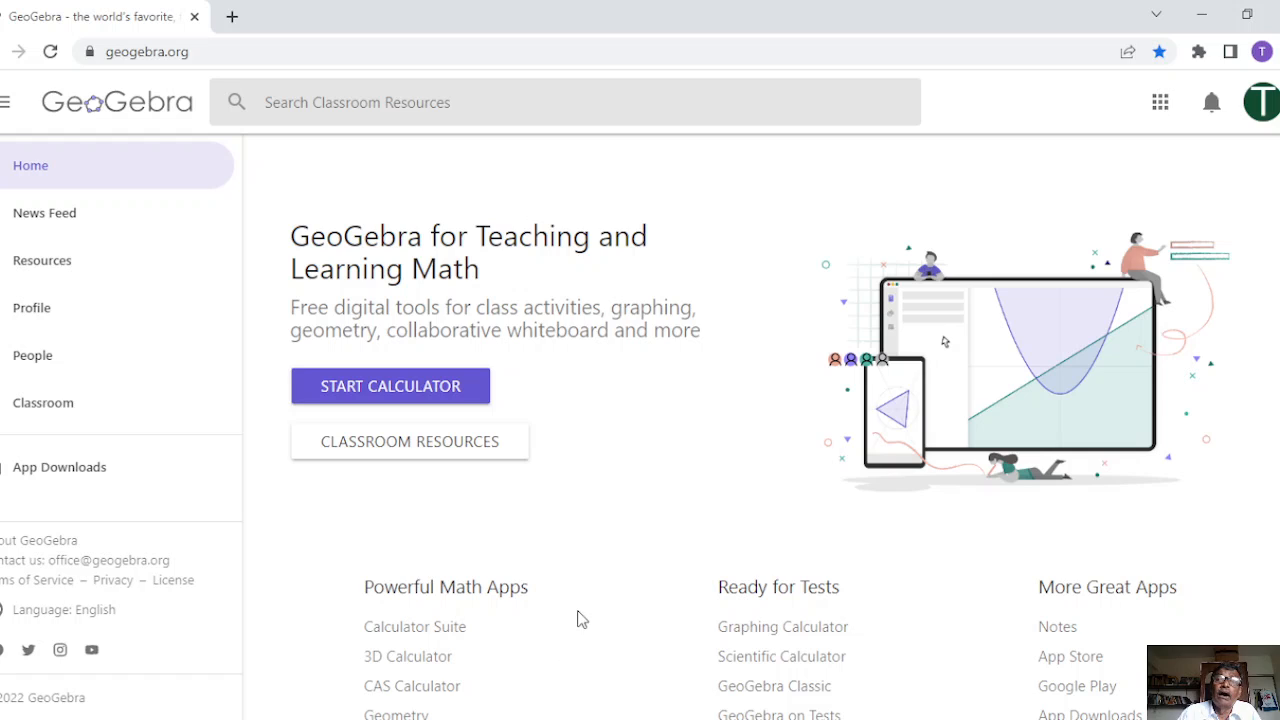
Start the calculator and plot the ellipse (x/2)^2 + (y/5)^2 = 1
click(464, 398)
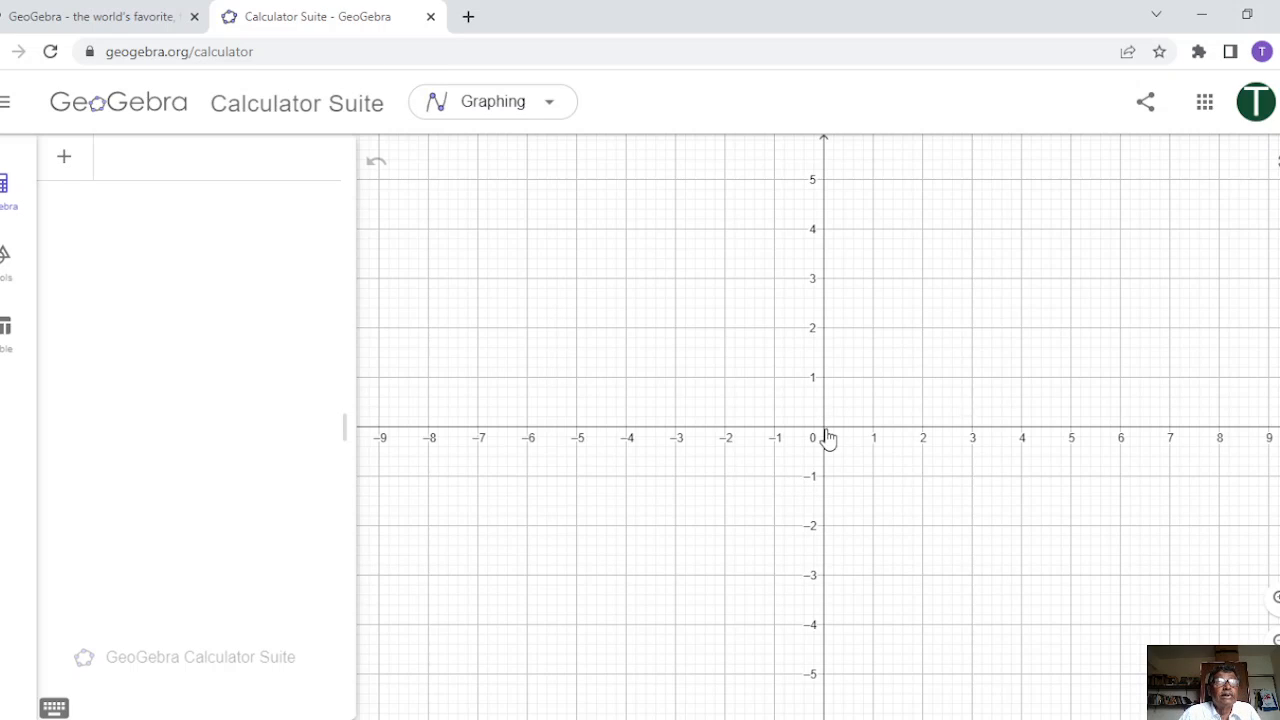
click(113, 167)
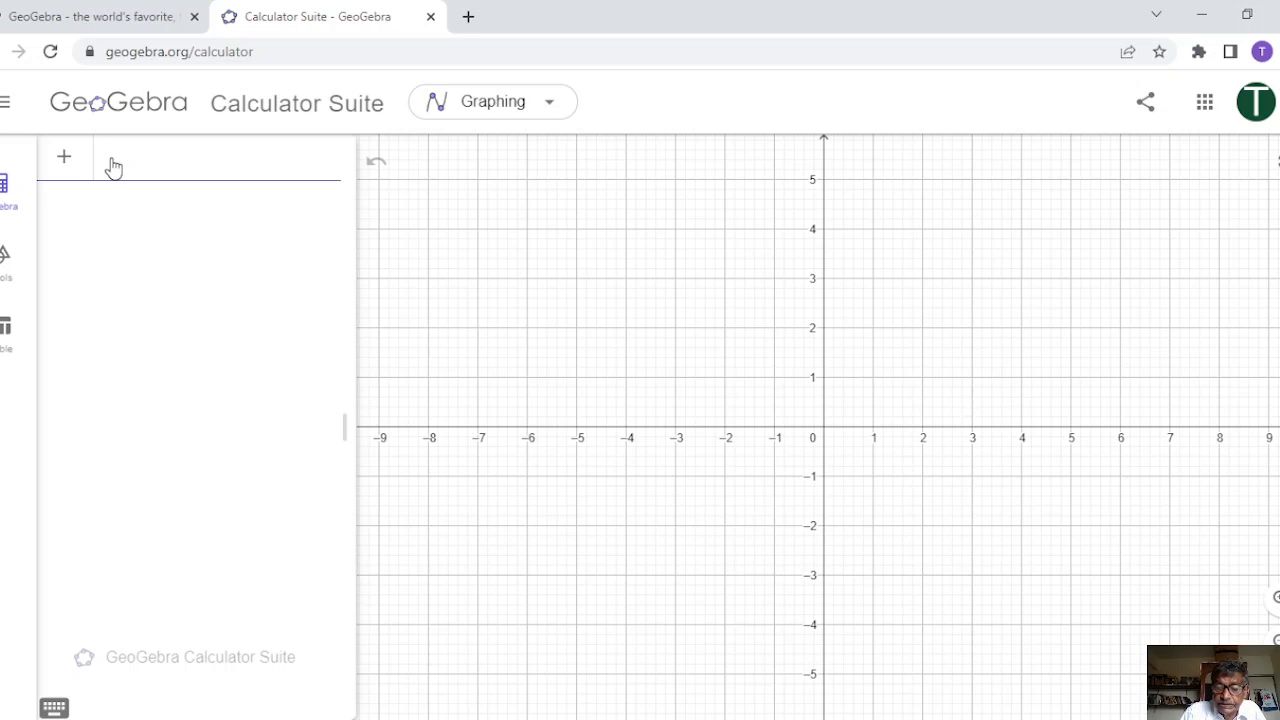
text(()
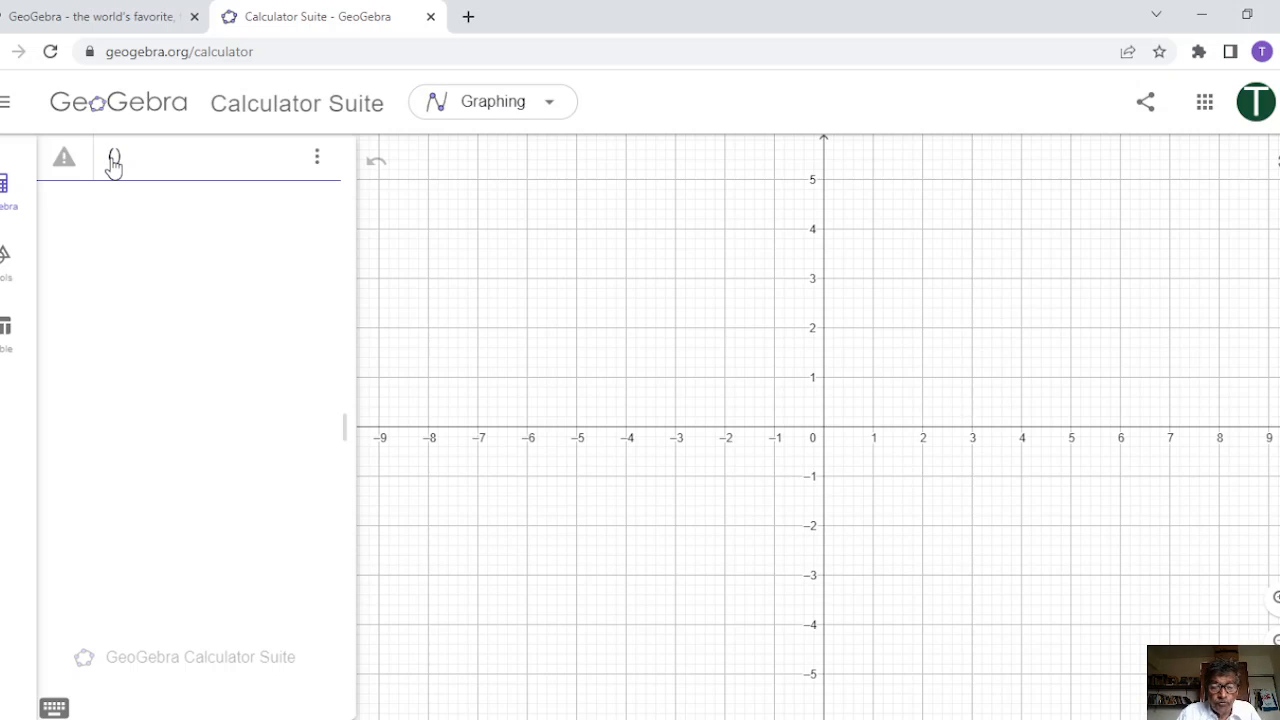
text(x/)
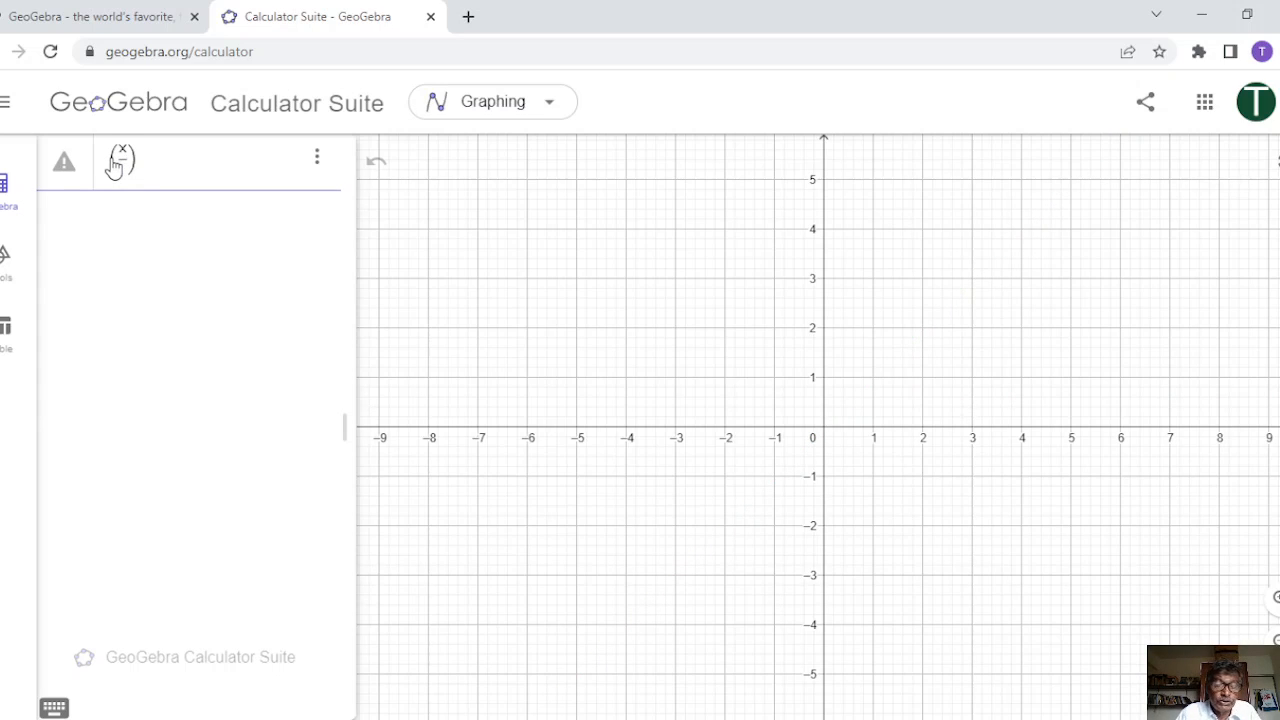
text(2))
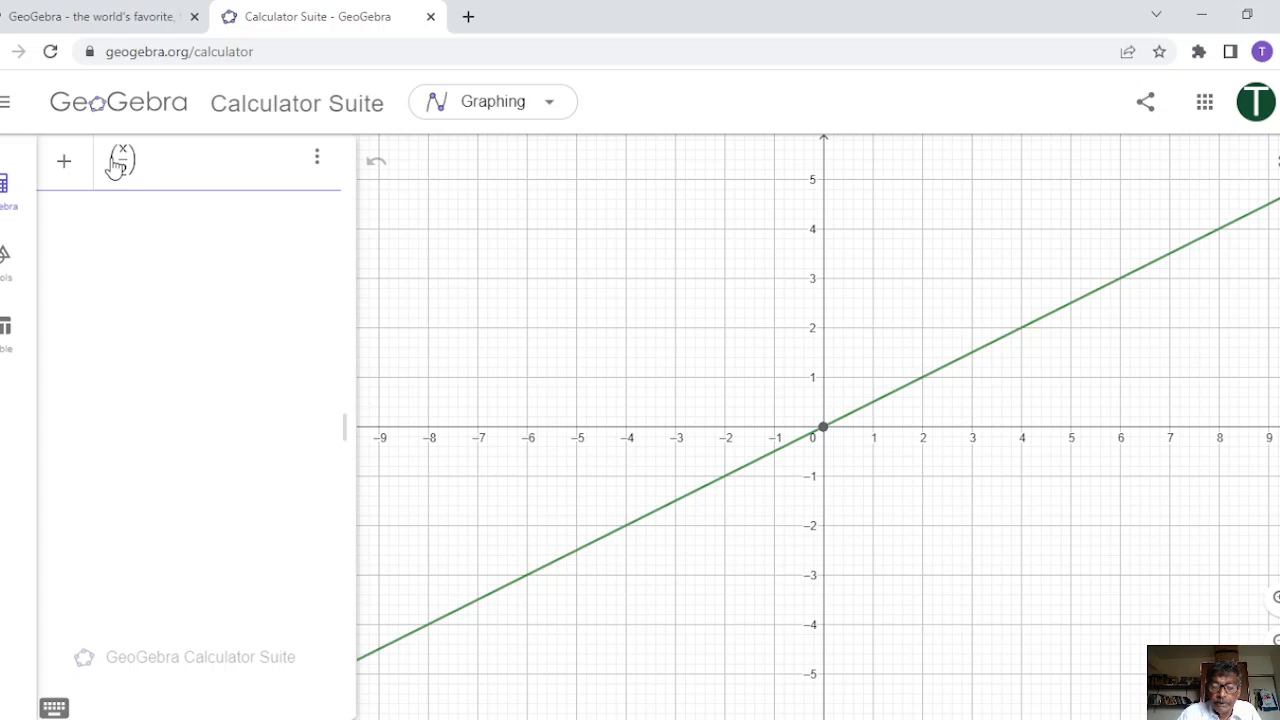
text(^2)
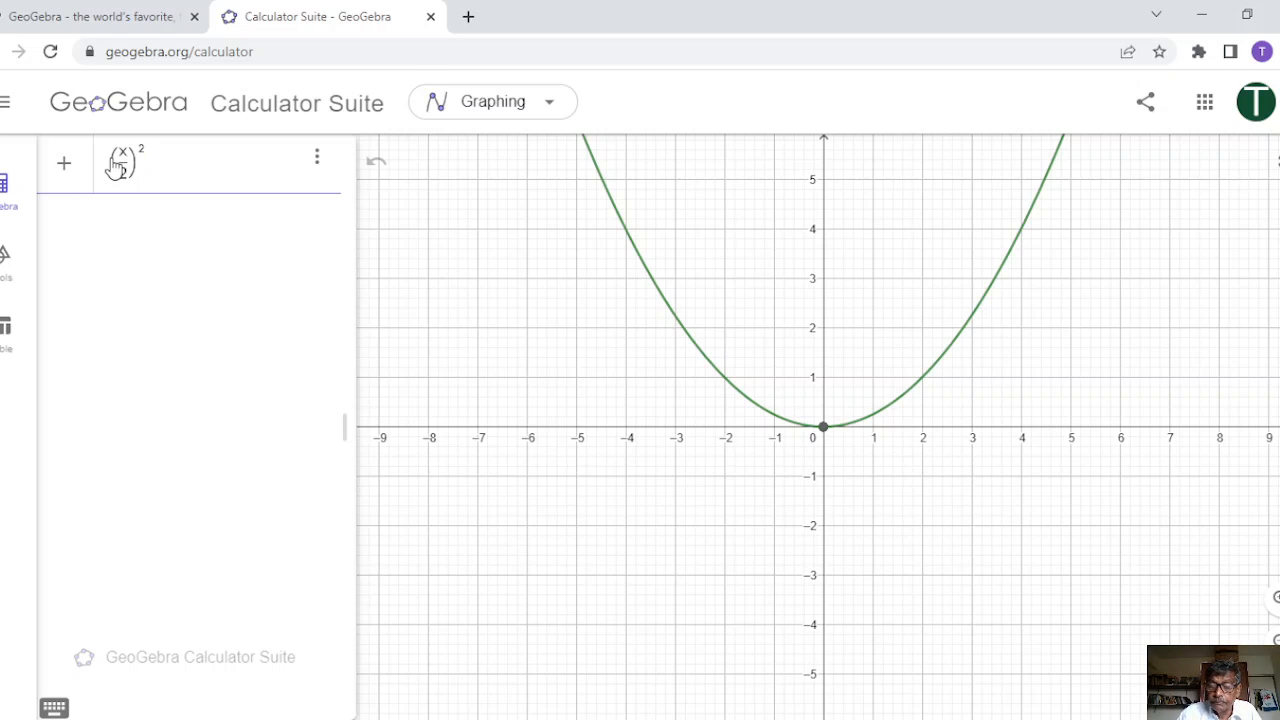
text(+(y)
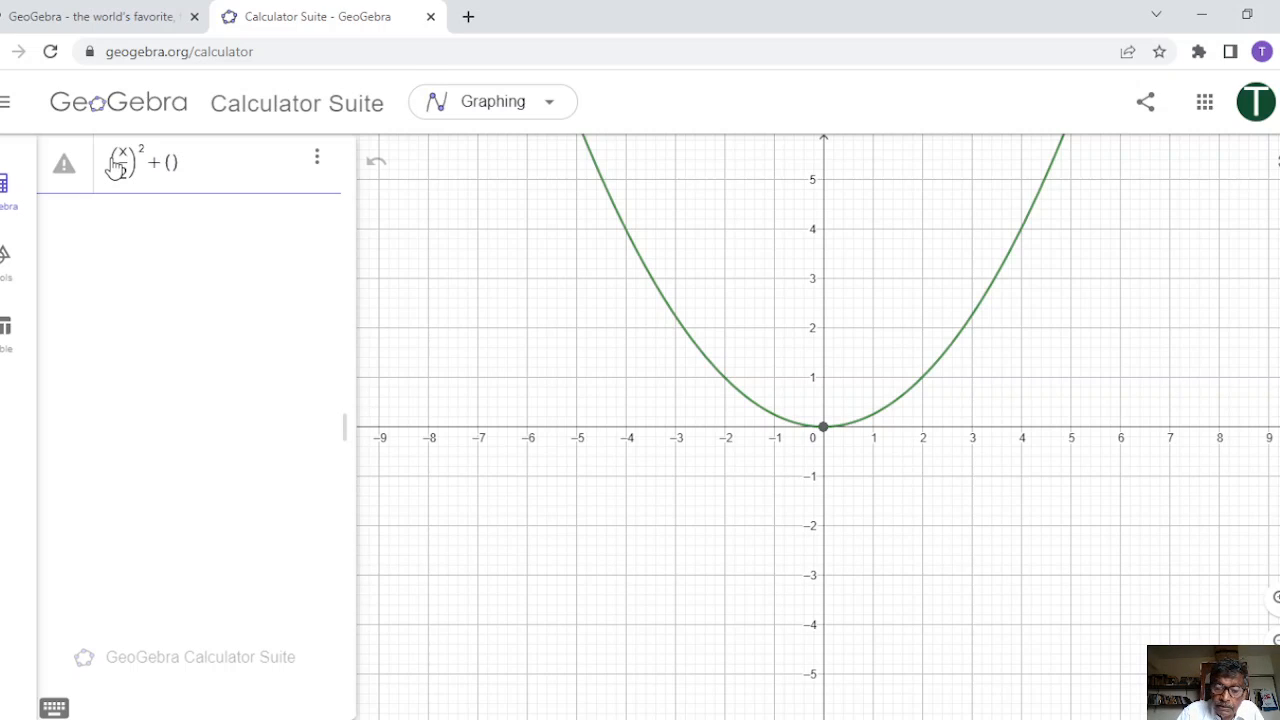
text(/)
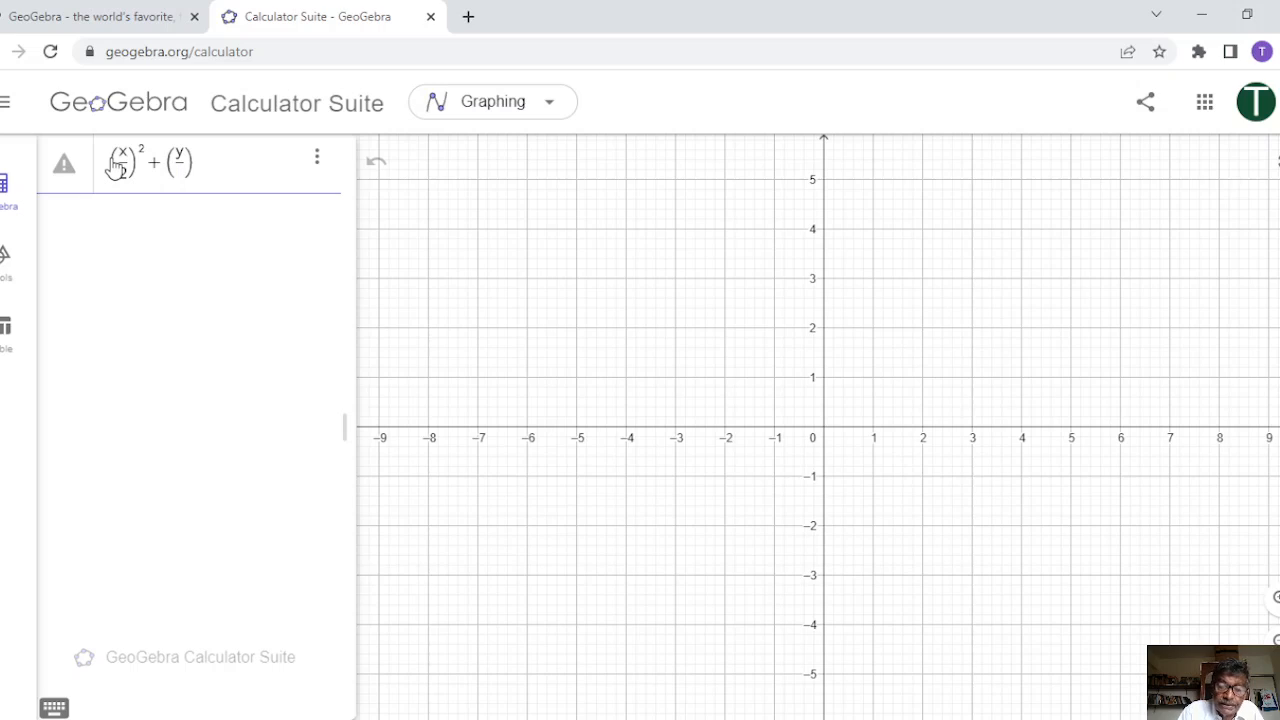
text(5)
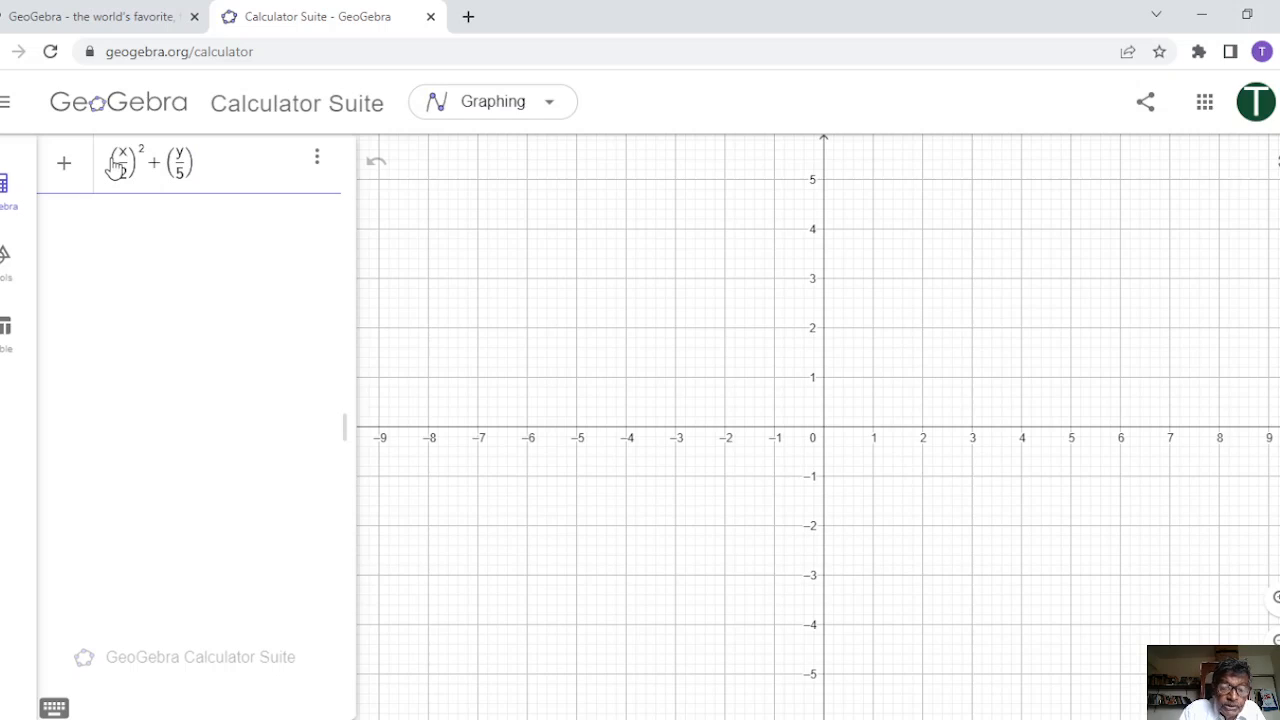
text(^2)
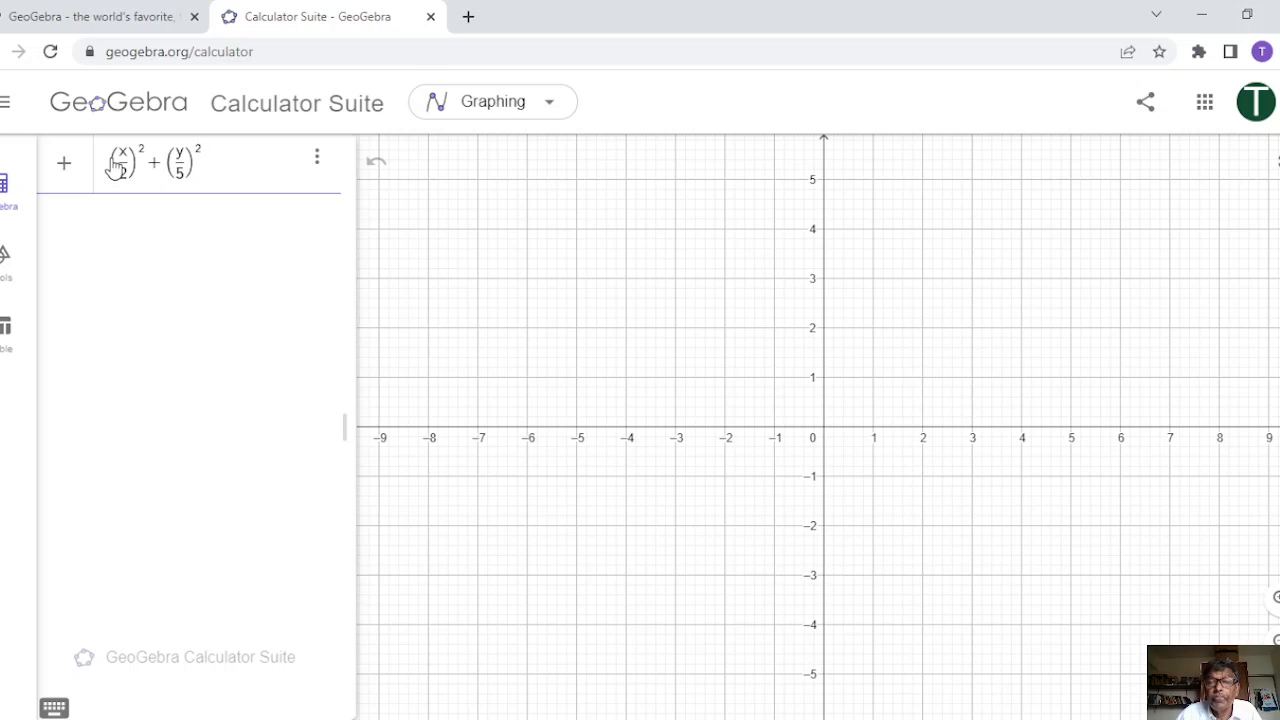
text(=)
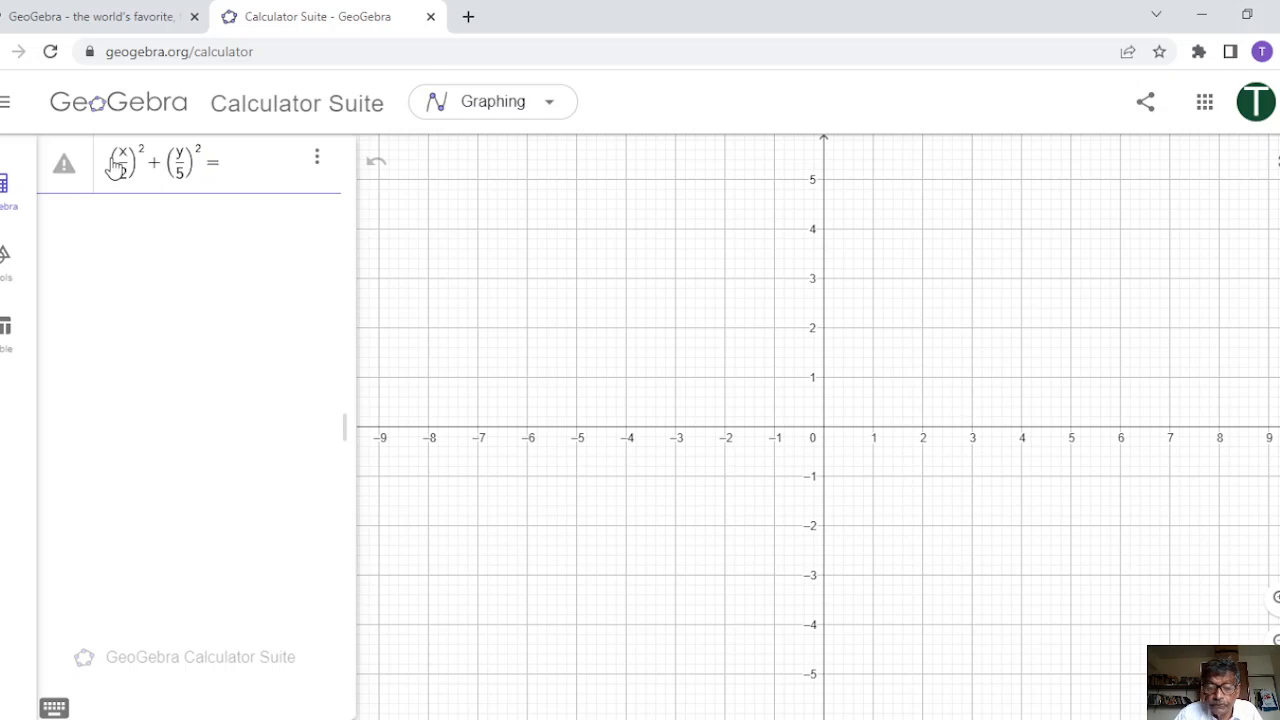
text(1)
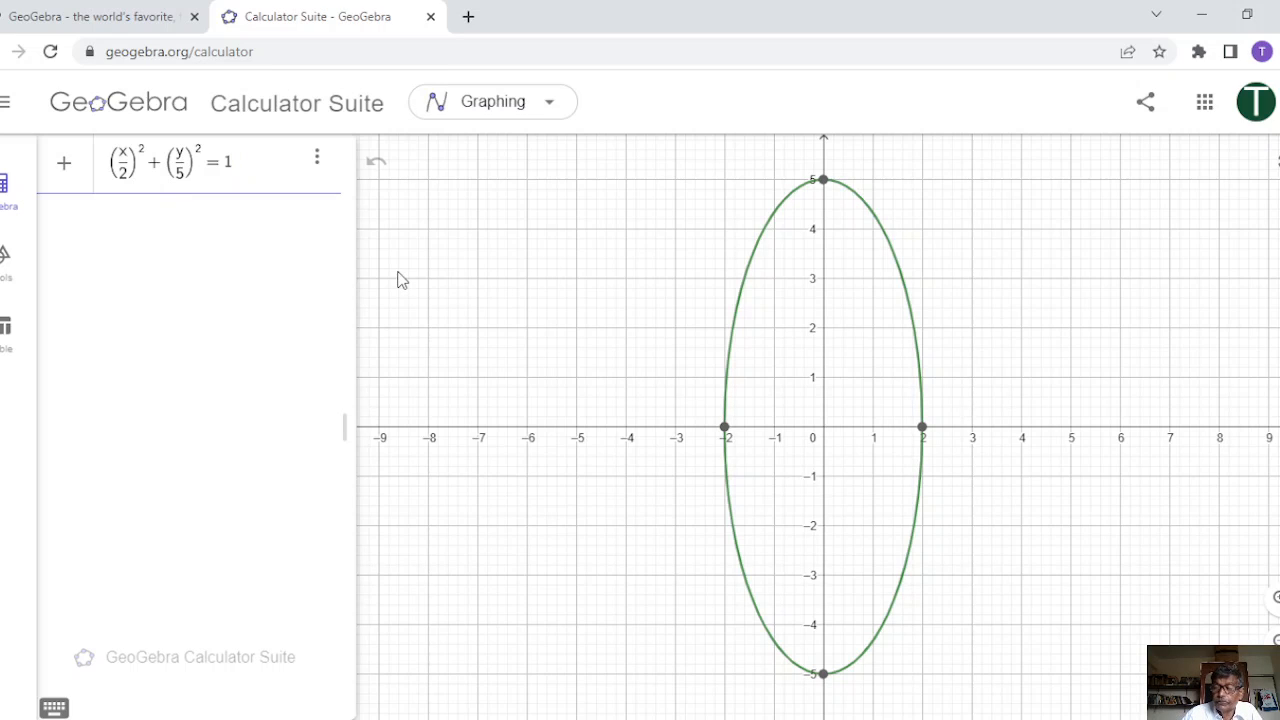
key(Return)
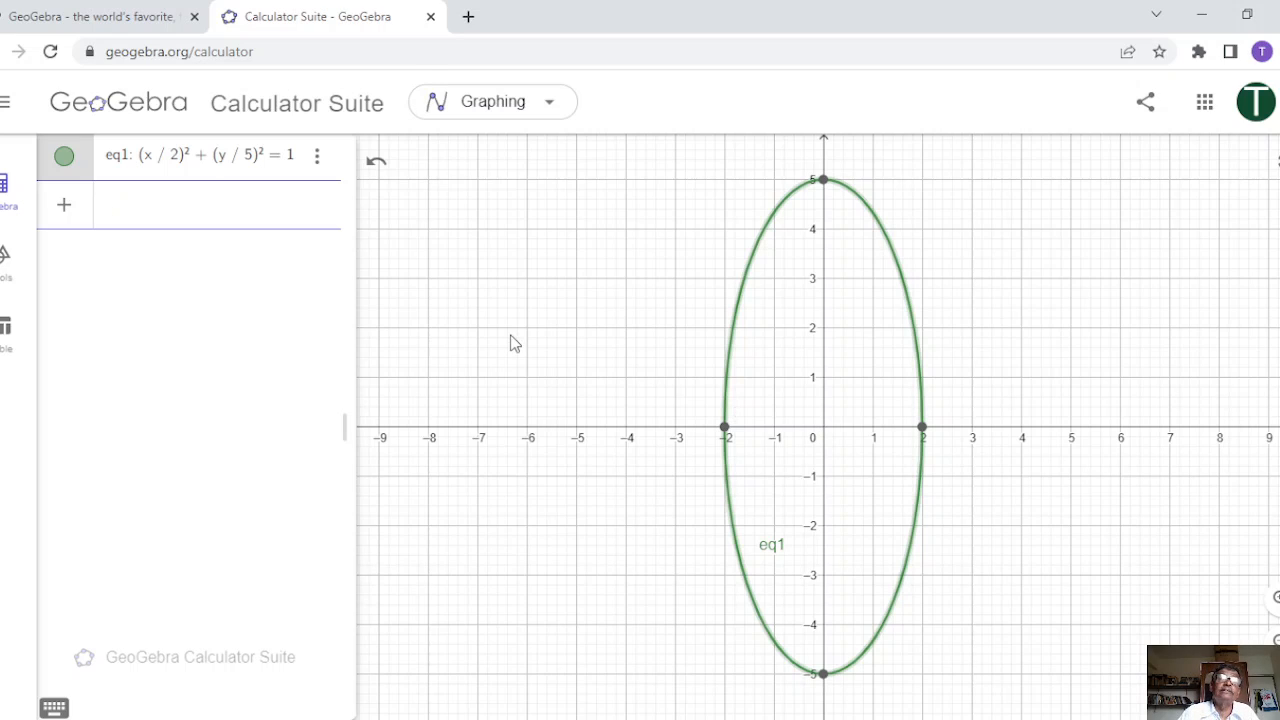
Create a slider named a in the algebra list below the ellipse equation
click(157, 216)
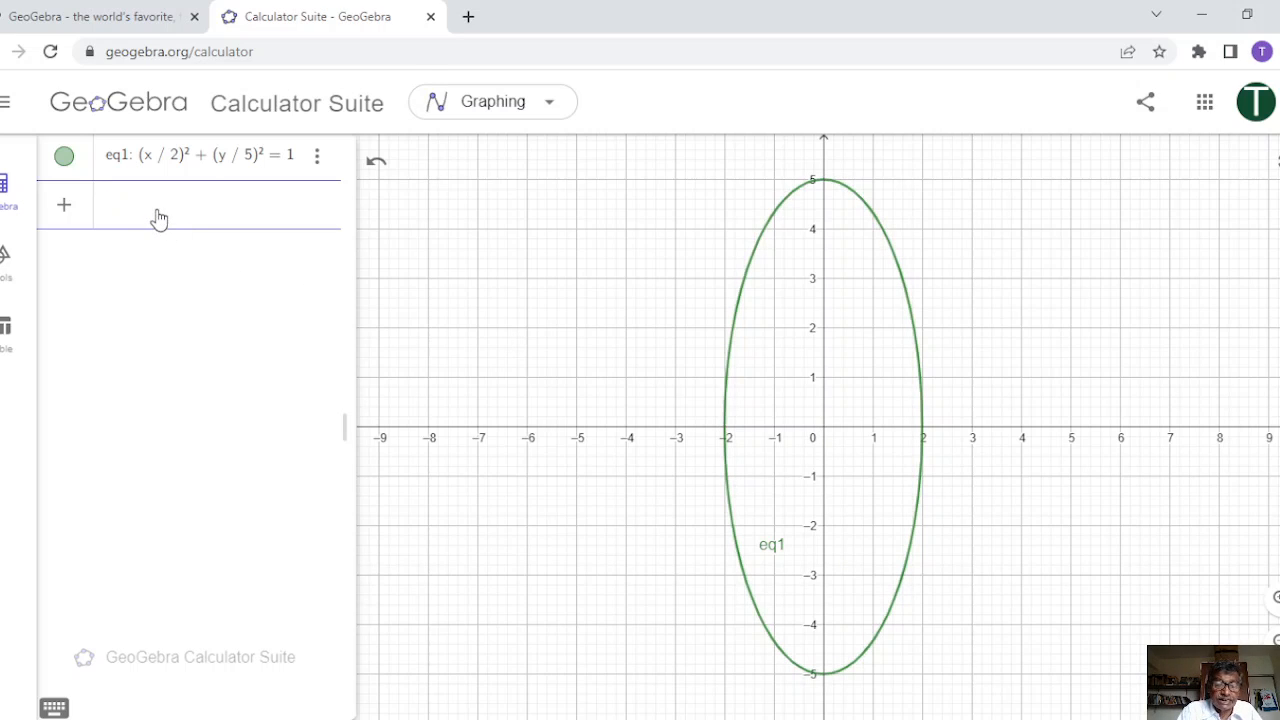
text(A)
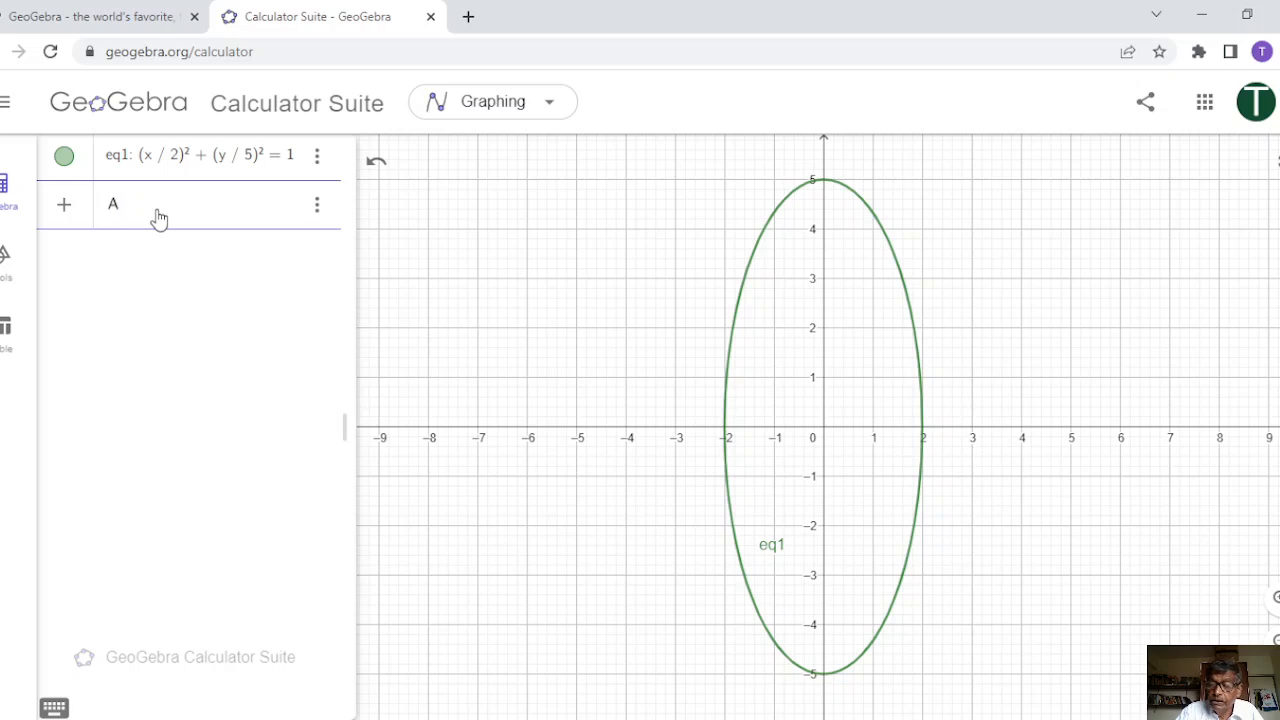
key(BackSpace)
text(a)
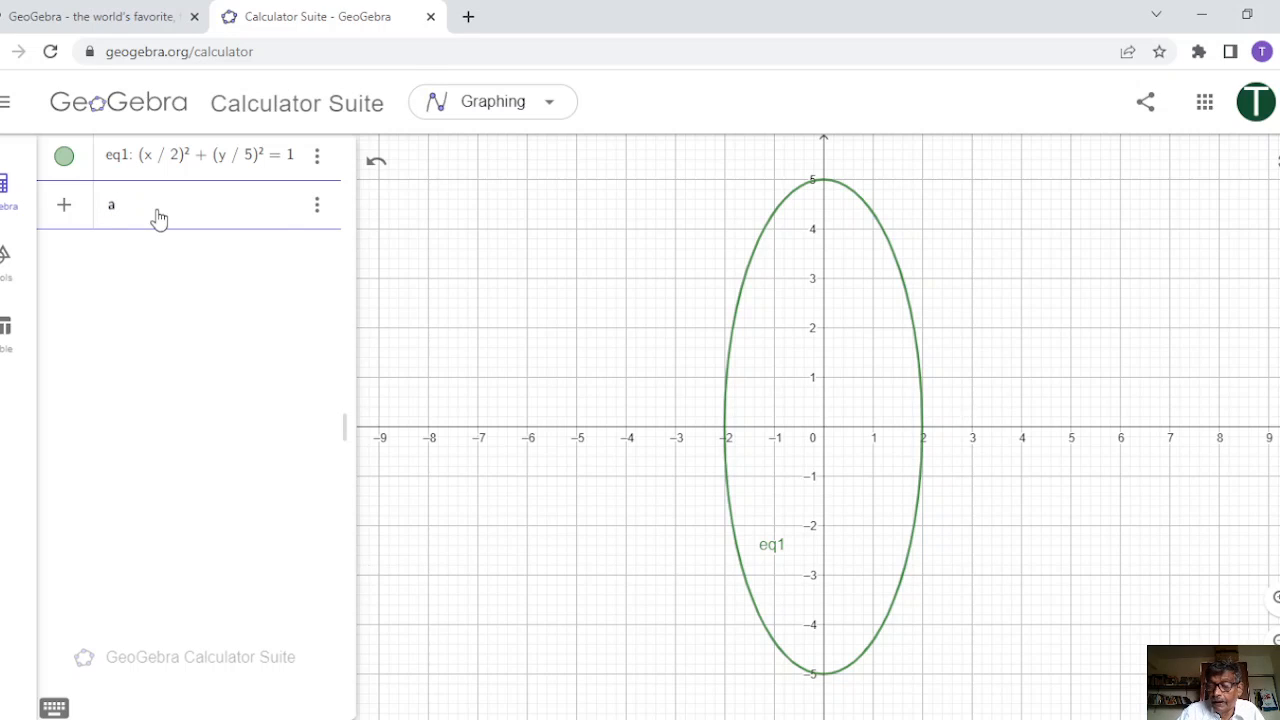
key(Return)
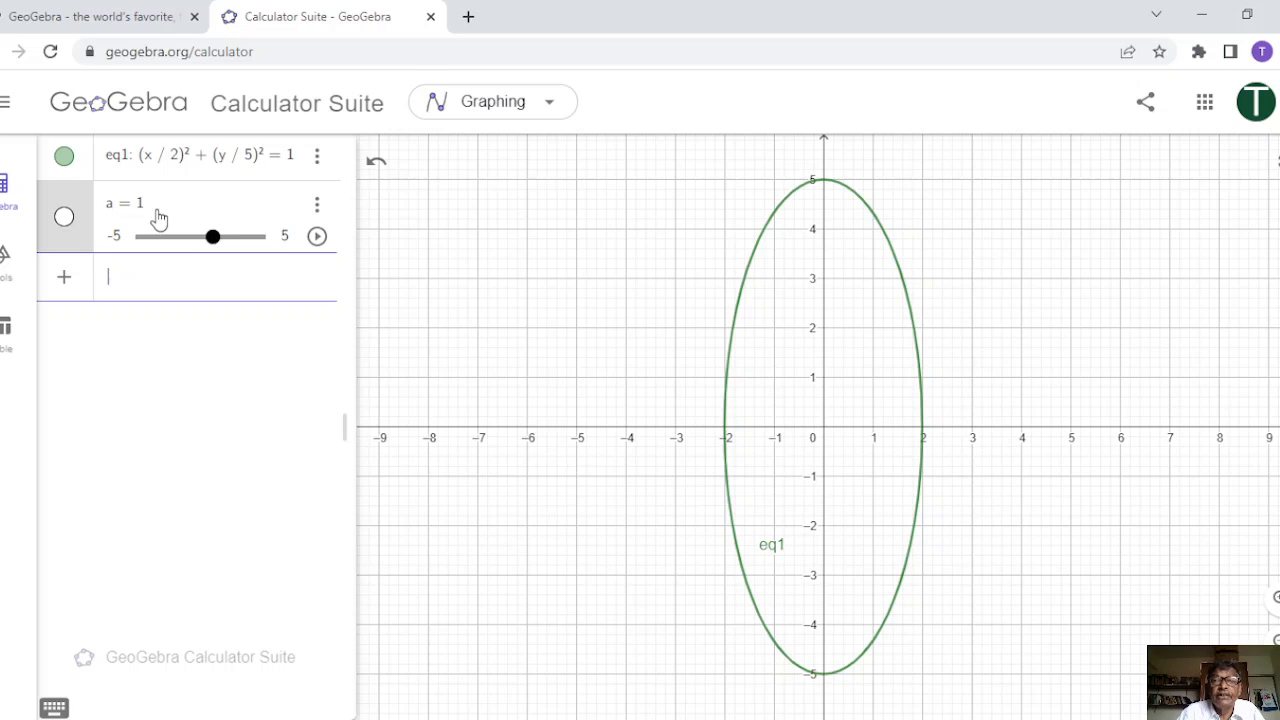
Set the minimum of slider a to 1 in its slider settings
click(318, 205)
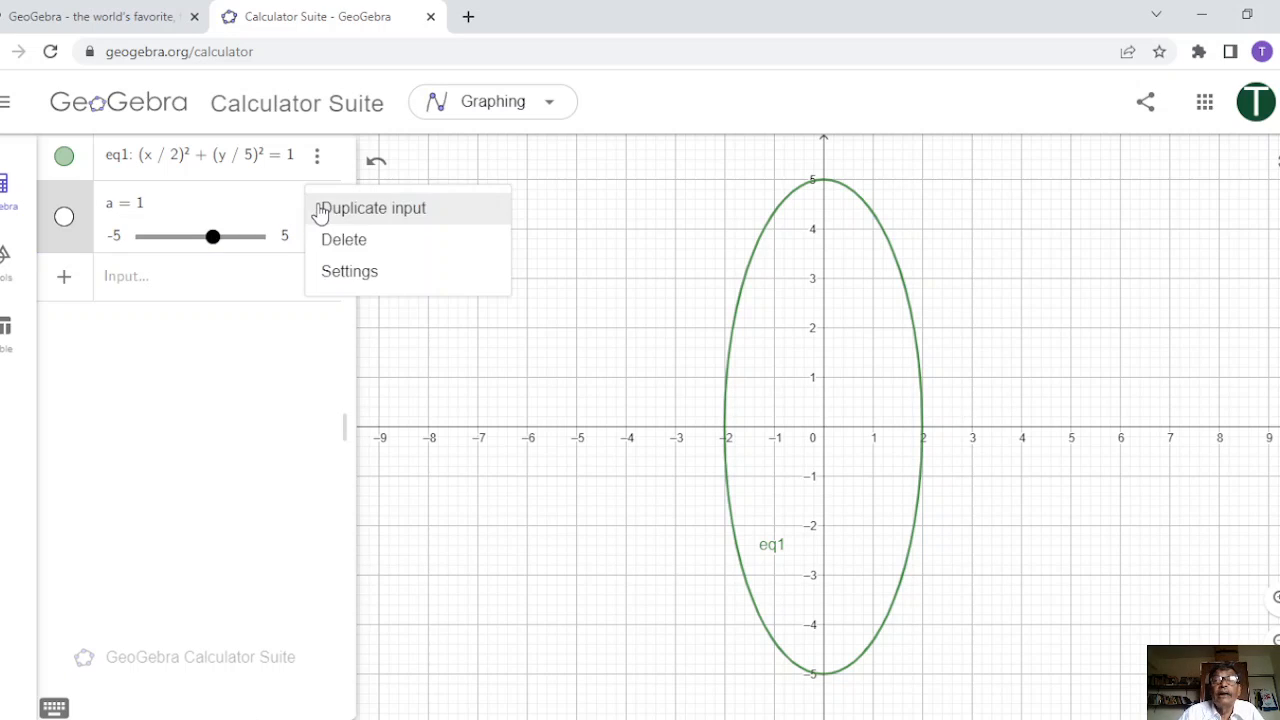
click(349, 283)
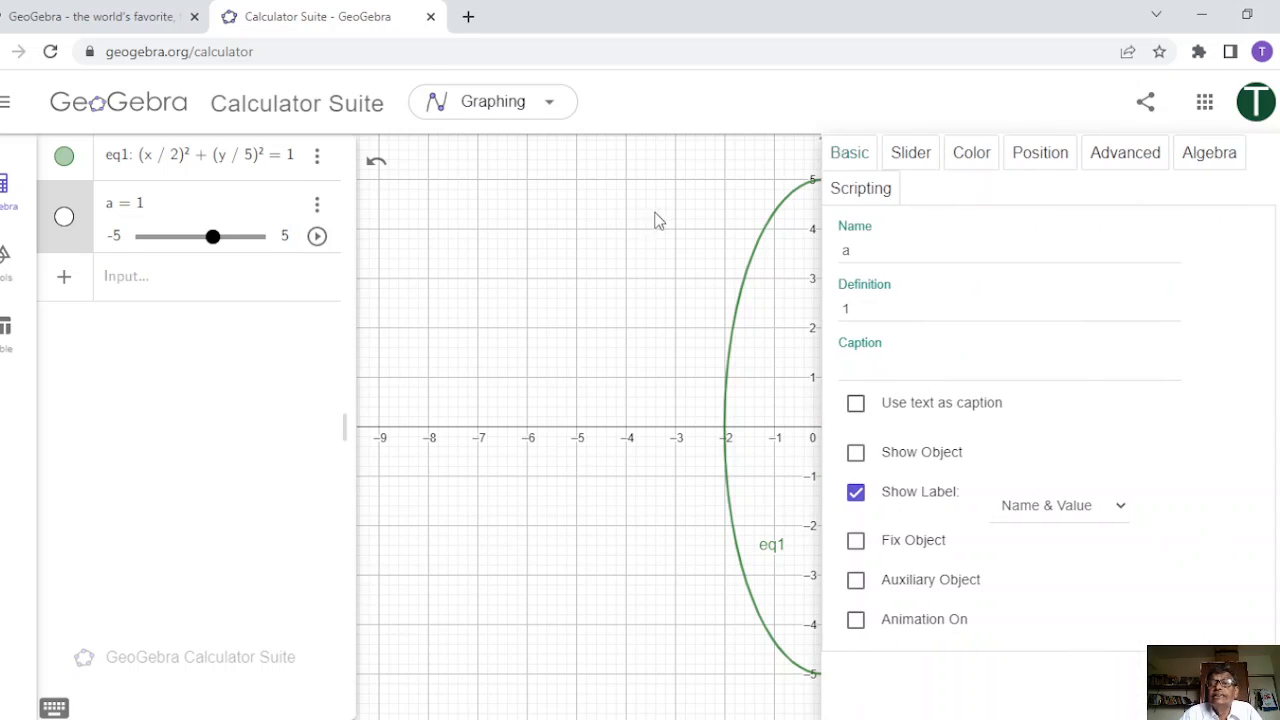
click(912, 157)
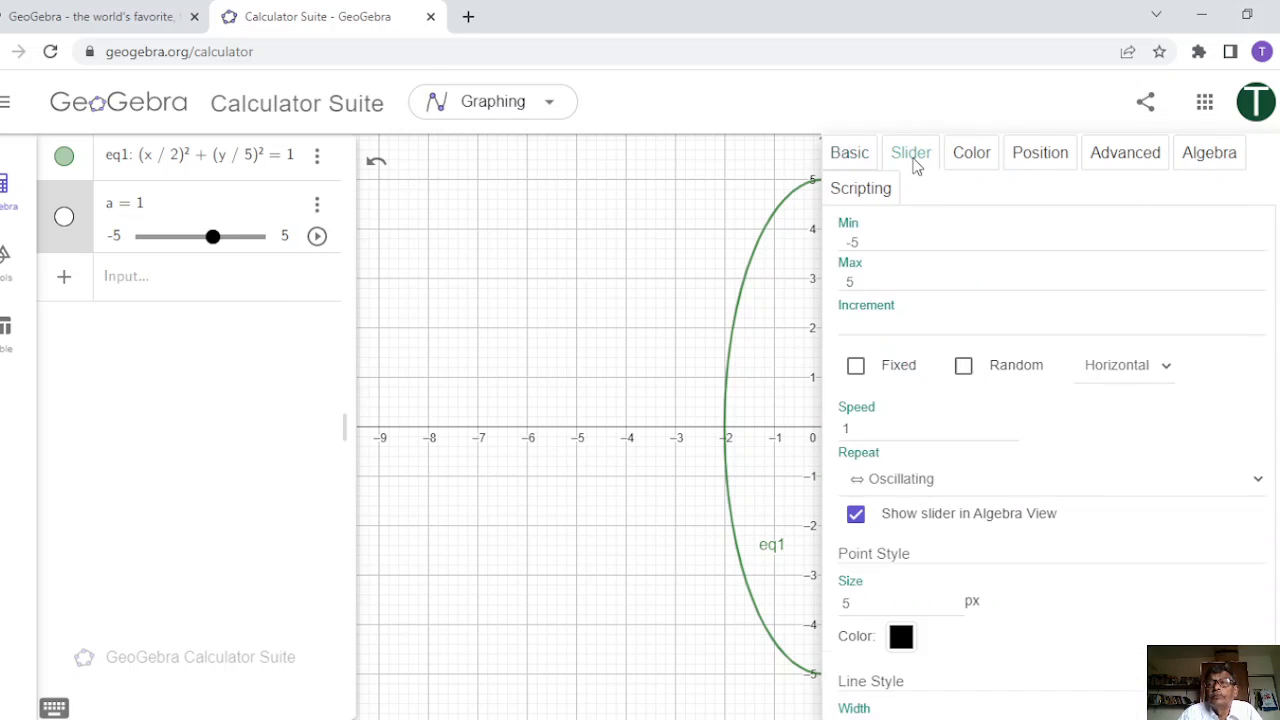
click(857, 243)
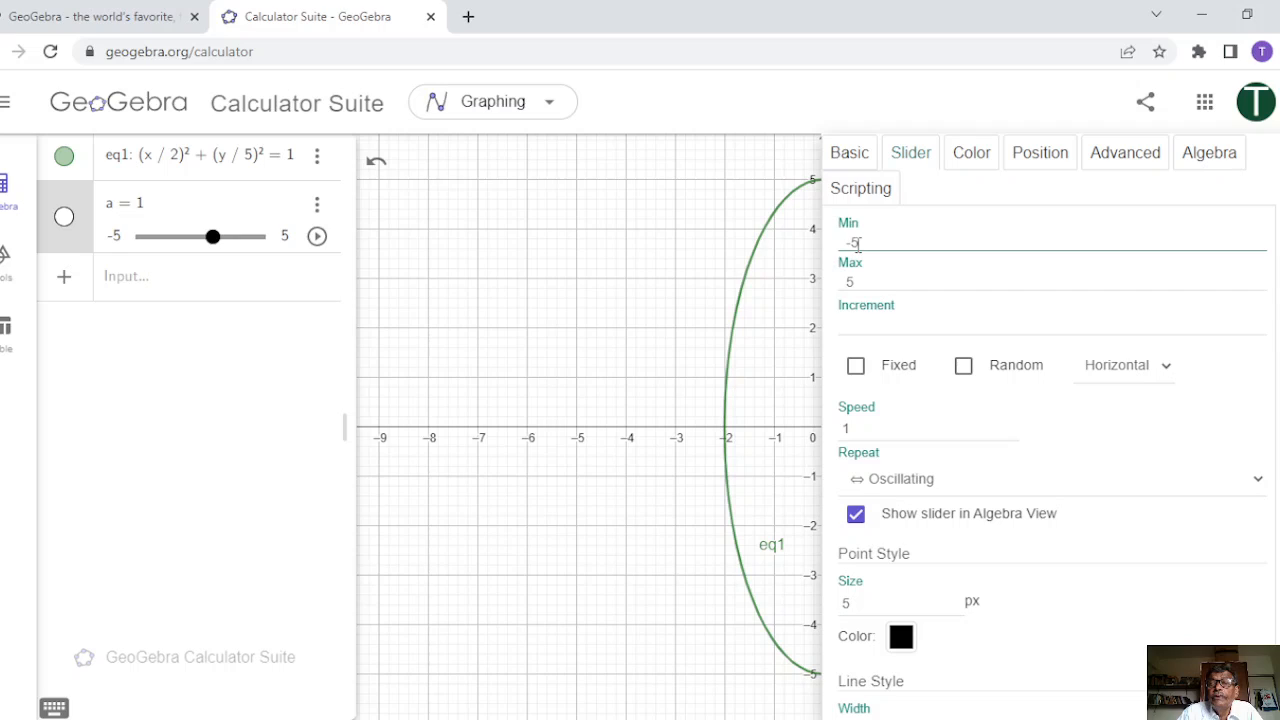
drag(857, 243, 828, 250)
text(1)
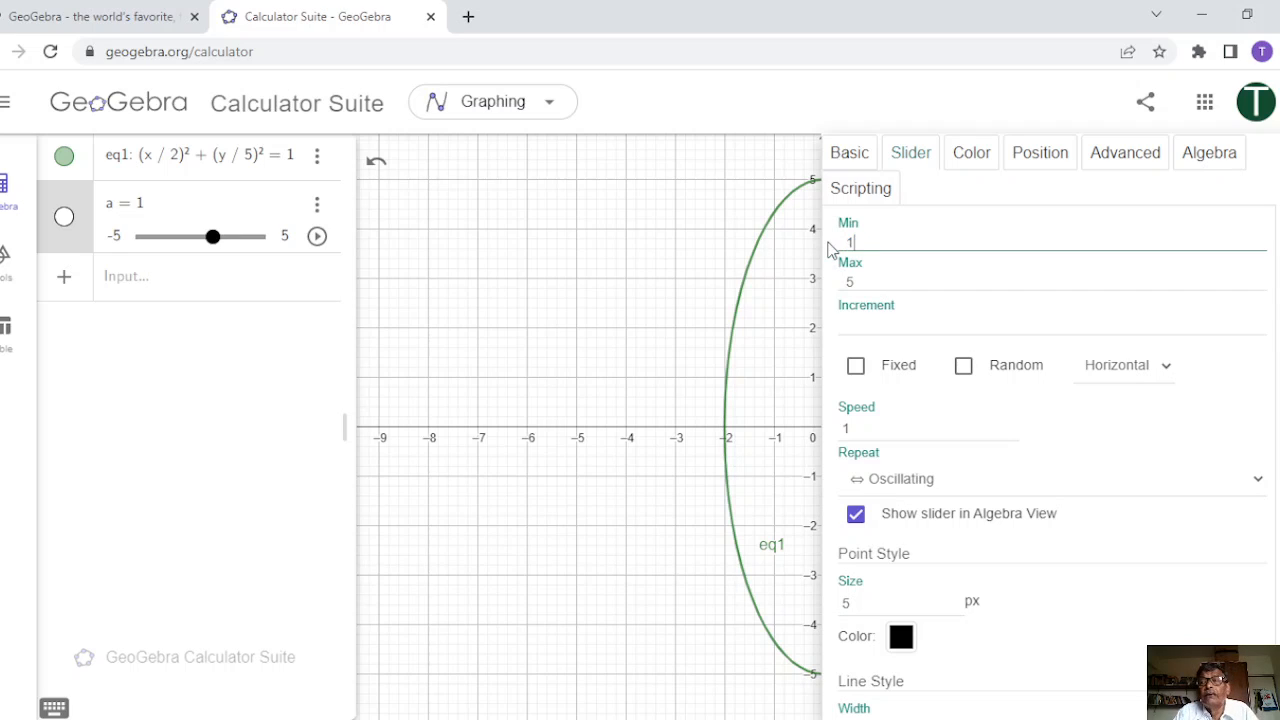
Set the maximum of slider a to 40 and its increment to 1, and close the settings
click(860, 286)
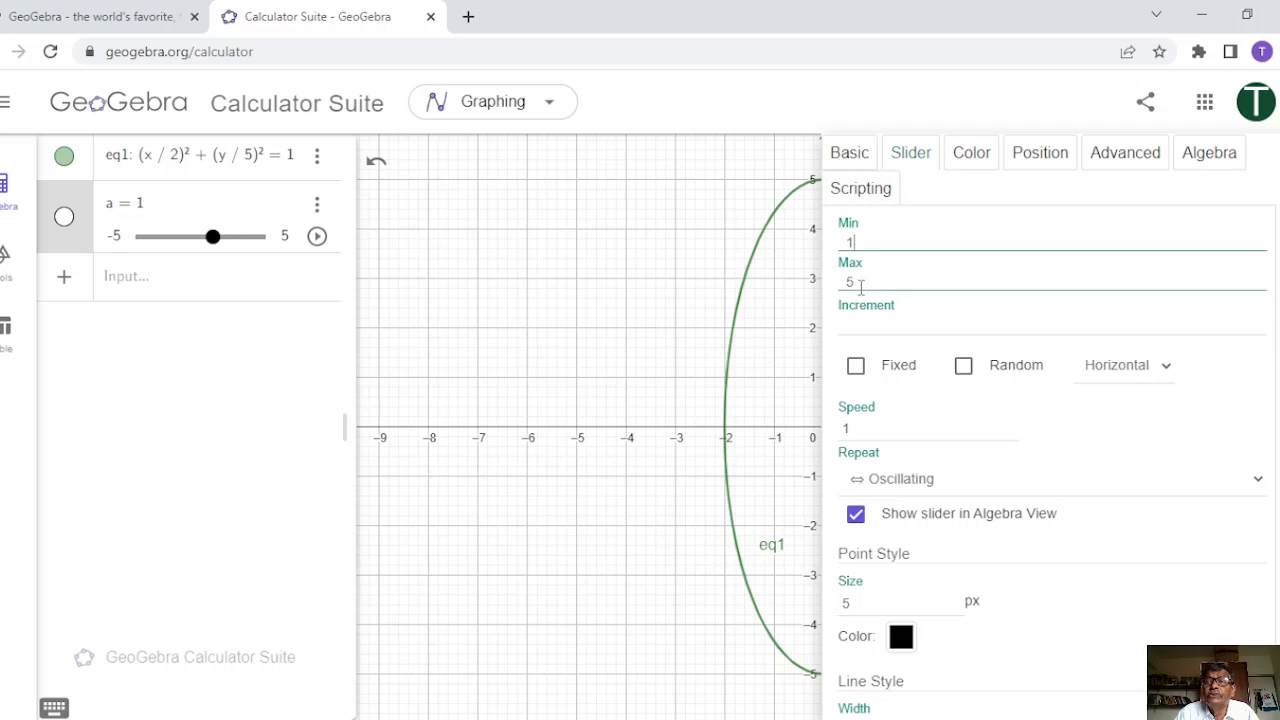
click(858, 283)
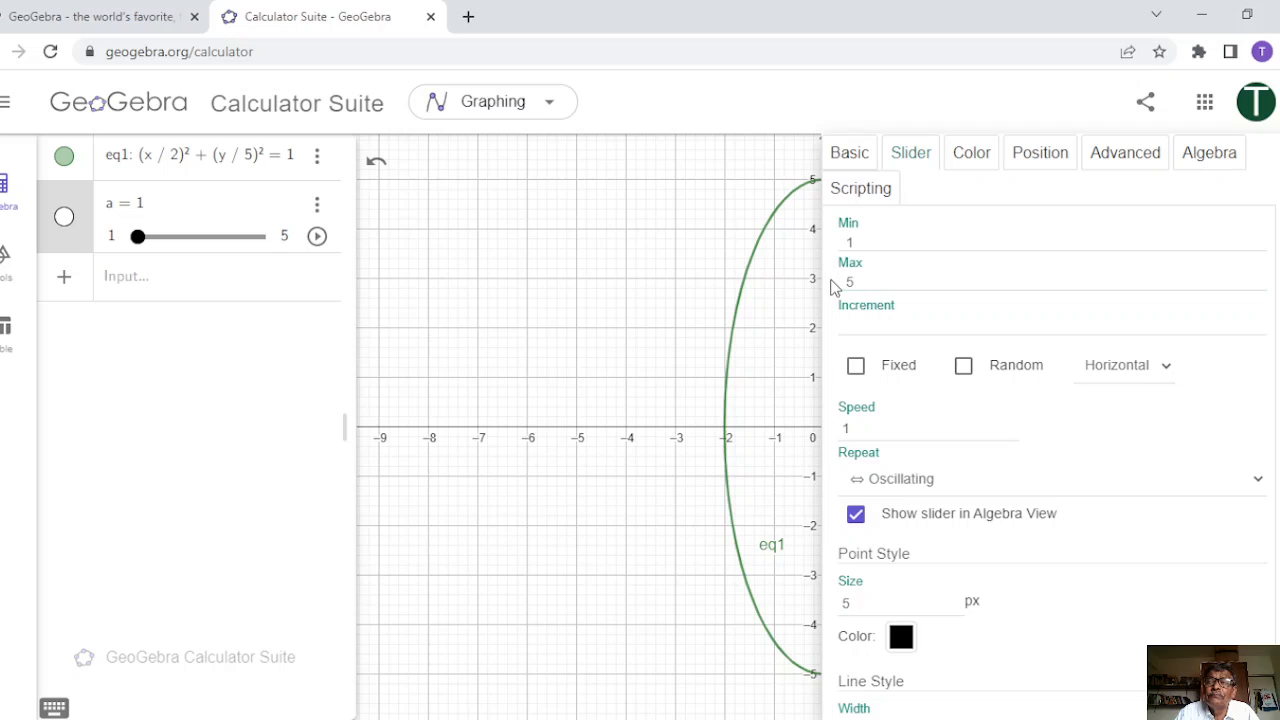
double_click(857, 281)
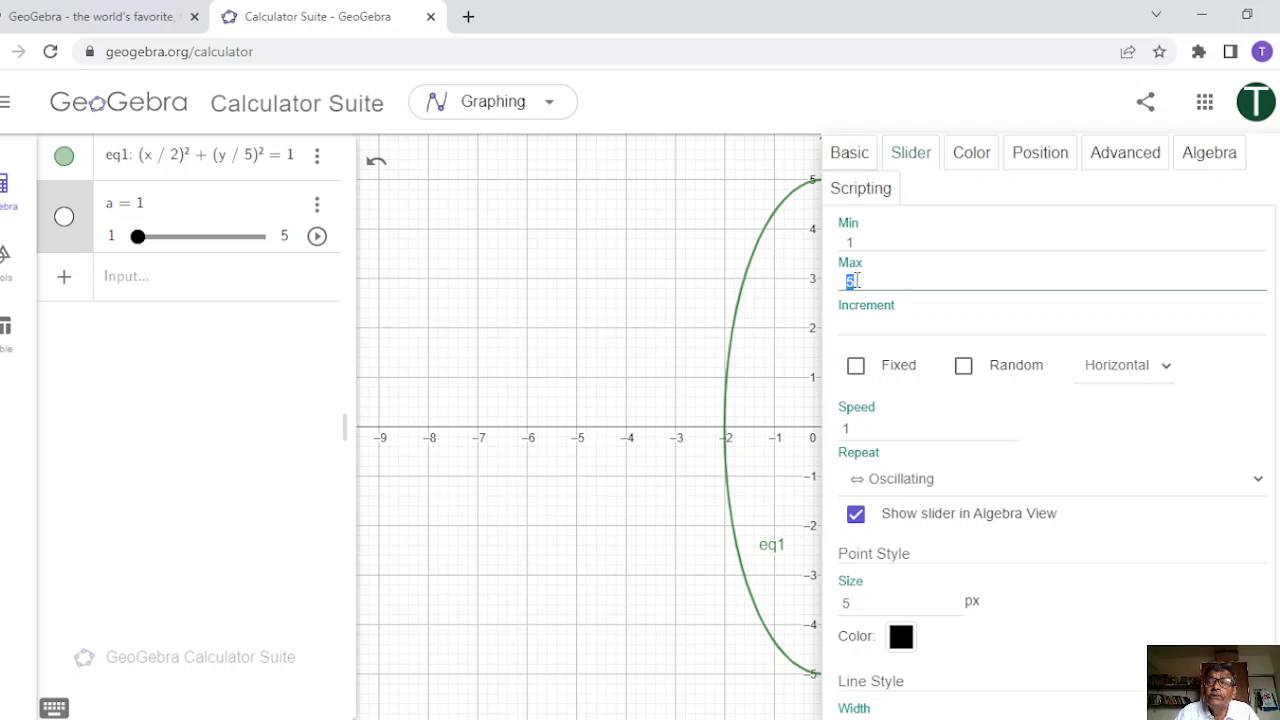
click(857, 281)
drag(857, 281, 842, 283)
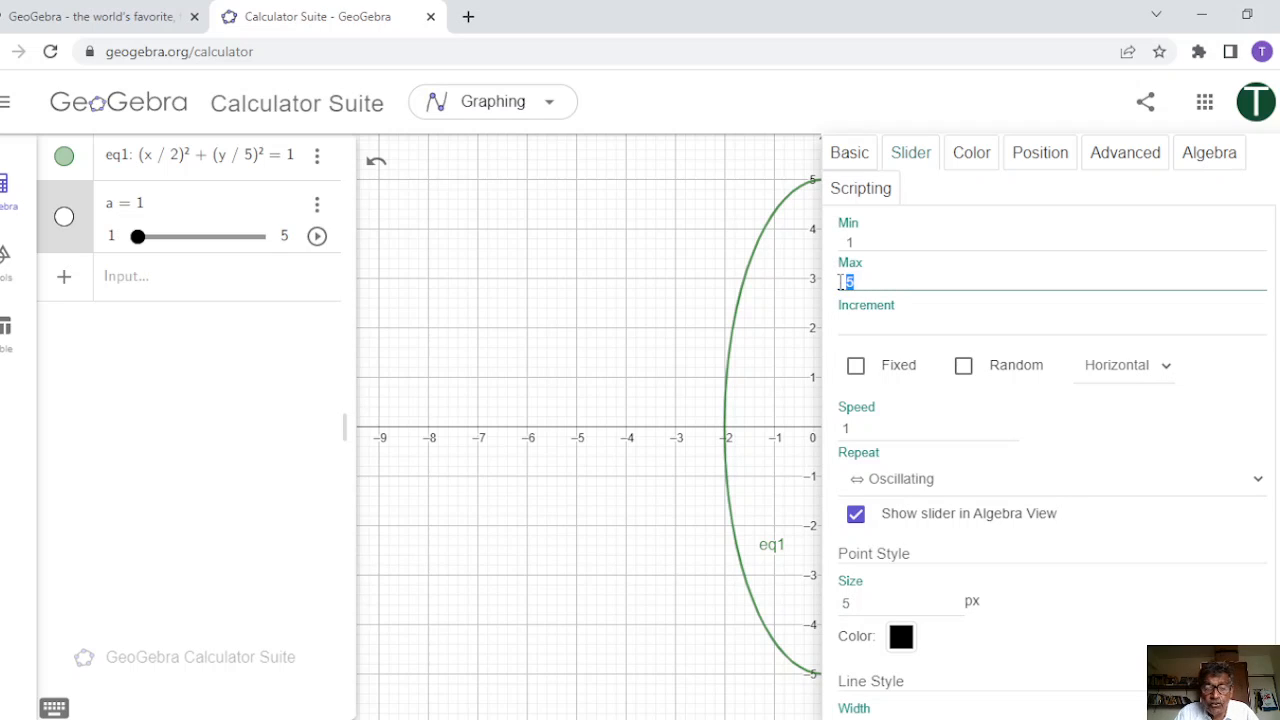
text(40)
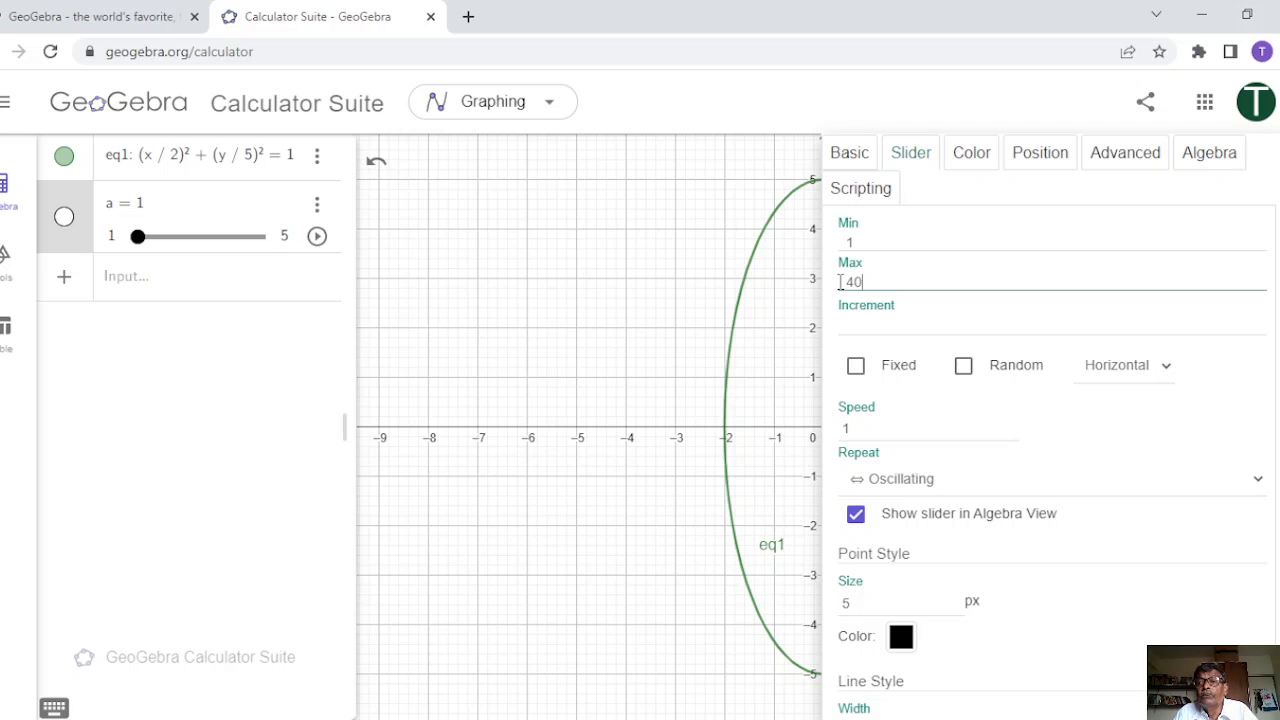
click(858, 326)
text(1)
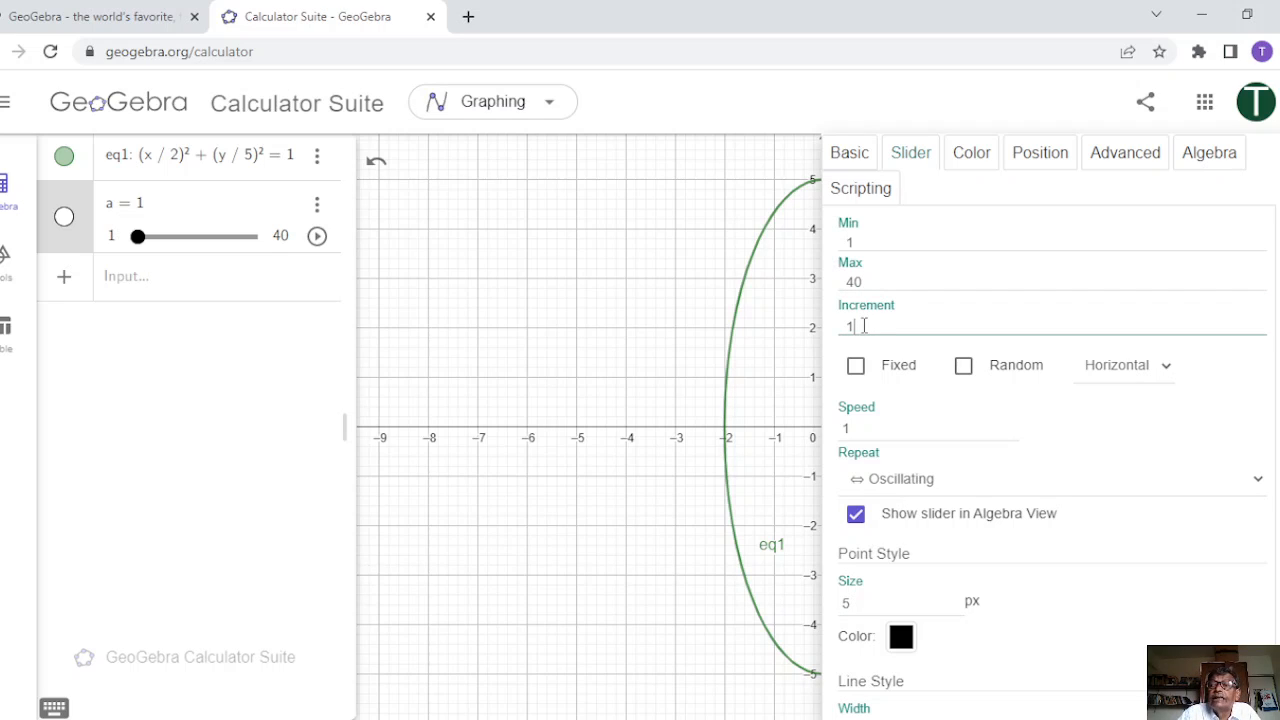
click(1278, 155)
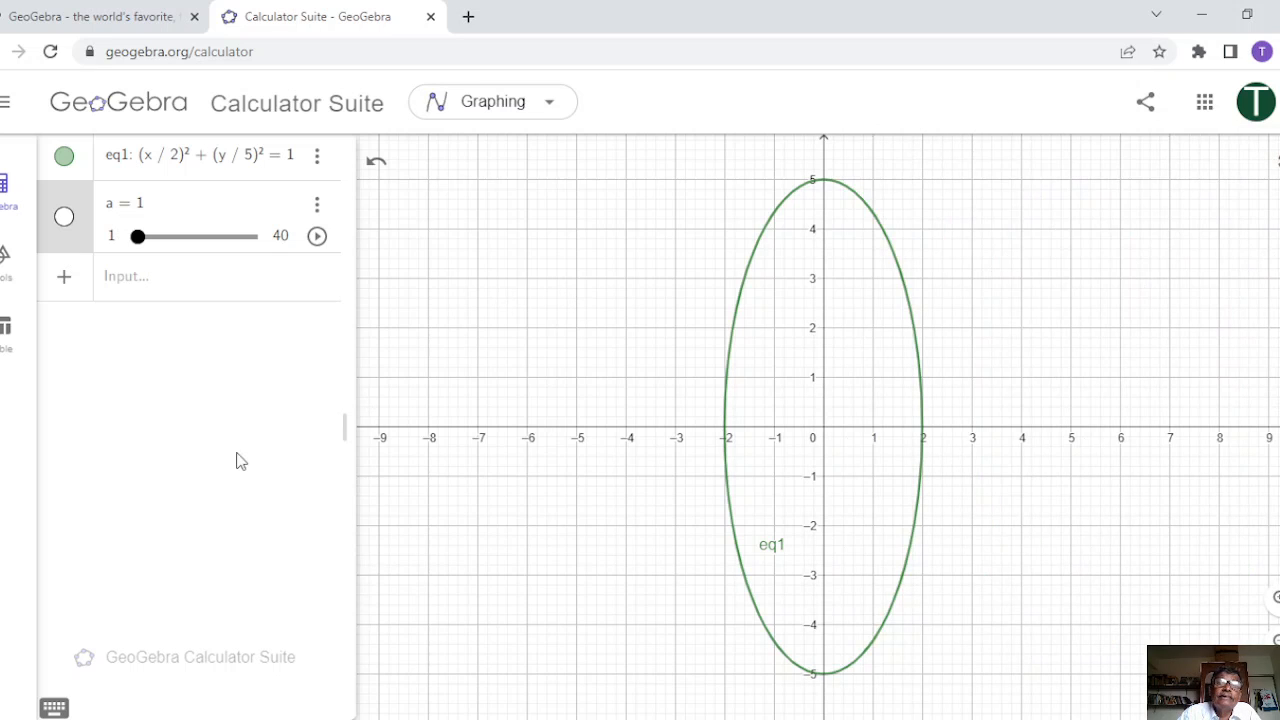
Start a Rotate command in the empty row below slider a, with eq1 as the object to rotate
scroll(240, 461, up, 1)
scroll(240, 461, down, 1)
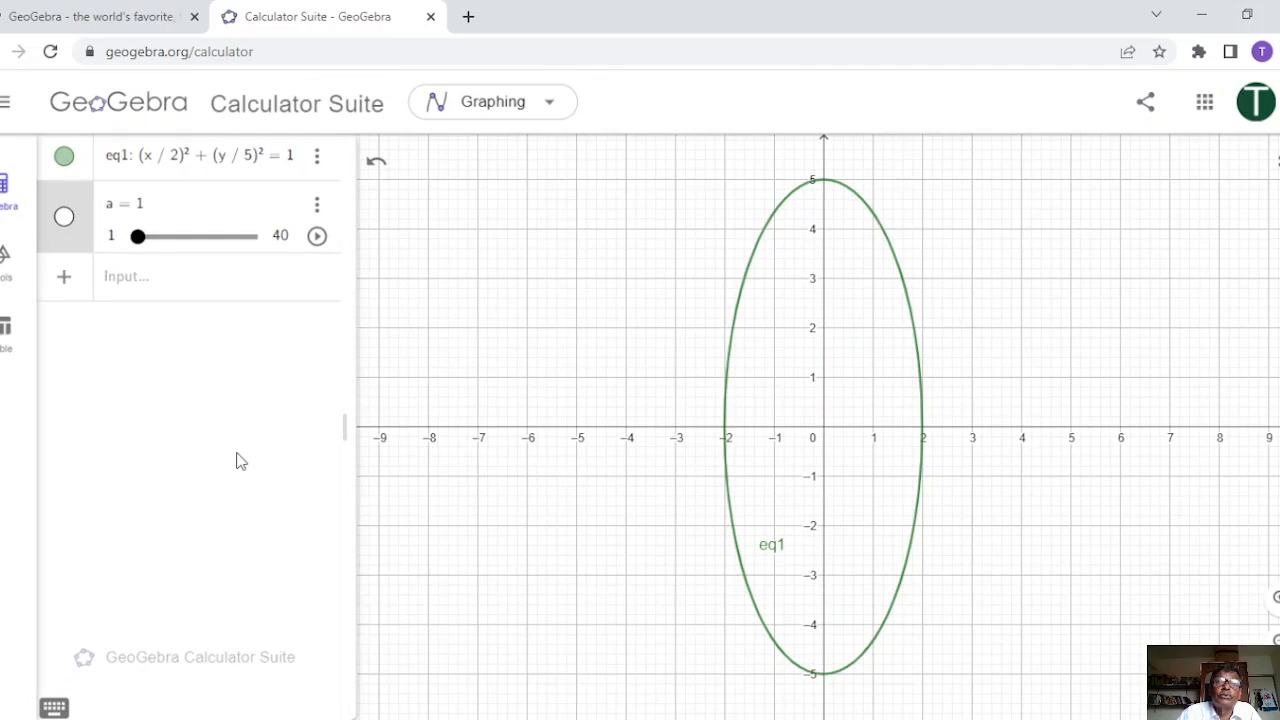
click(113, 289)
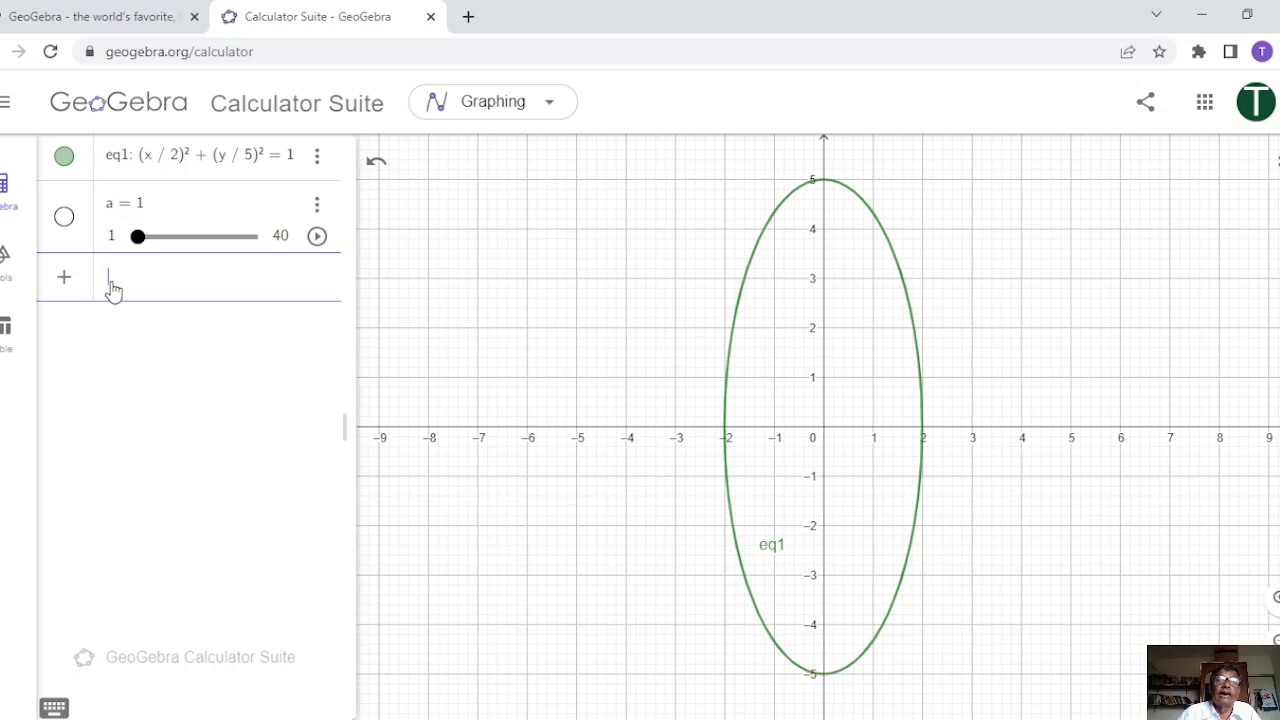
text(R)
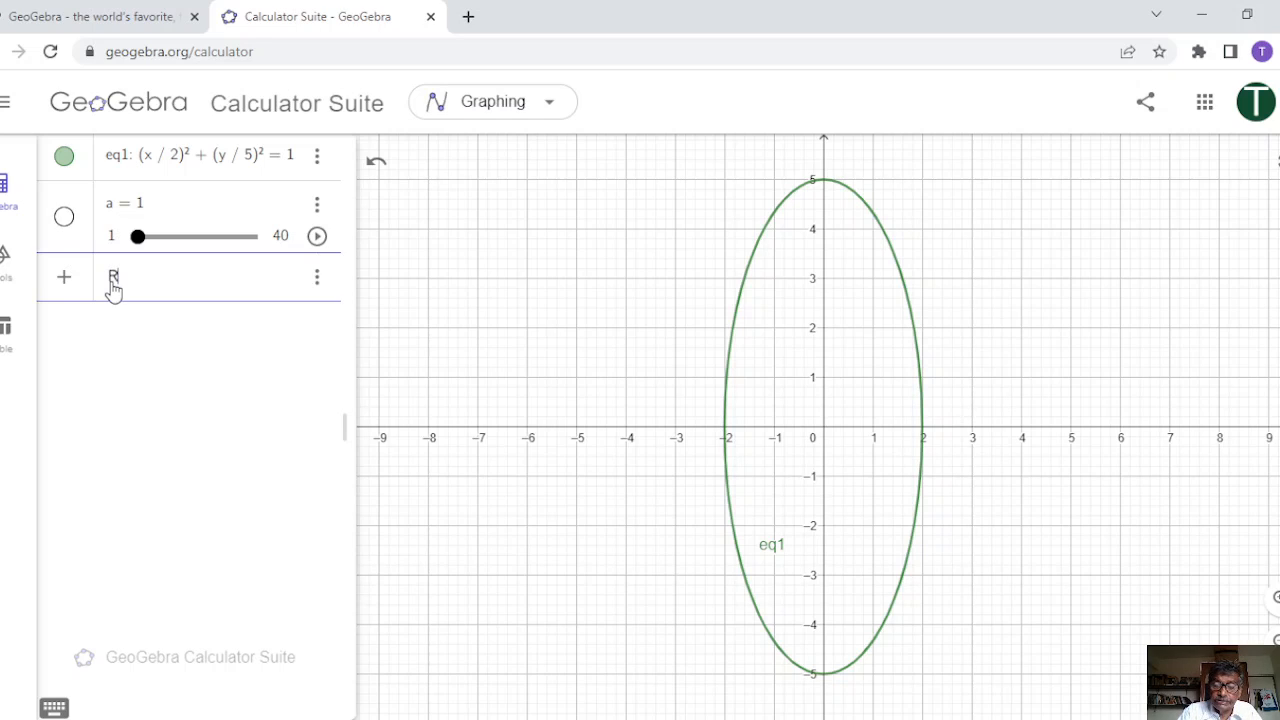
text(otate)
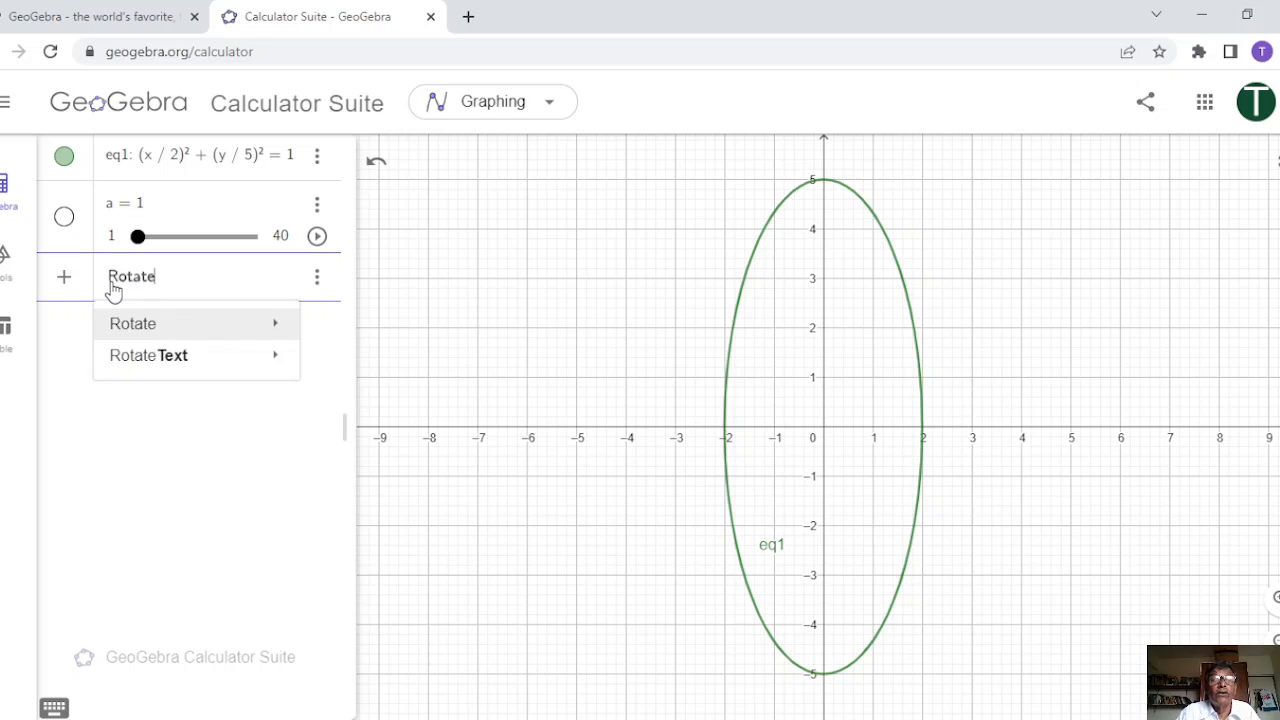
text(()
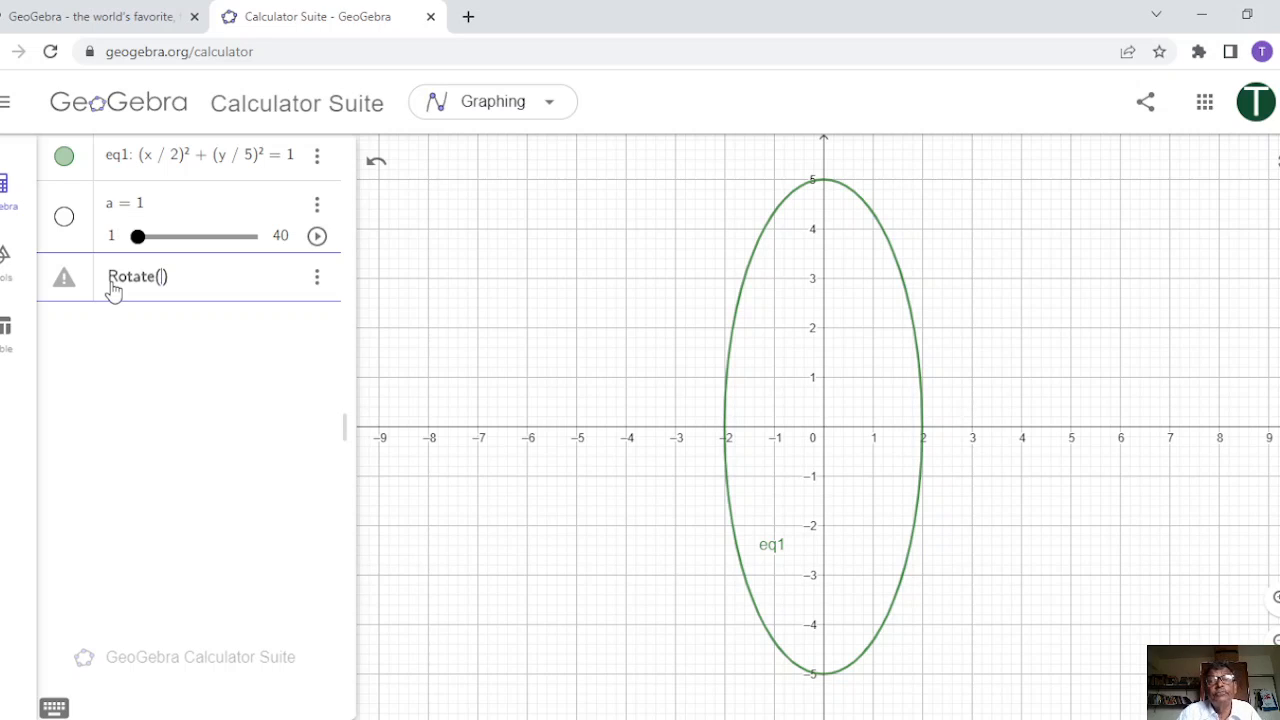
text(eq1)
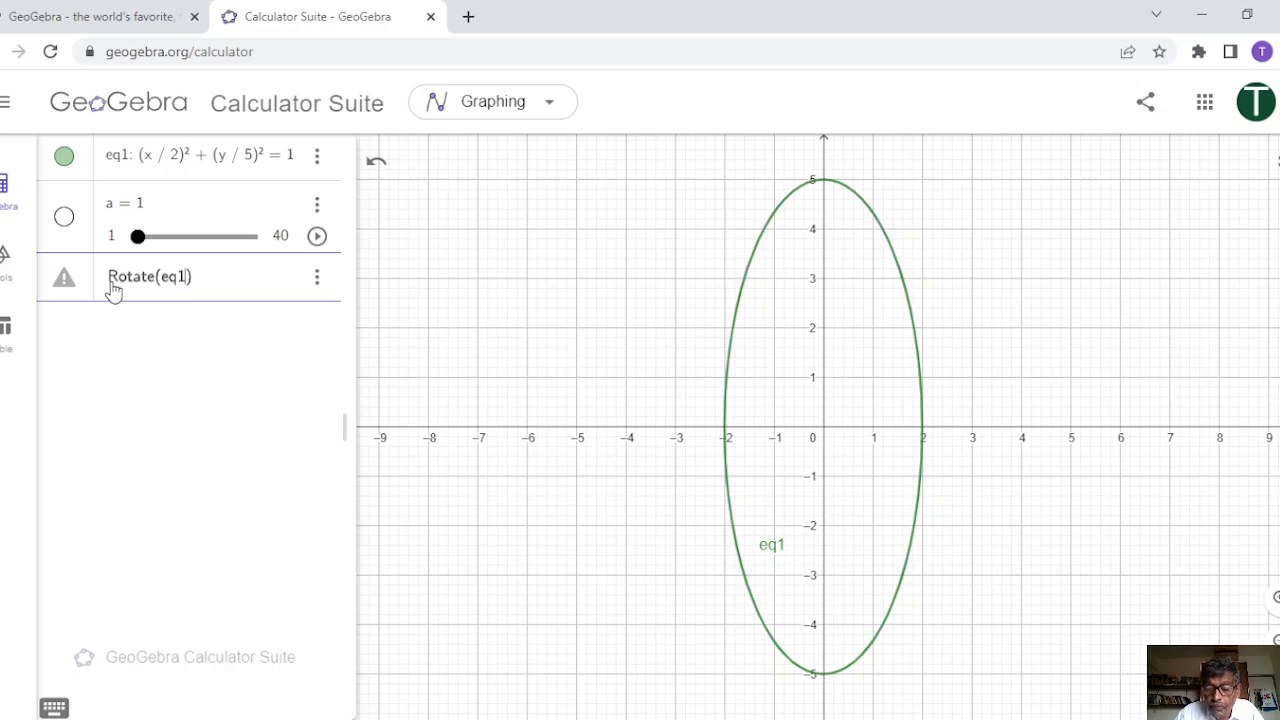
text(, )
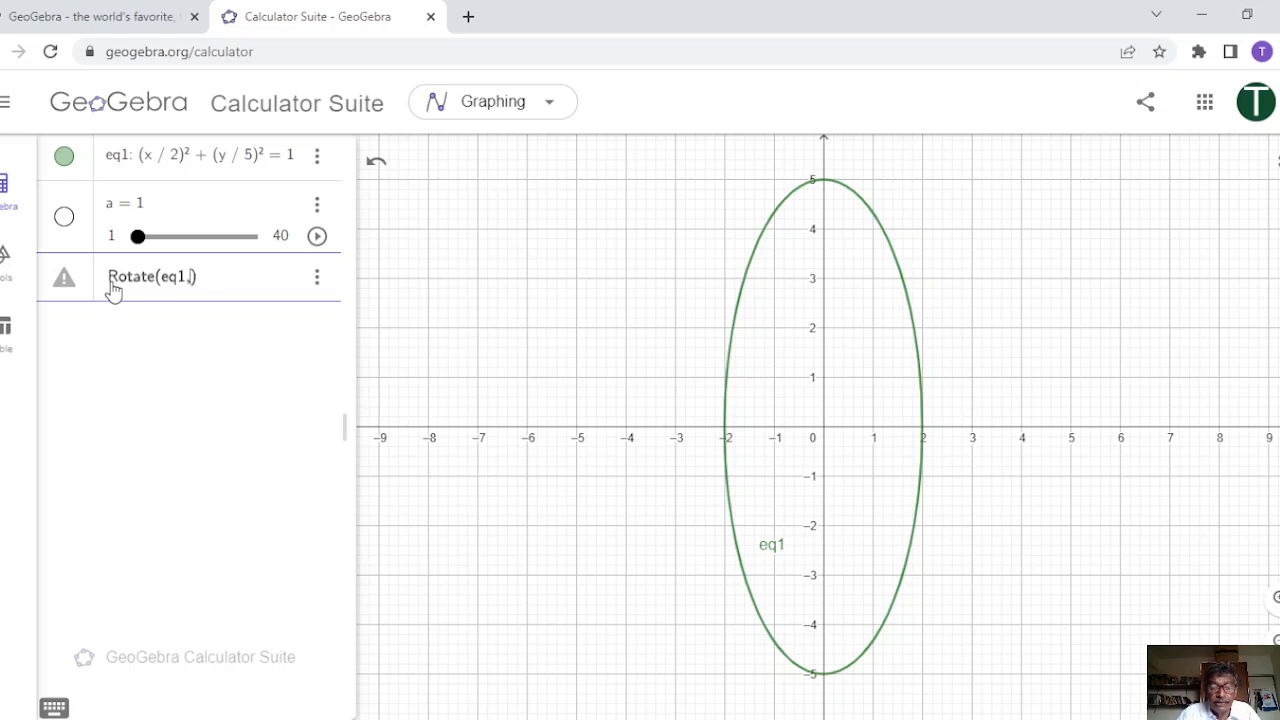
Complete the Rotate arguments with the angle 2 pi k/a and the rotation centre (0,0)
text(2)
key(Return)
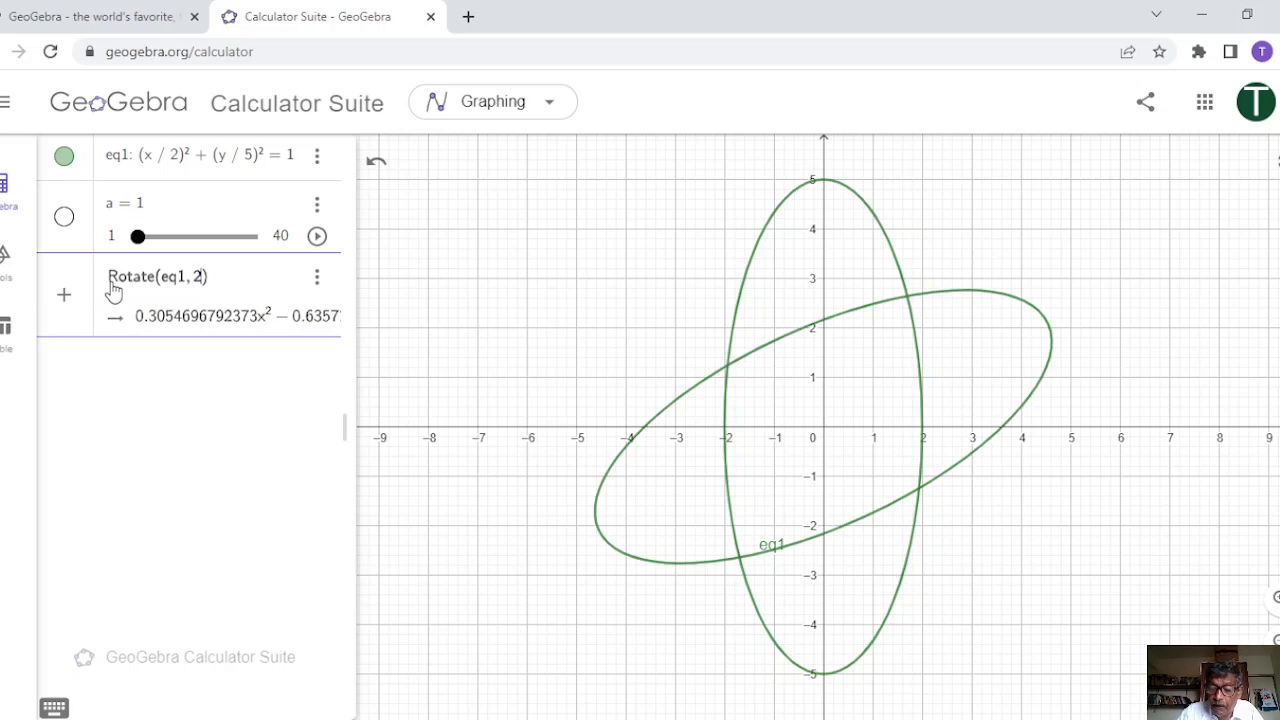
text(pi)
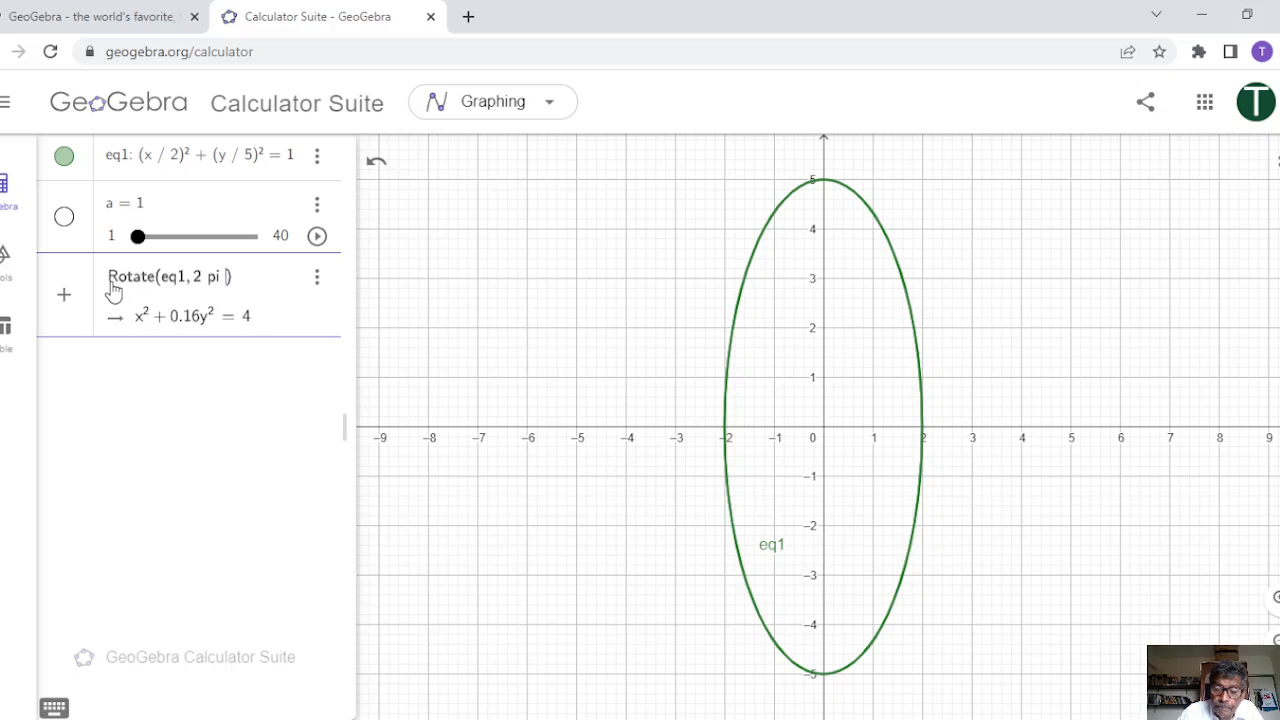
text(k/)
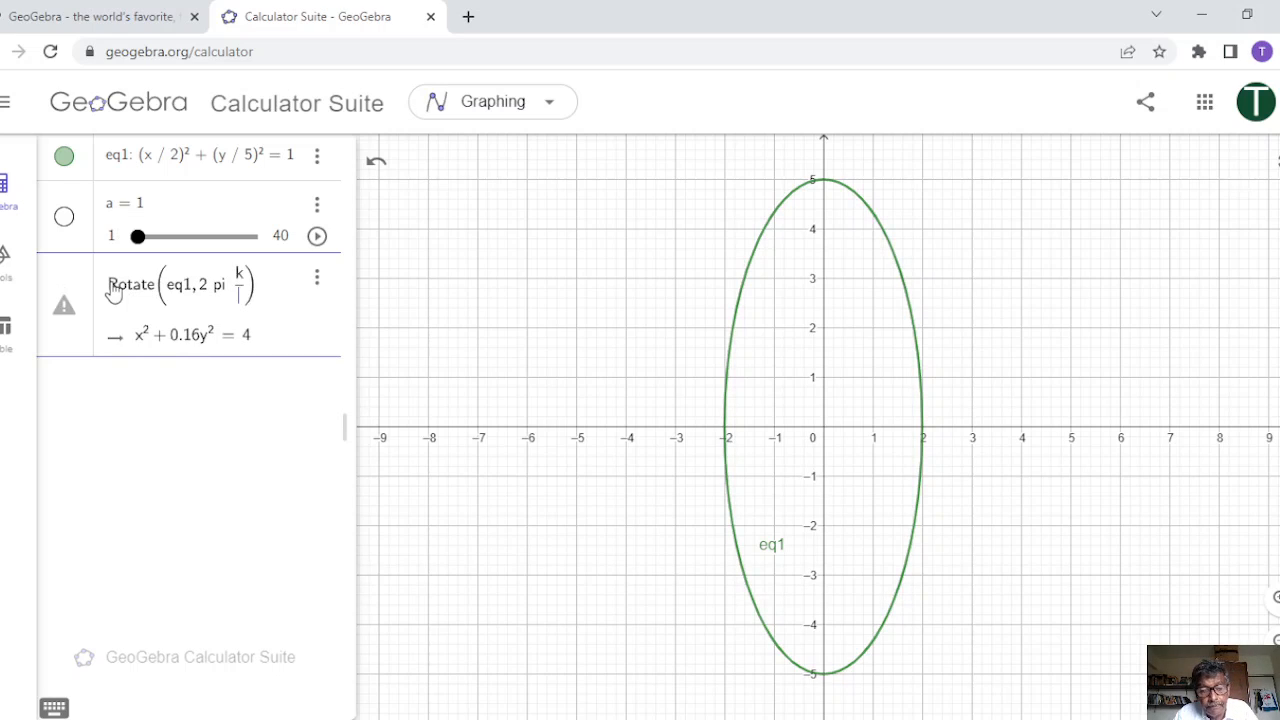
text(a,)
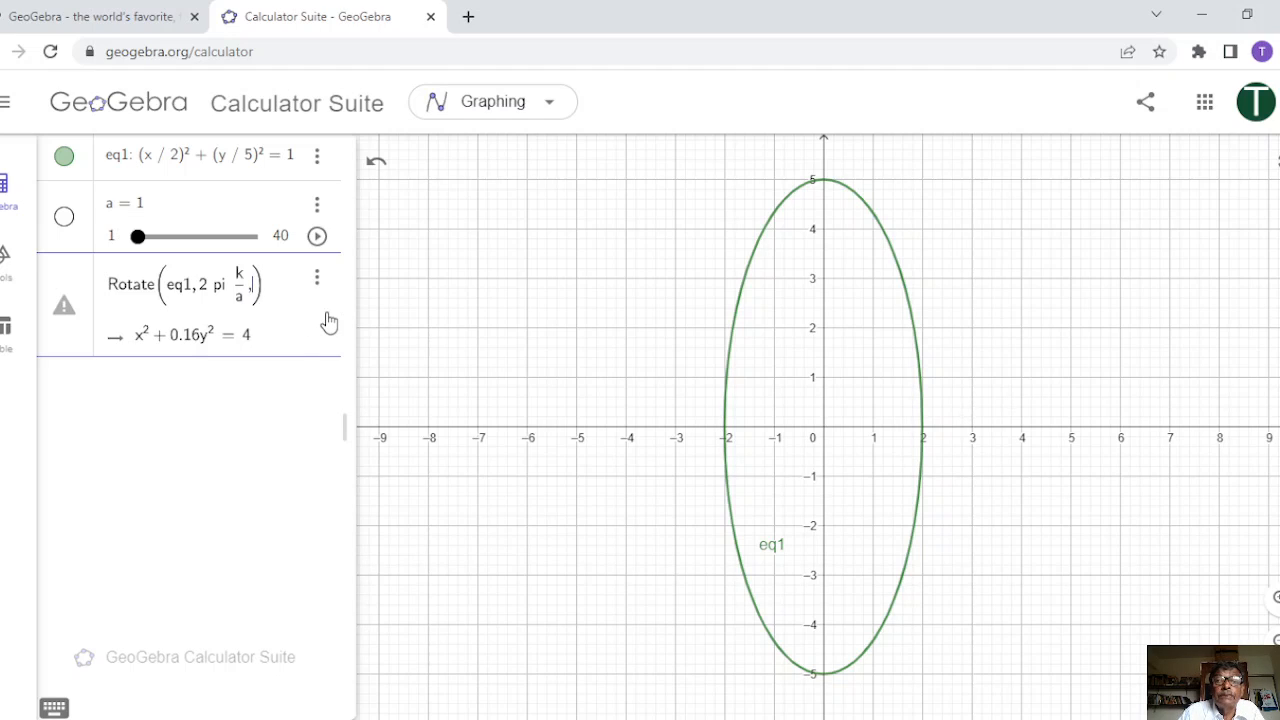
text(()
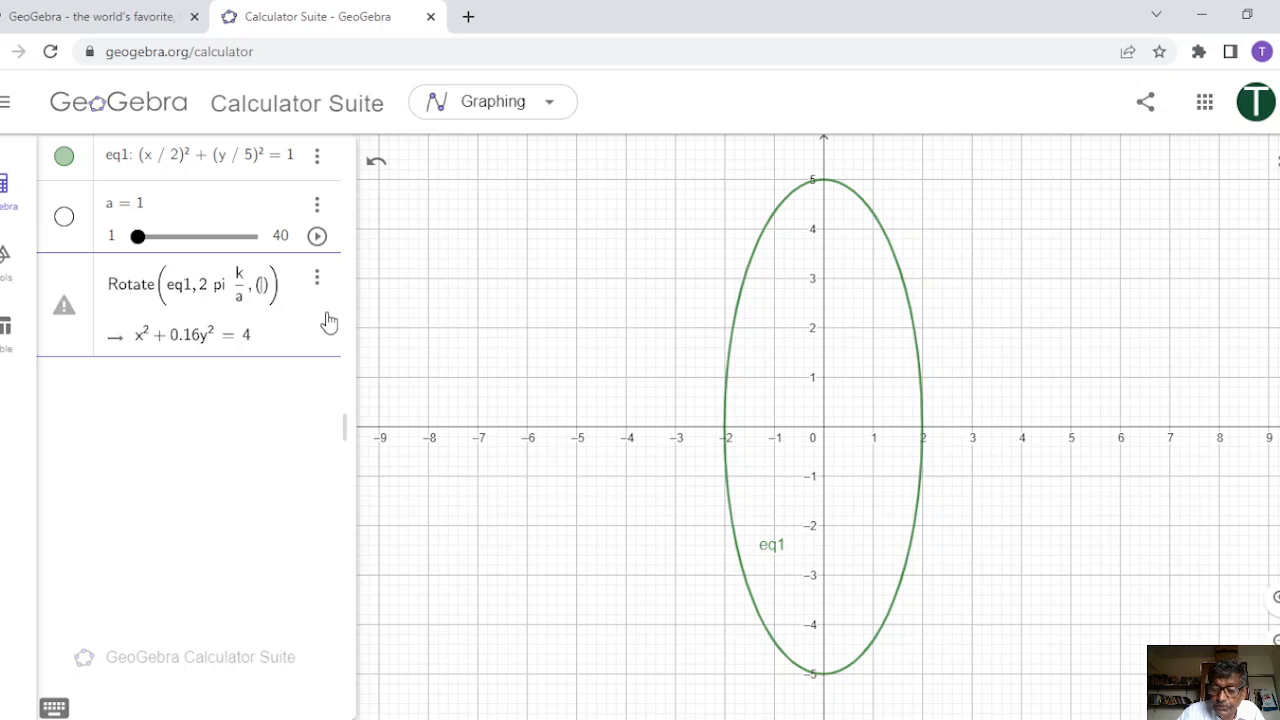
text(0,0)
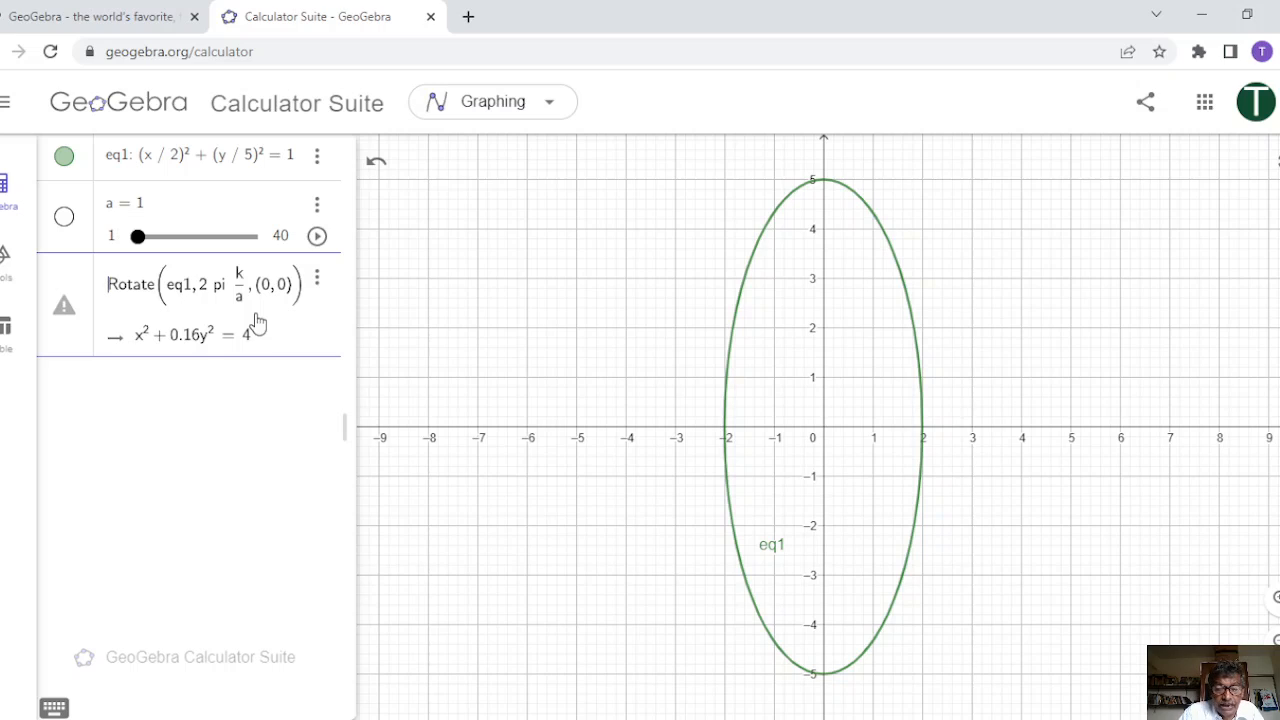
Wrap the Rotate expression in a Sequence with k from 1 to a in increments of 1, and set slider a to 30
text(Sequence)
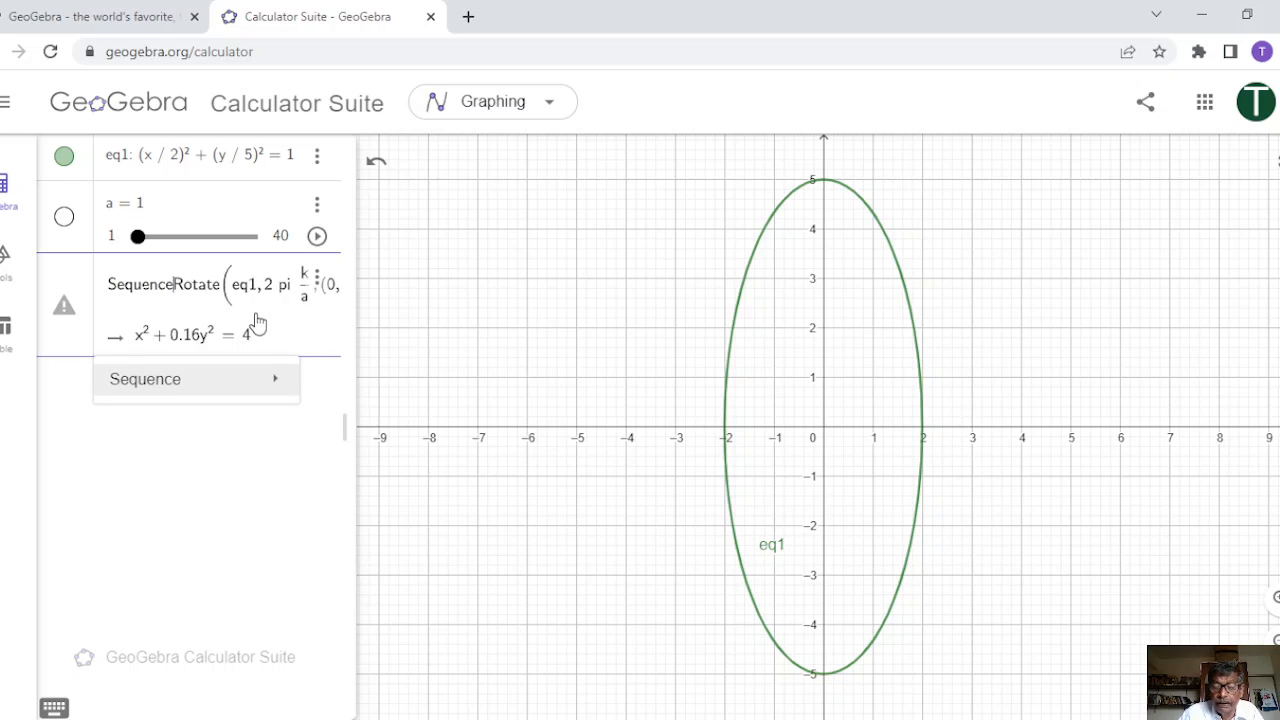
text(()
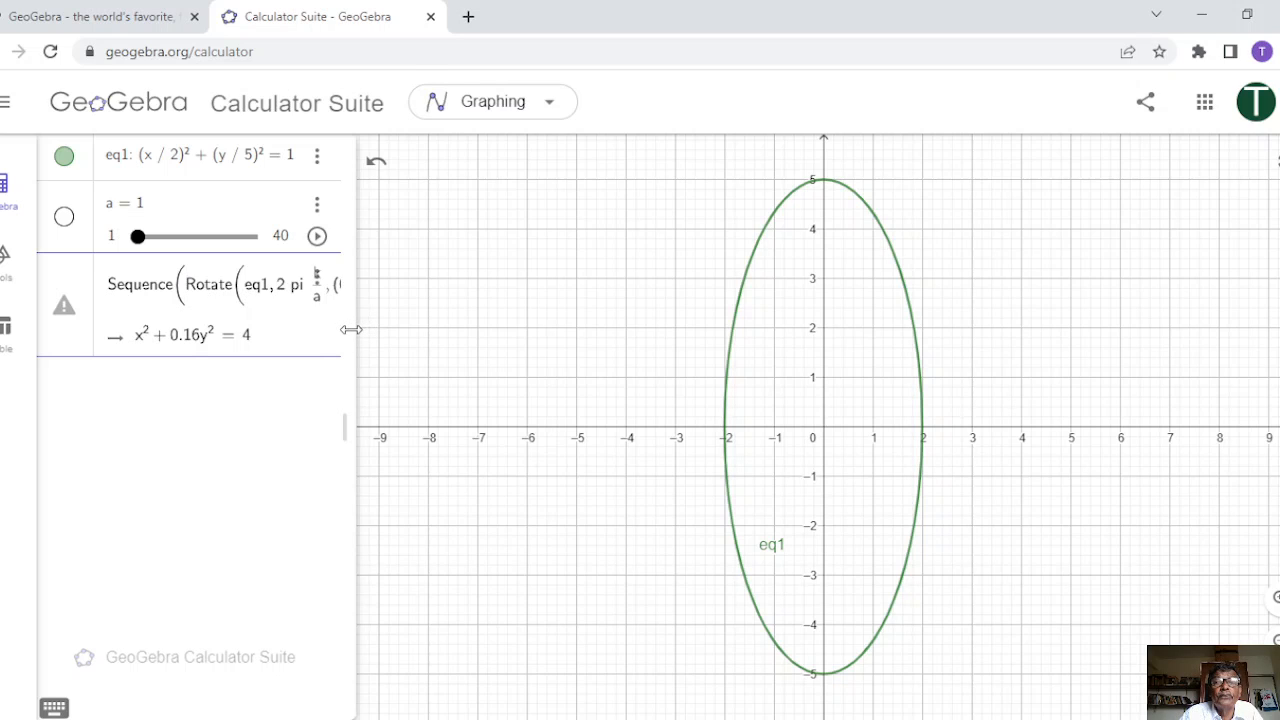
drag(351, 329, 468, 331)
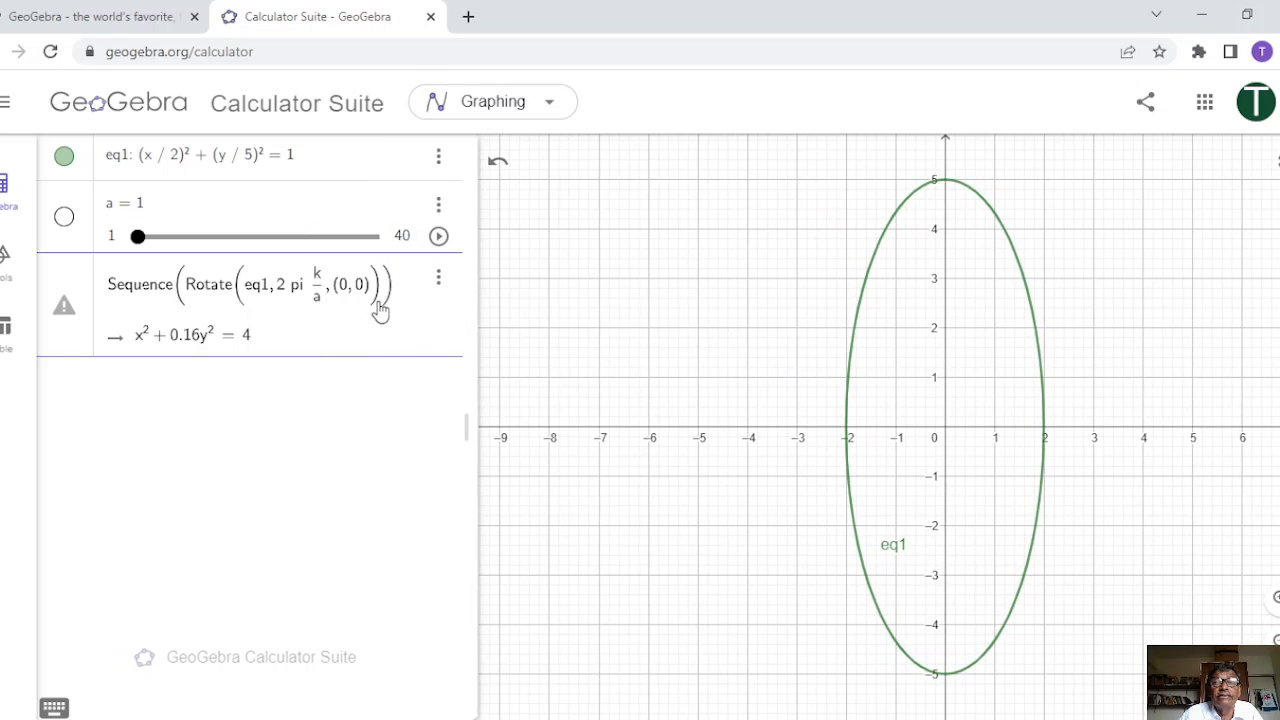
click(382, 295)
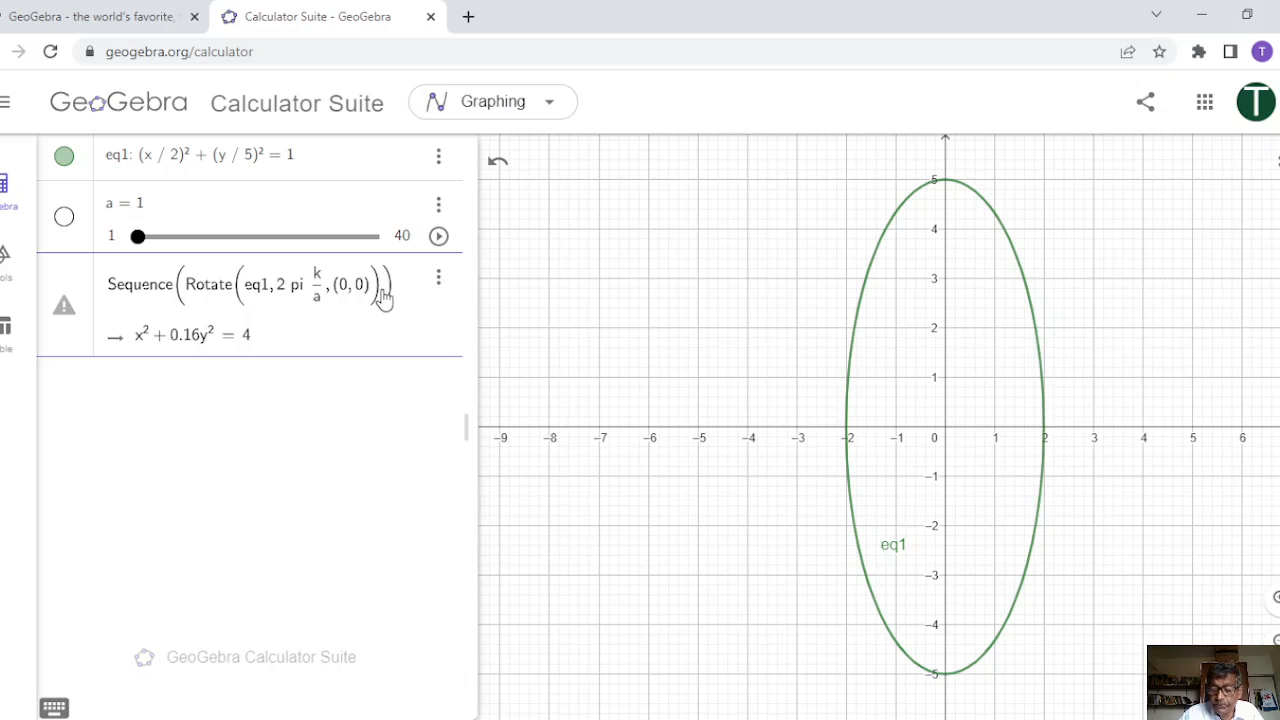
text(, k, )
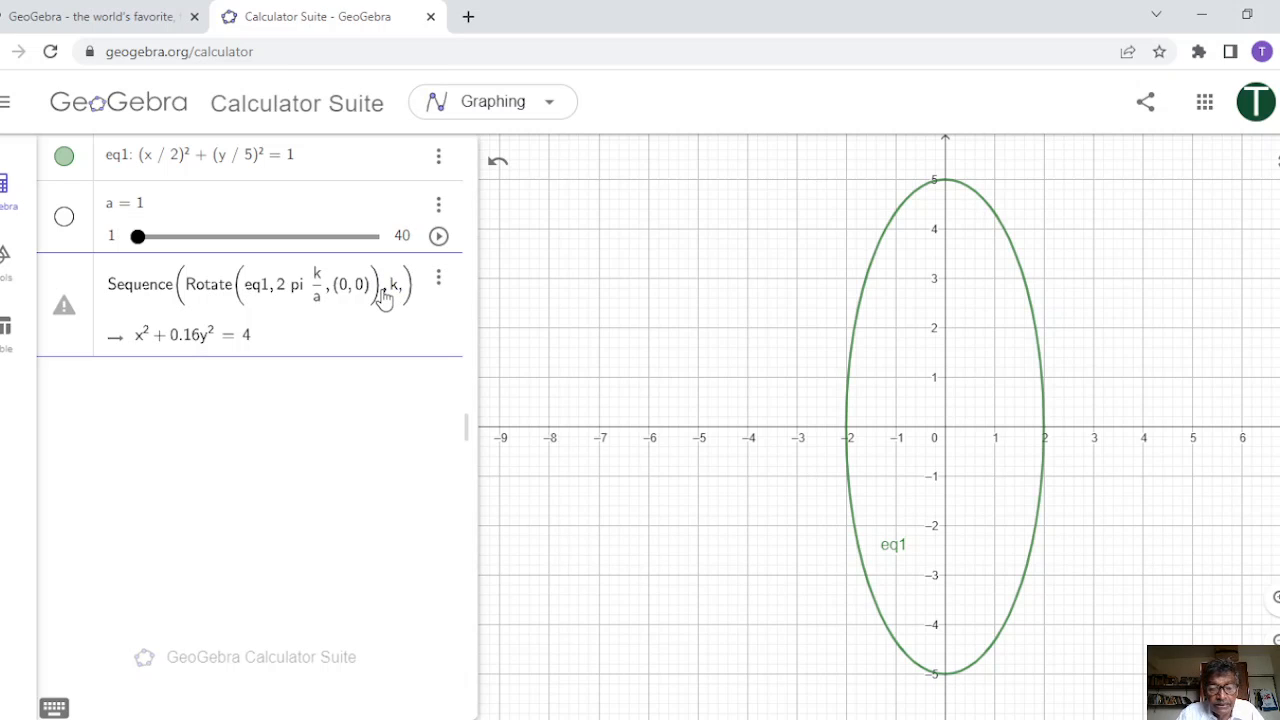
text(1, a)
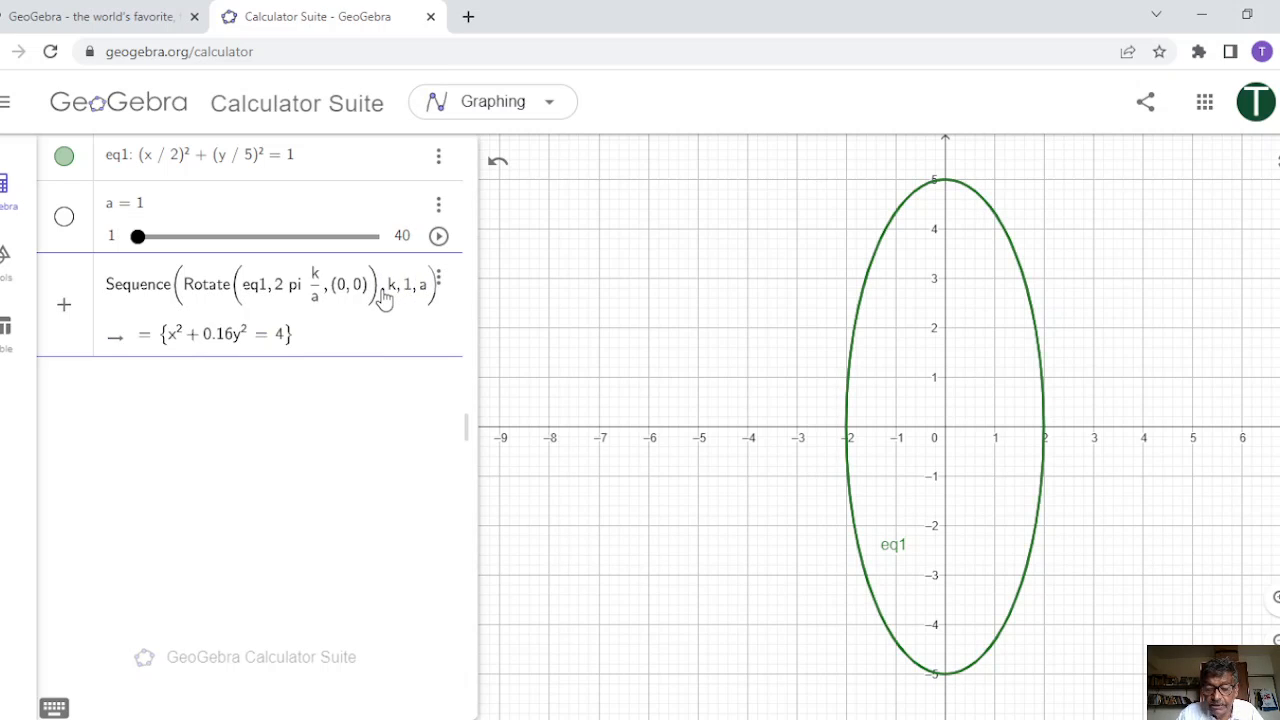
text(, 1)
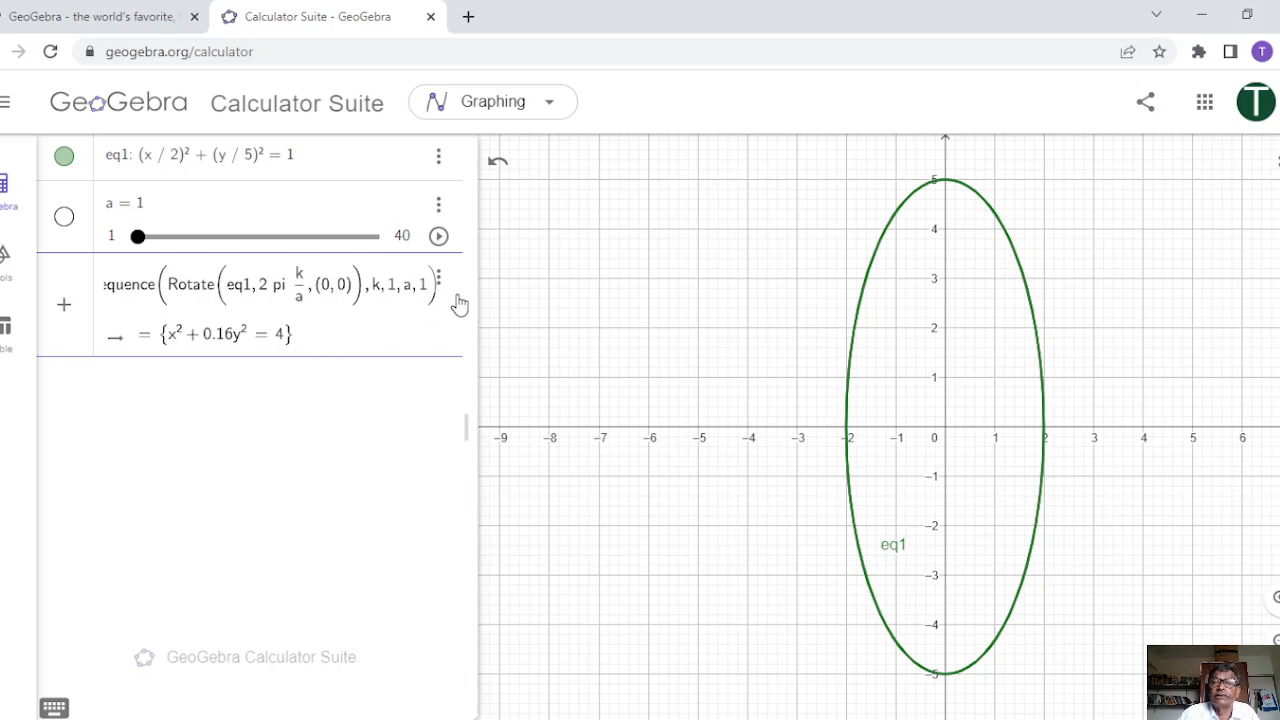
key(Return)
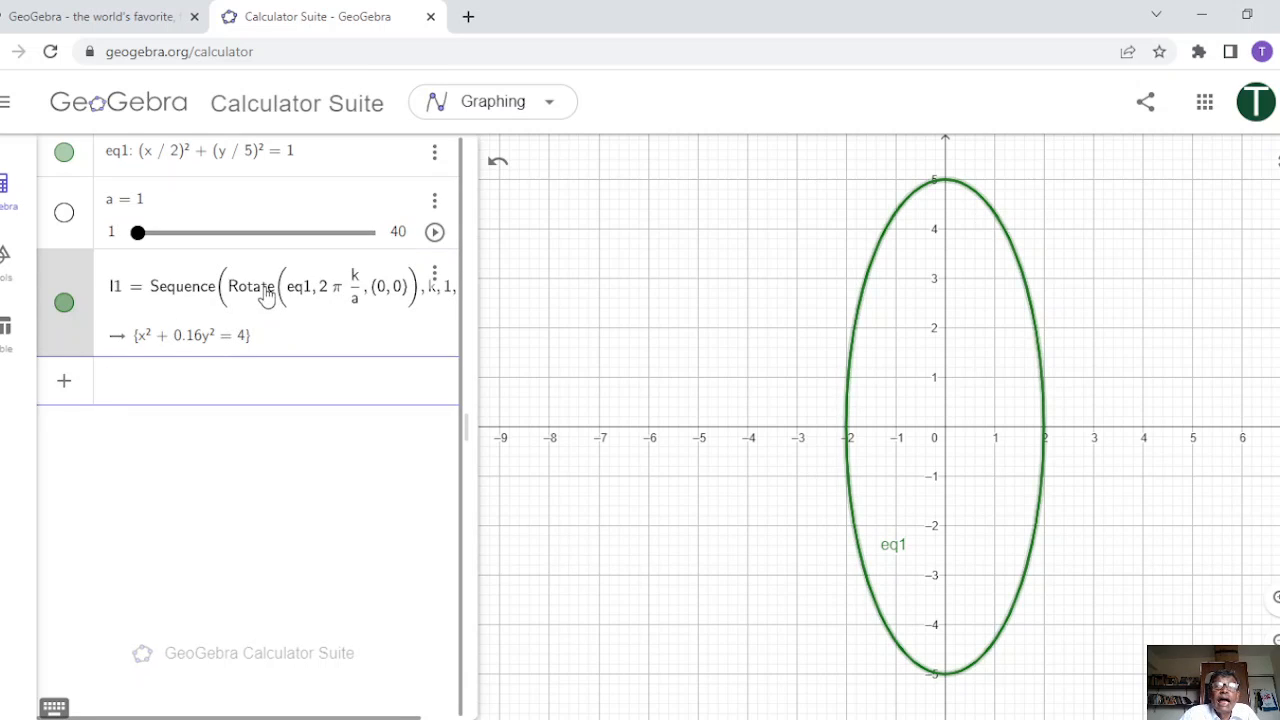
drag(140, 242, 313, 240)
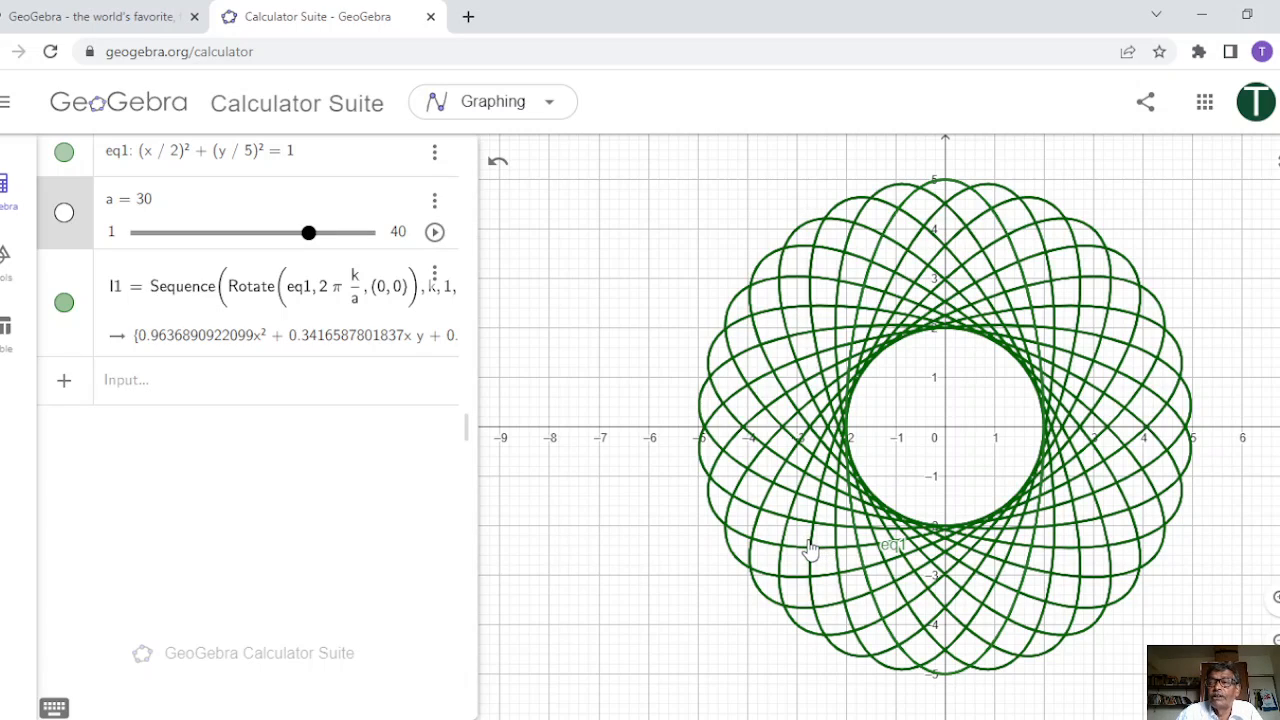
click(117, 391)
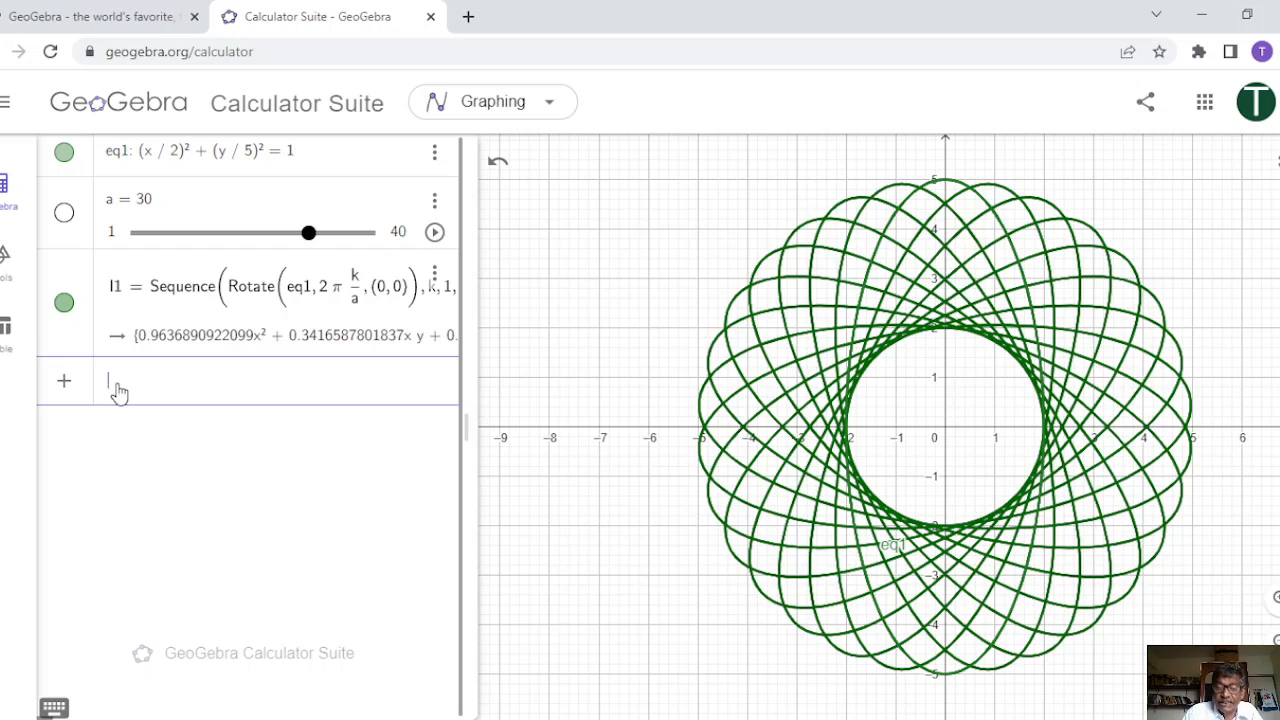
text(Cir)
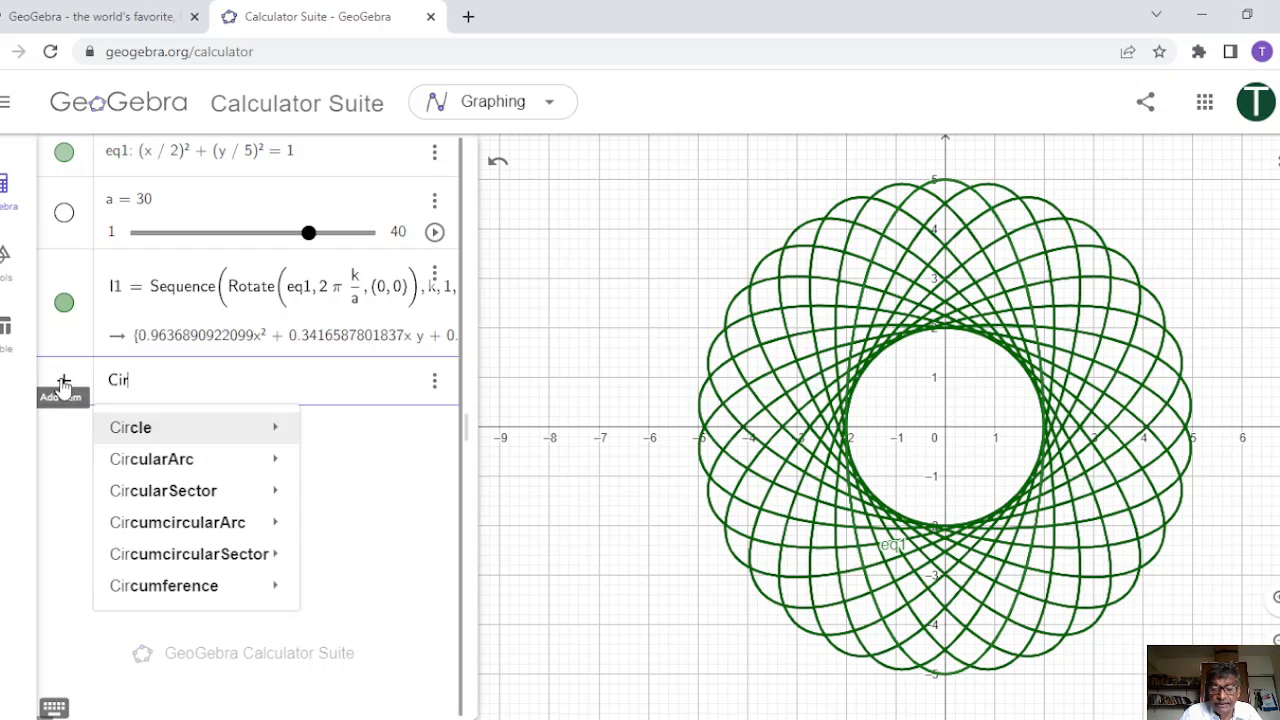
text(c)
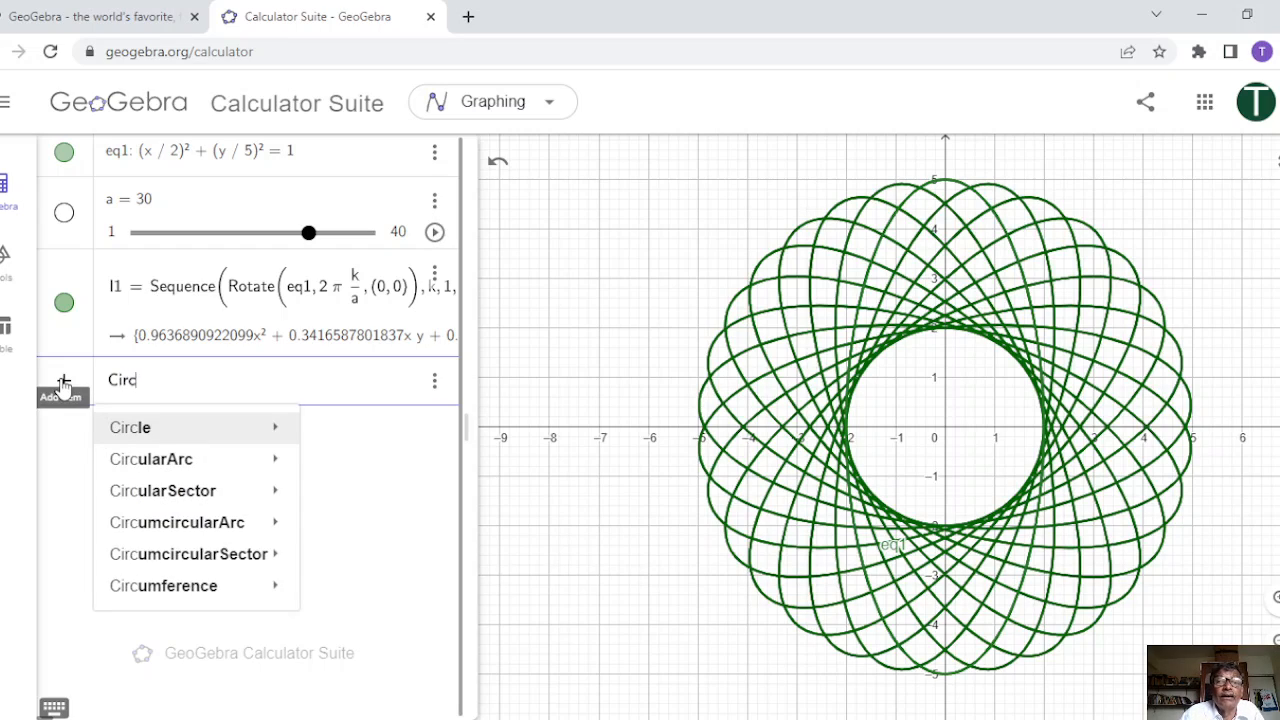
key(BackSpace)
key(BackSpace)
key(BackSpace)
key(BackSpace)
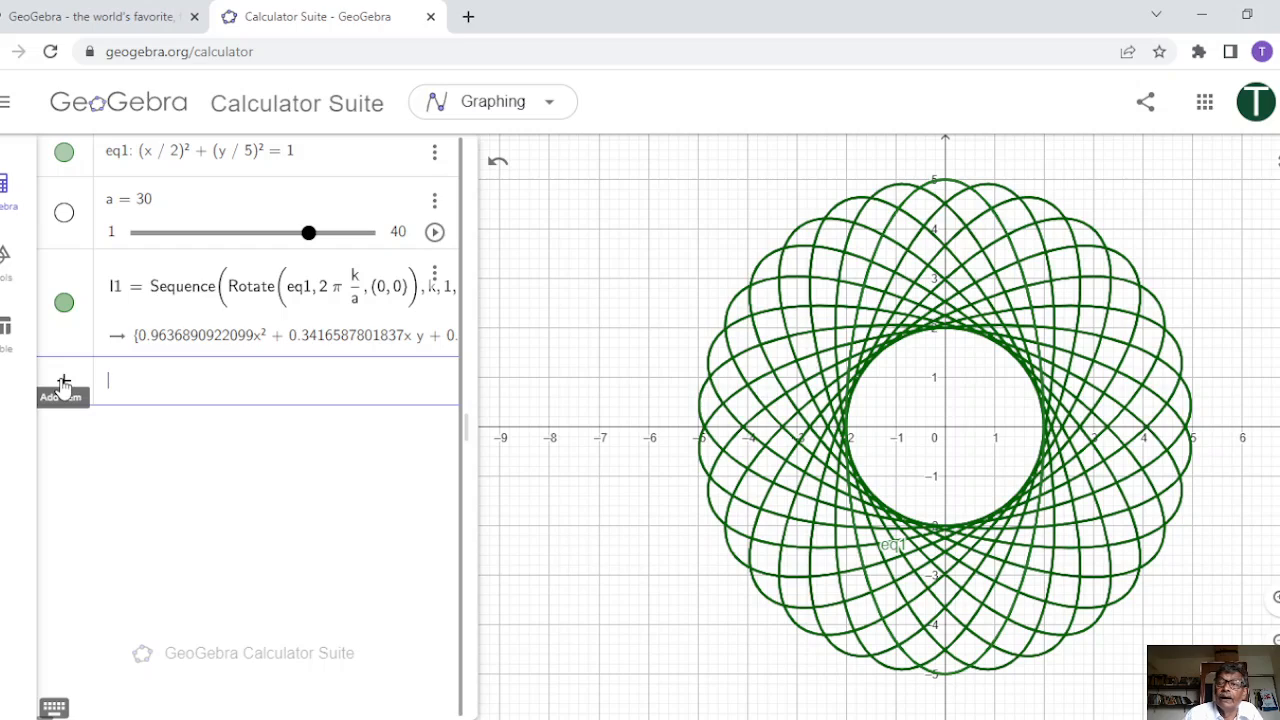
text(S)
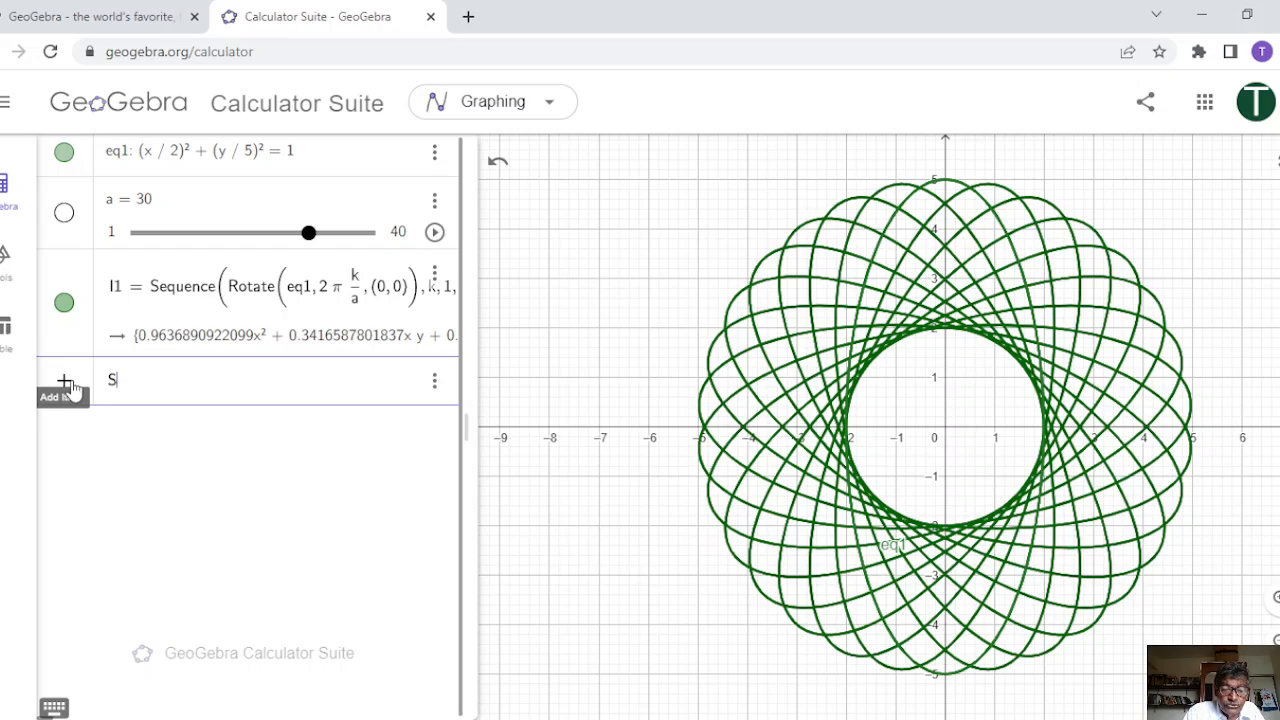
text(equen)
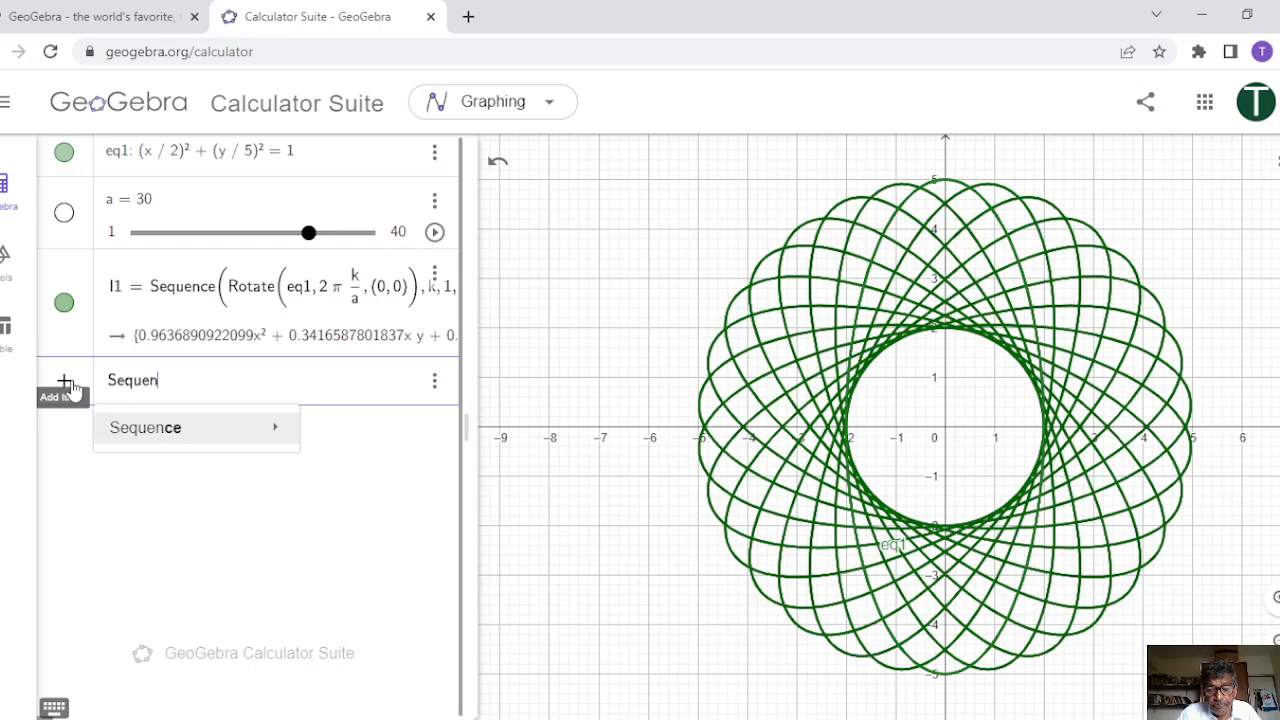
text(ce)
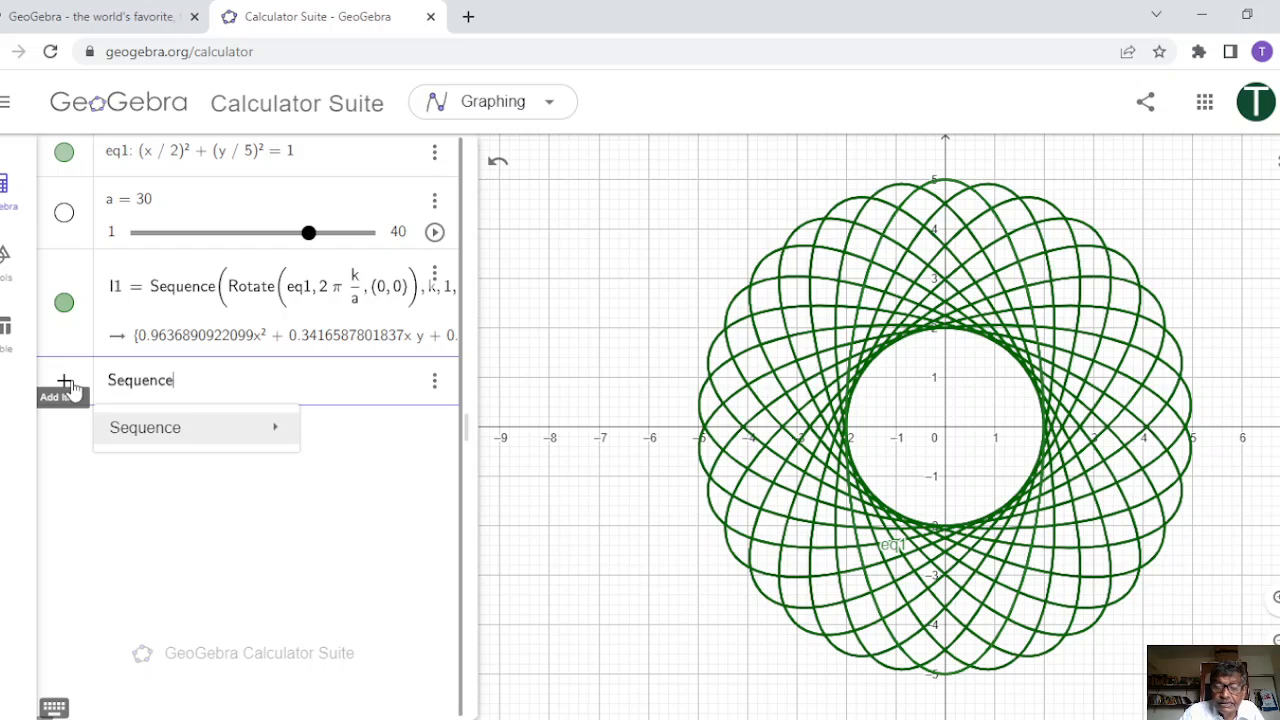
text(()
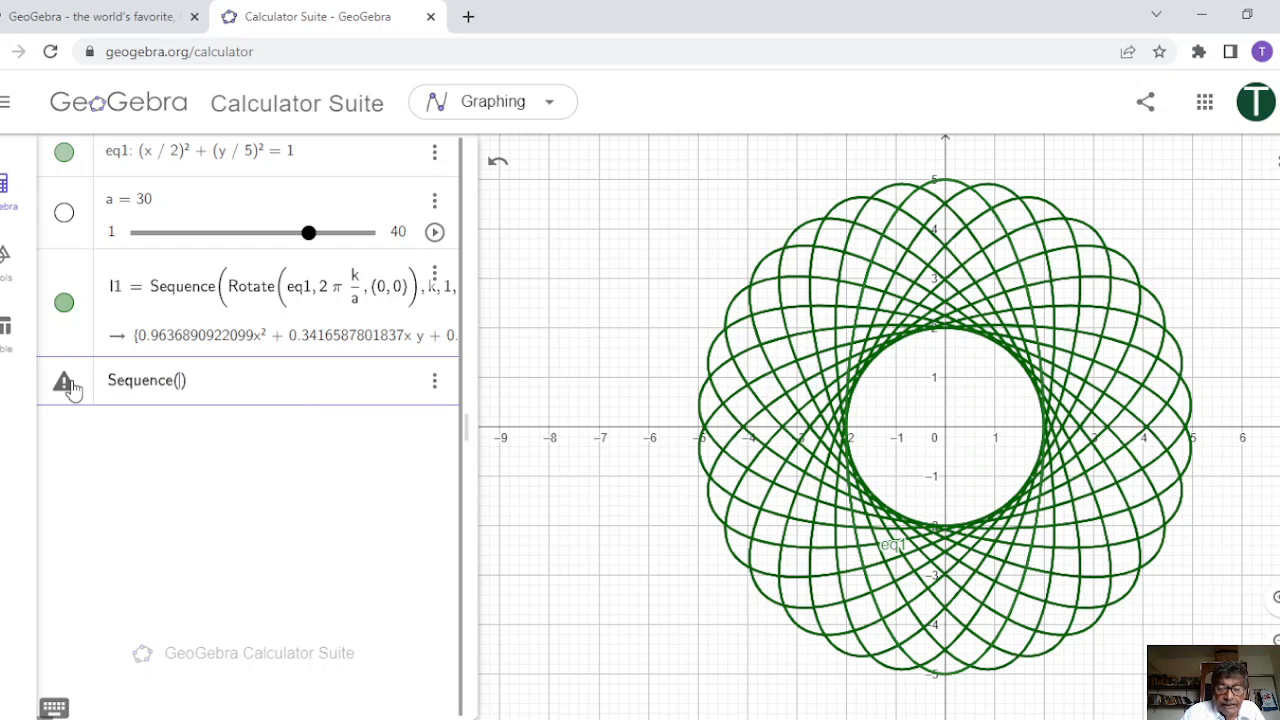
text(Circl)
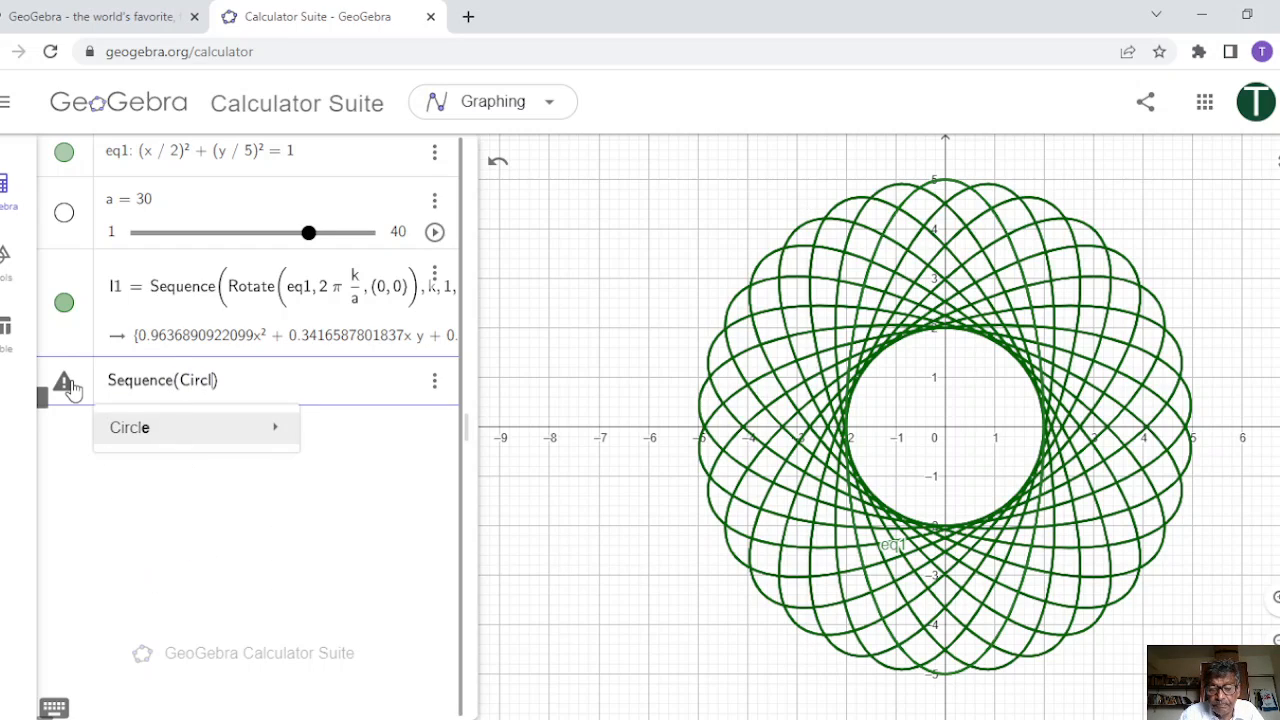
text(e)
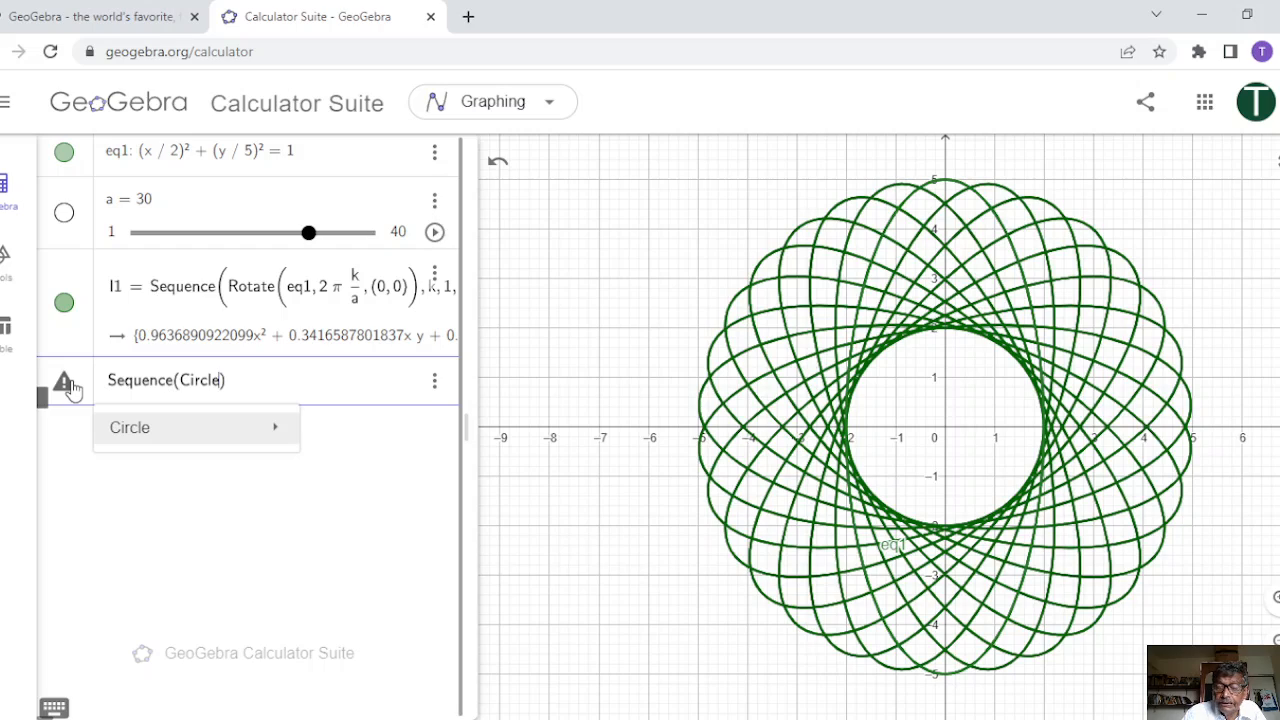
text(()
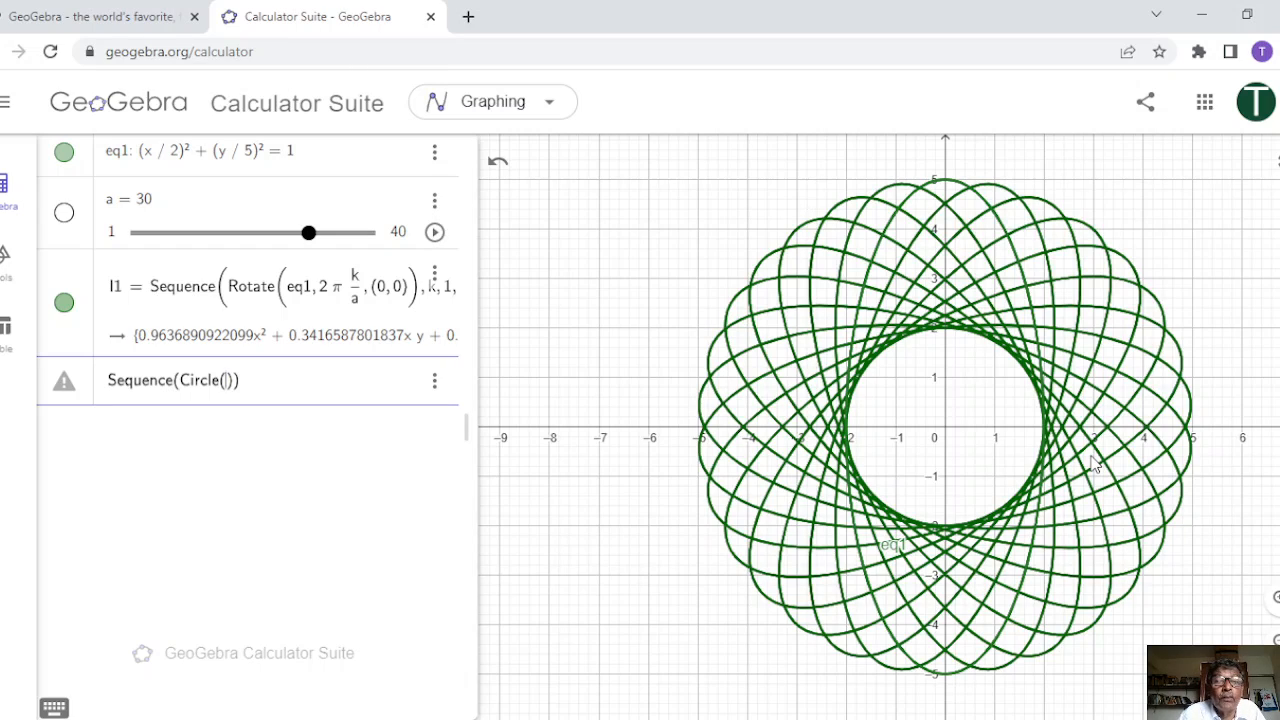
text(4)
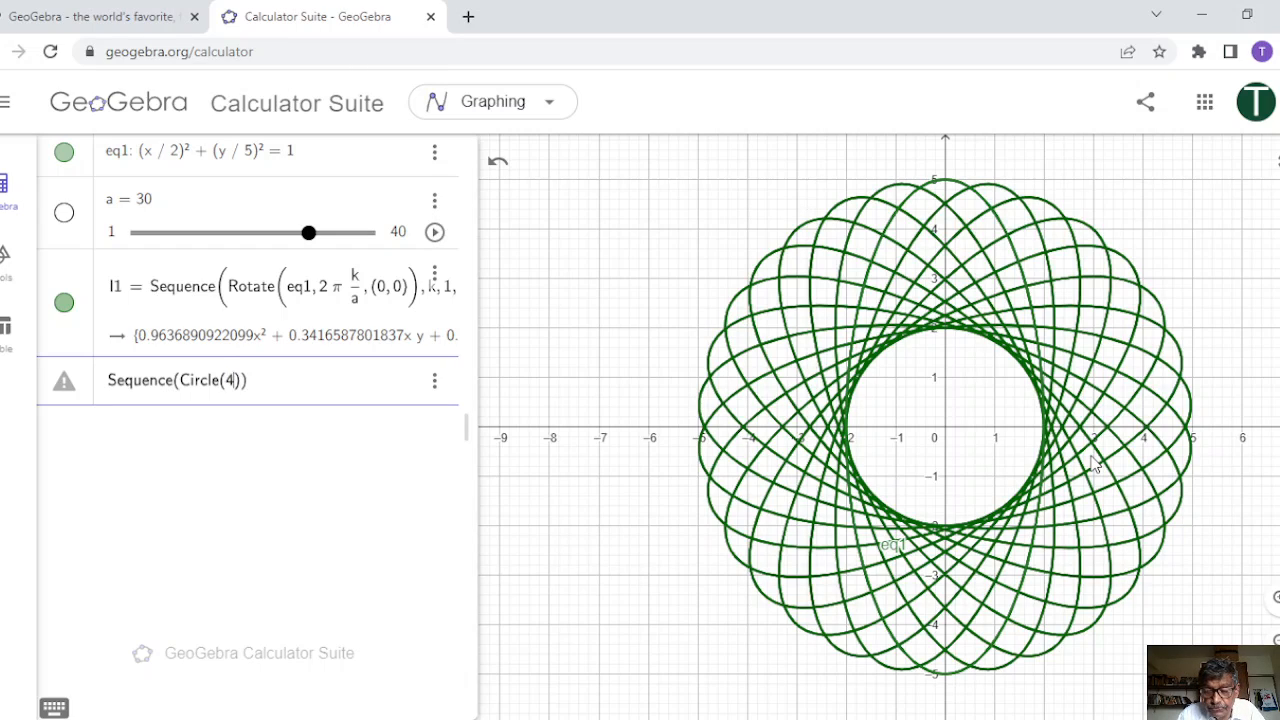
text(, 0)
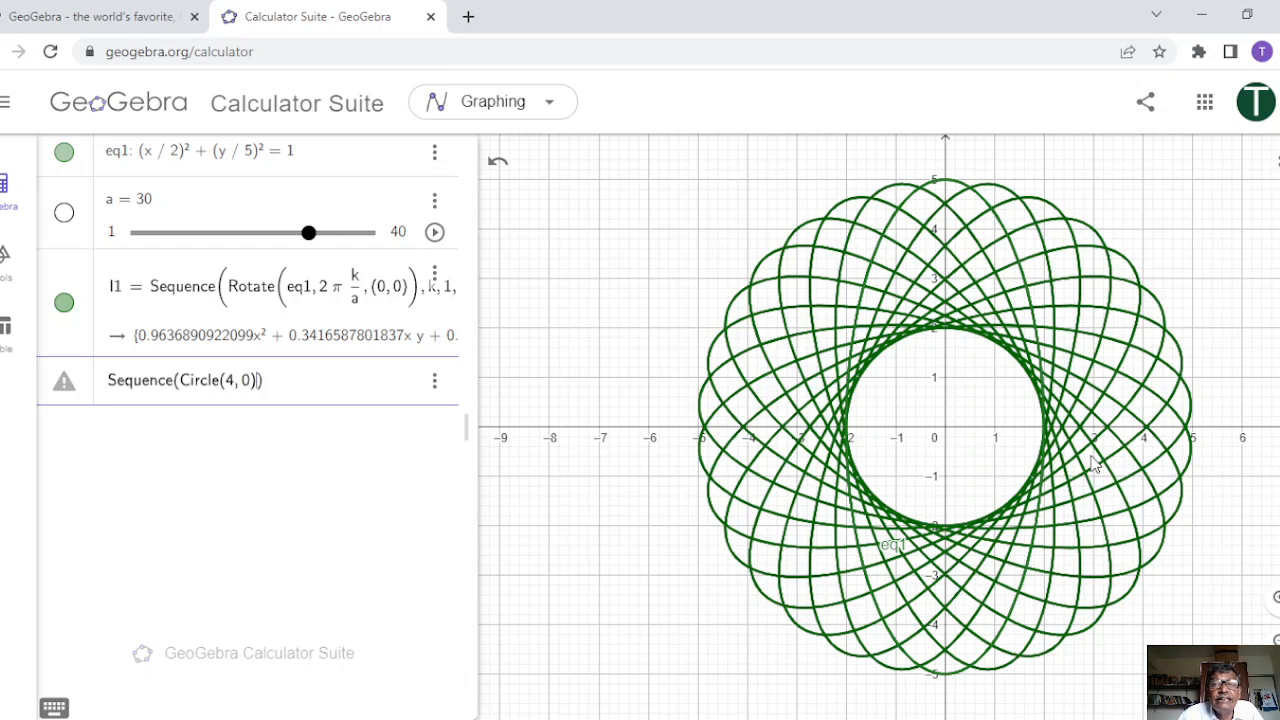
text(, )
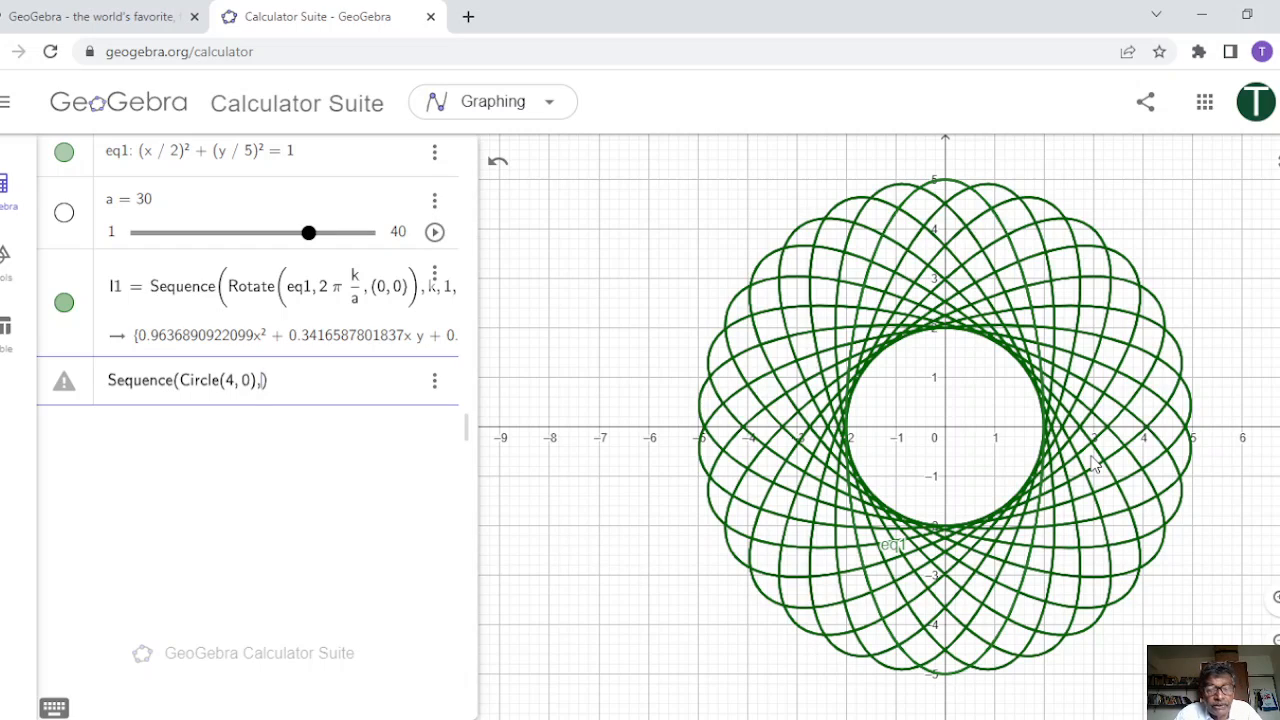
text(1)
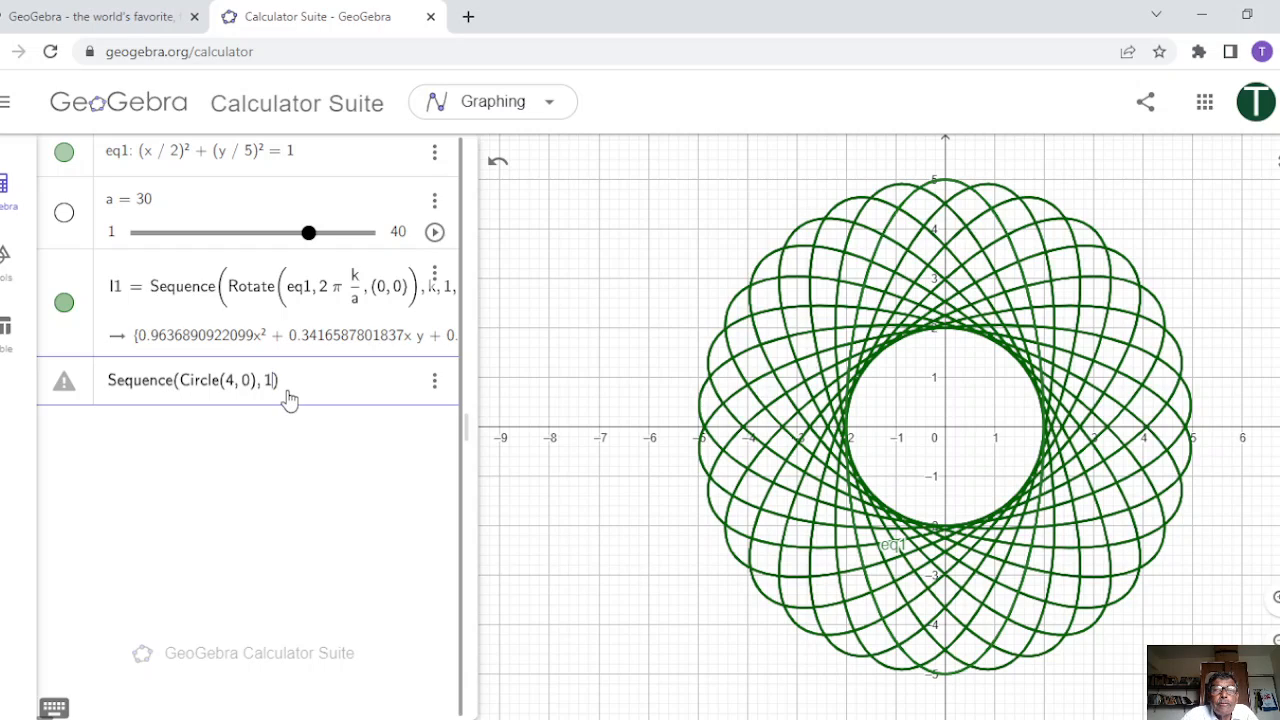
click(175, 382)
key(BackSpace)
key(BackSpace)
key(BackSpace)
key(BackSpace)
key(BackSpace)
key(BackSpace)
key(BackSpace)
key(BackSpace)
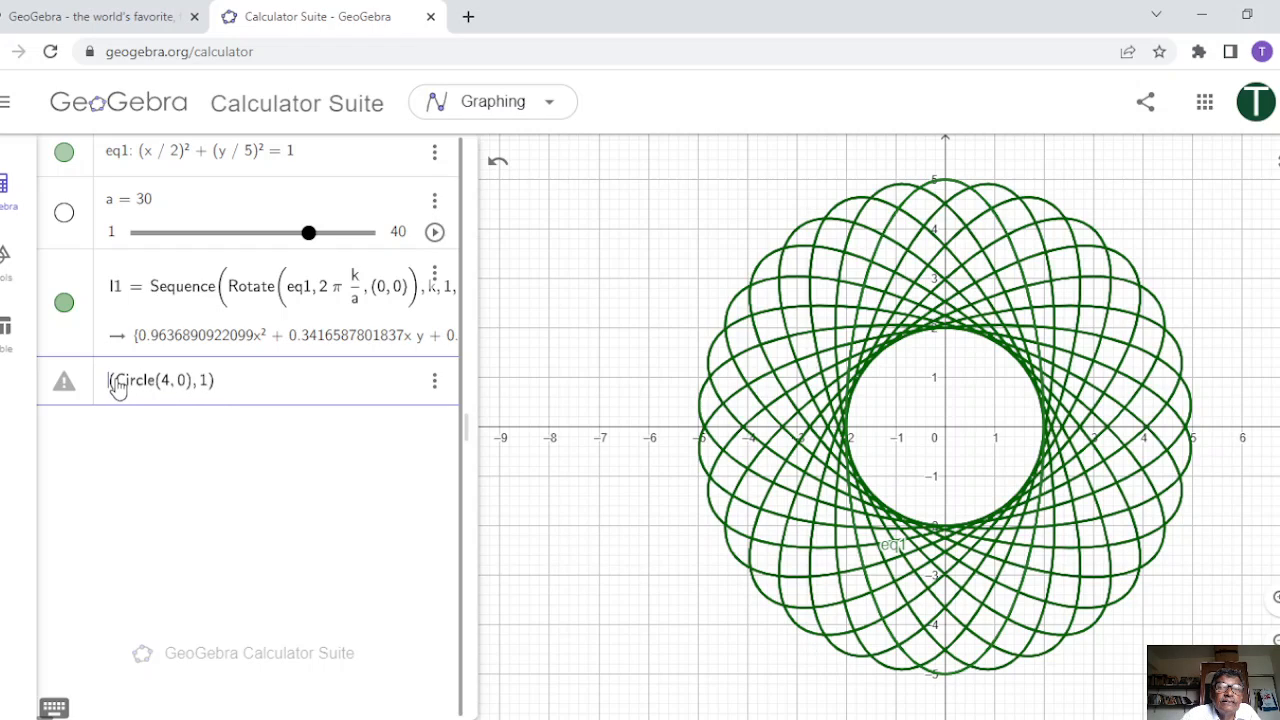
text({)
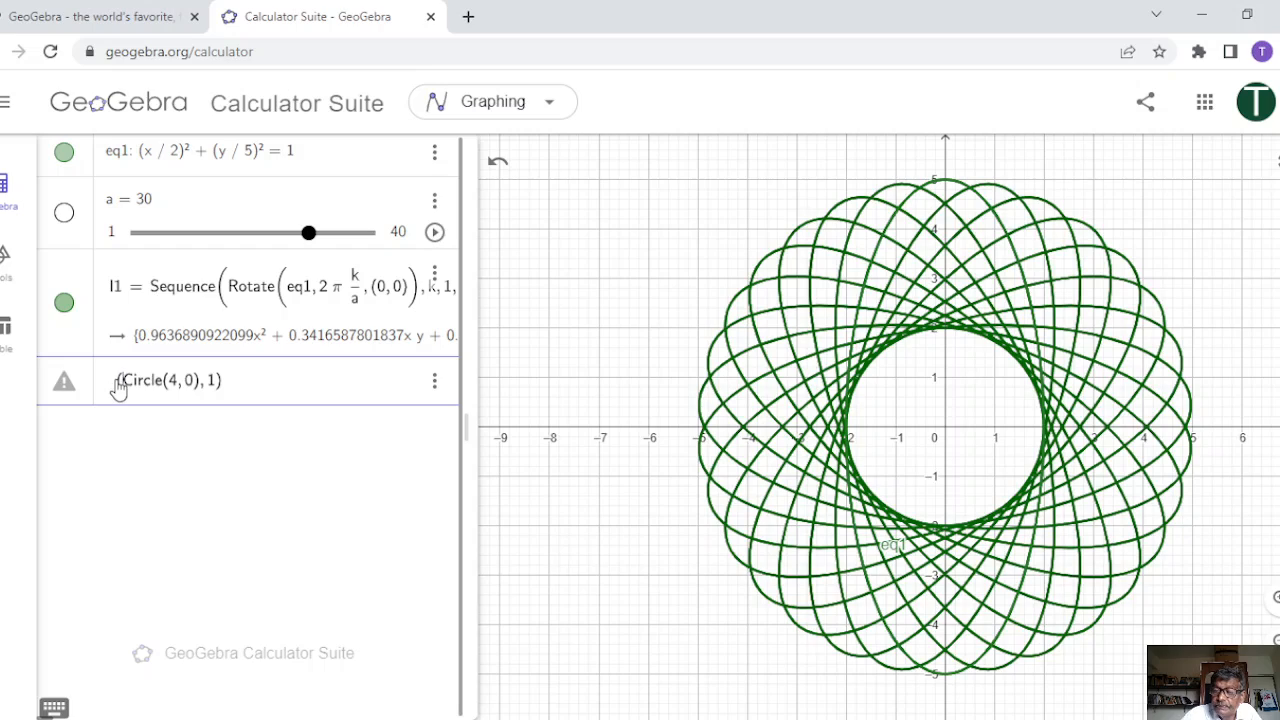
key(Delete)
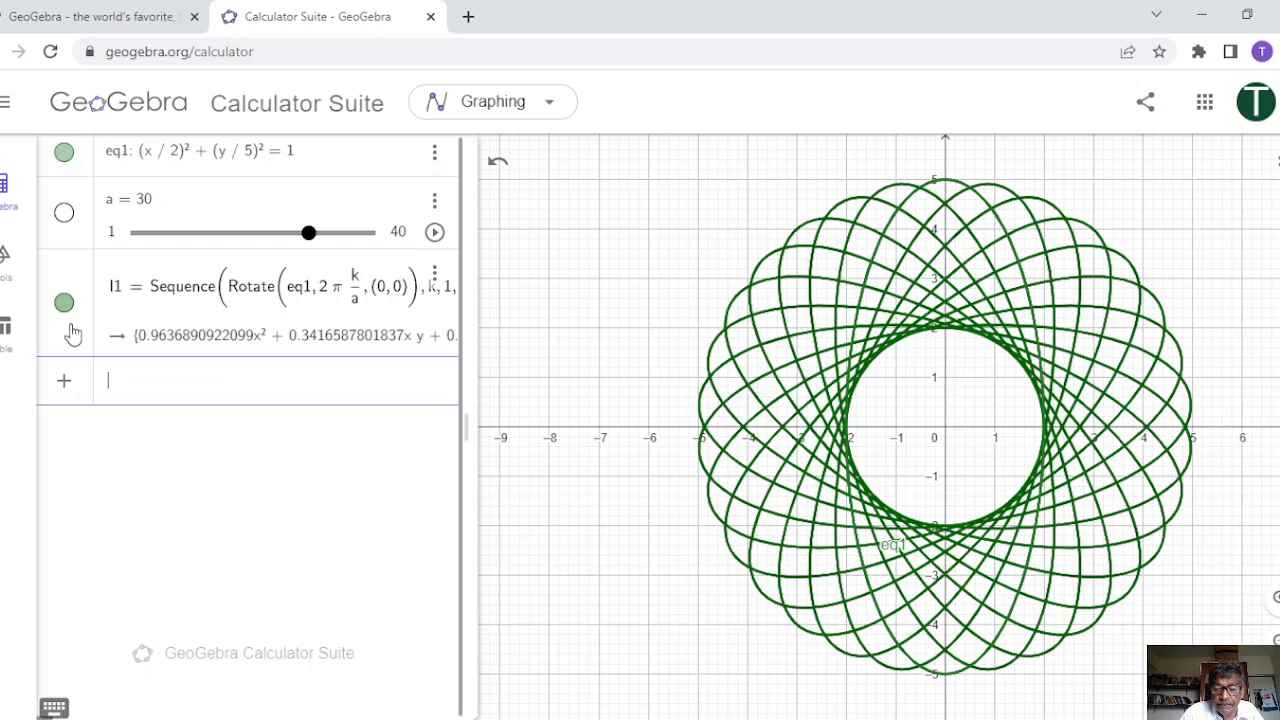
Create a circle with centre (4,0) and radius 1 using the Circle command in the empty row
text(Circ)
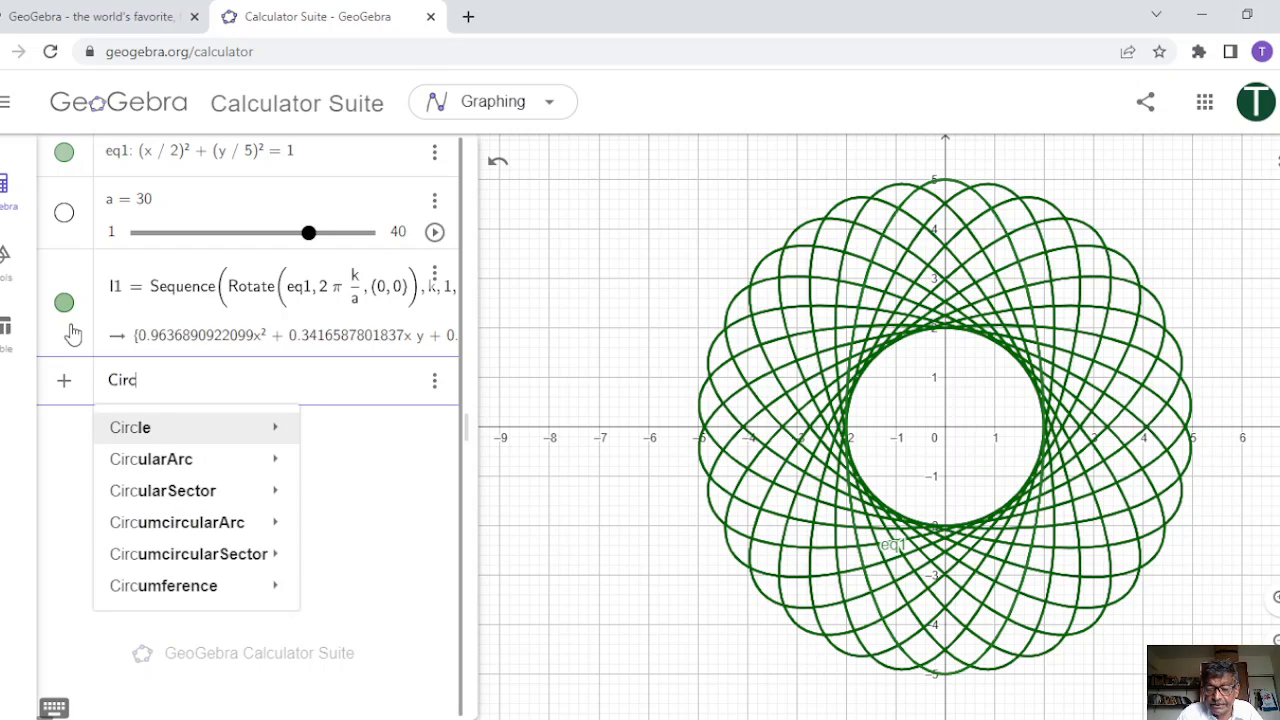
text(le)
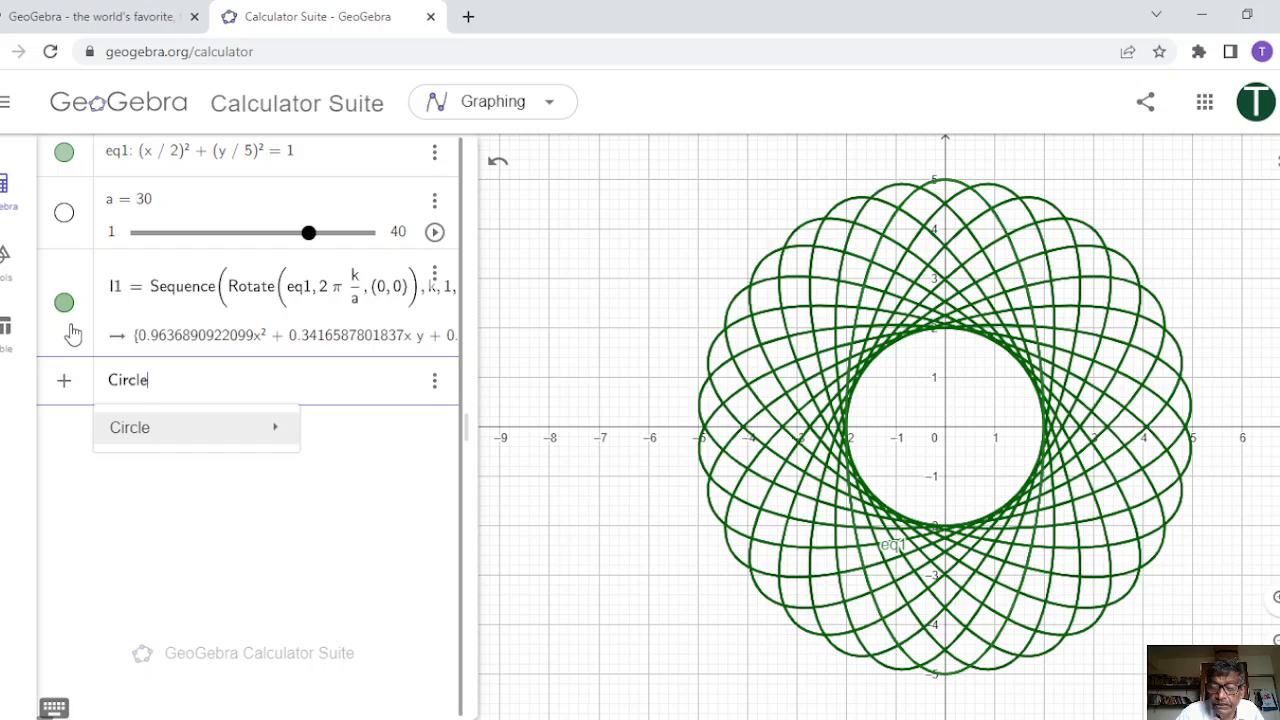
text(()
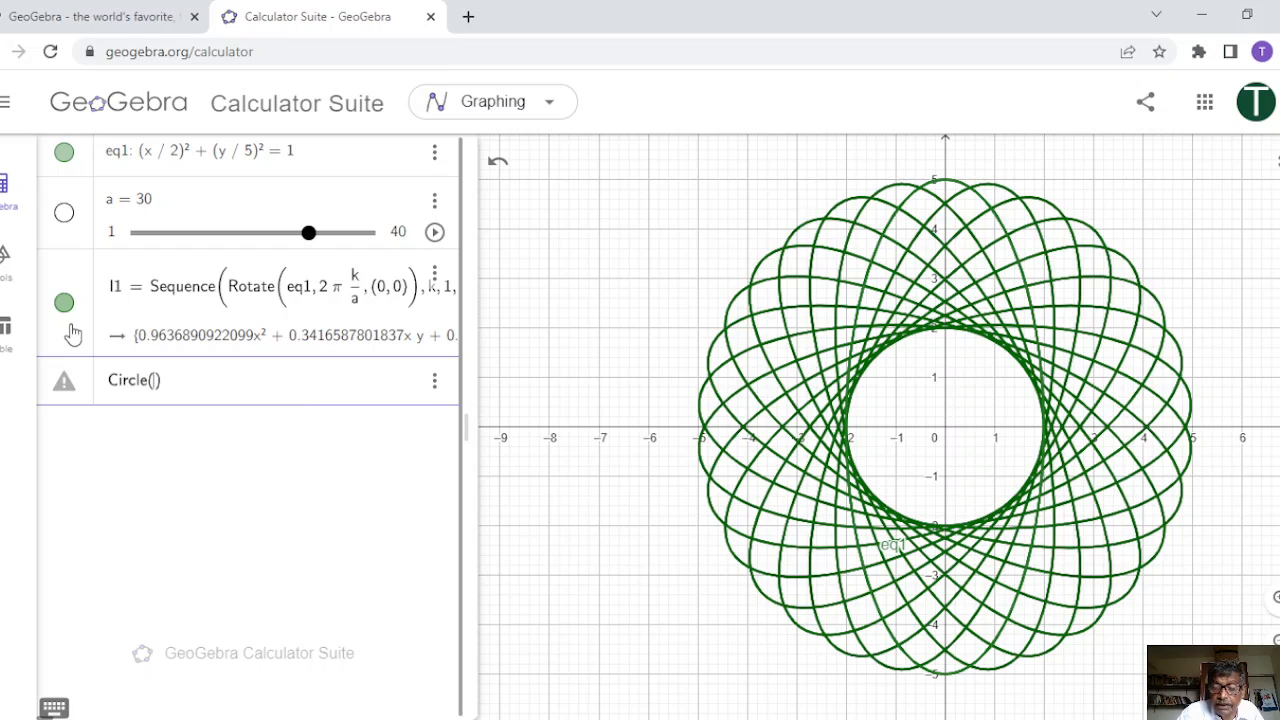
text((4, 0)
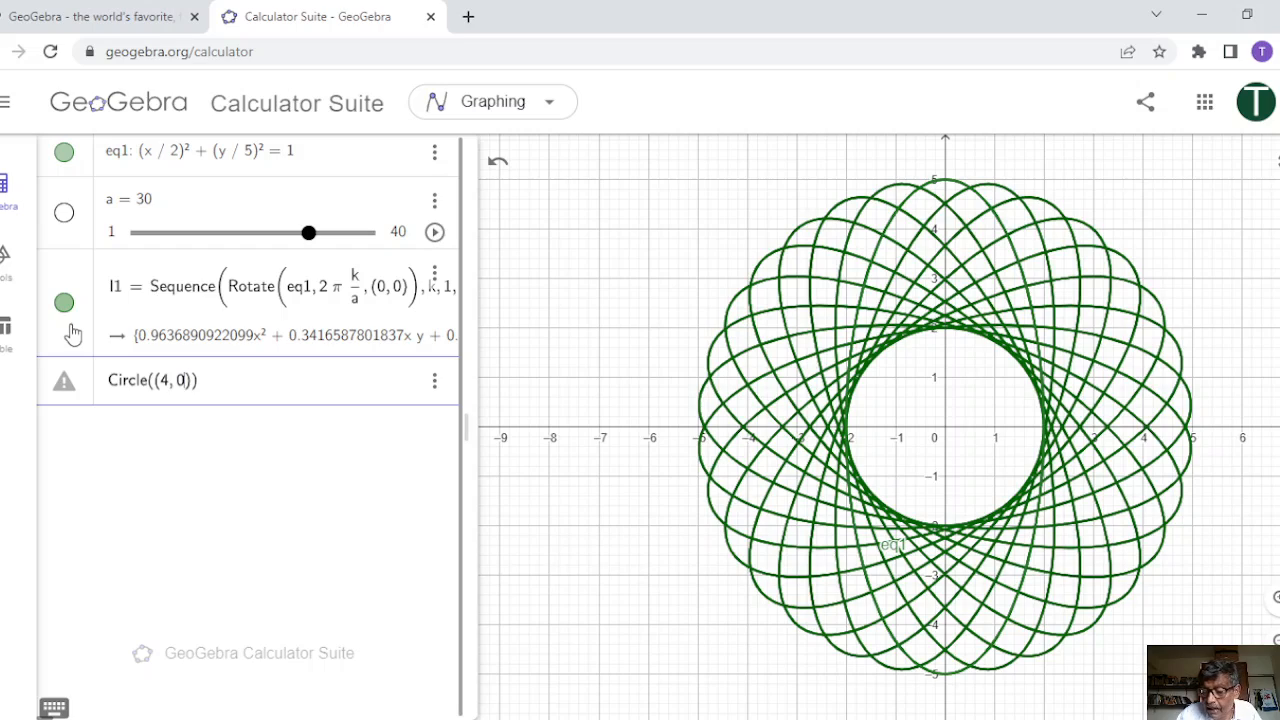
key(Right)
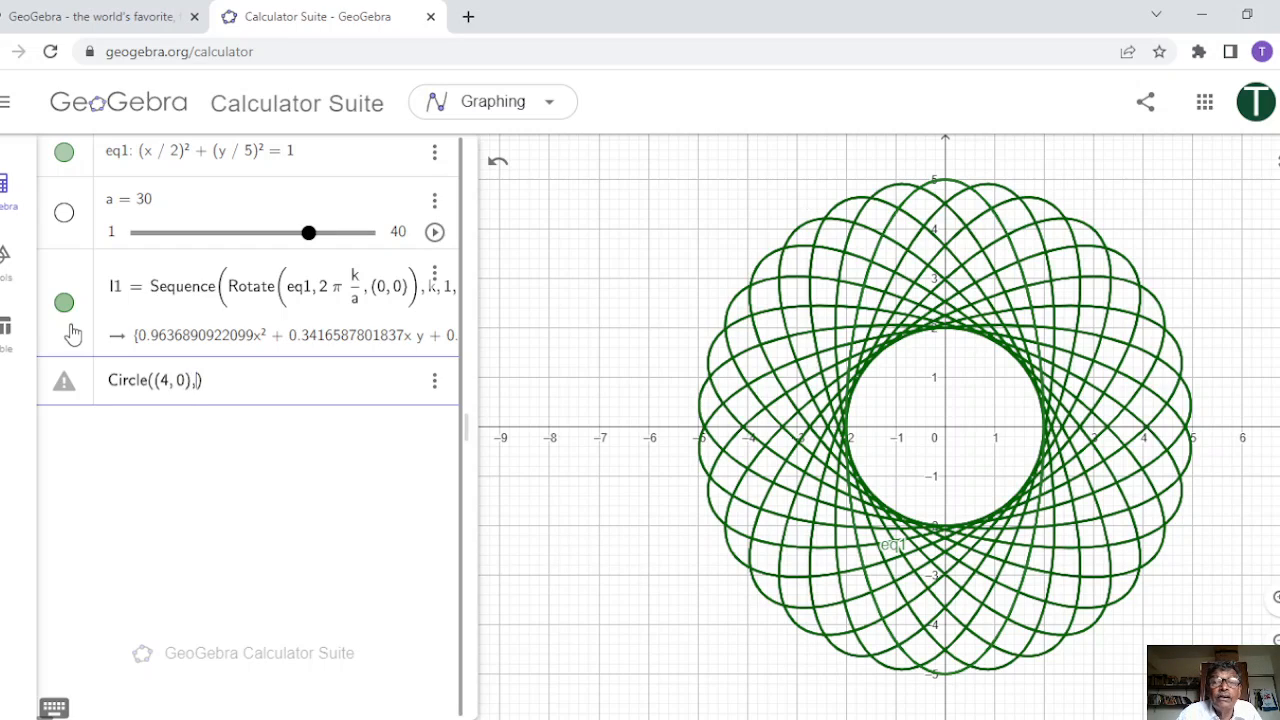
text(, )
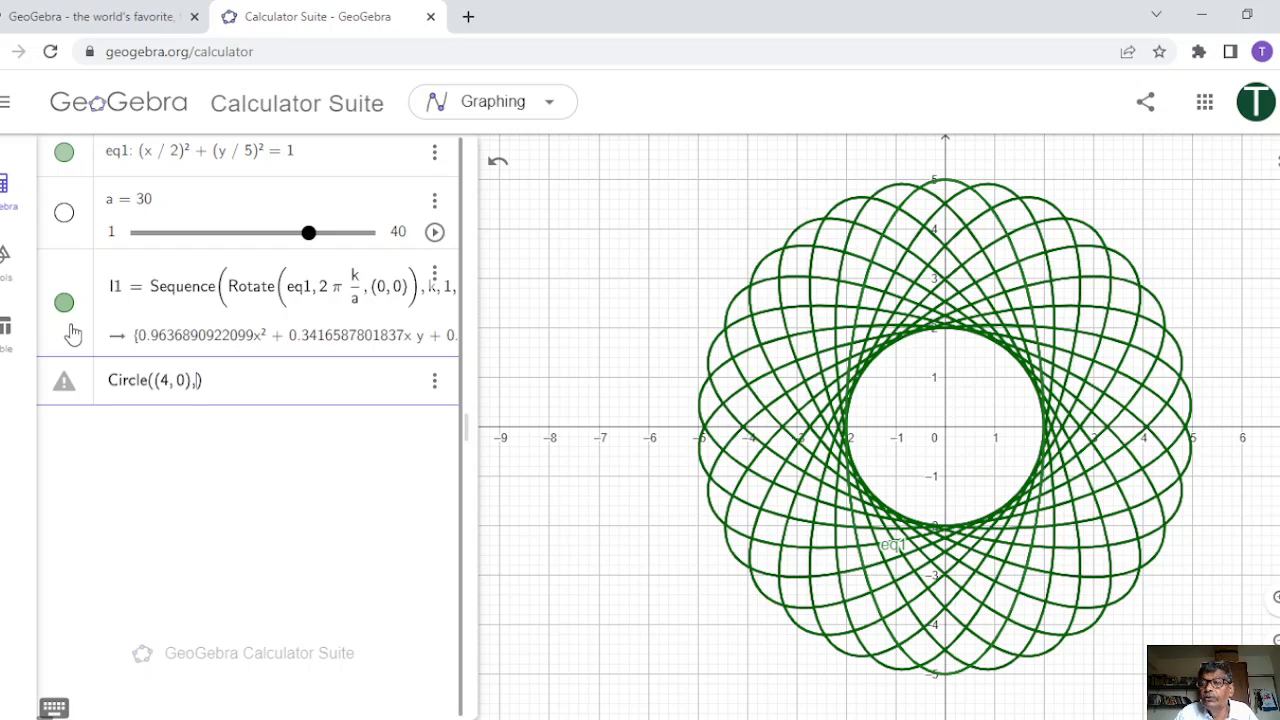
text(1)
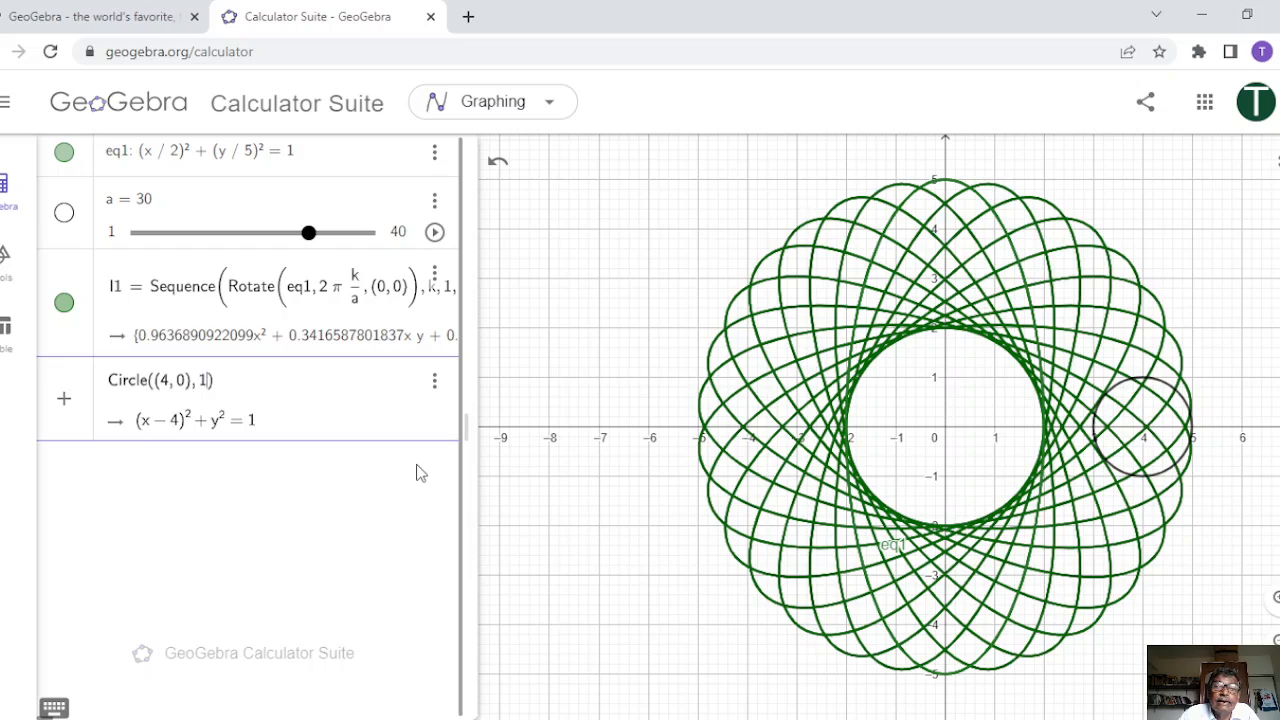
key(Return)
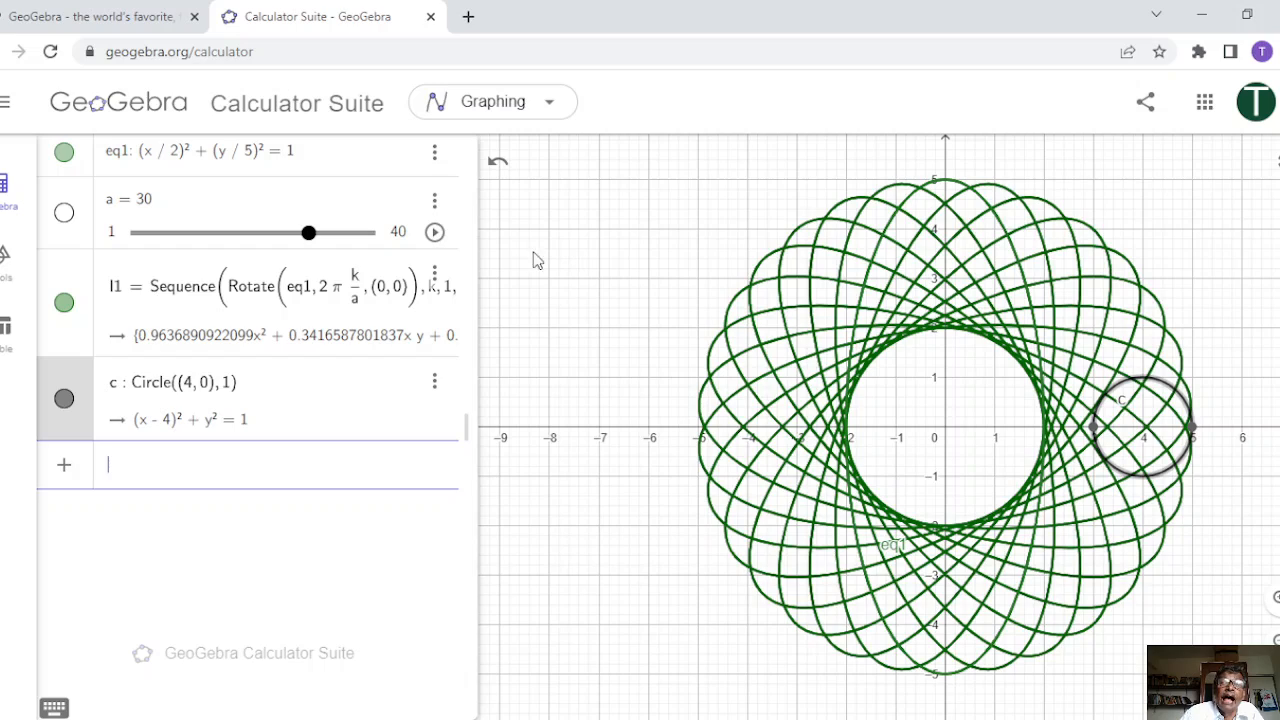
Duplicate the input of the ellipse Sequence l1 and replace eq1 with circle c in the copy's Rotate command
click(254, 487)
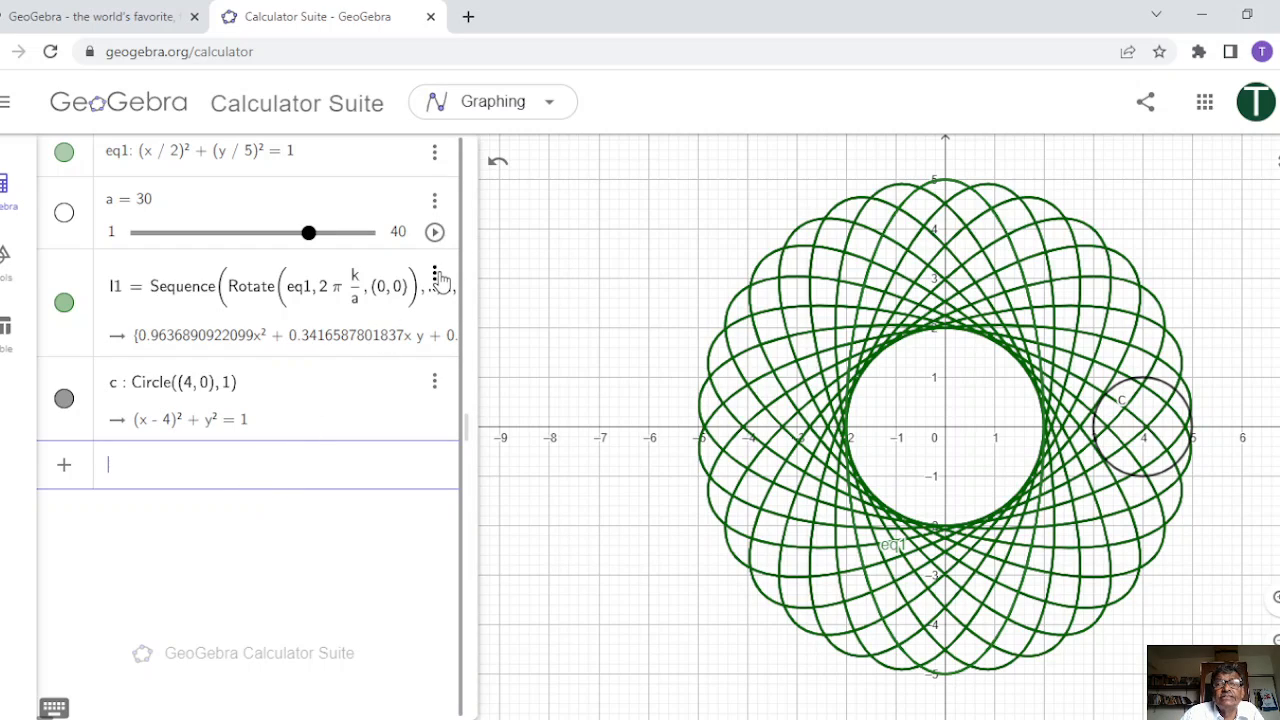
click(434, 278)
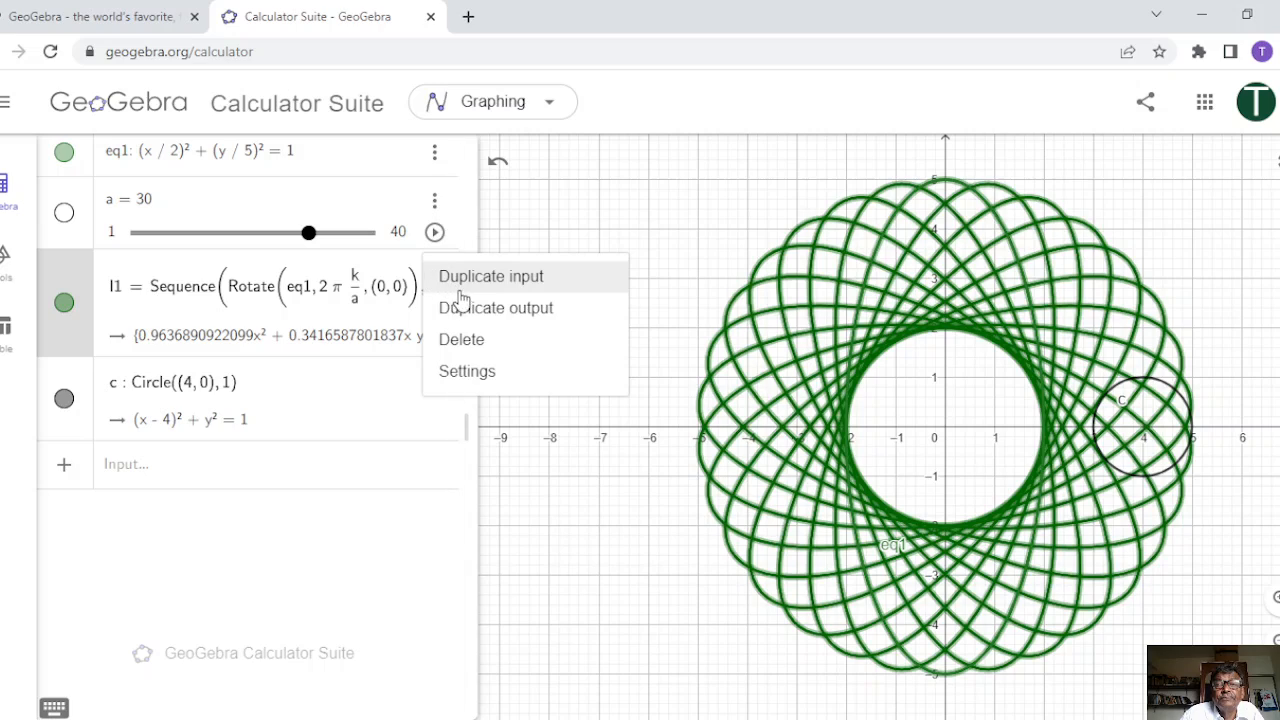
click(471, 277)
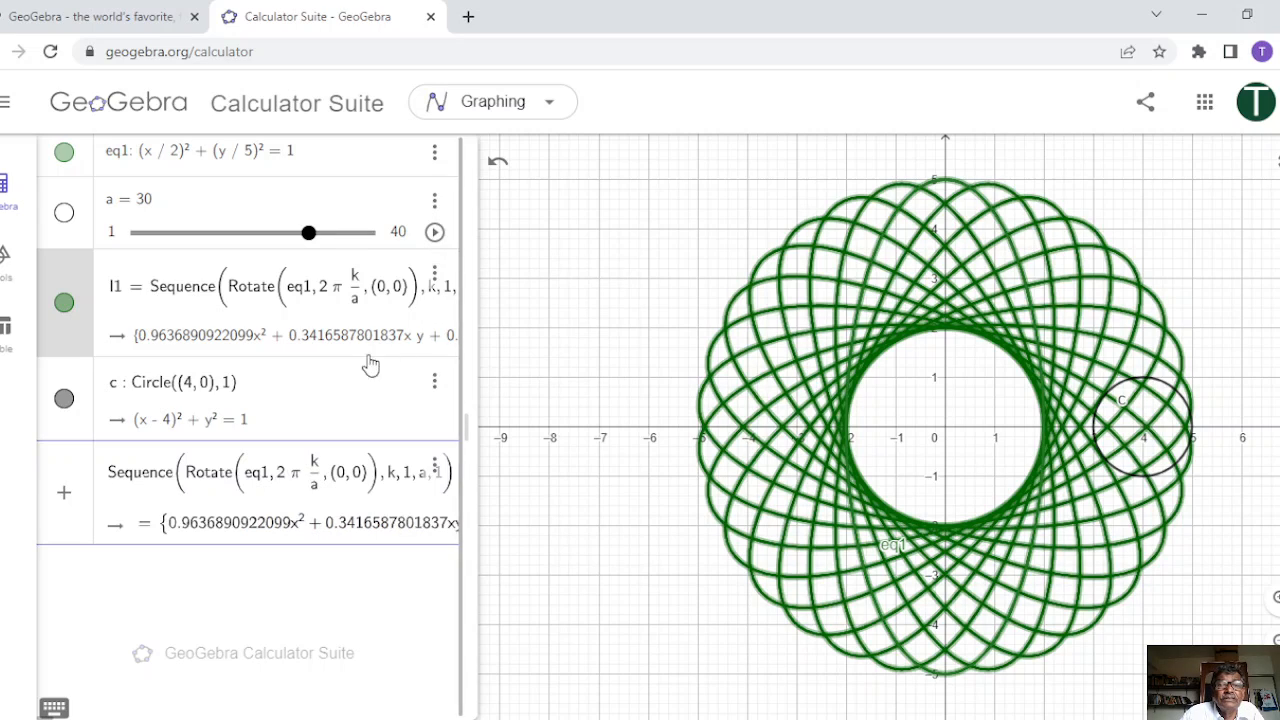
click(269, 478)
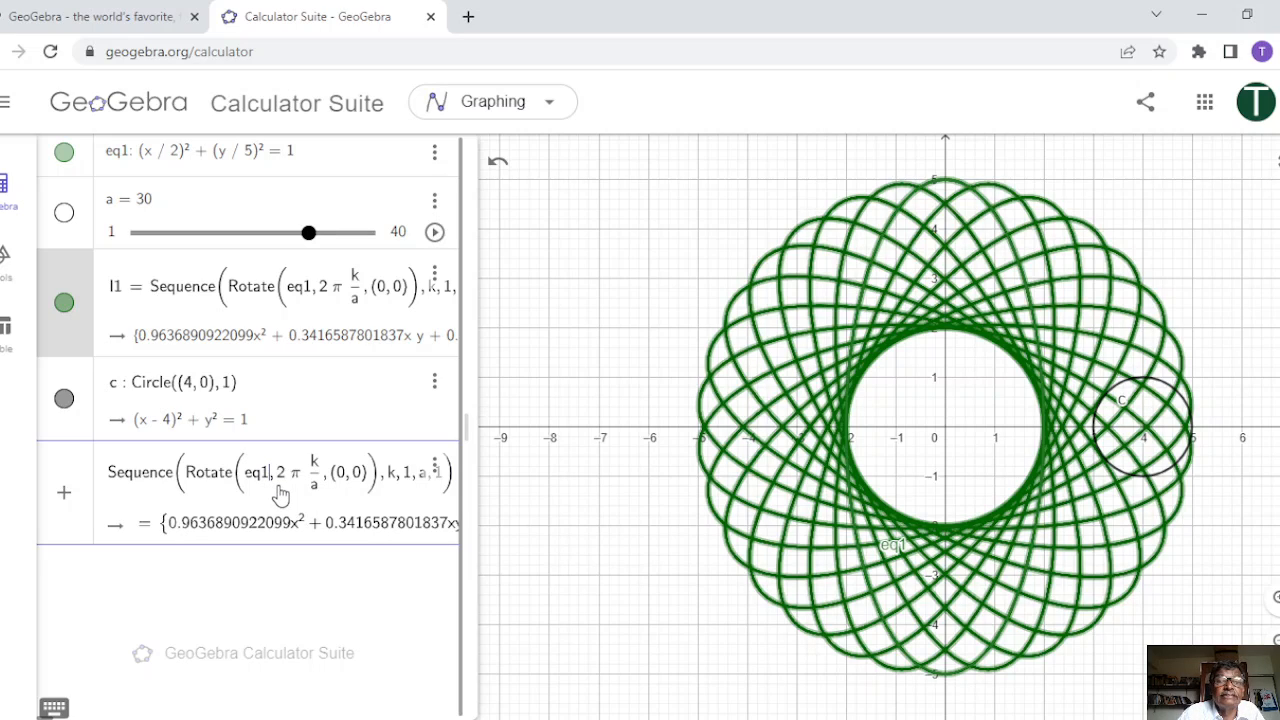
key(BackSpace)
key(BackSpace)
key(BackSpace)
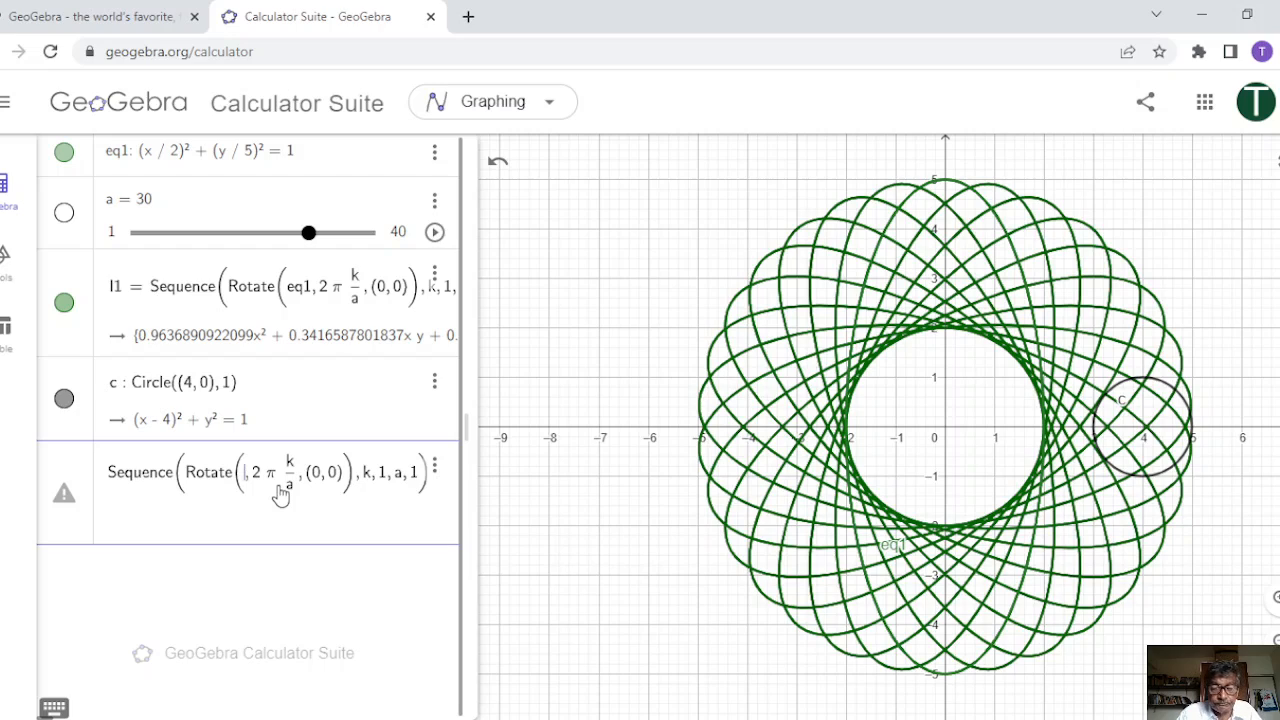
text(c)
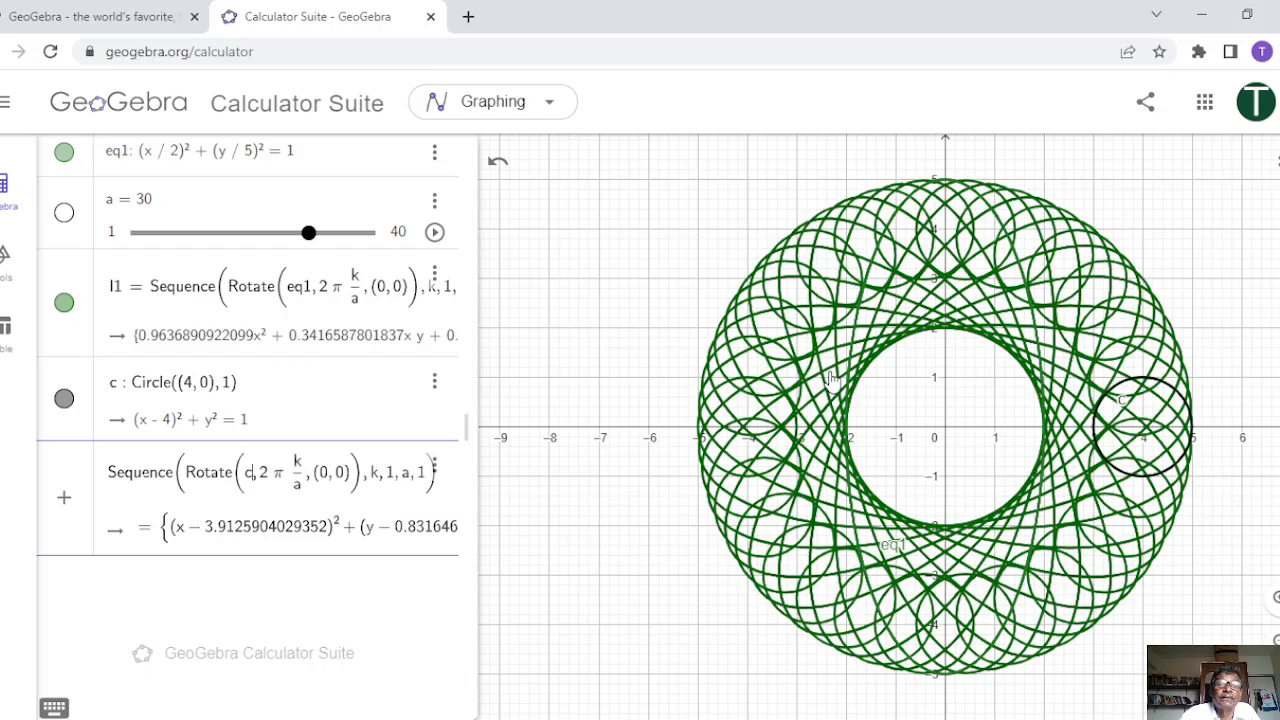
Hide the original circle c and set slider a to 24
click(64, 399)
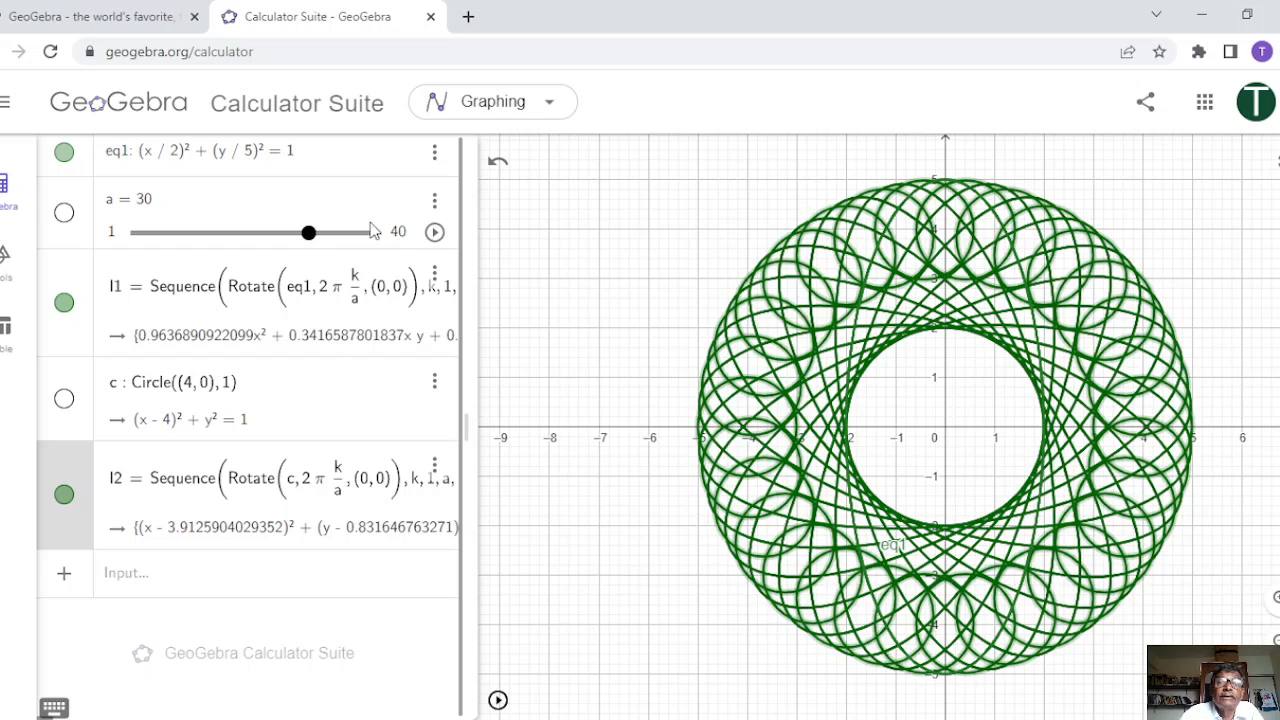
drag(308, 233, 273, 236)
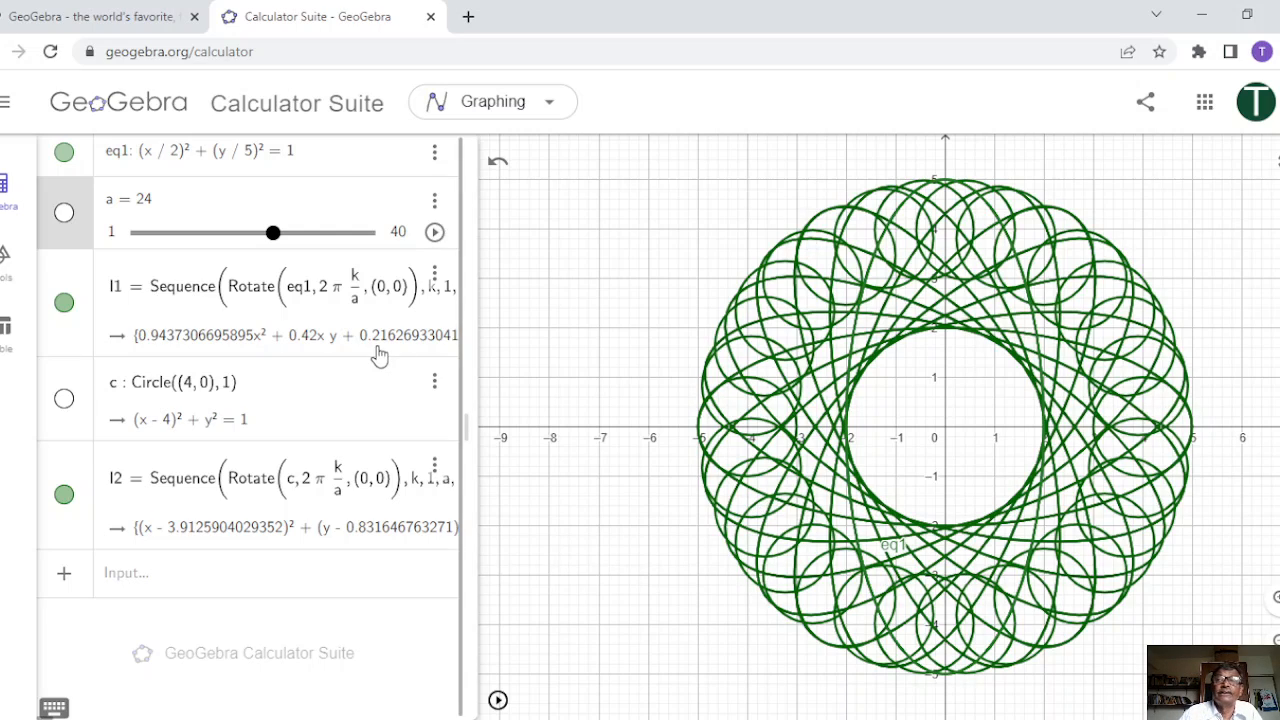
Hide the ellipse eq1 and both Sequences l1 and l2, and set slider a to 6
click(64, 152)
click(64, 302)
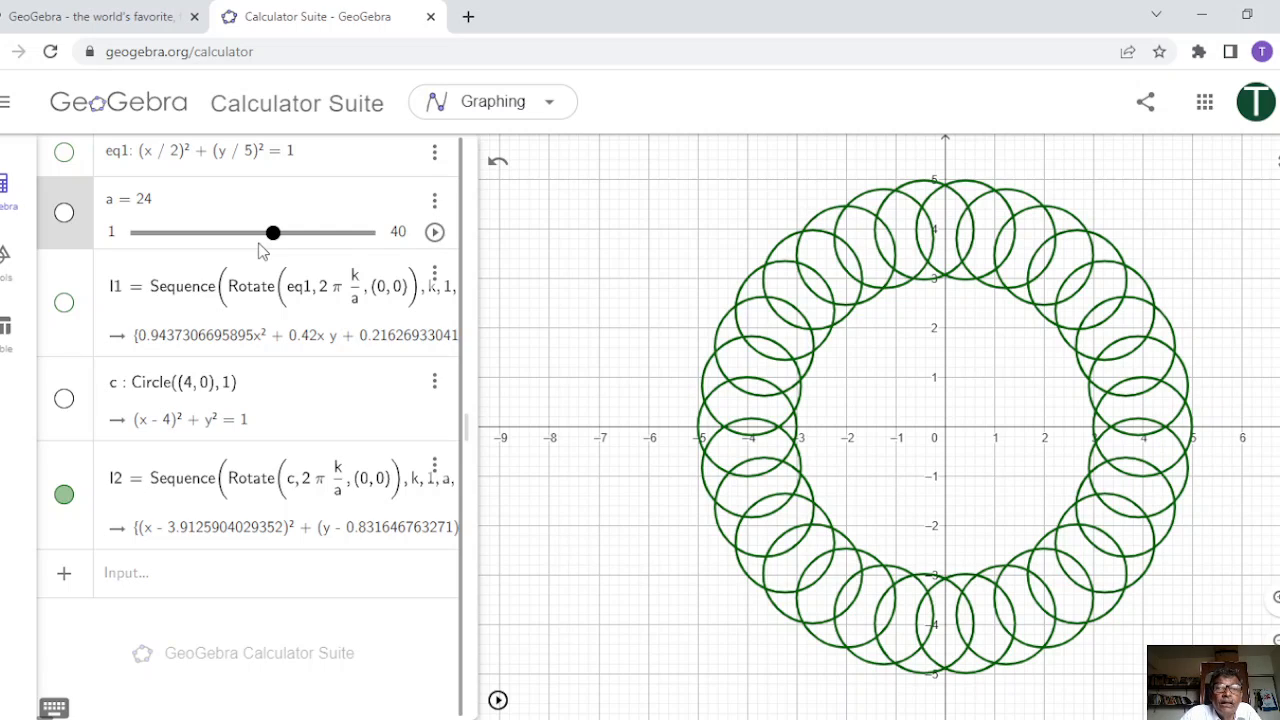
drag(273, 250, 166, 234)
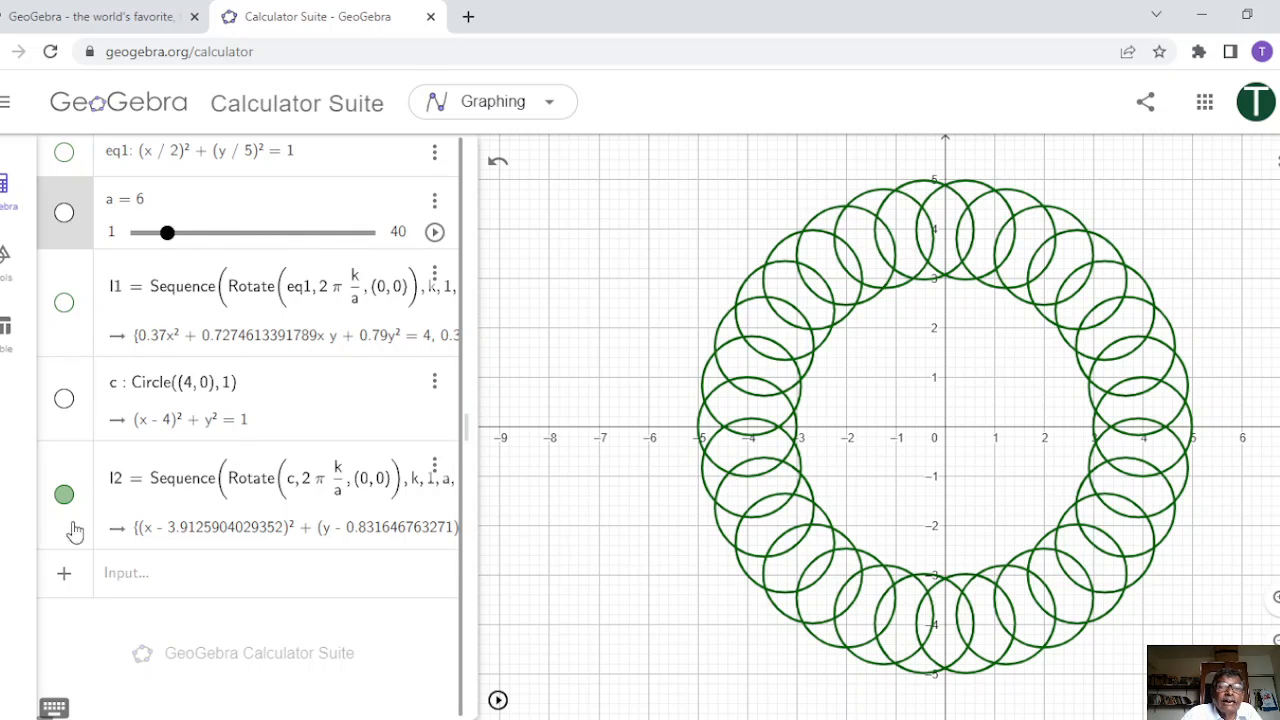
click(62, 495)
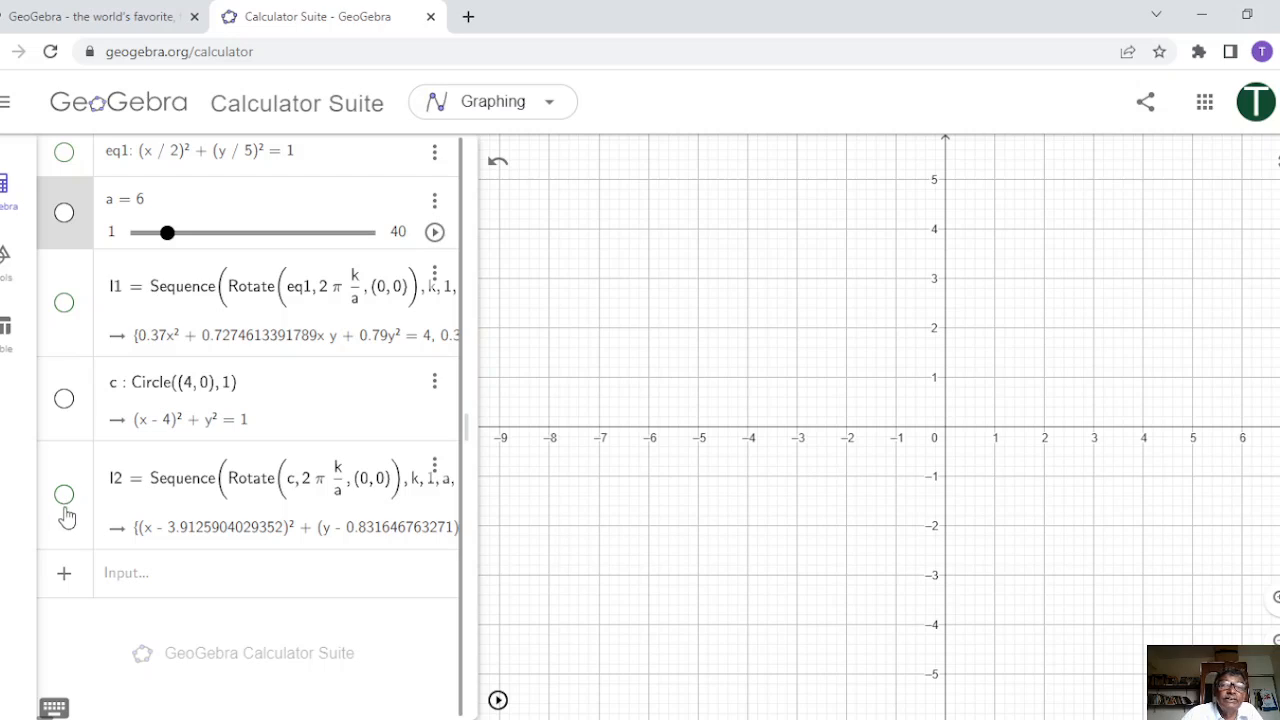
Add the function sin(x) as a new expression in the empty row
click(82, 574)
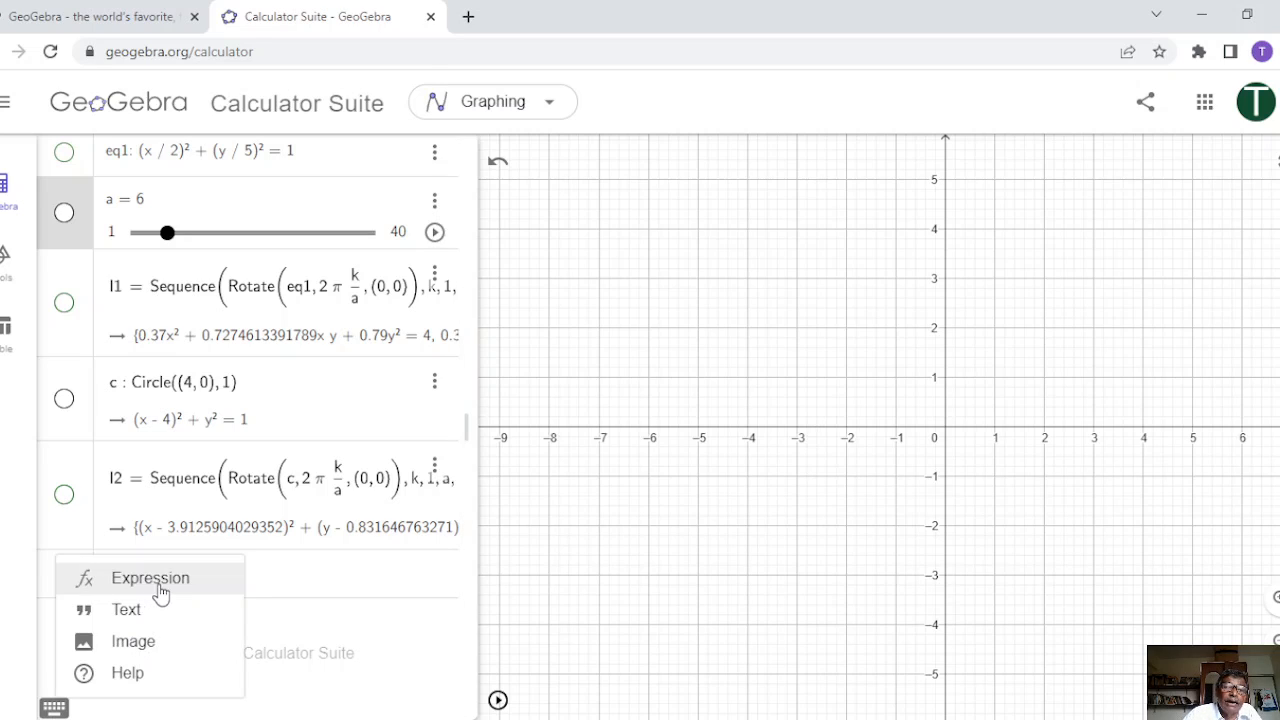
click(305, 583)
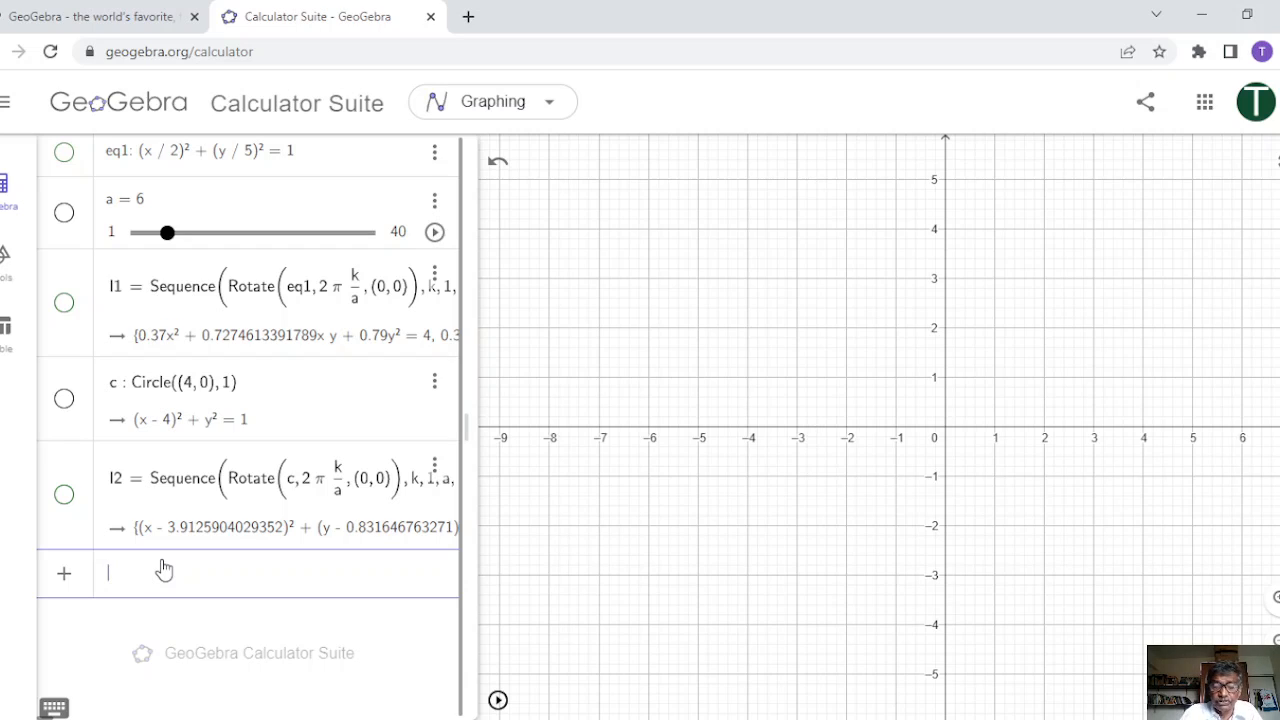
text(si)
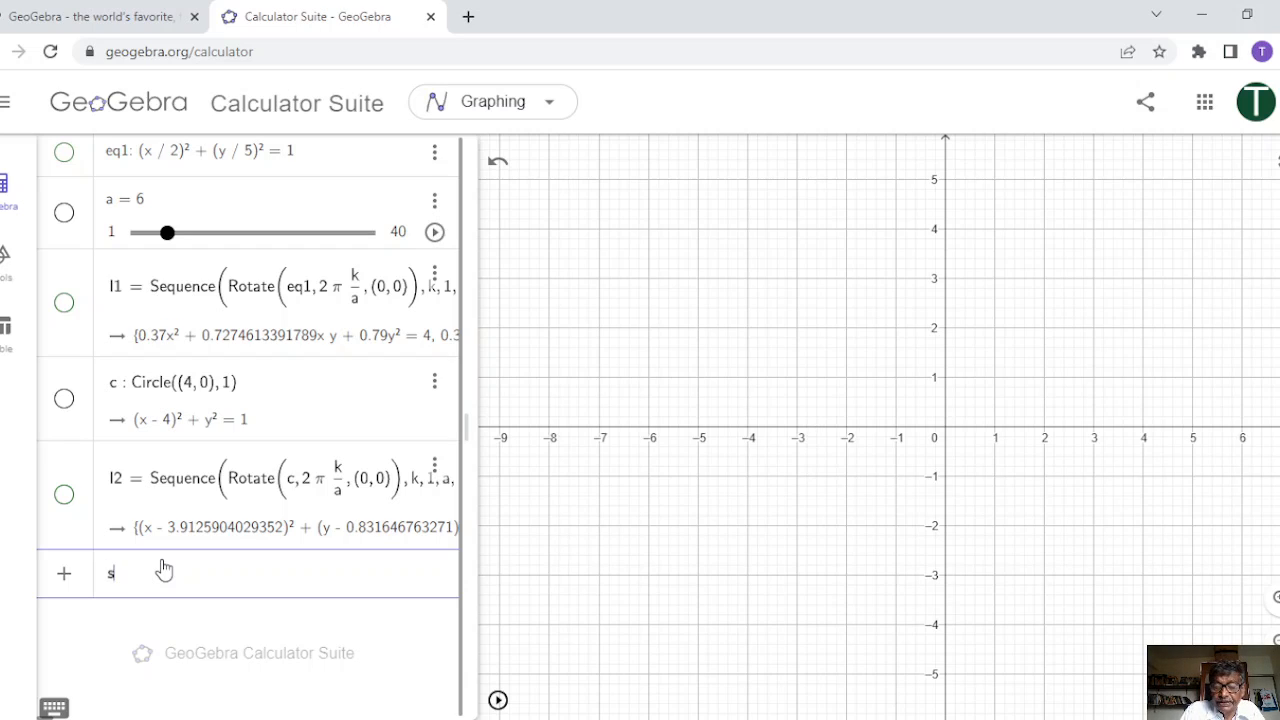
text(n(x))
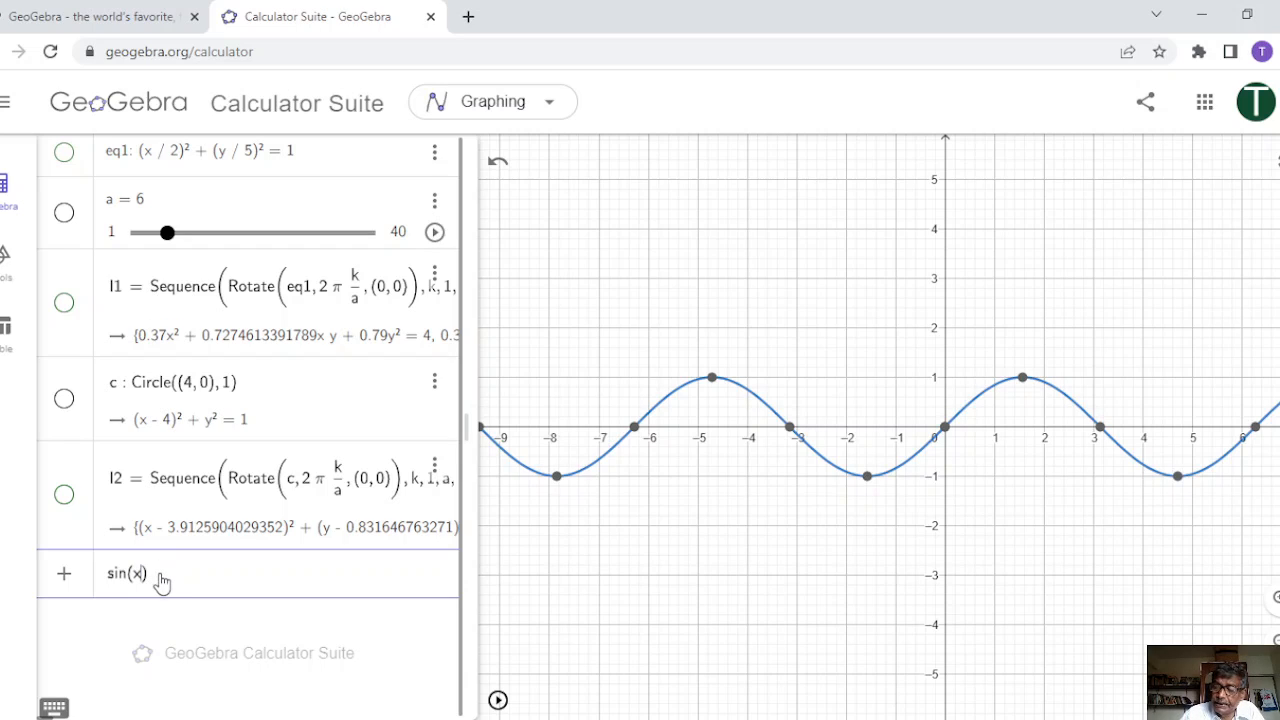
key(Return)
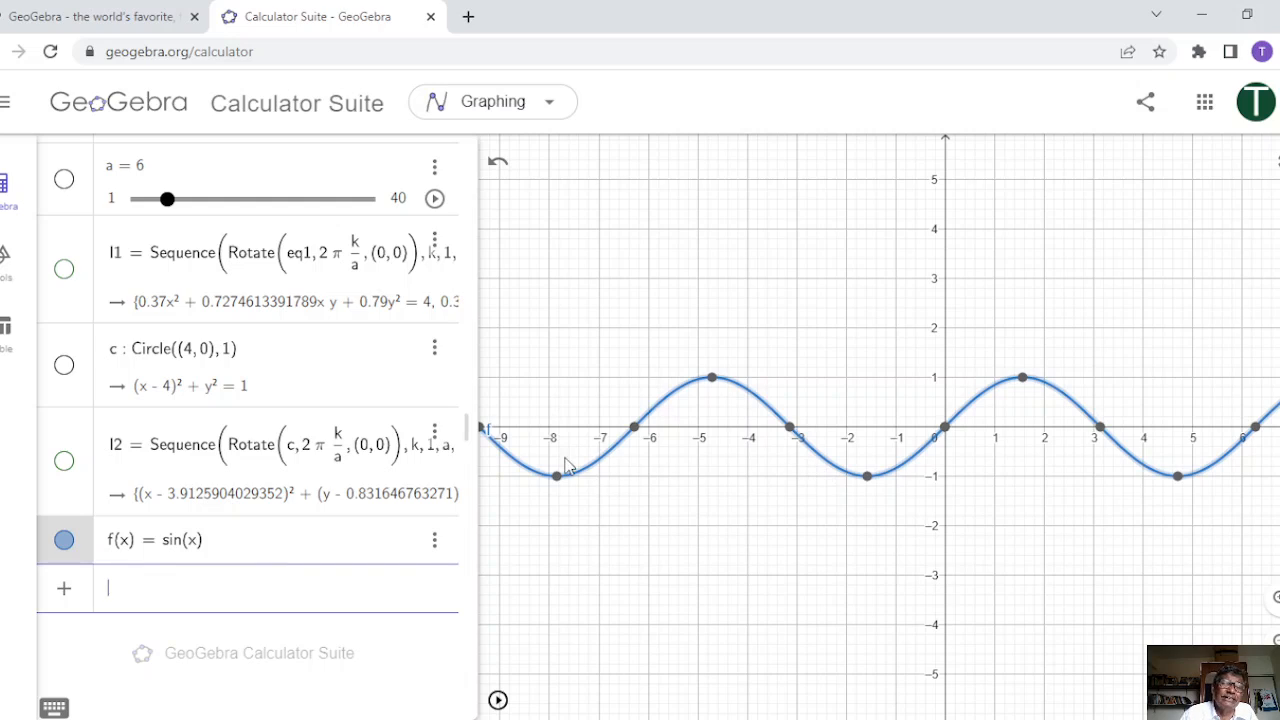
Replace the sine function's definition with If(-pi ≤ x ≤ pi, sin(x)) to restrict its domain
click(435, 550)
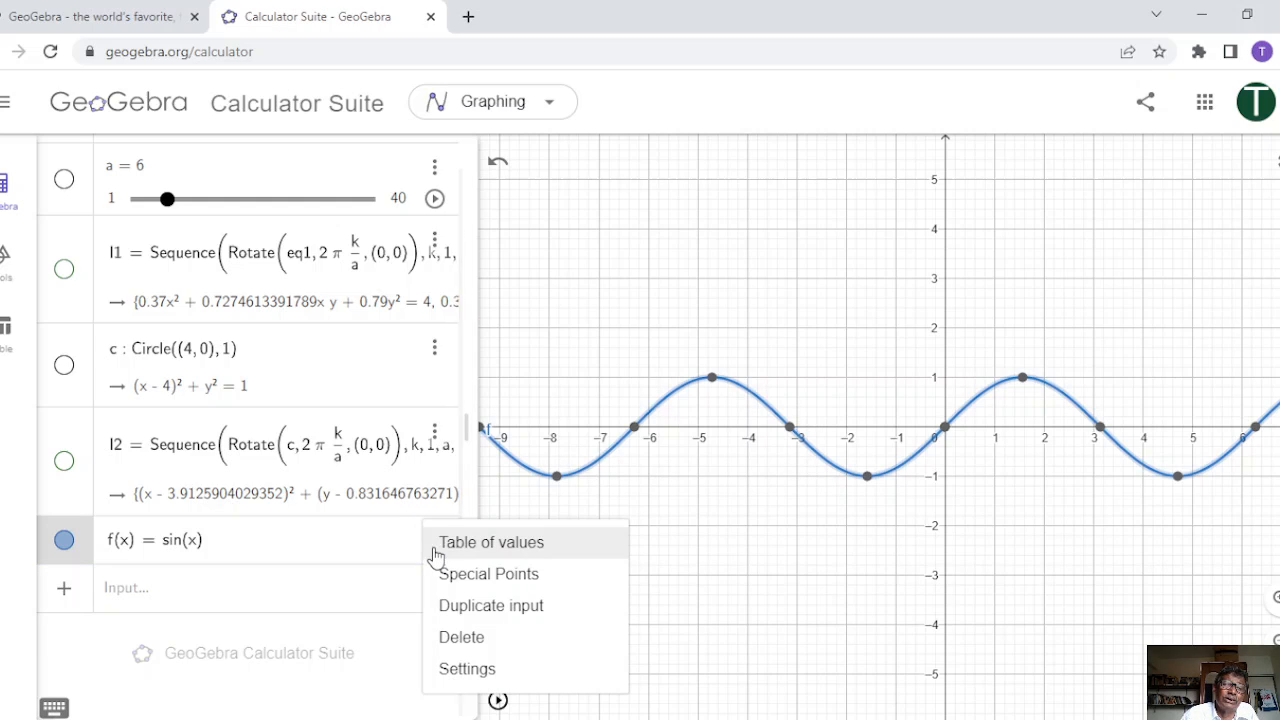
click(213, 548)
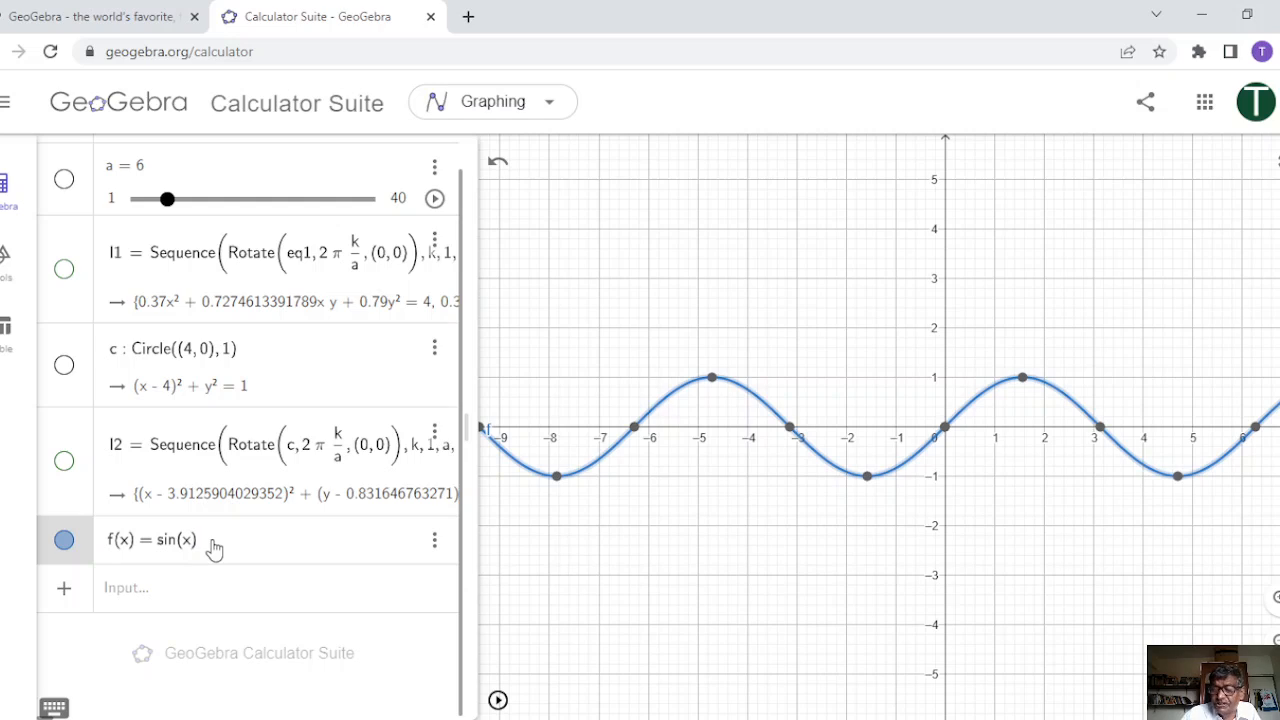
key(BackSpace)
key(BackSpace)
key(BackSpace)
key(BackSpace)
key(BackSpace)
key(BackSpace)
key(BackSpace)
key(BackSpace)
key(BackSpace)
key(BackSpace)
key(BackSpace)
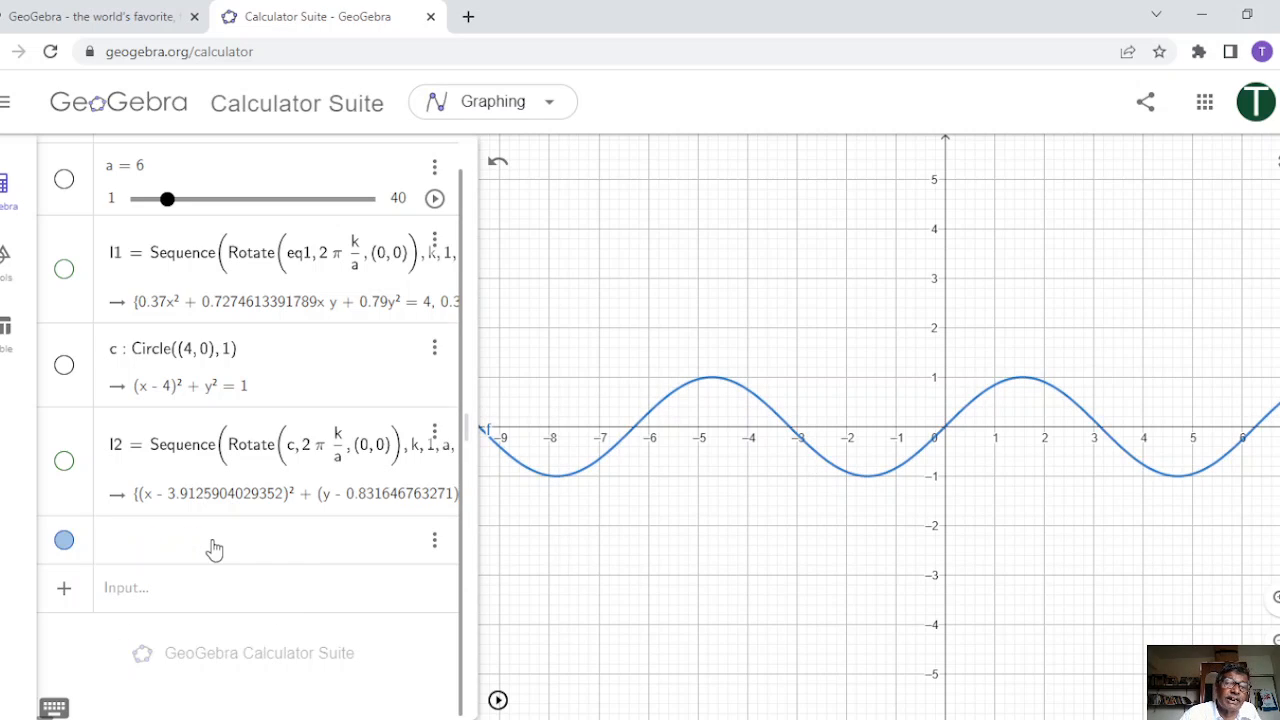
text(l)
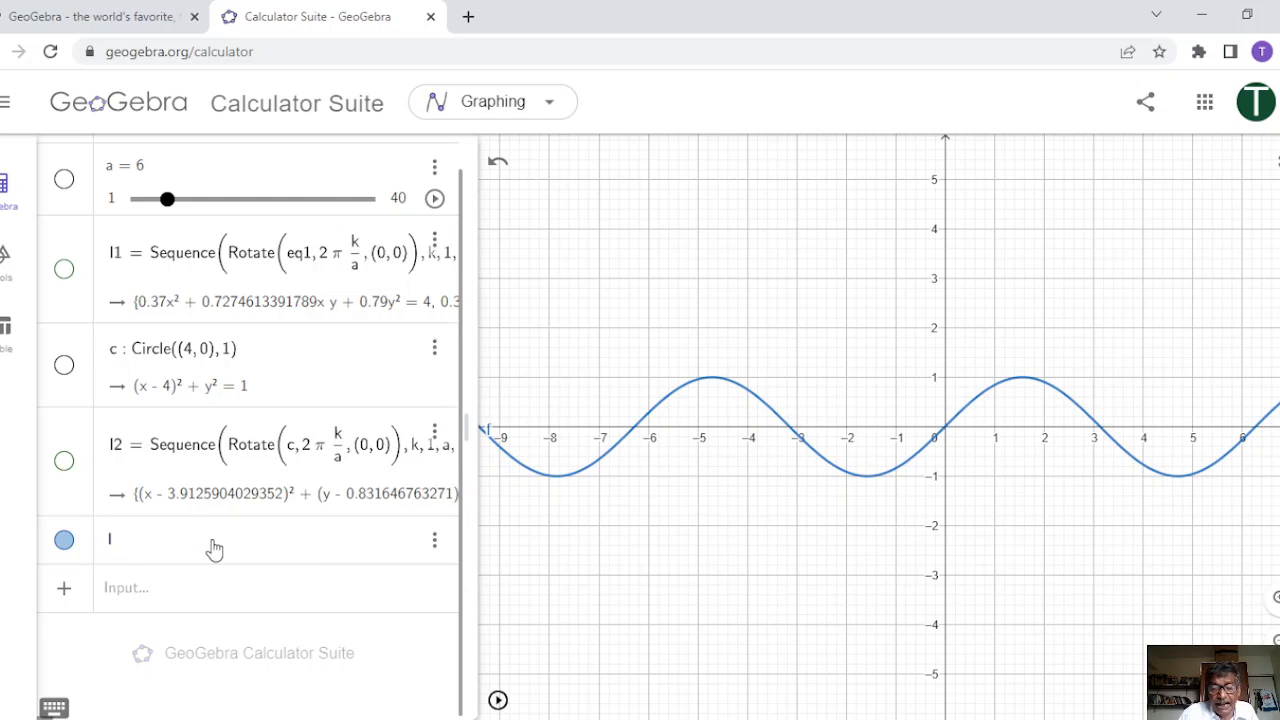
text(f)
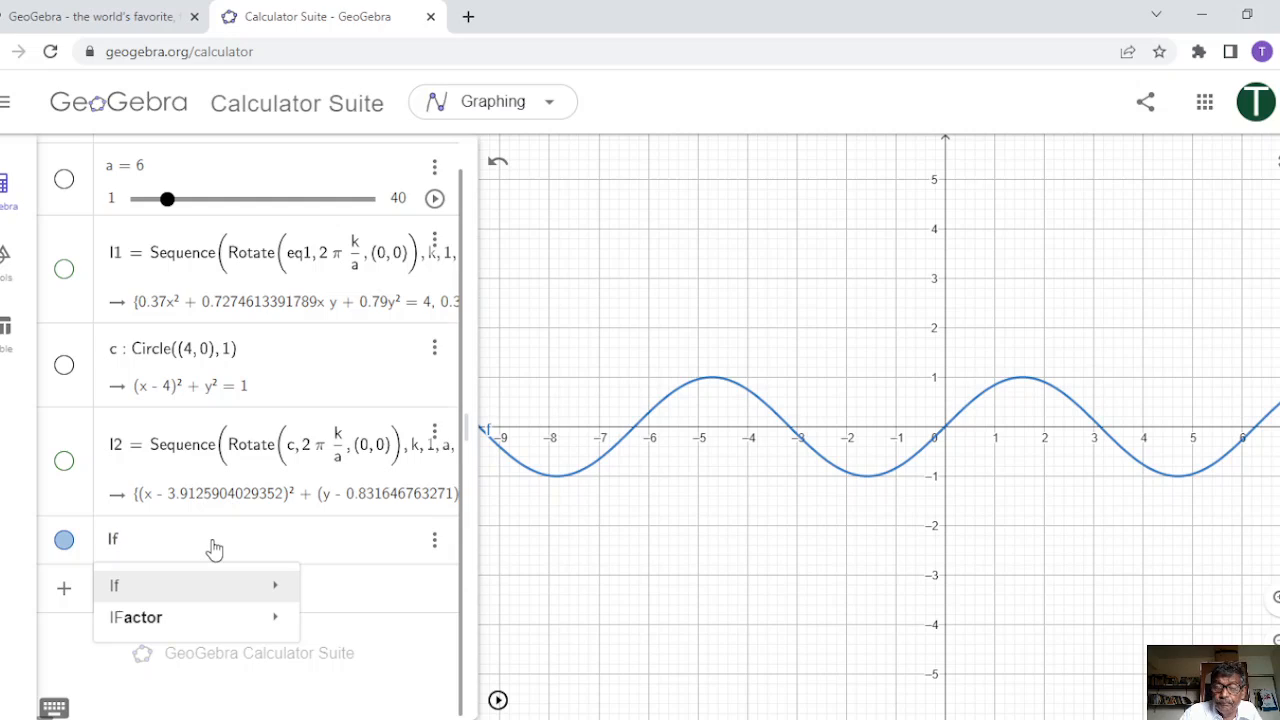
text(()
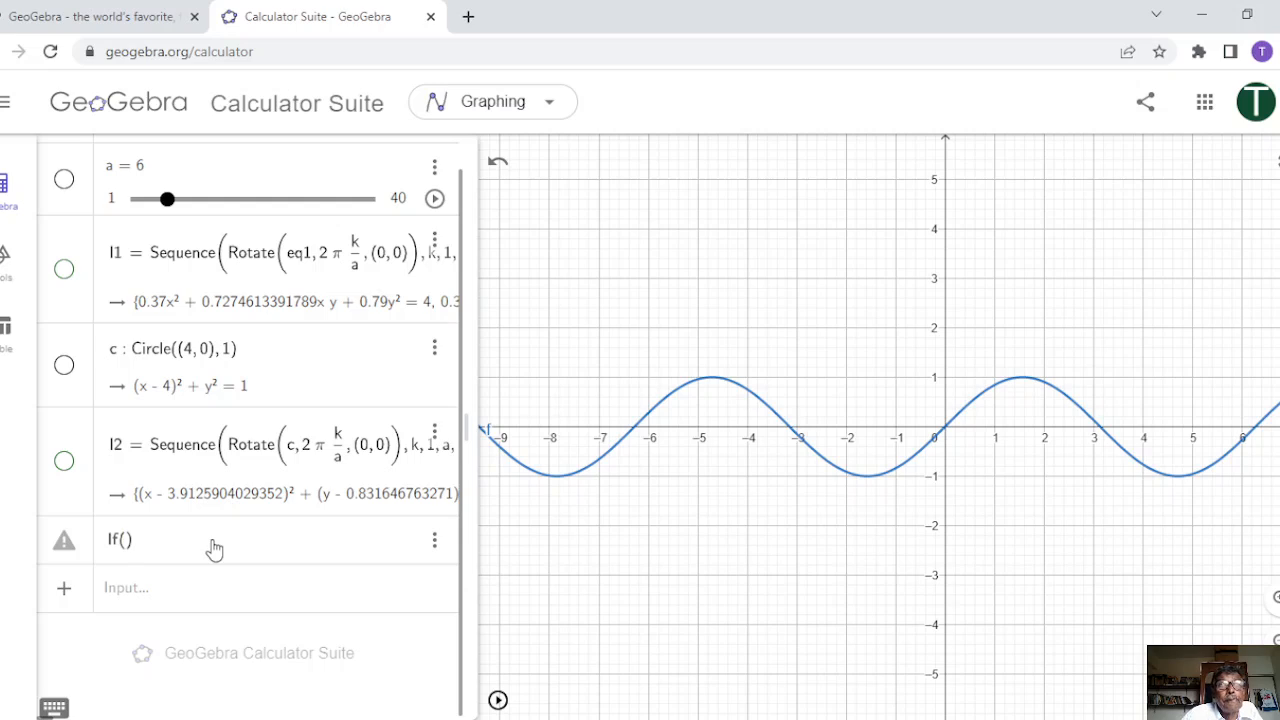
text(-p)
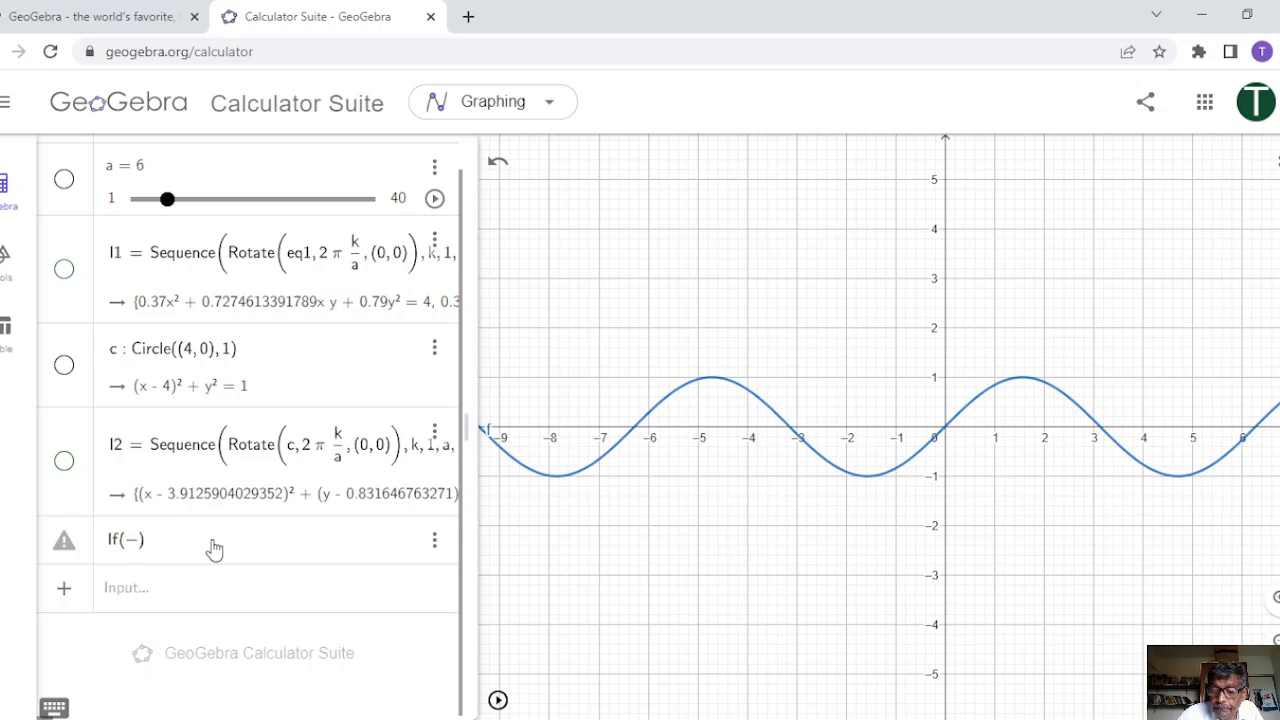
text(i)
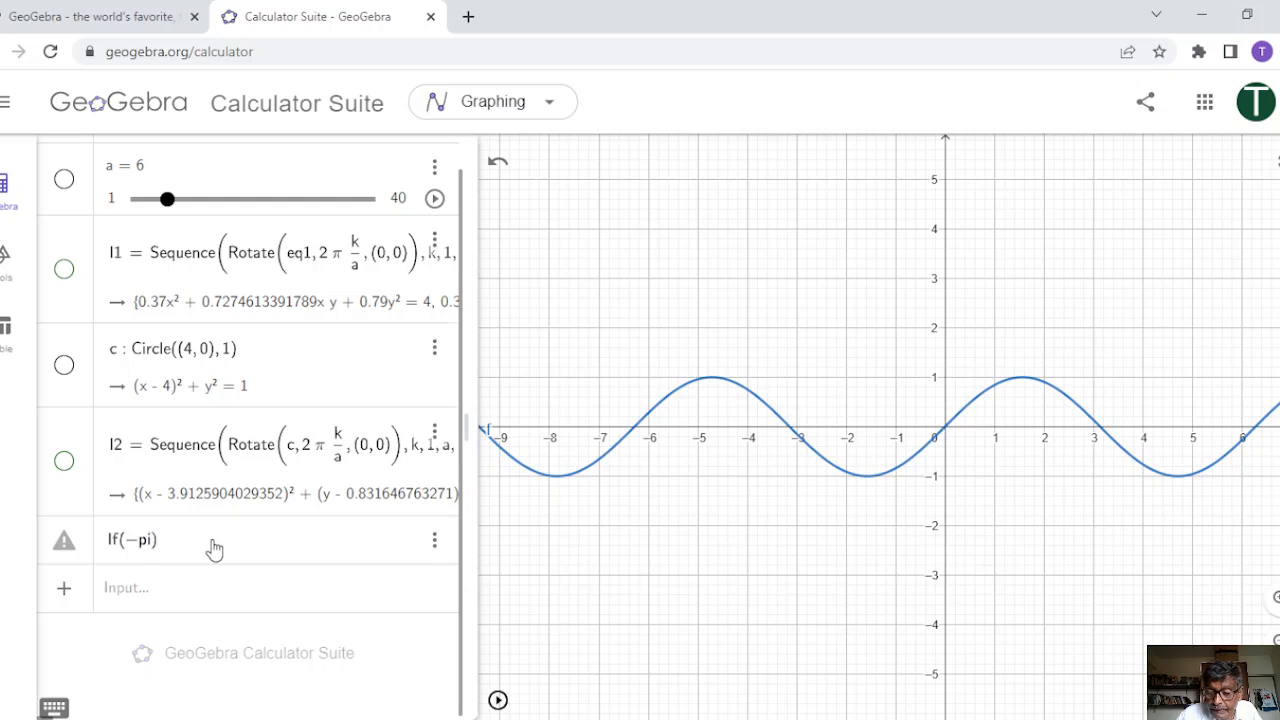
text(<=)
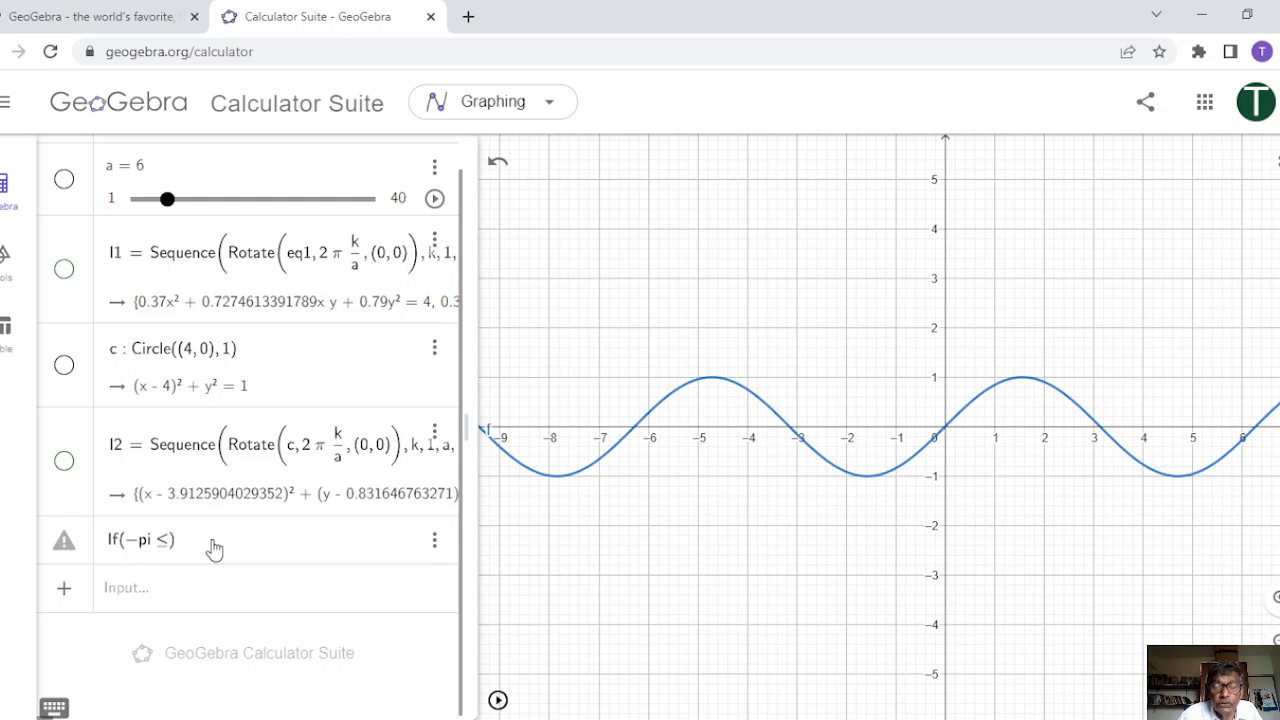
text(x)
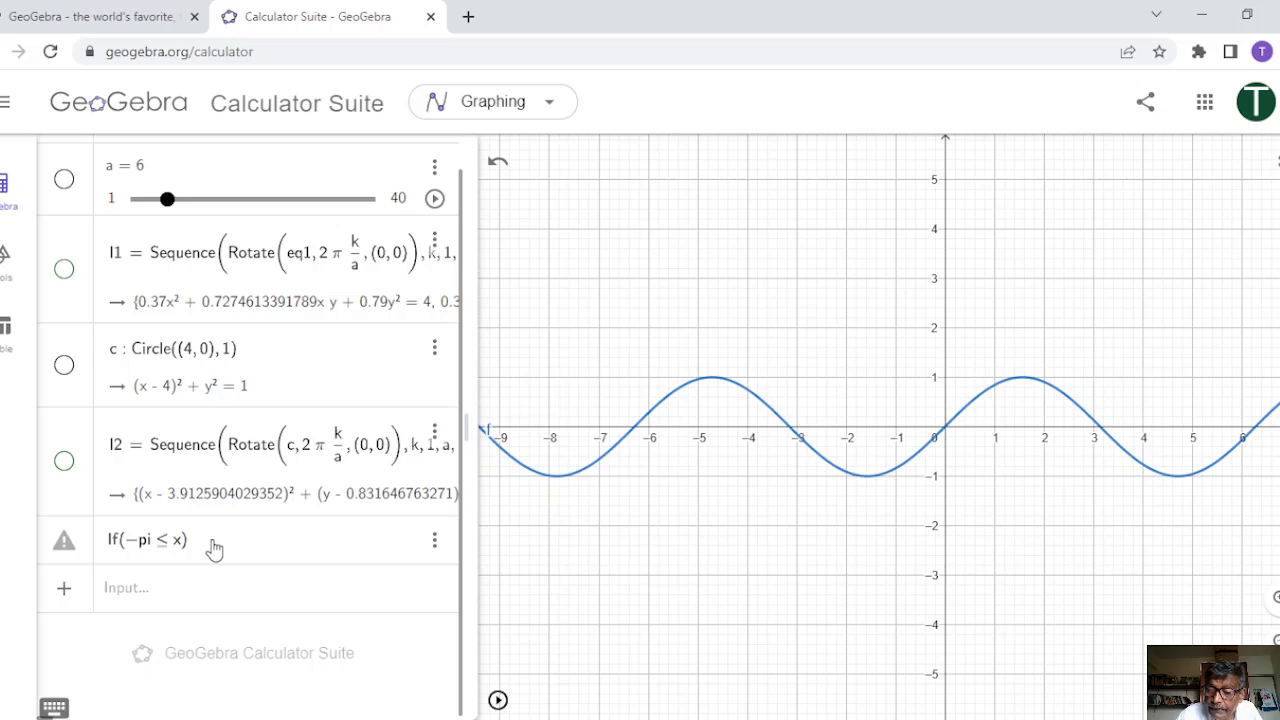
text(<=)
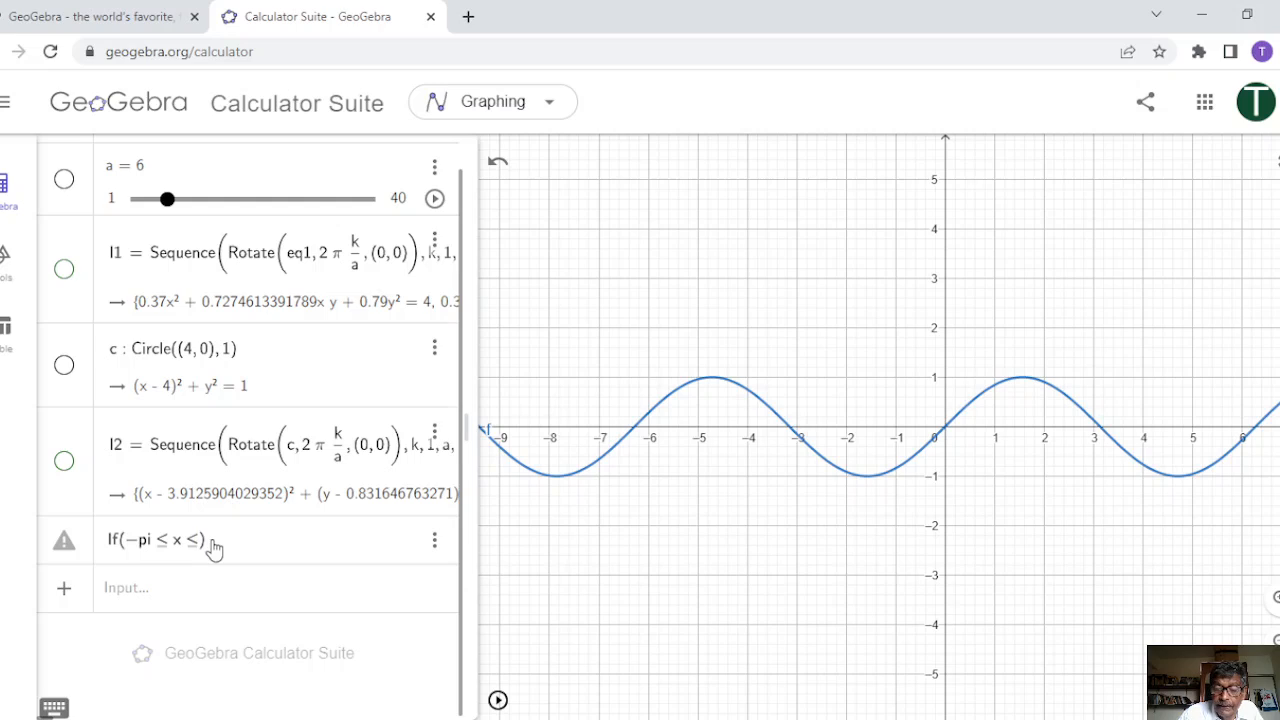
text(pi)
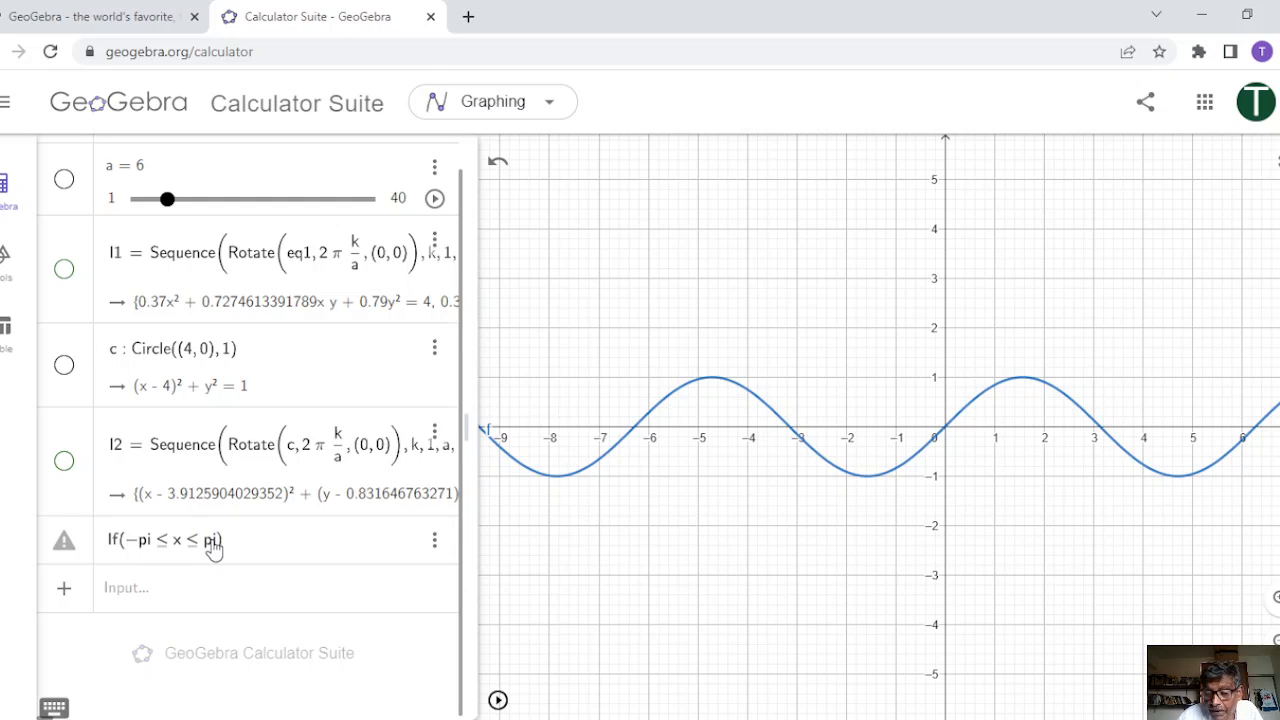
text(,sin(x)
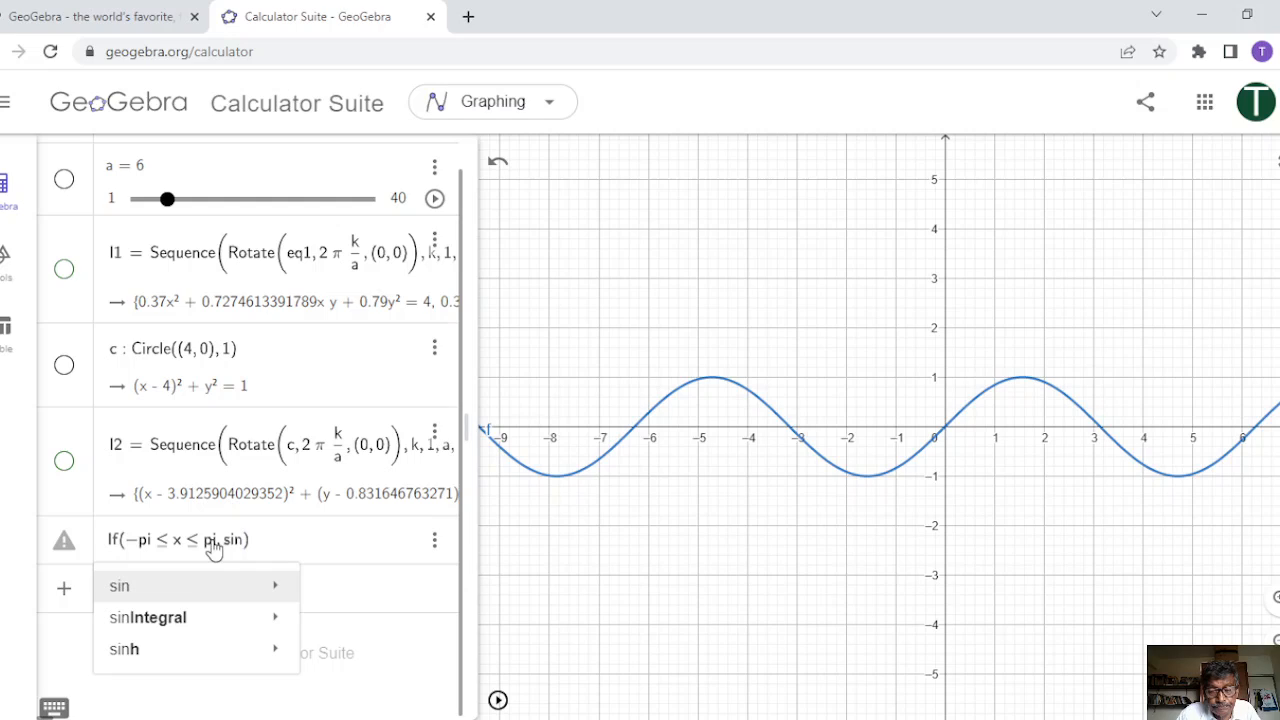
key(Return)
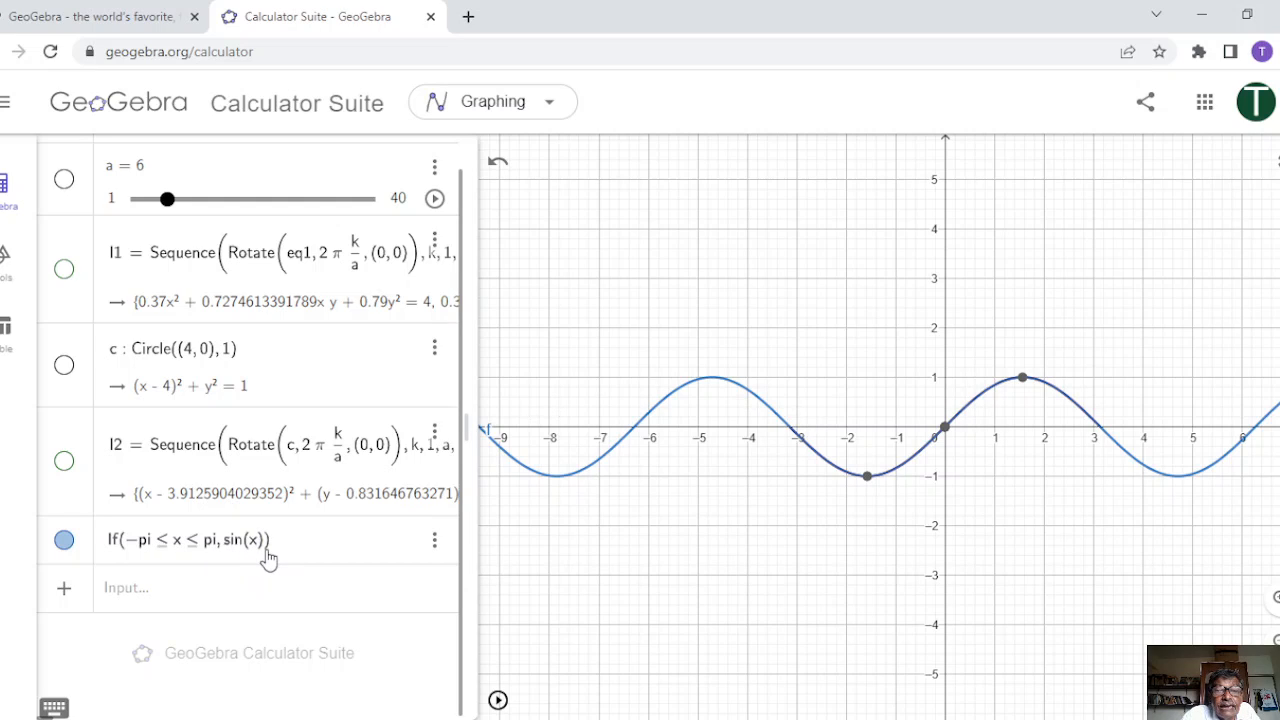
key(Return)
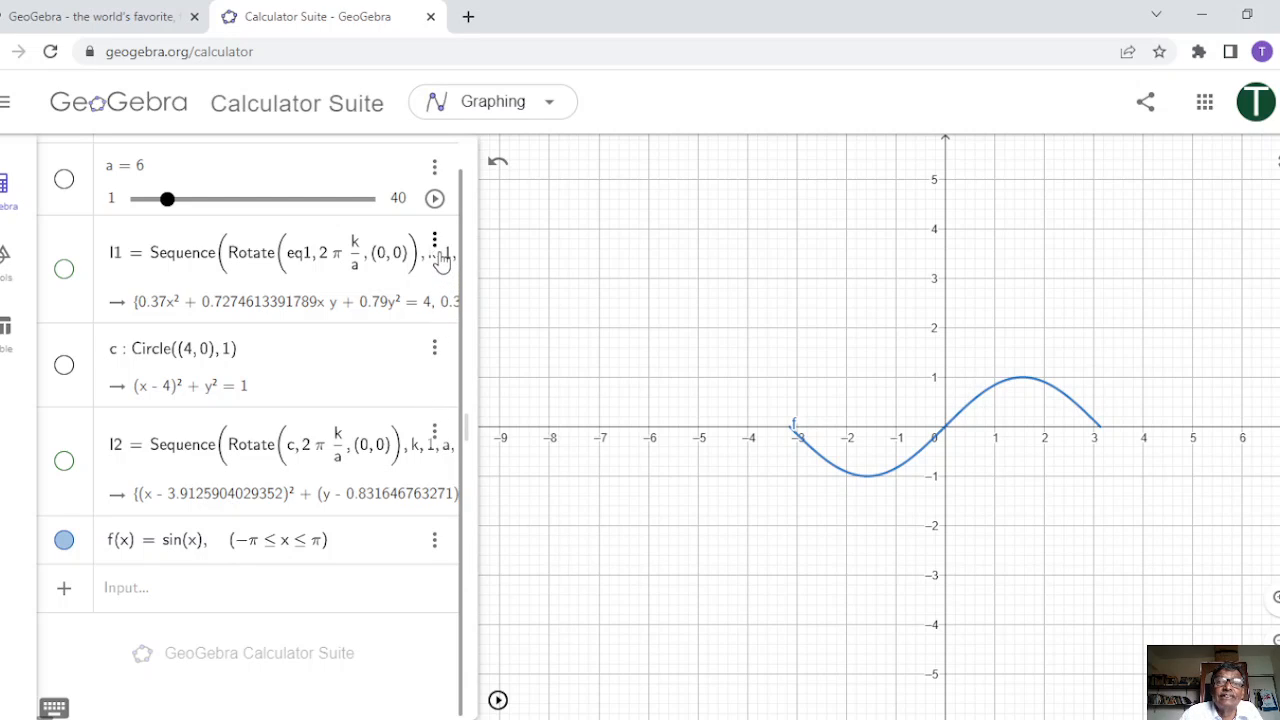
Duplicate the input of the ellipse Sequence l1 and replace eq1 with function f in the copy's Rotate command
click(306, 578)
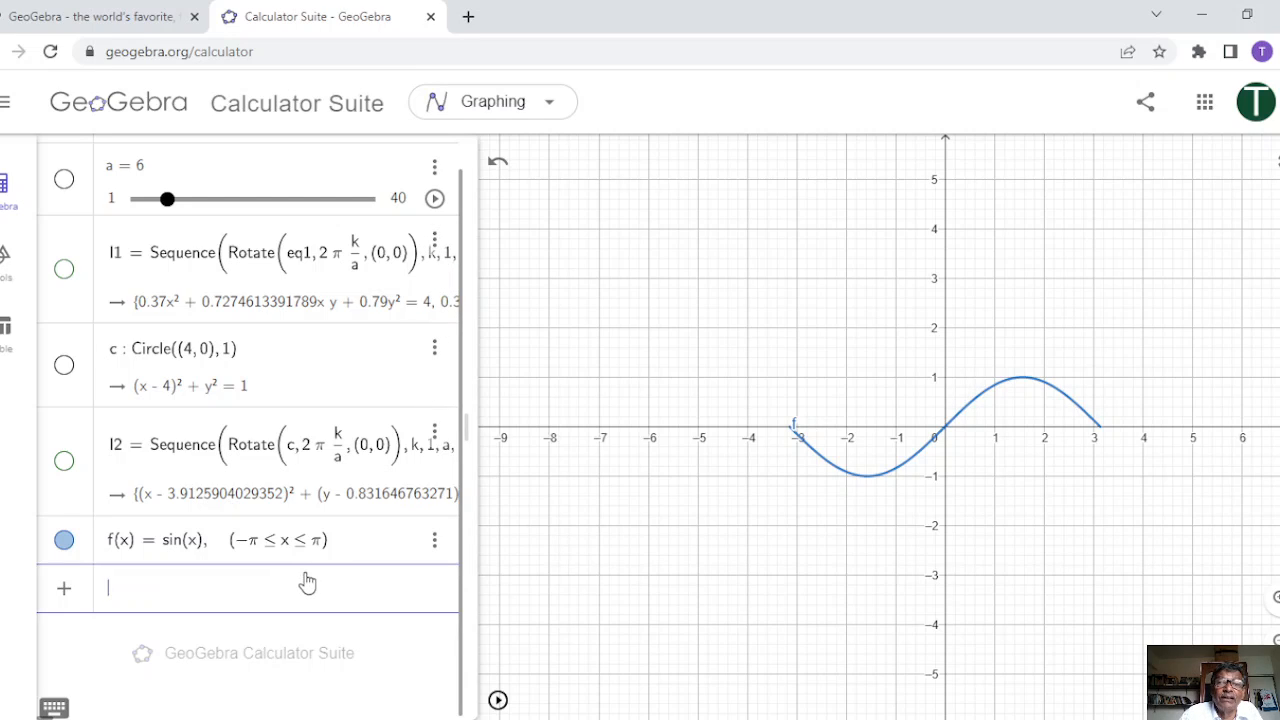
click(434, 241)
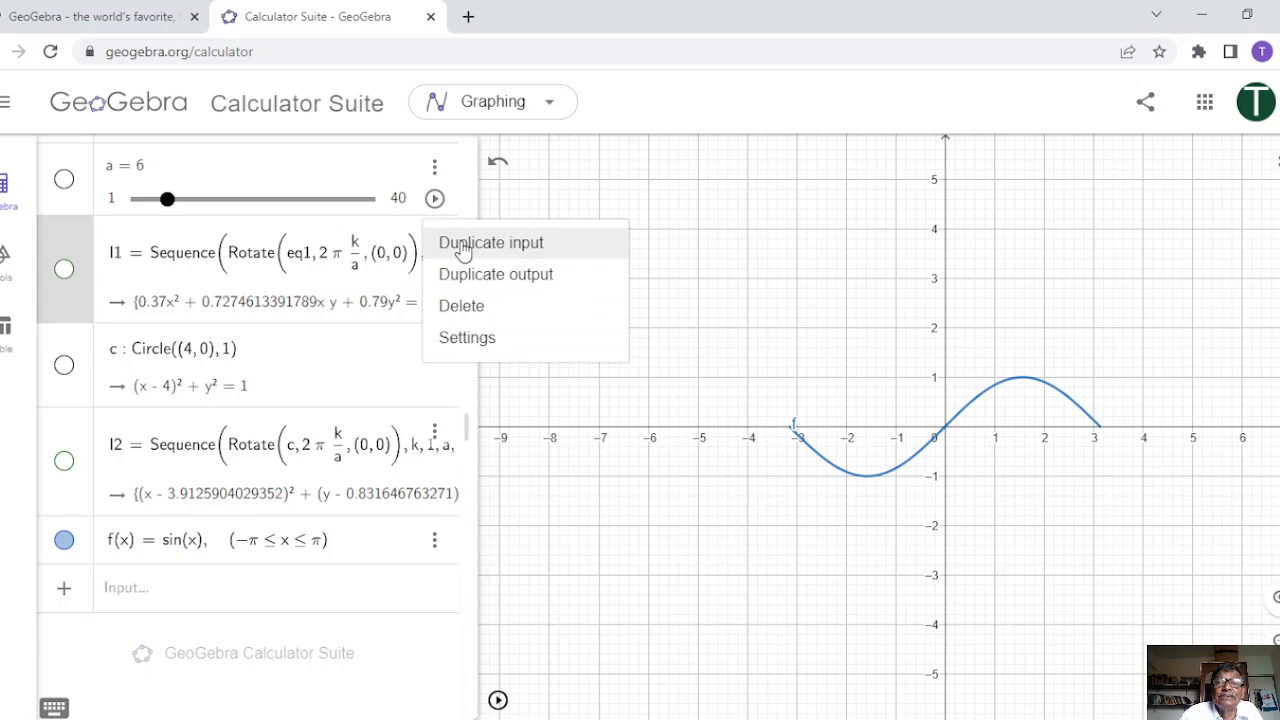
click(457, 242)
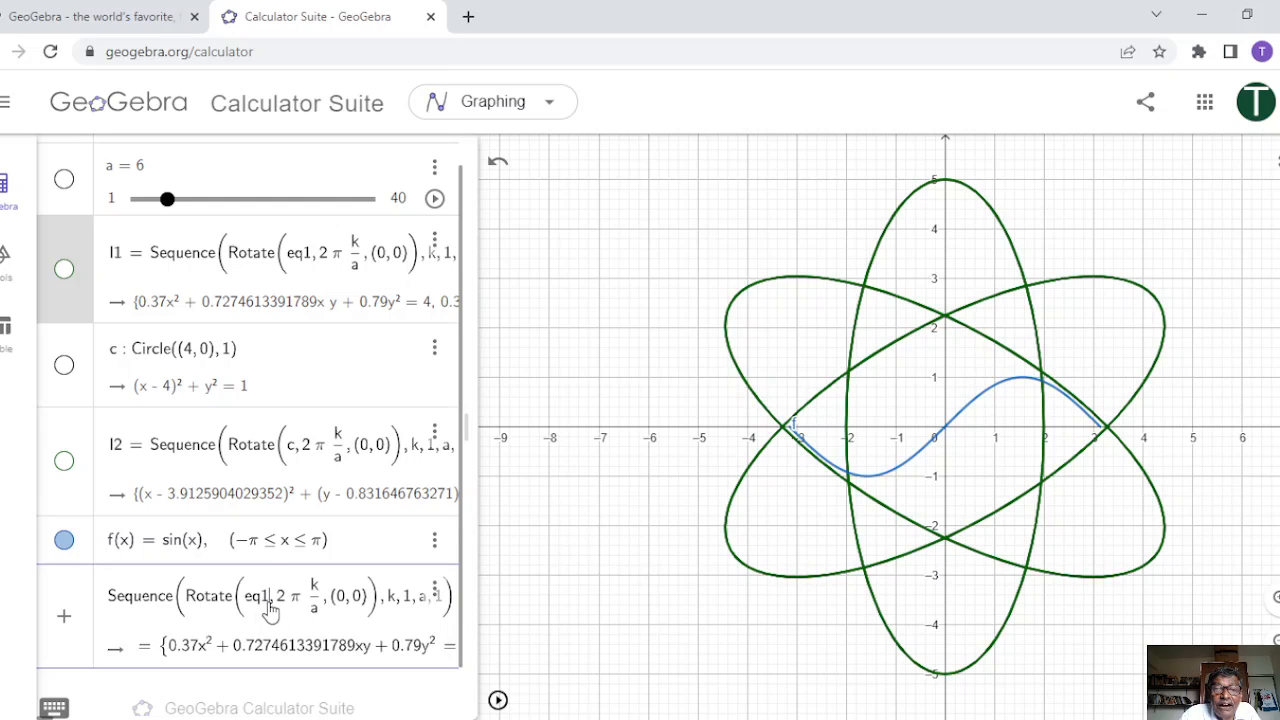
double_click(266, 604)
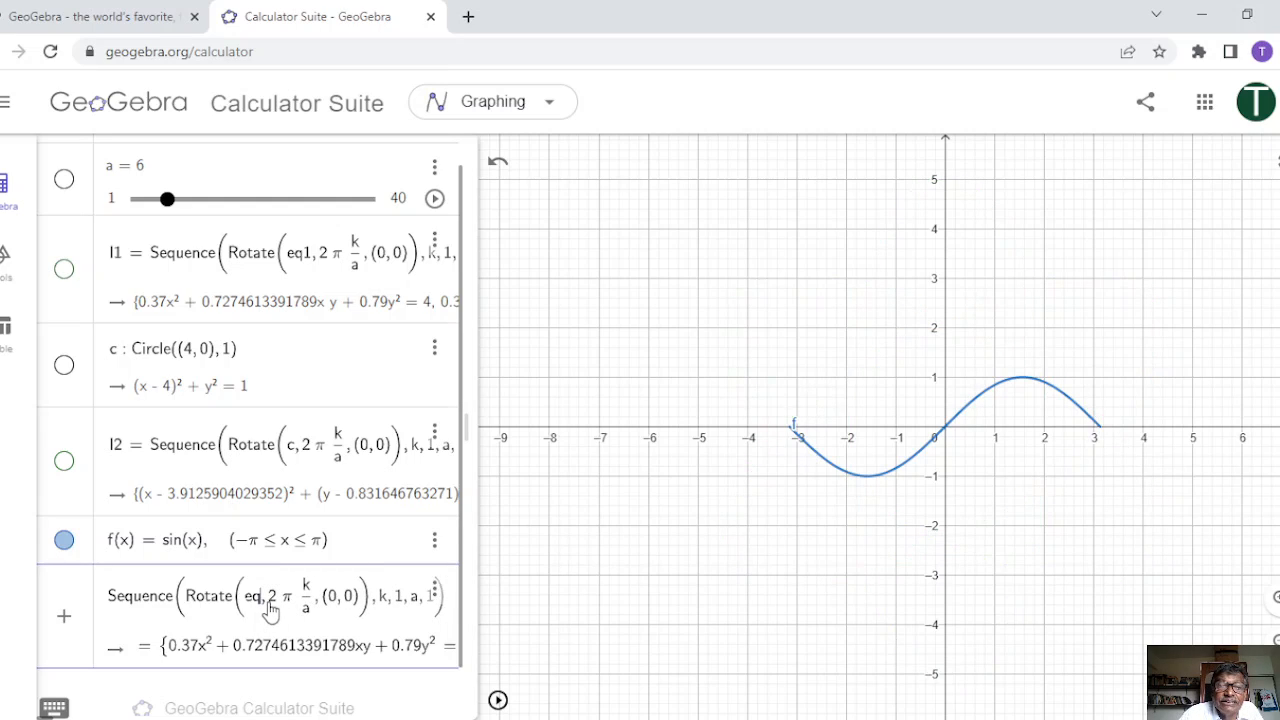
key(BackSpace)
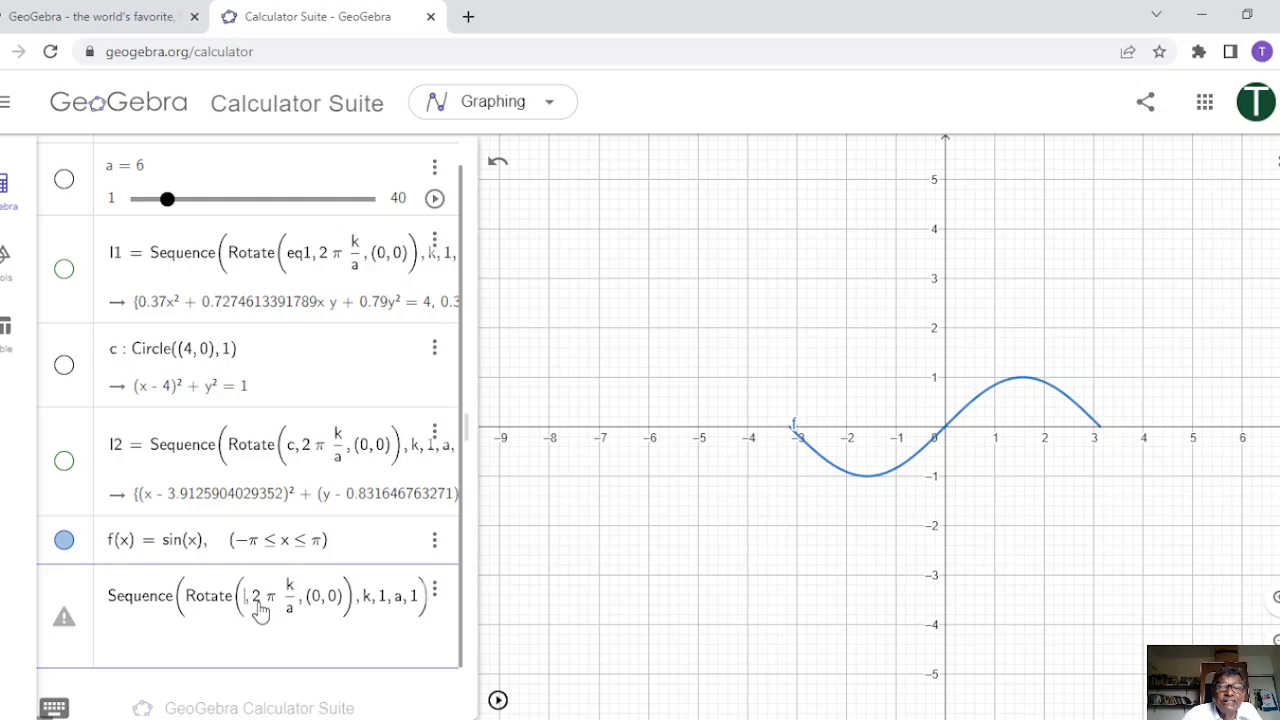
text(f)
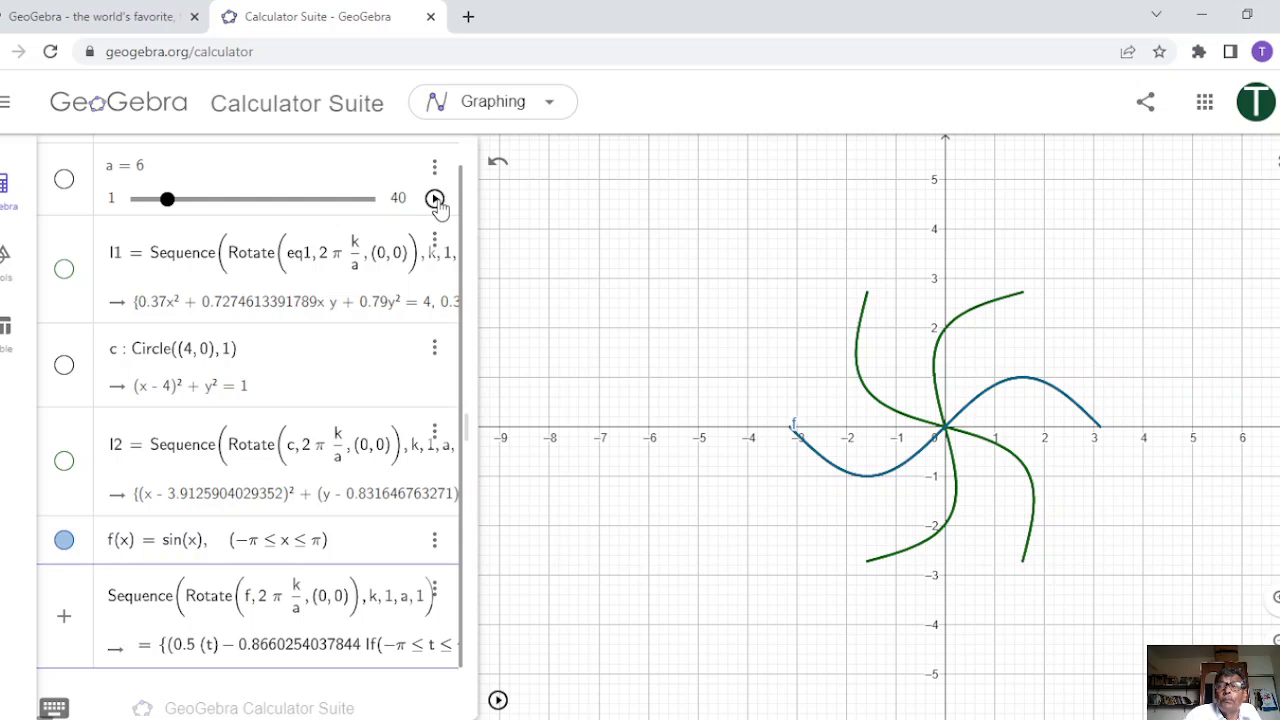
key(Return)
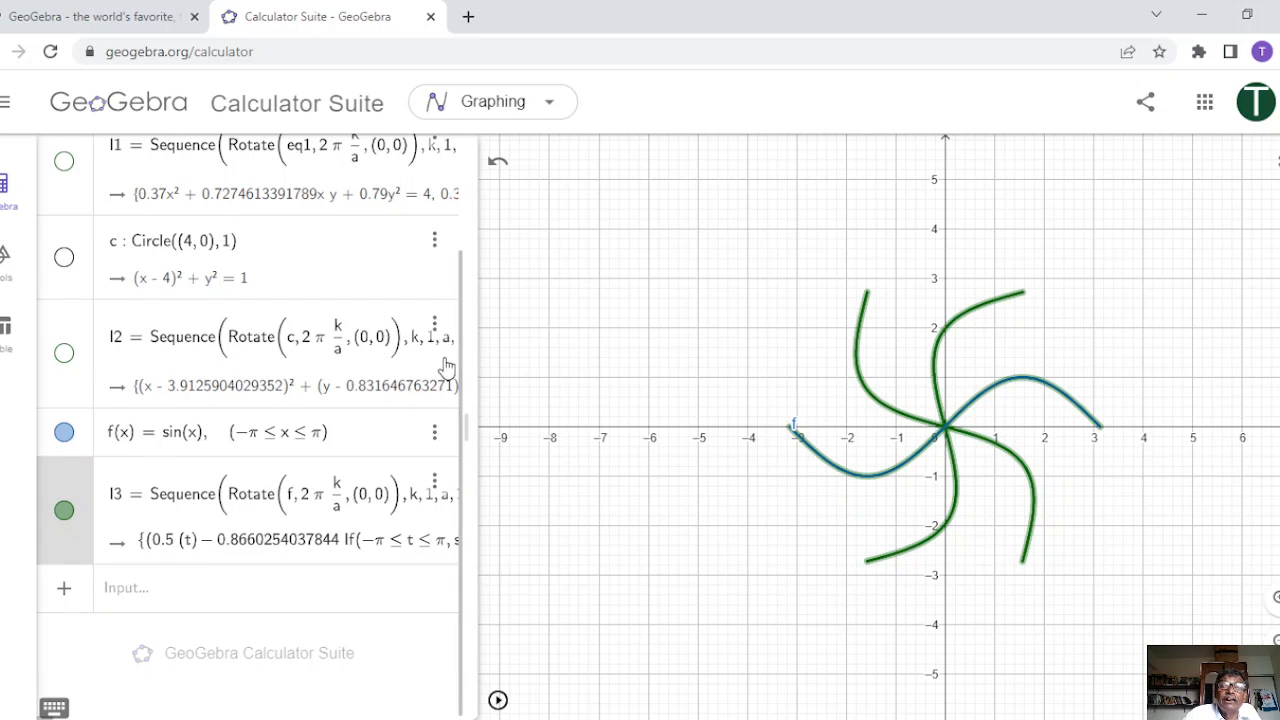
Re-enter the sine Sequence l3 as it stands and set slider a to 13
scroll(430, 372, up, 1)
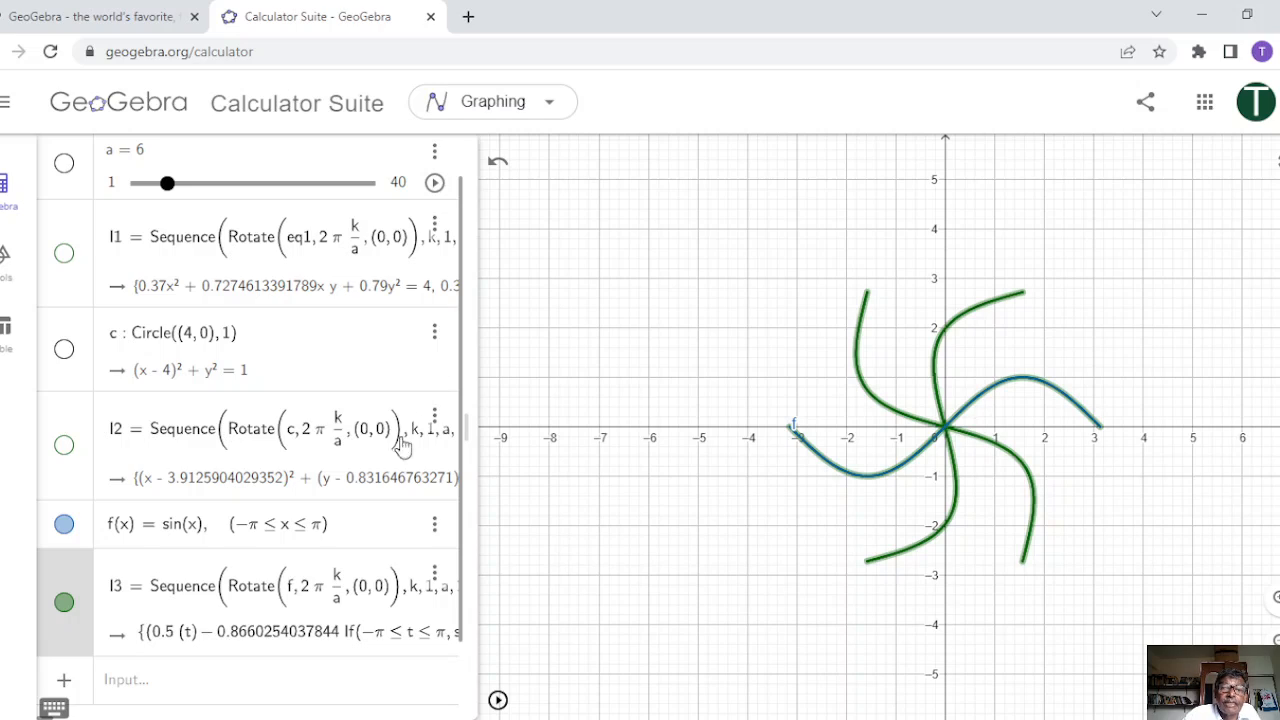
click(392, 614)
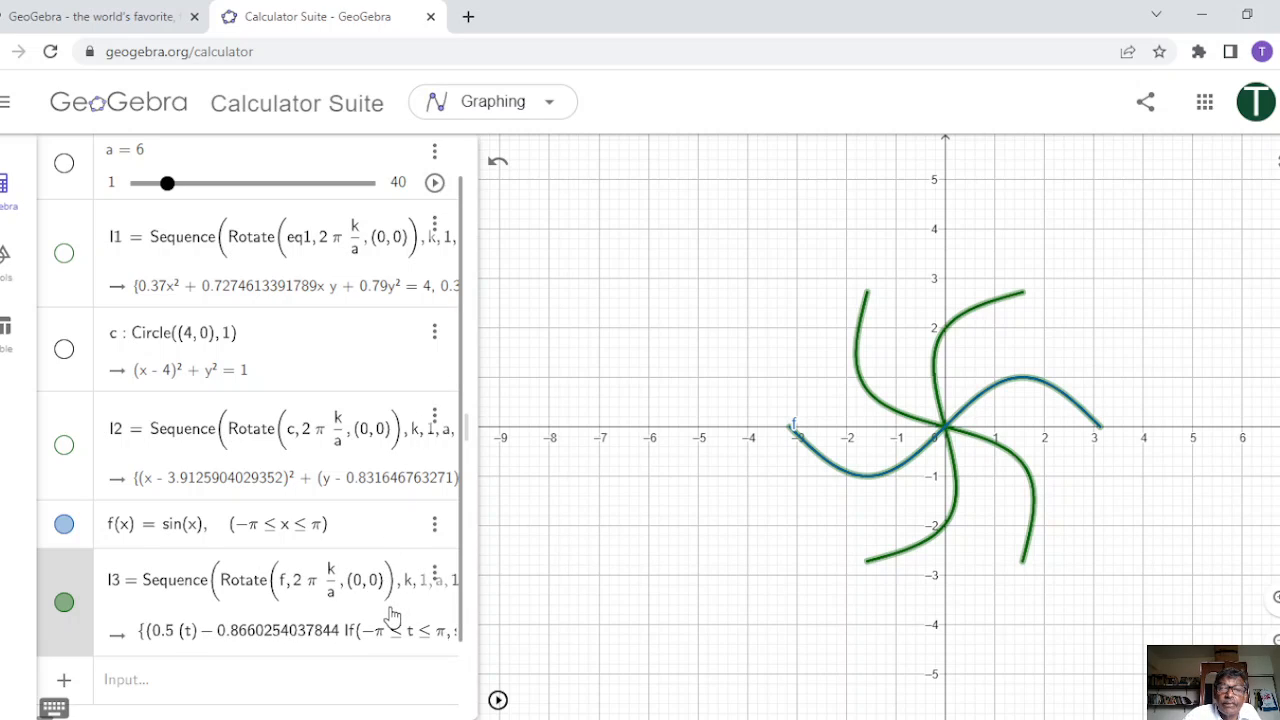
key(Return)
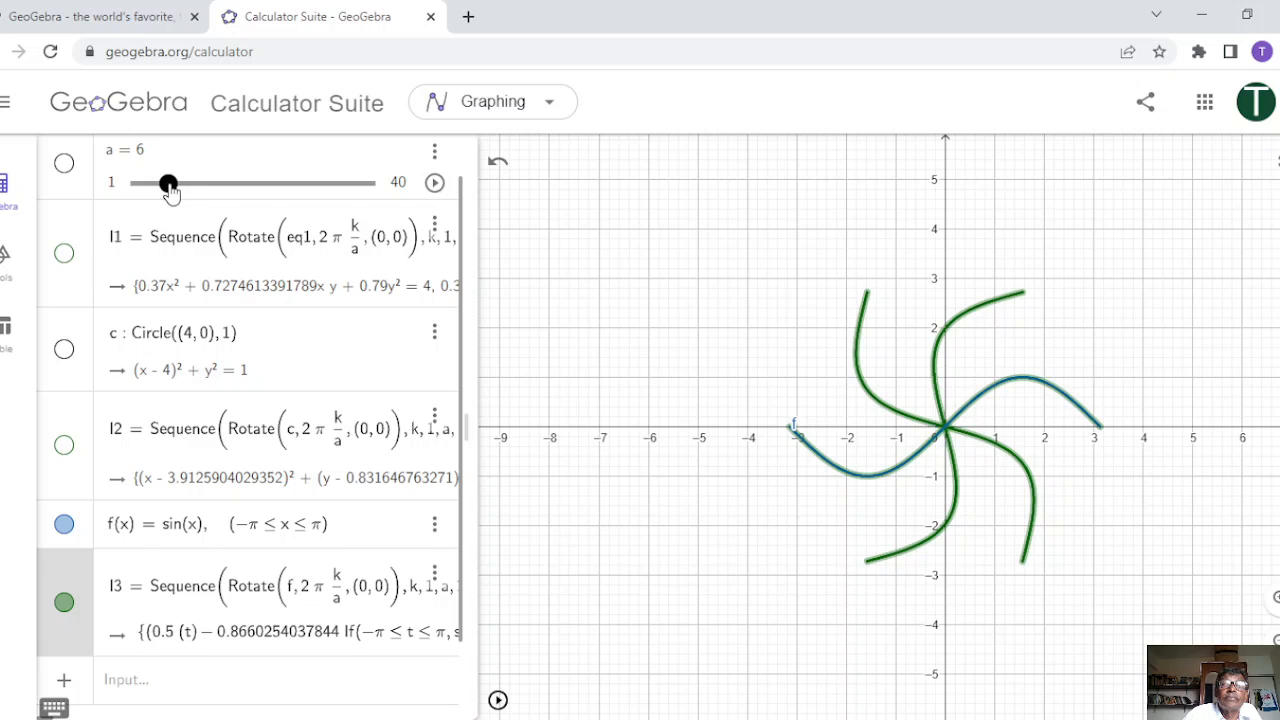
scroll(340, 163, up, 1)
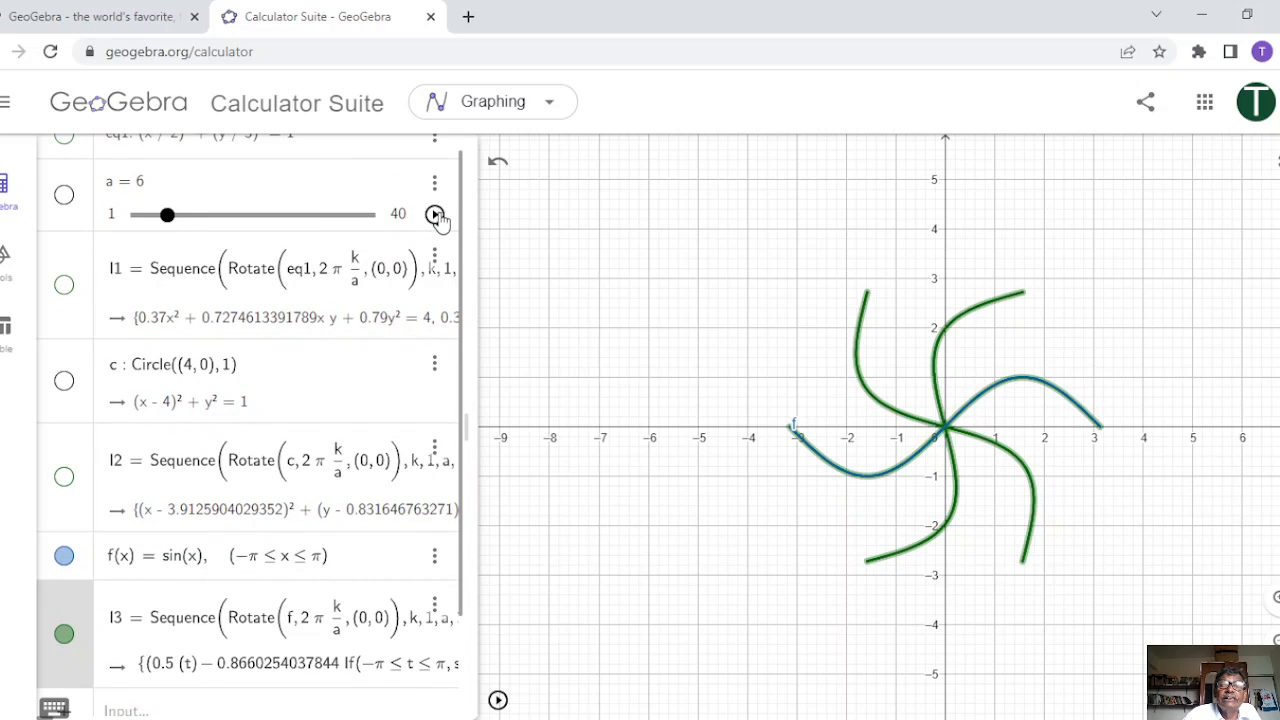
click(211, 220)
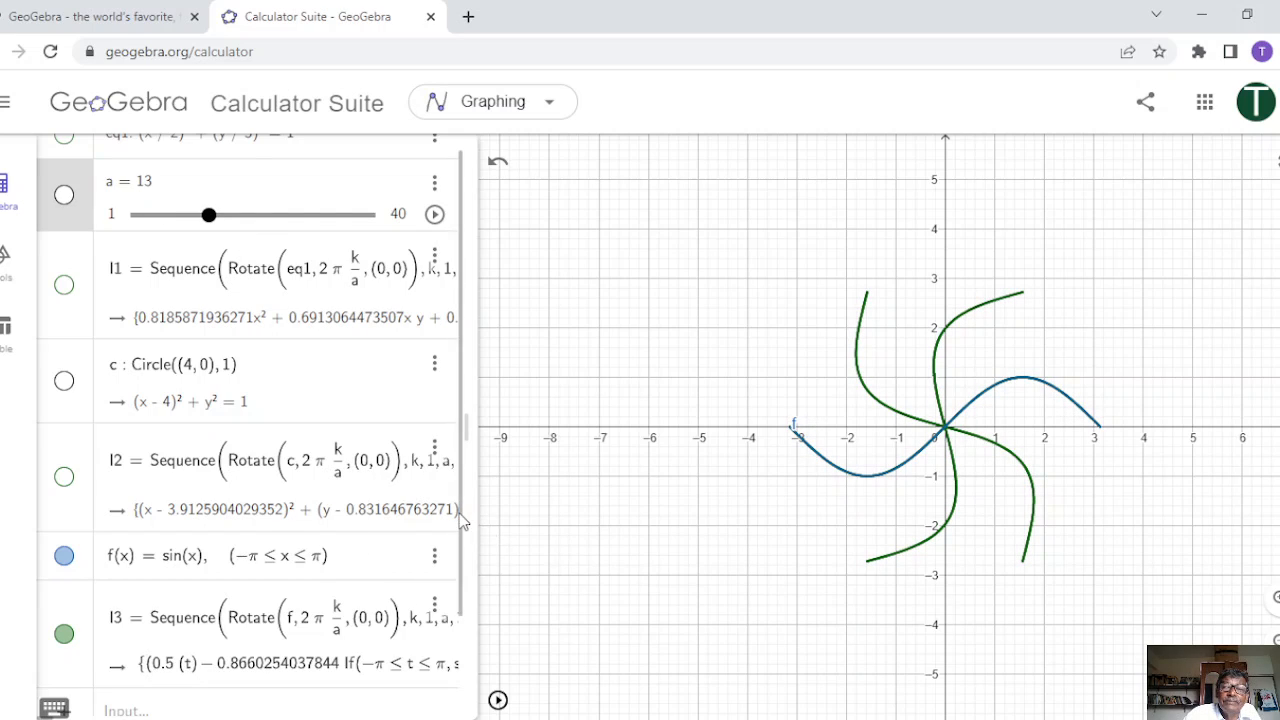
Re-evaluate the definition of Sequence l3 so the rotated sine curves follow slider a
drag(463, 527, 458, 657)
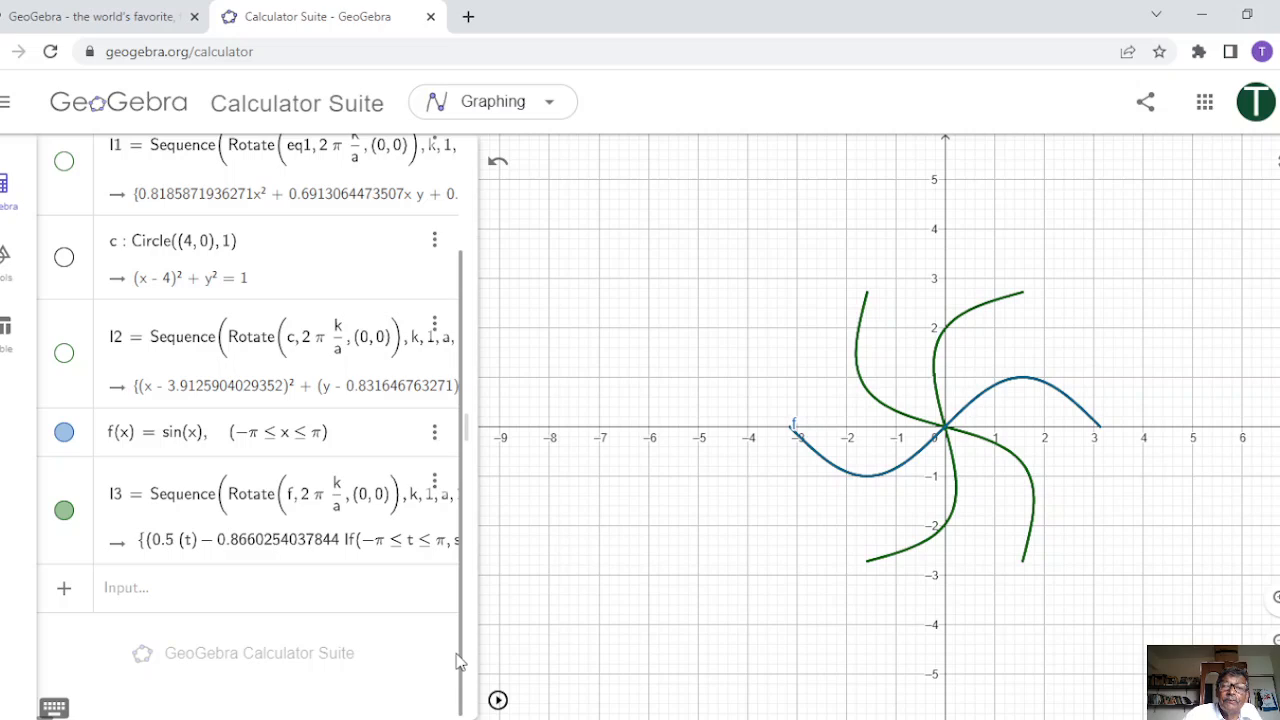
click(348, 527)
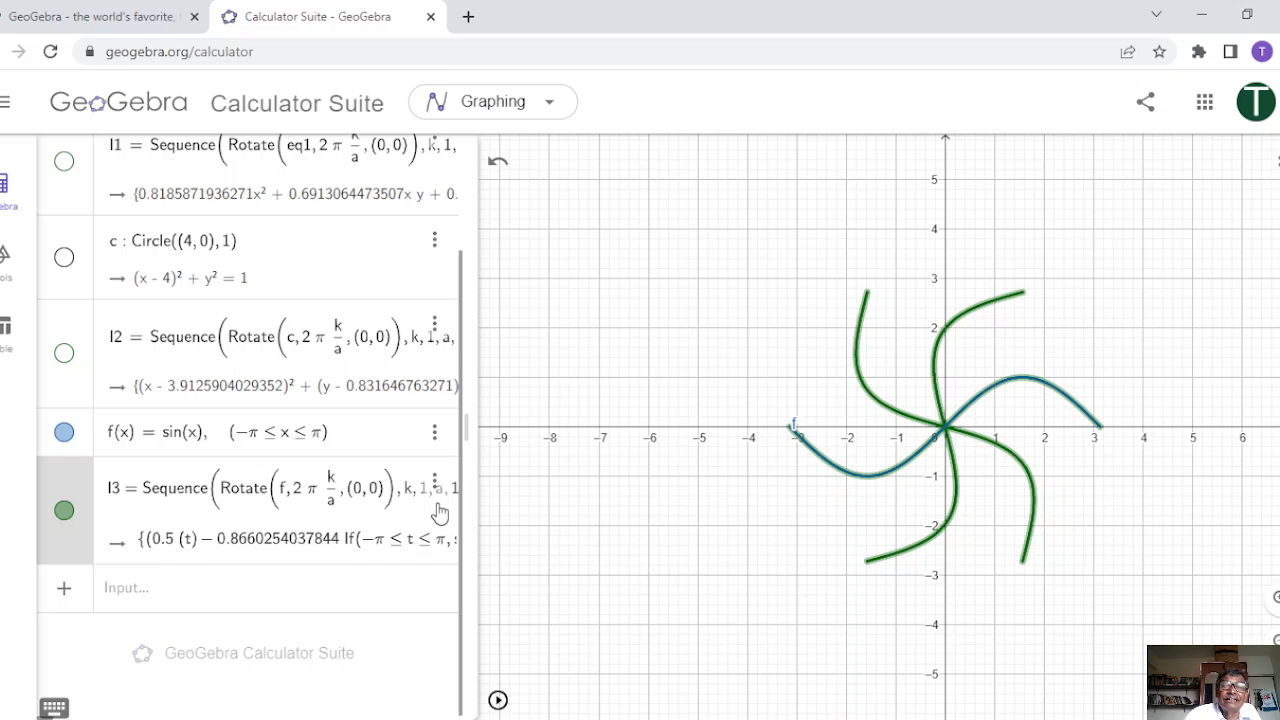
drag(461, 359, 463, 272)
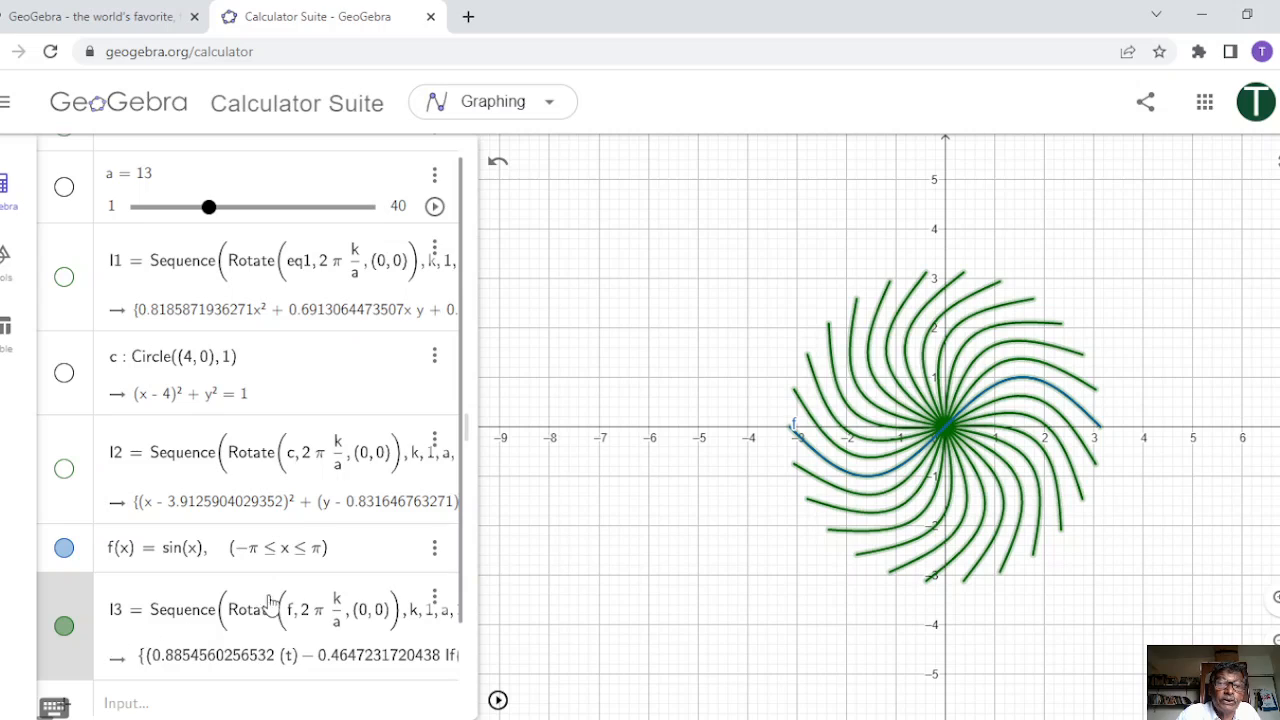
Hide the sine function f and the rotated sine curves of Sequence l3 in the graph
scroll(285, 597, down, 1)
scroll(285, 597, down, 1)
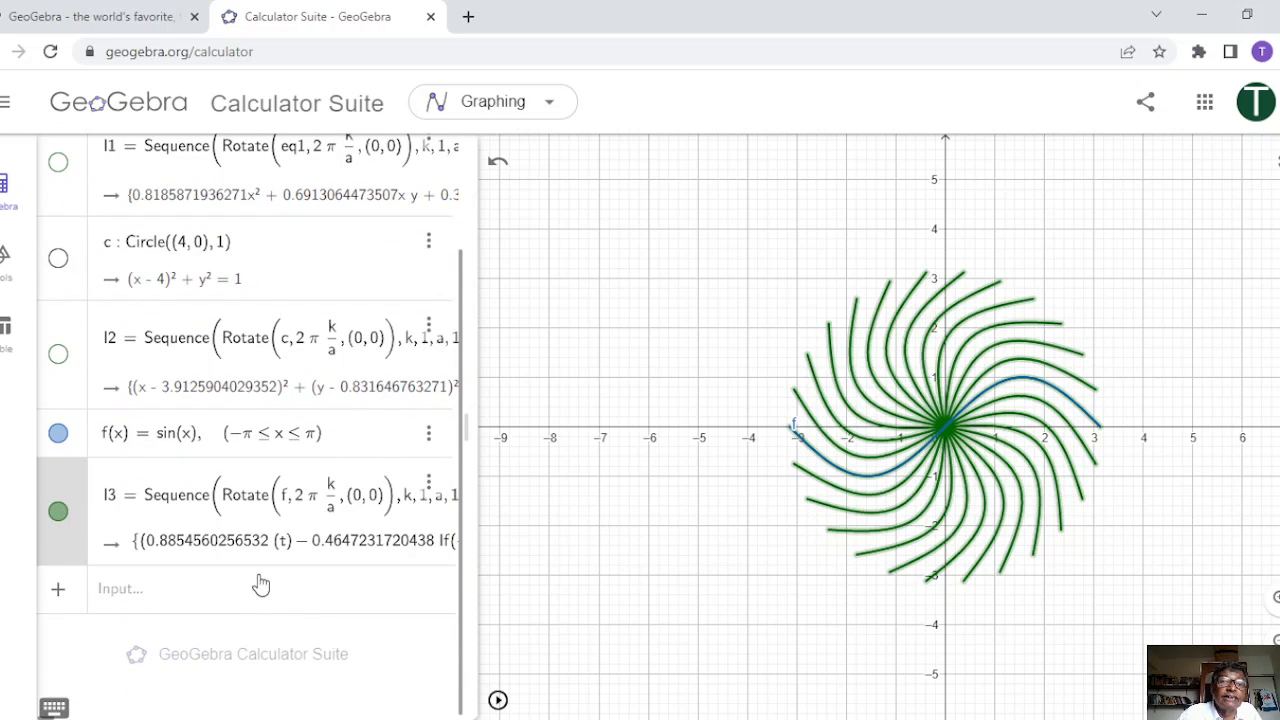
click(58, 433)
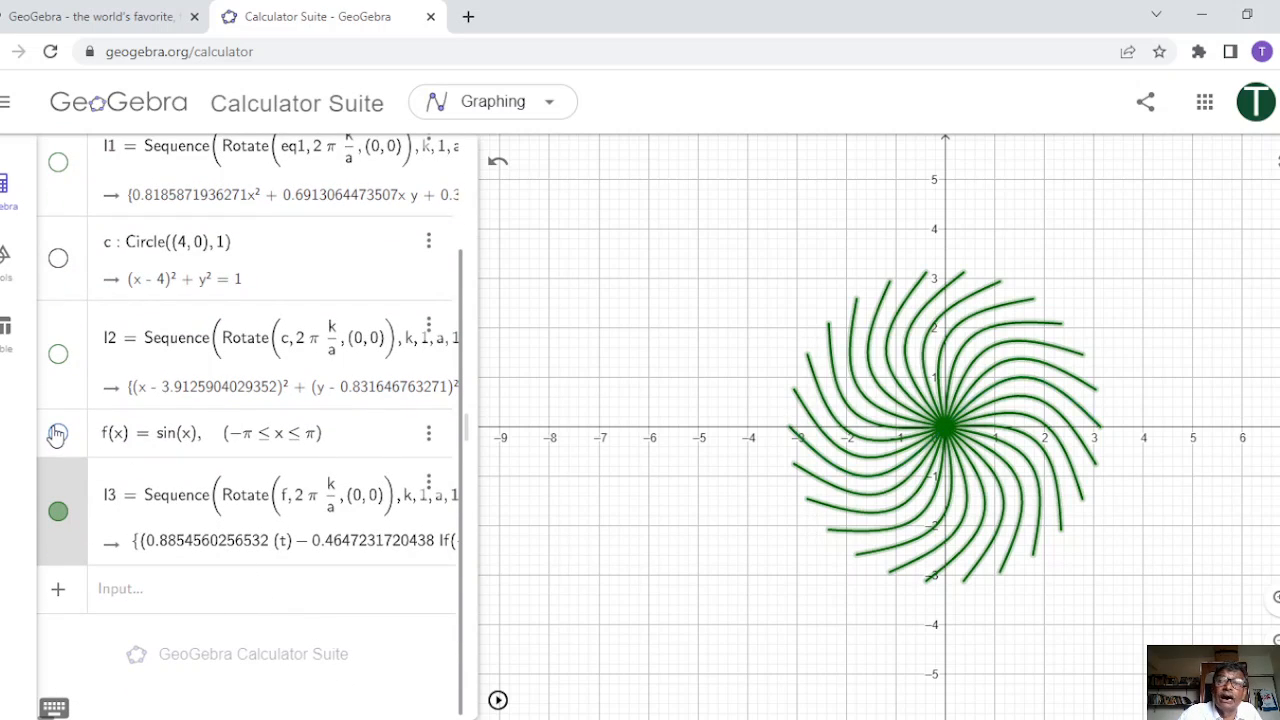
click(58, 513)
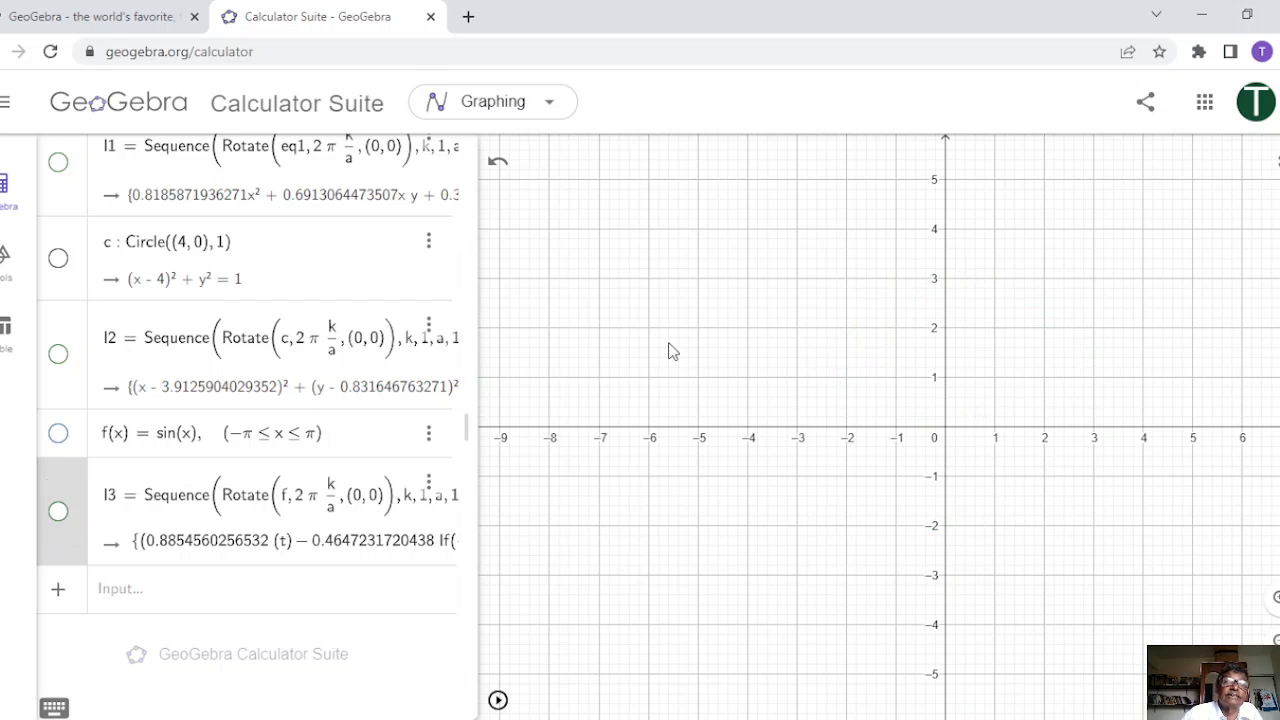
Duplicate the input of the ellipse Sequence l1 and enter the copy unchanged as a new Sequence
scroll(669, 351, up, 5)
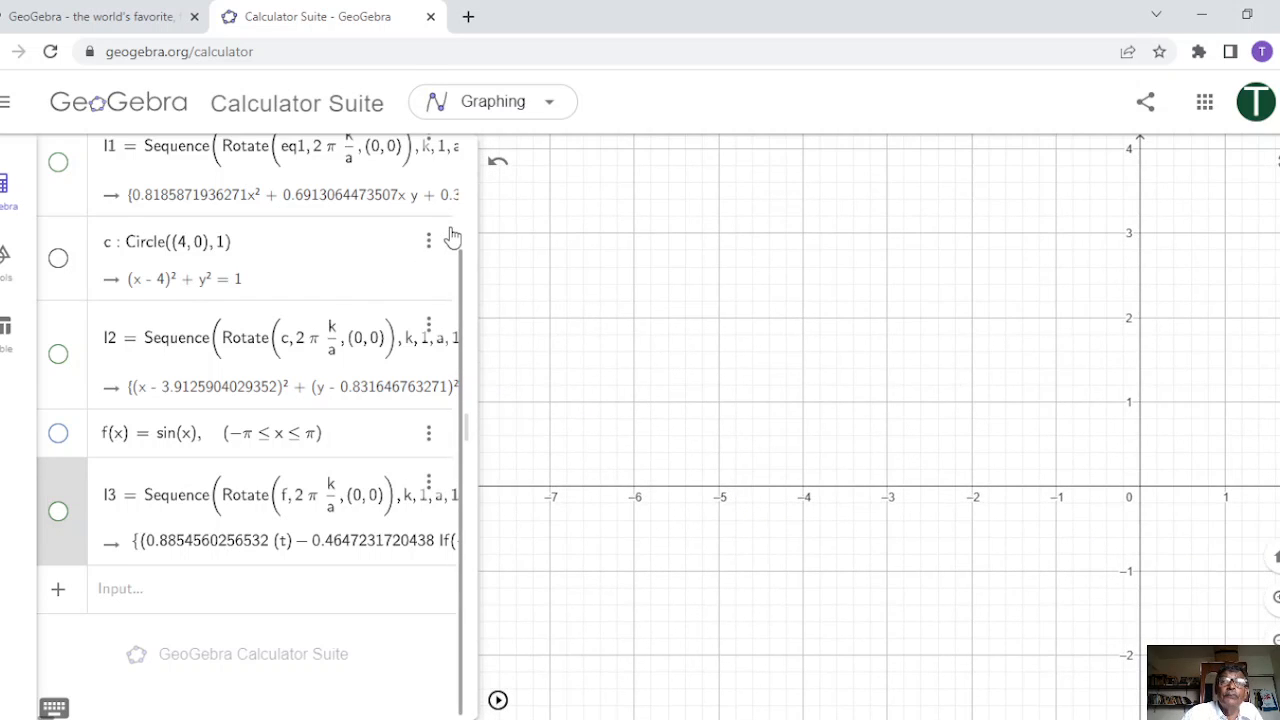
scroll(447, 260, up, 1)
scroll(443, 325, up, 2)
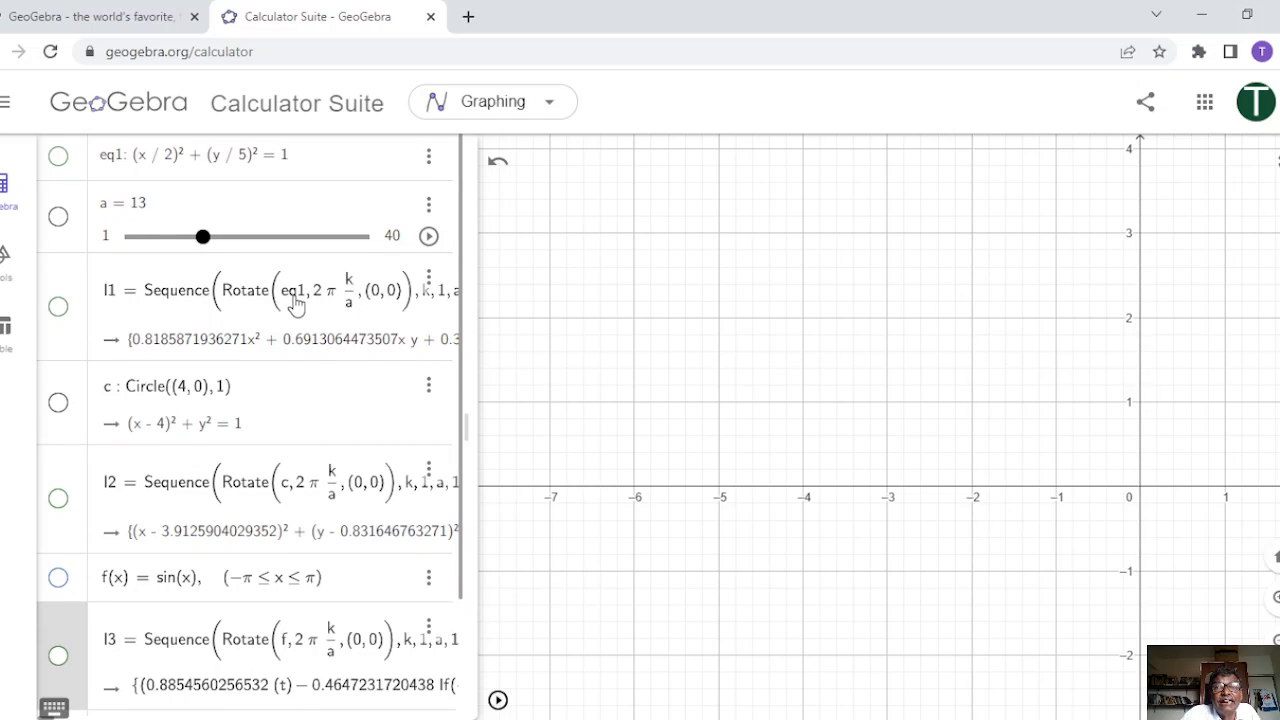
click(429, 280)
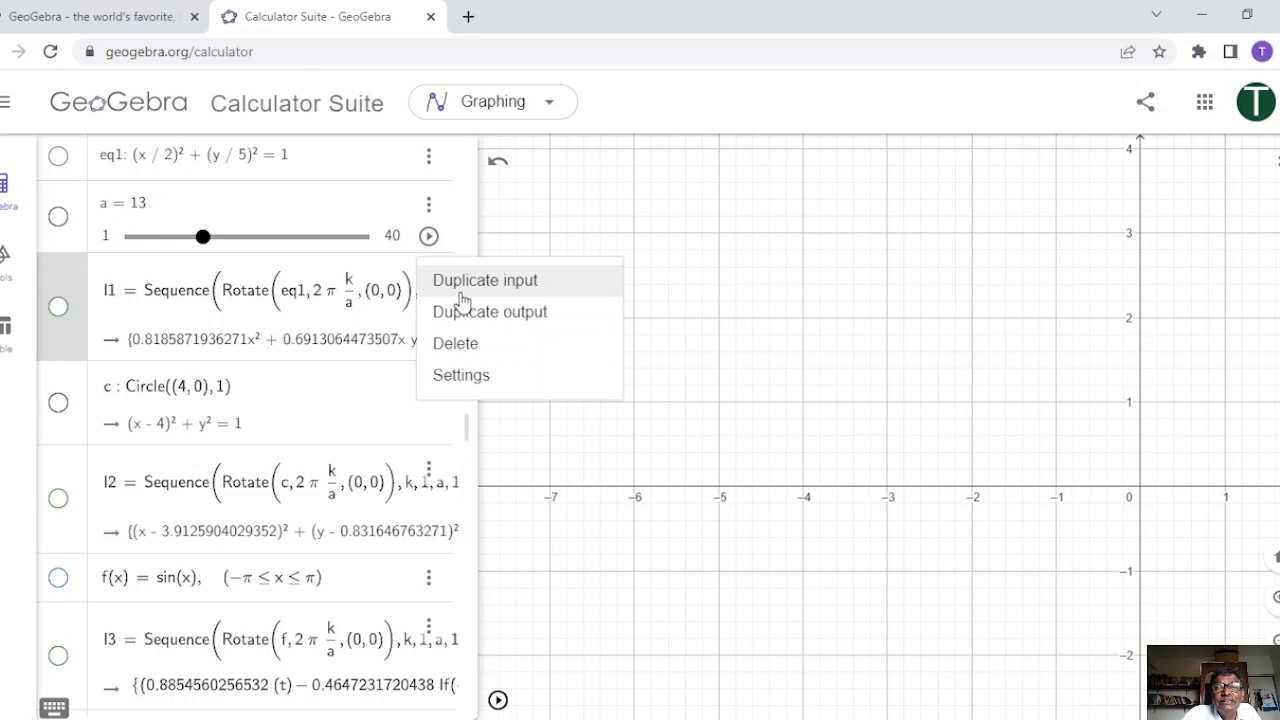
click(463, 288)
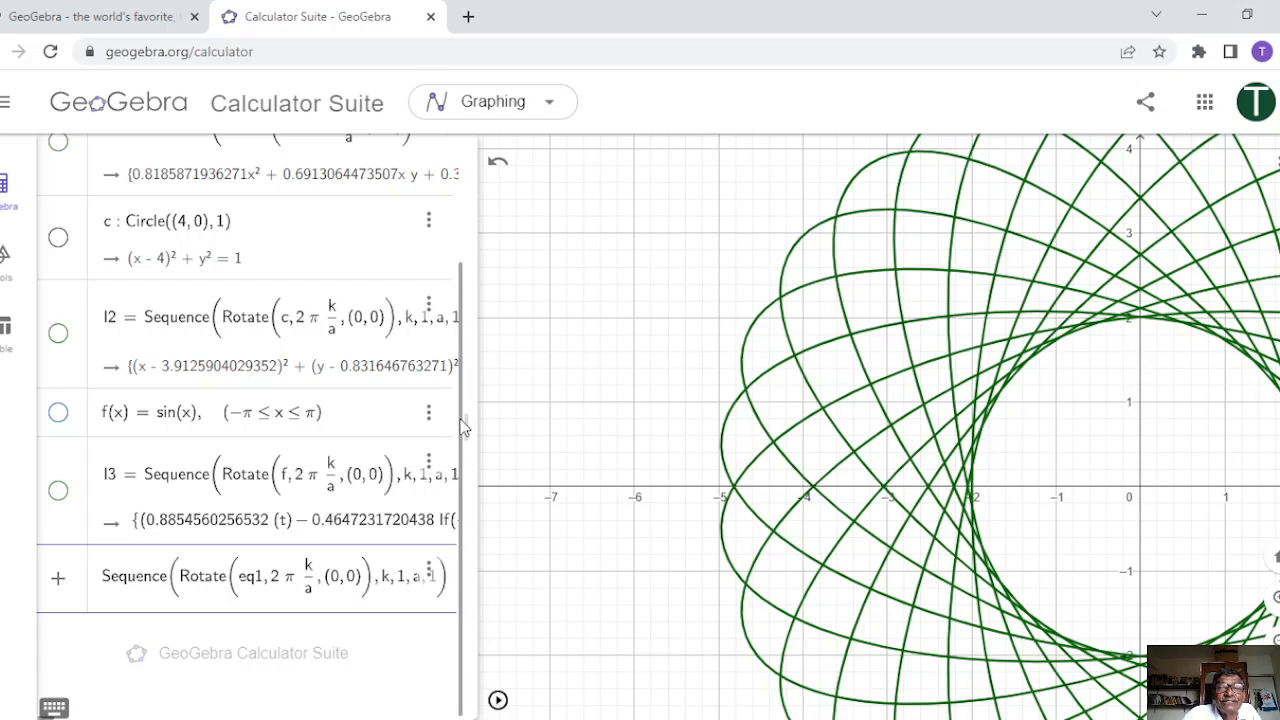
key(Return)
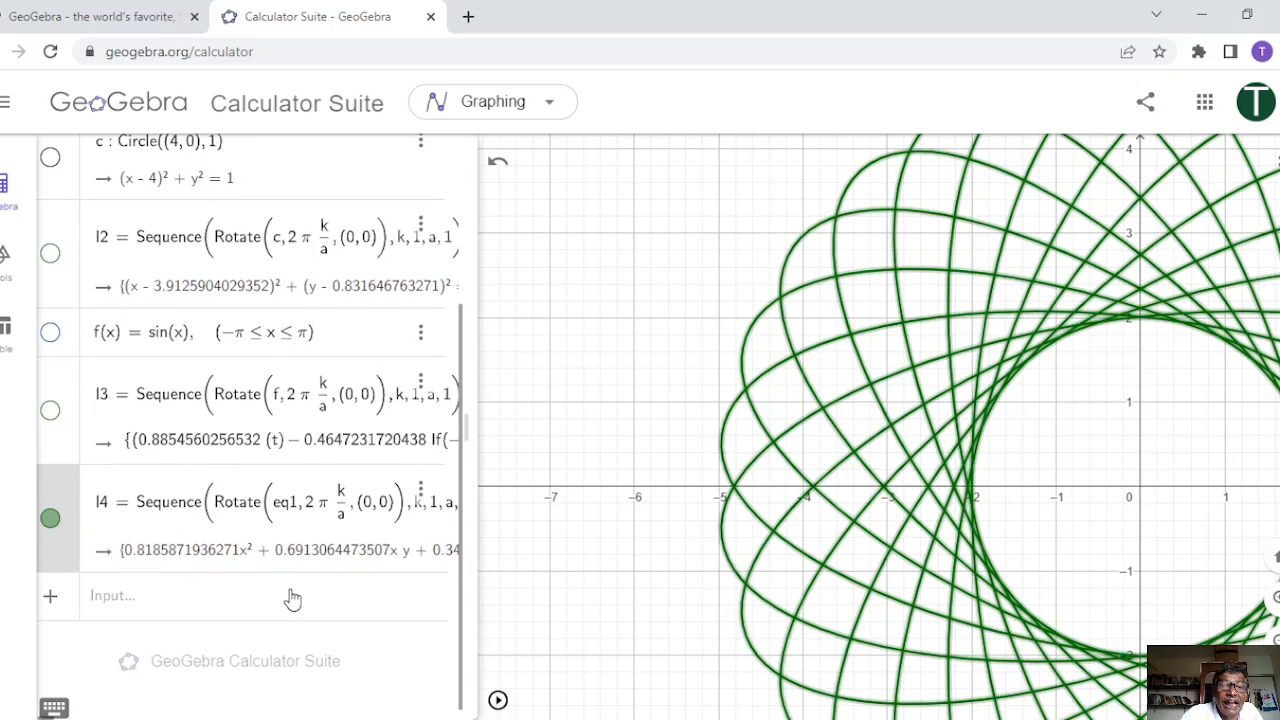
Widen the algebra list so the Sequence definitions and their outputs have more room
scroll(292, 599, up, 1)
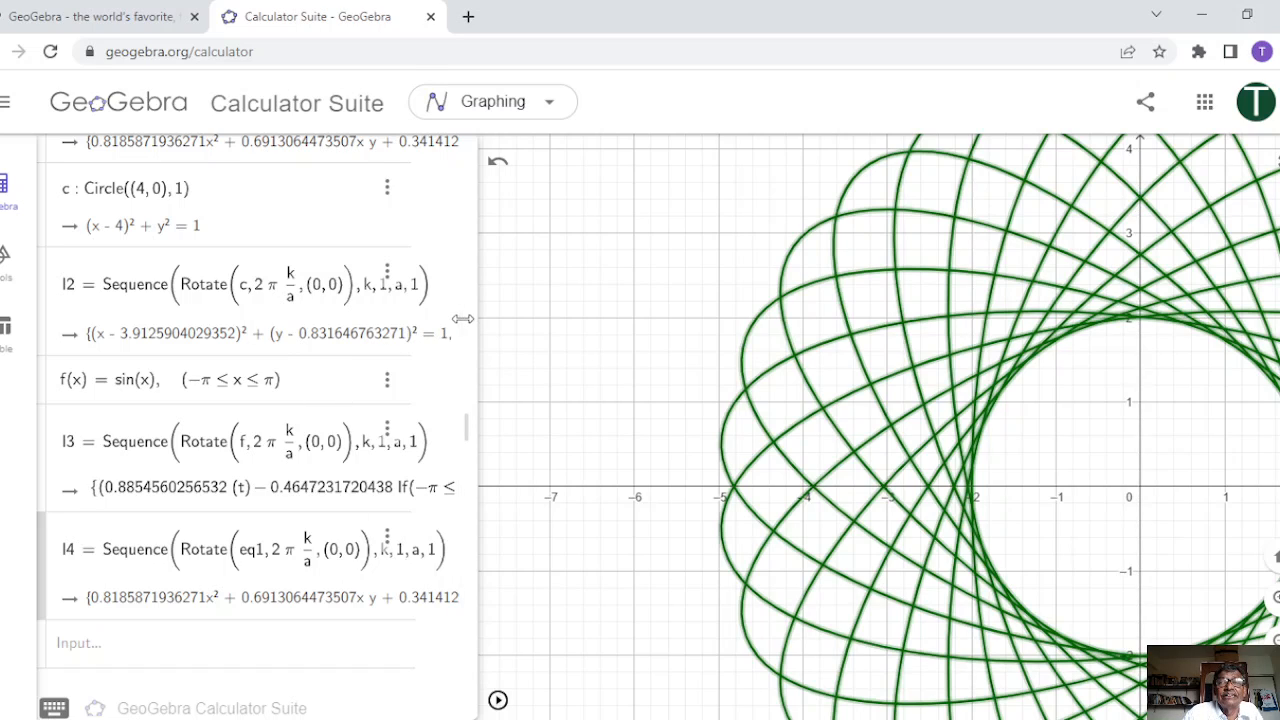
scroll(463, 233, up, 3)
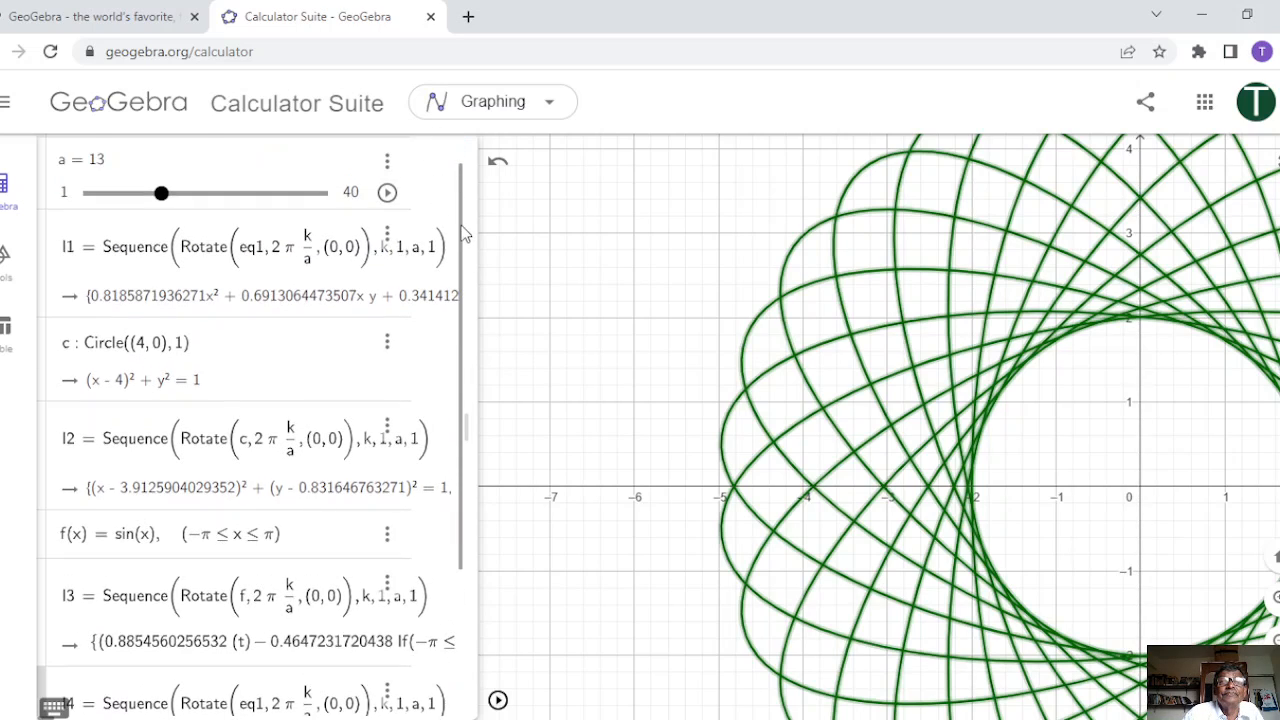
scroll(463, 233, down, 3)
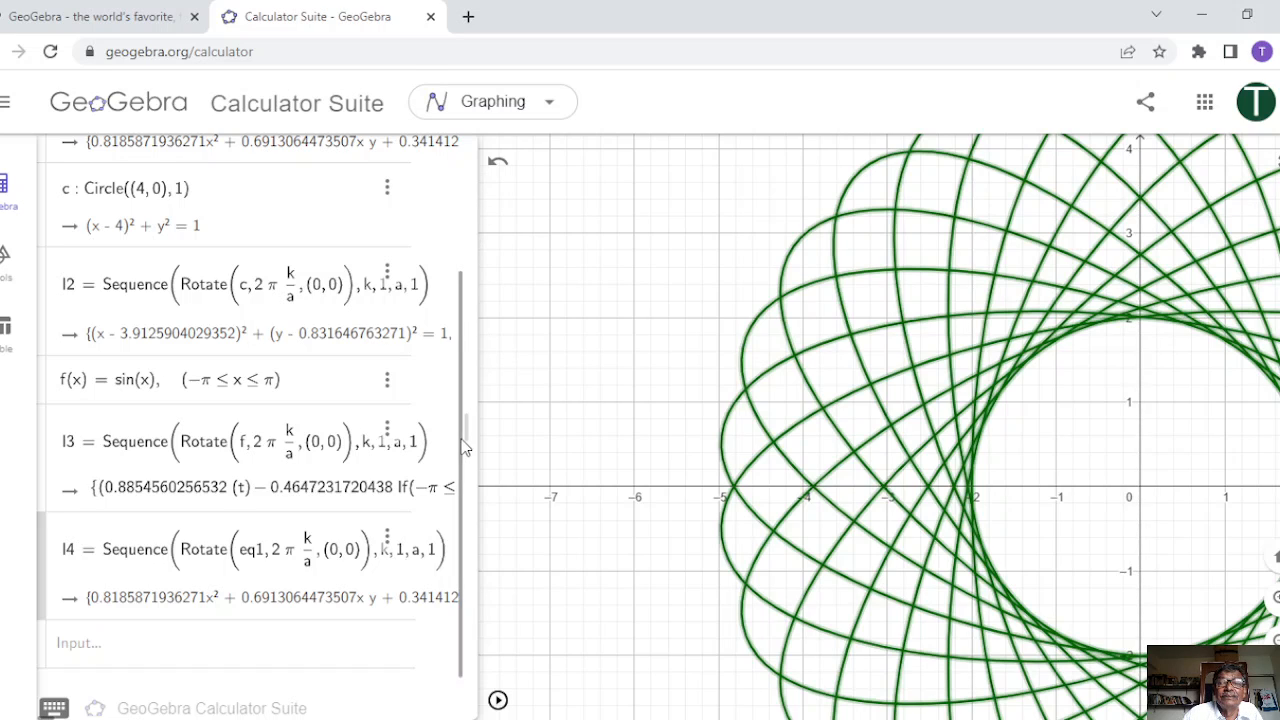
scroll(463, 447, down, 1)
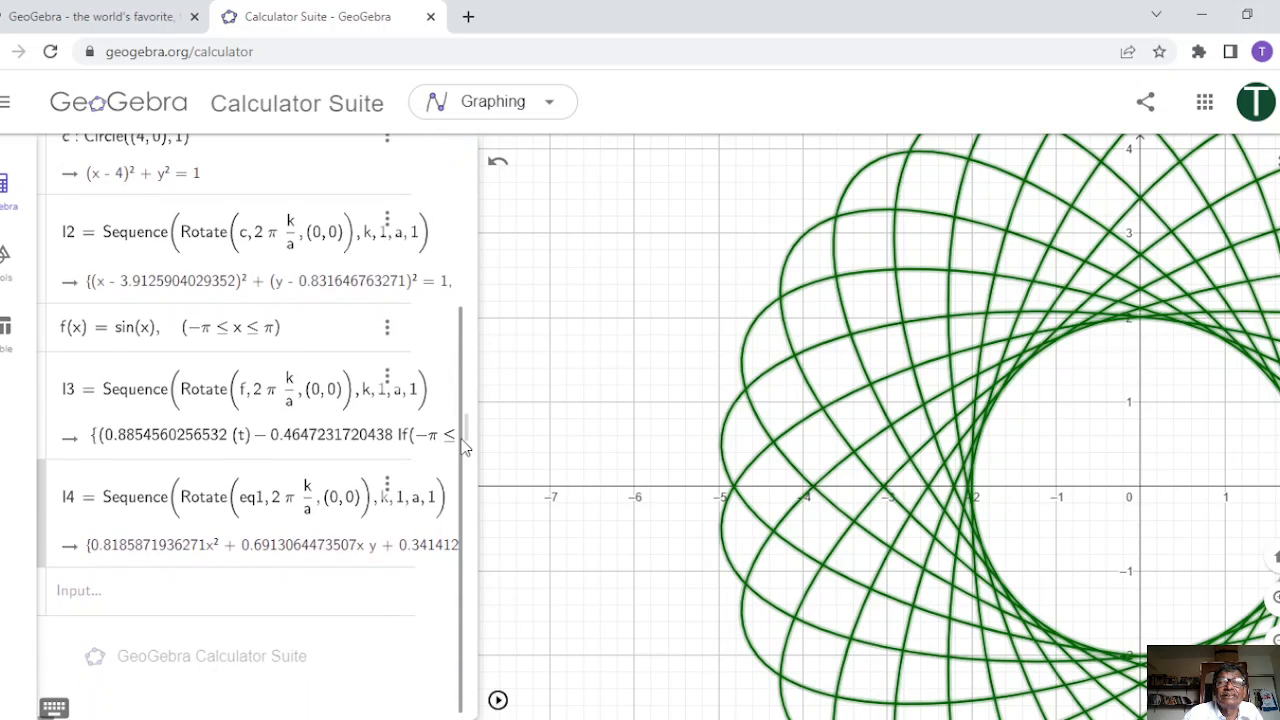
scroll(463, 447, up, 2)
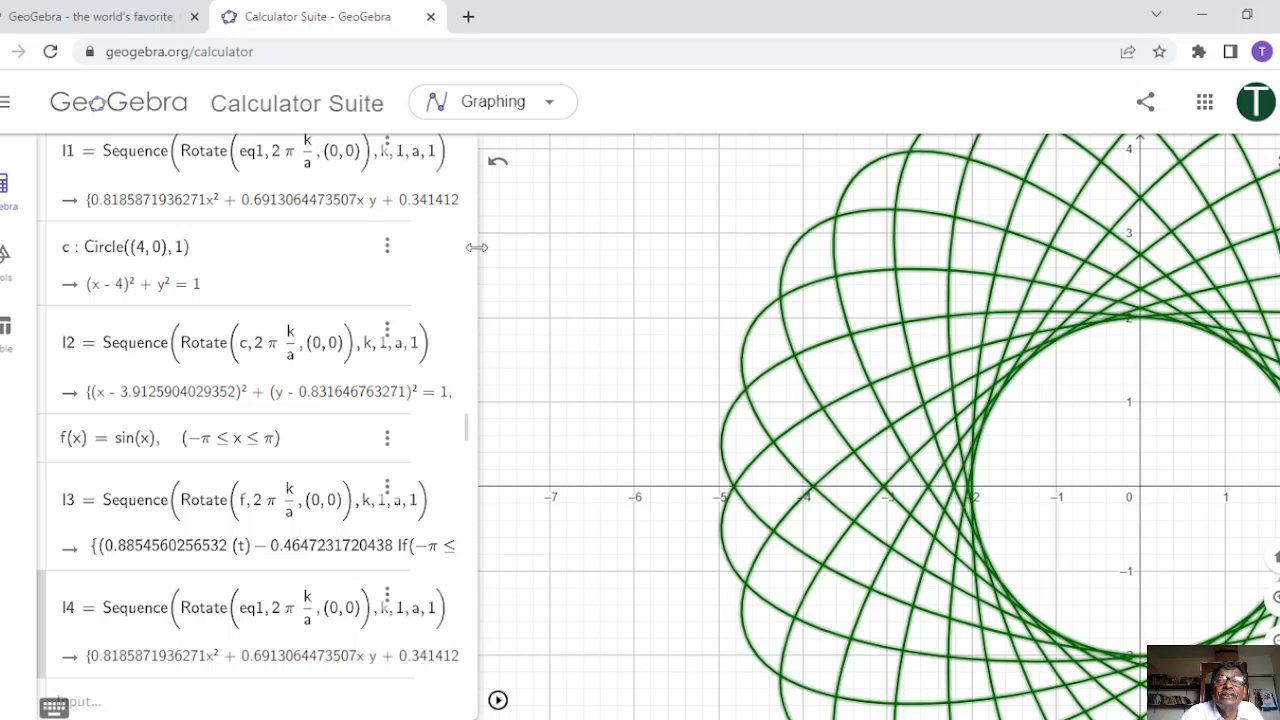
drag(476, 247, 578, 265)
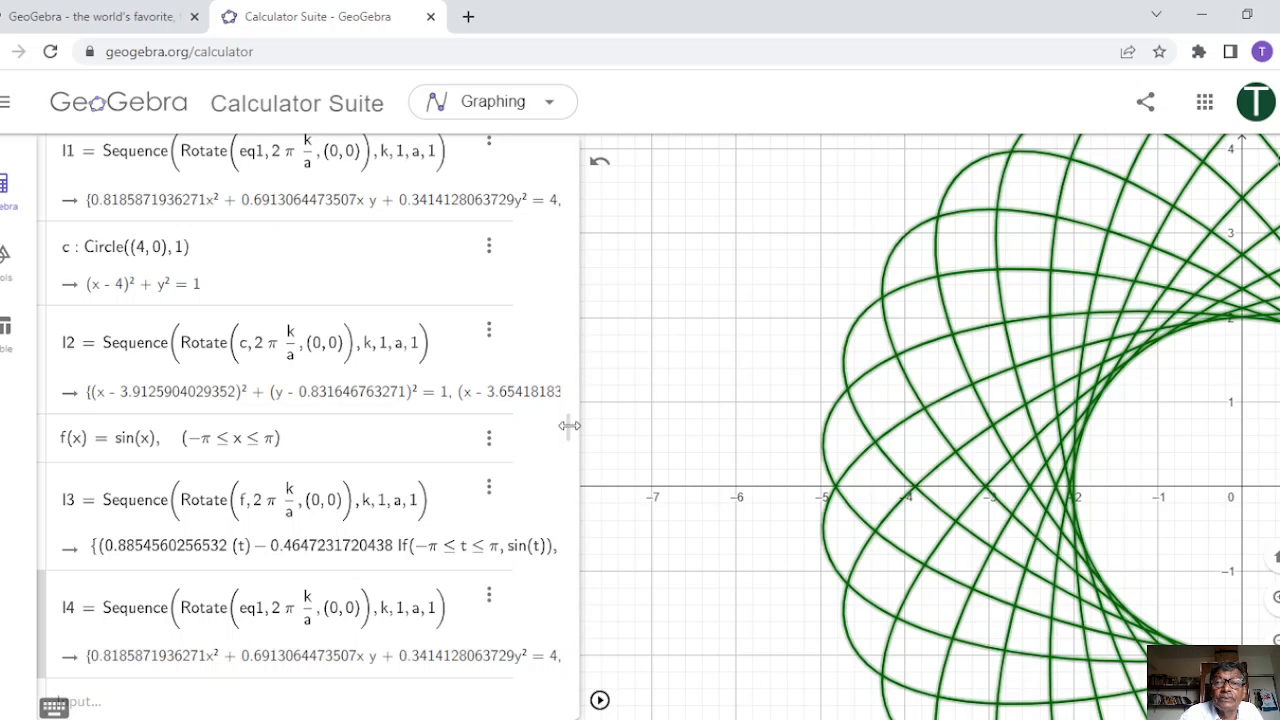
Set slider a to 3
scroll(565, 443, up, 3)
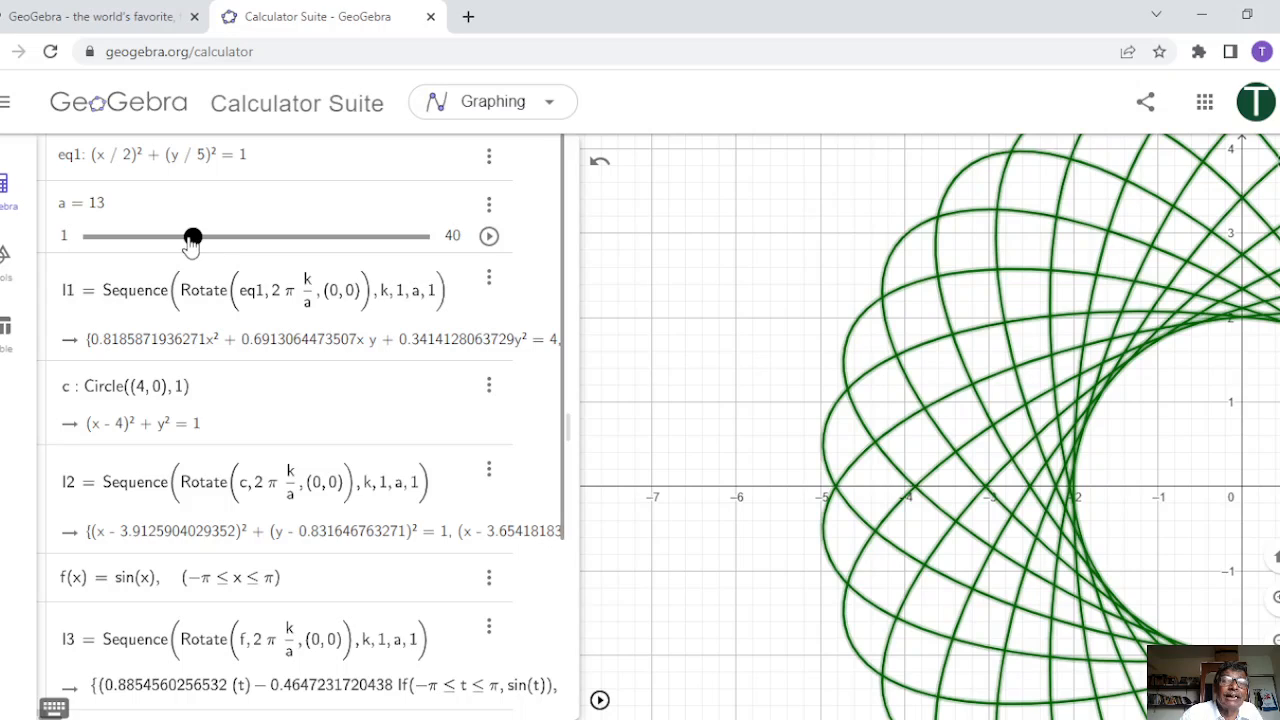
drag(191, 236, 184, 237)
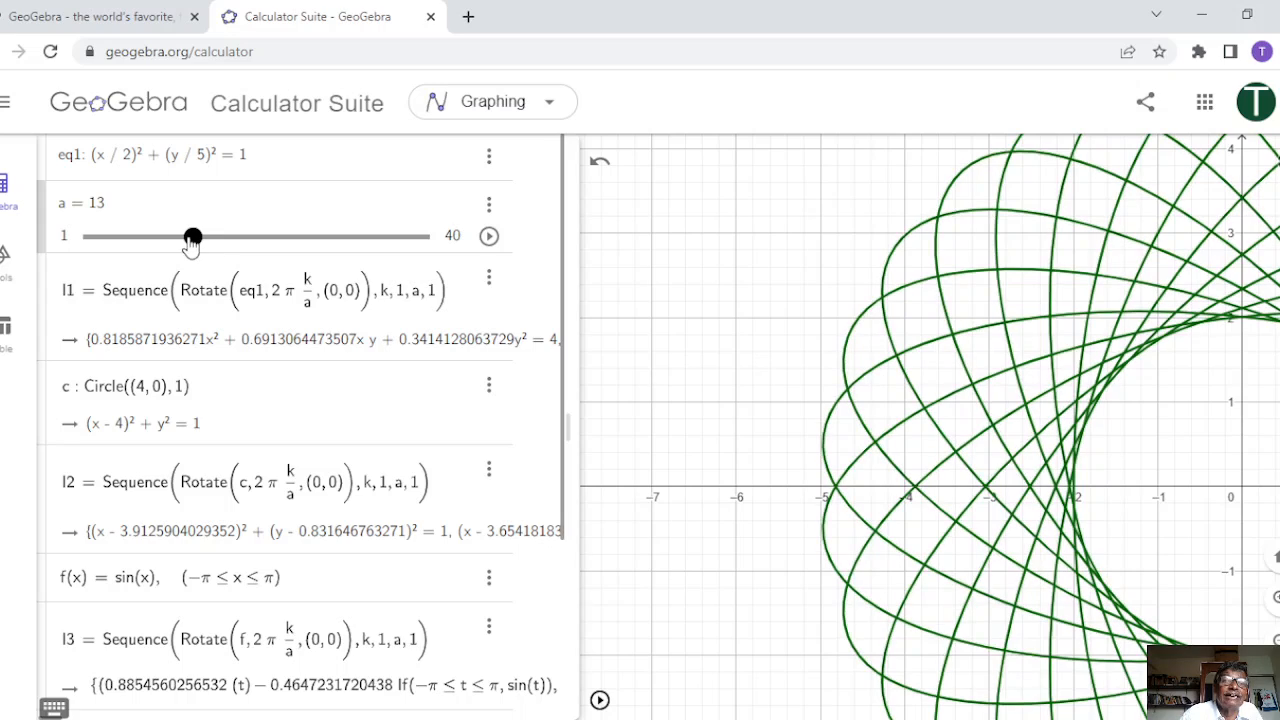
click(107, 240)
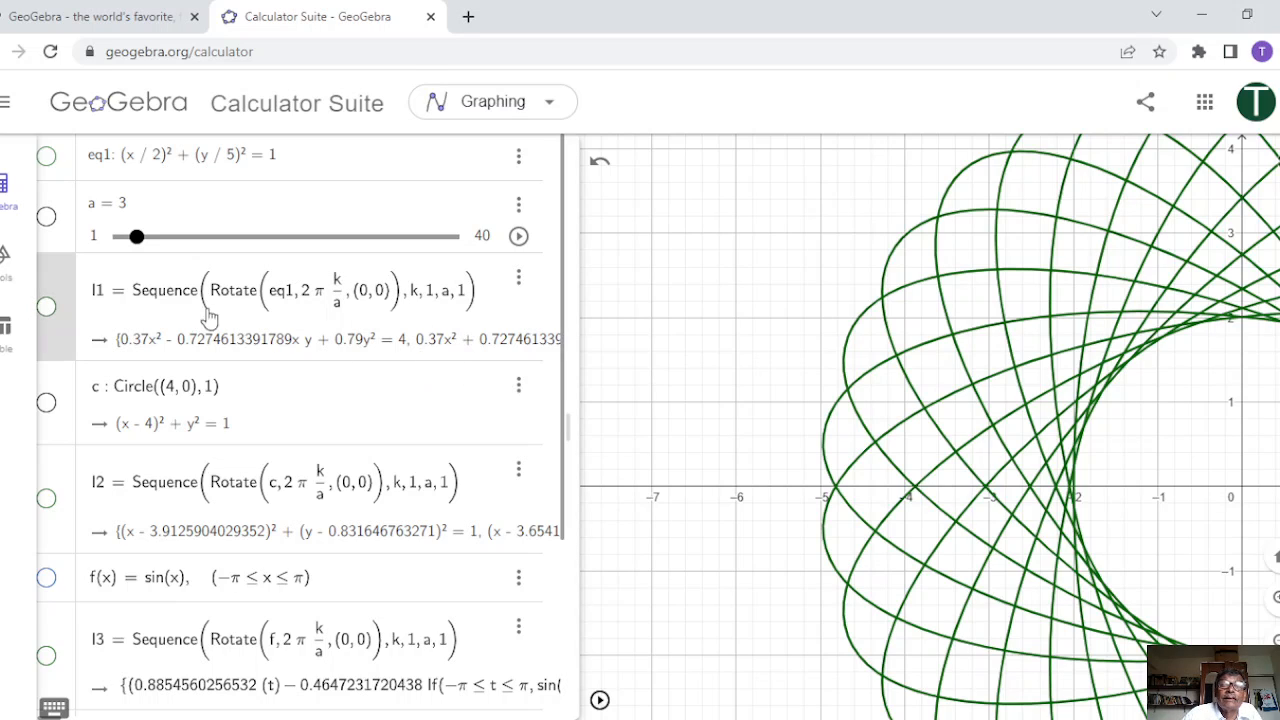
Narrow the algebra list slightly and delete the sine function f together with its dependent Sequence
drag(577, 298, 495, 512)
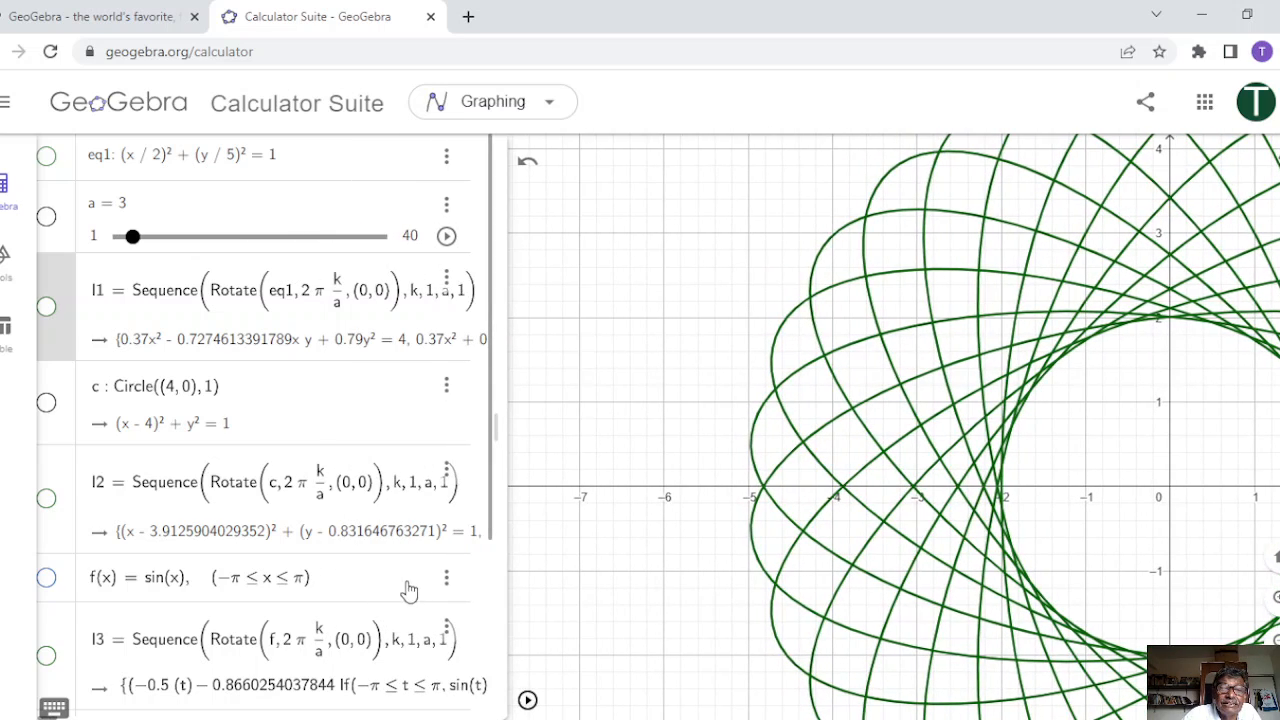
click(447, 580)
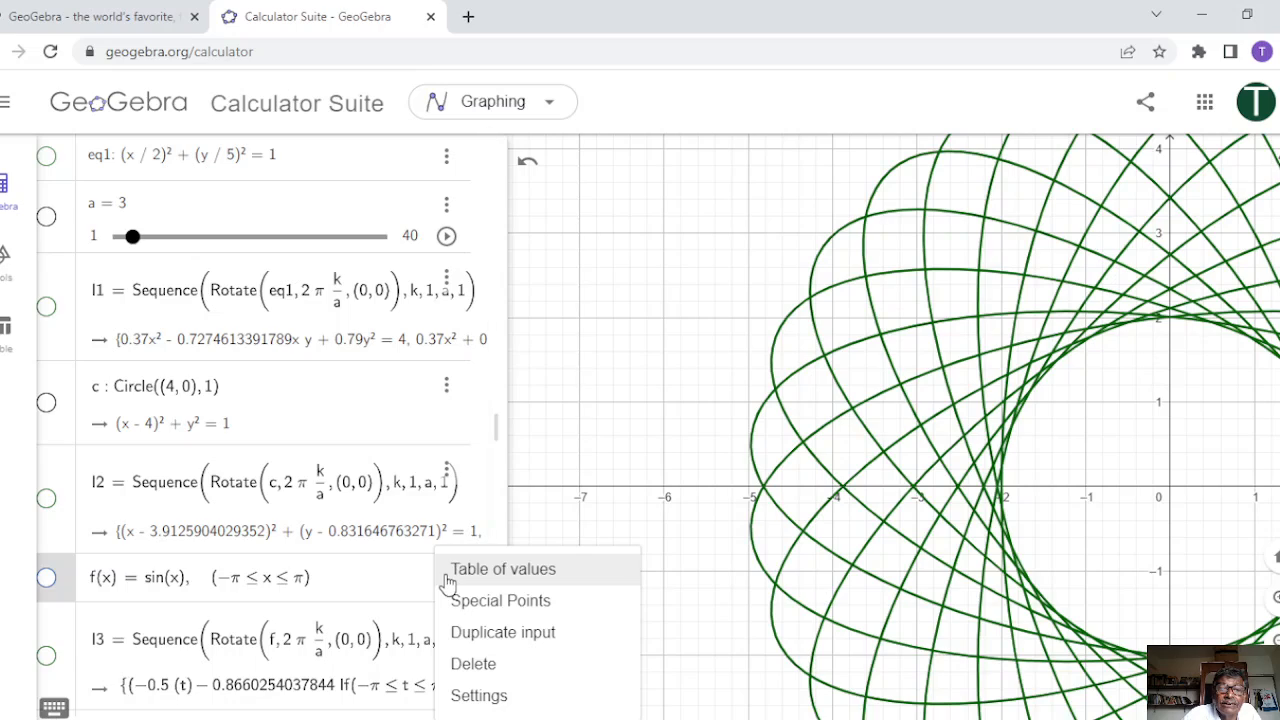
click(463, 665)
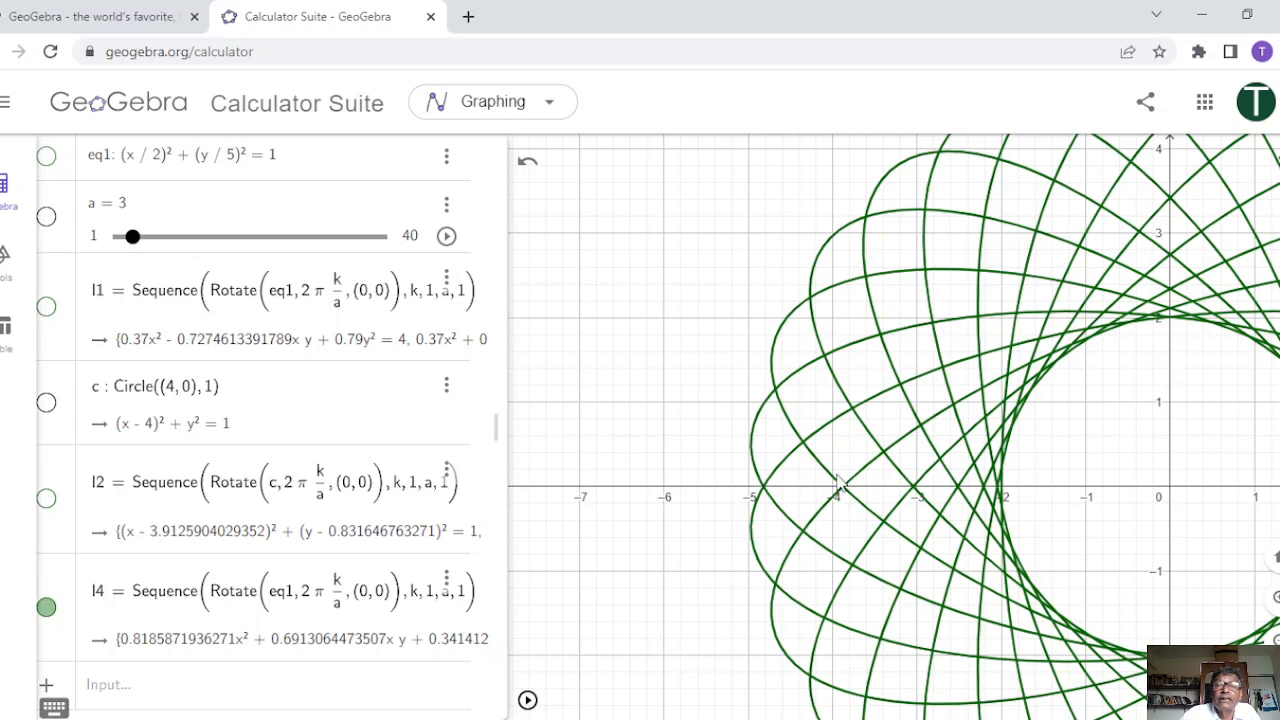
Change the rotation centre in Sequence l4 from the origin to (2,0)
click(225, 697)
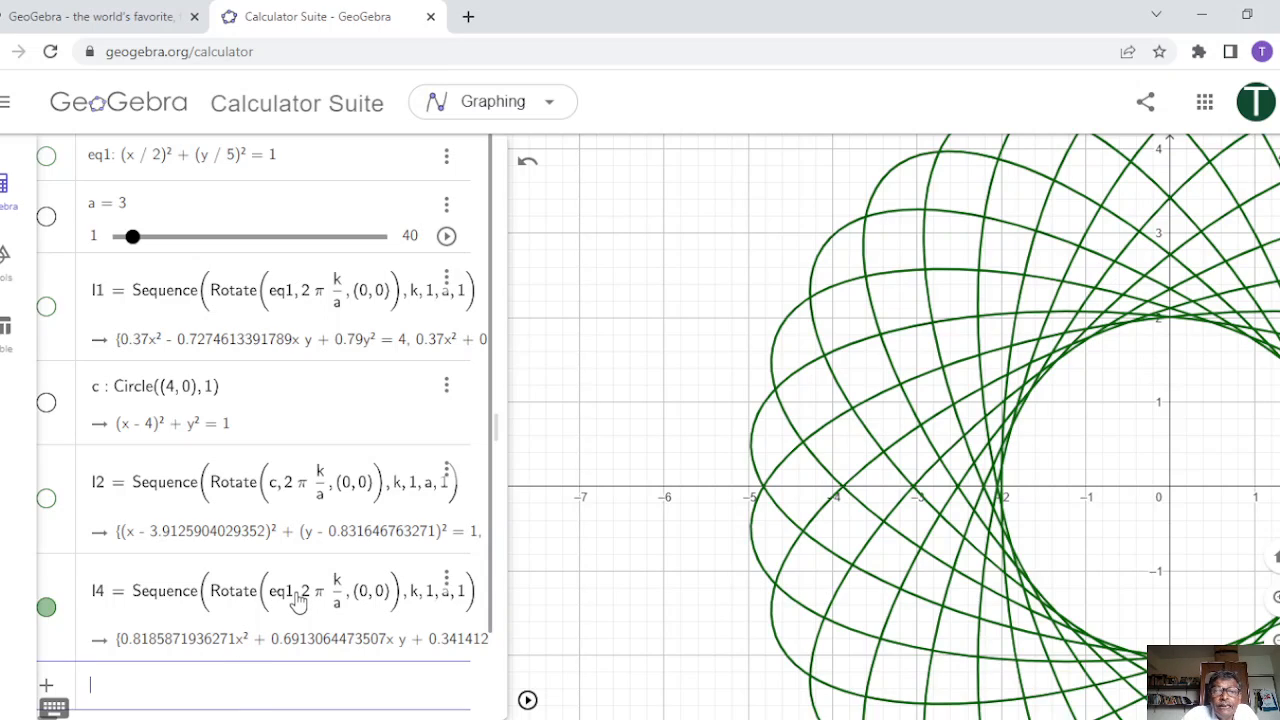
click(370, 598)
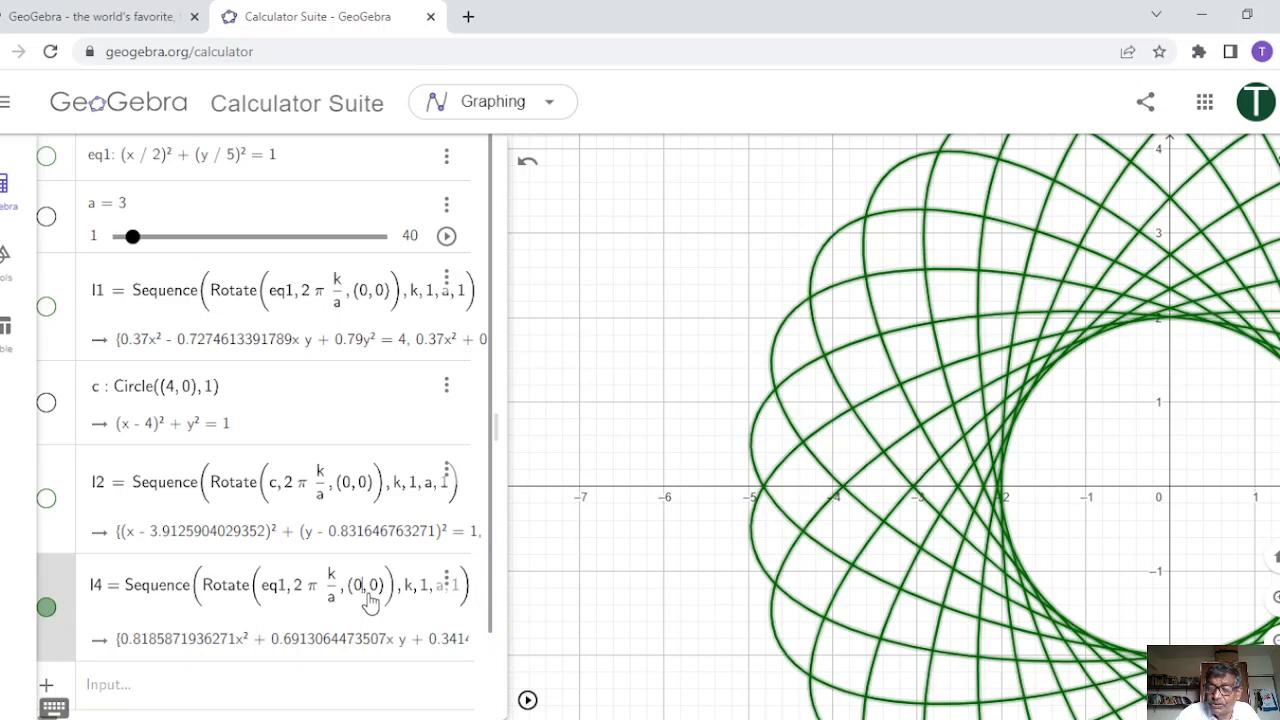
key(BackSpace)
text(2)
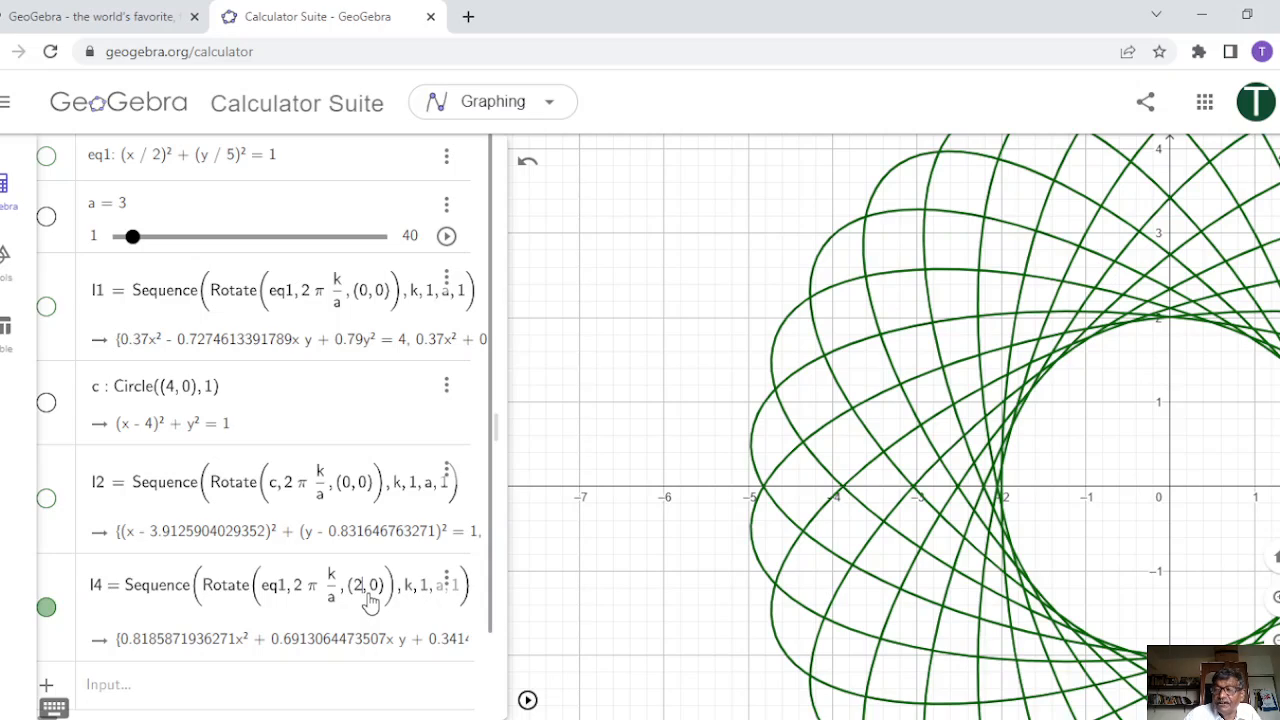
key(Return)
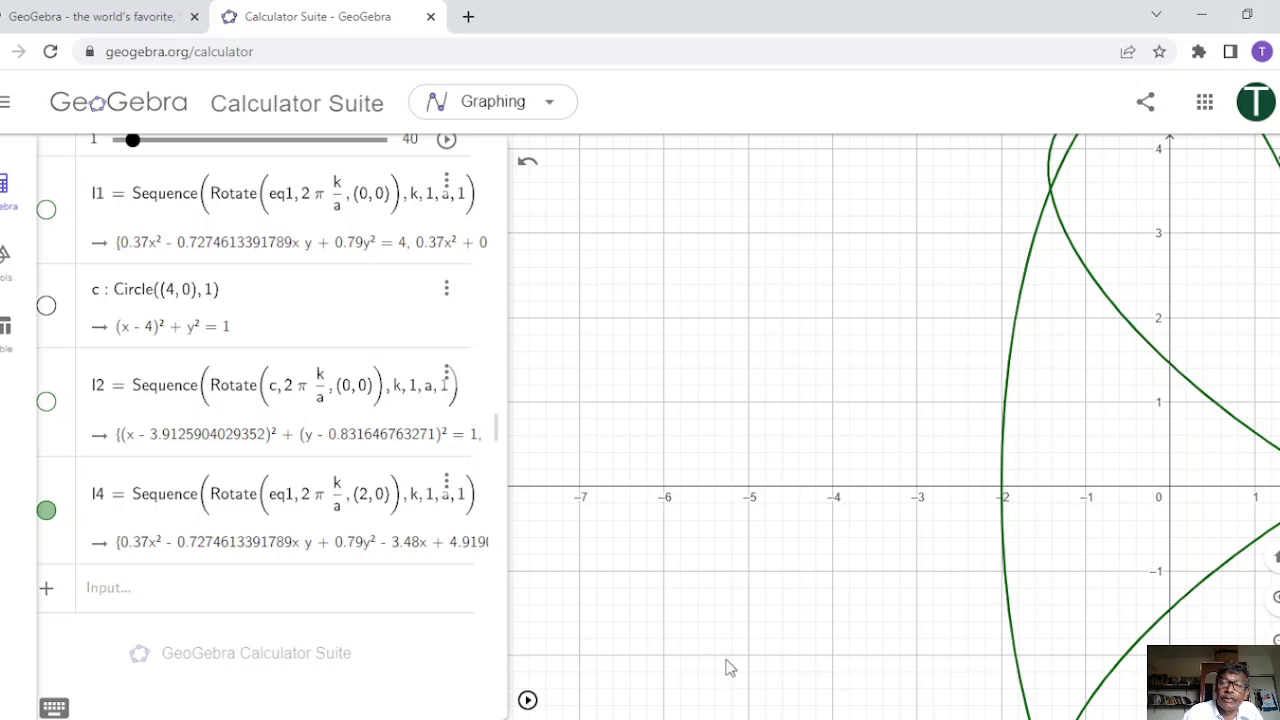
Animate slider a, refresh the ellipse pattern of Sequence l4, and stop the animation at a = 12
click(527, 700)
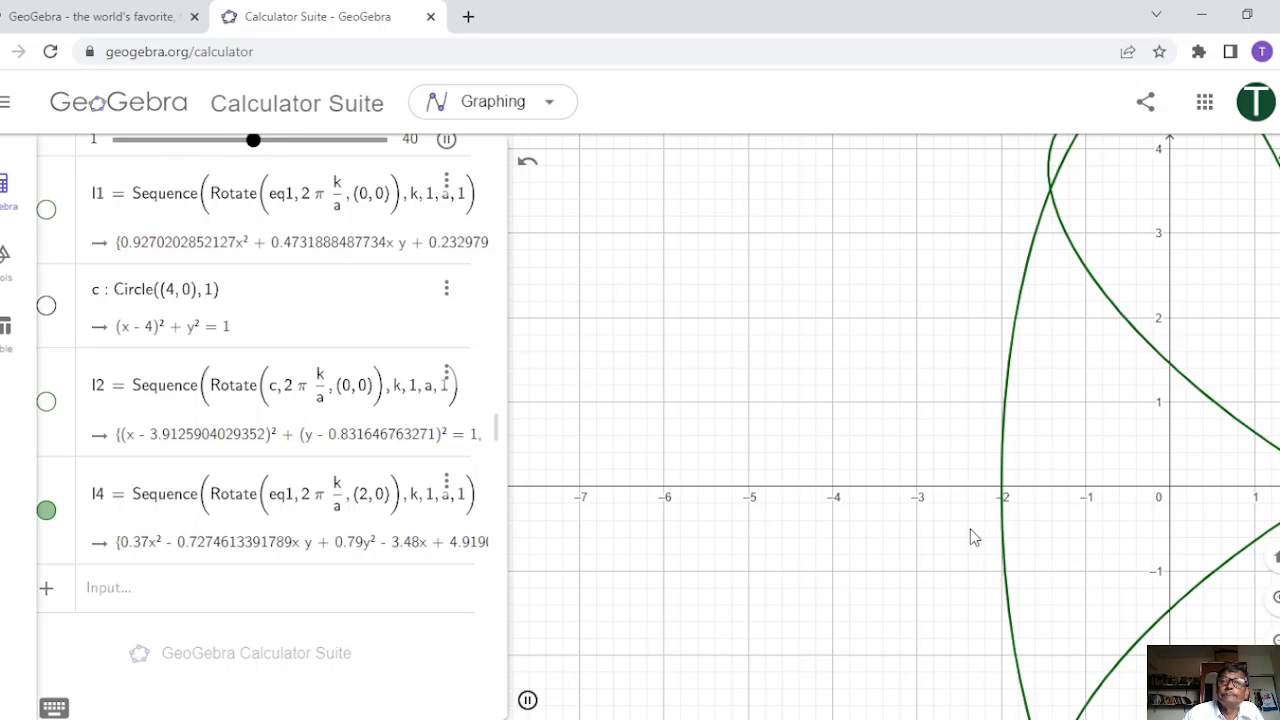
click(358, 515)
mouse_move(956, 452)
mouse_down()
mouse_move(727, 511)
mouse_move(592, 465)
mouse_up()
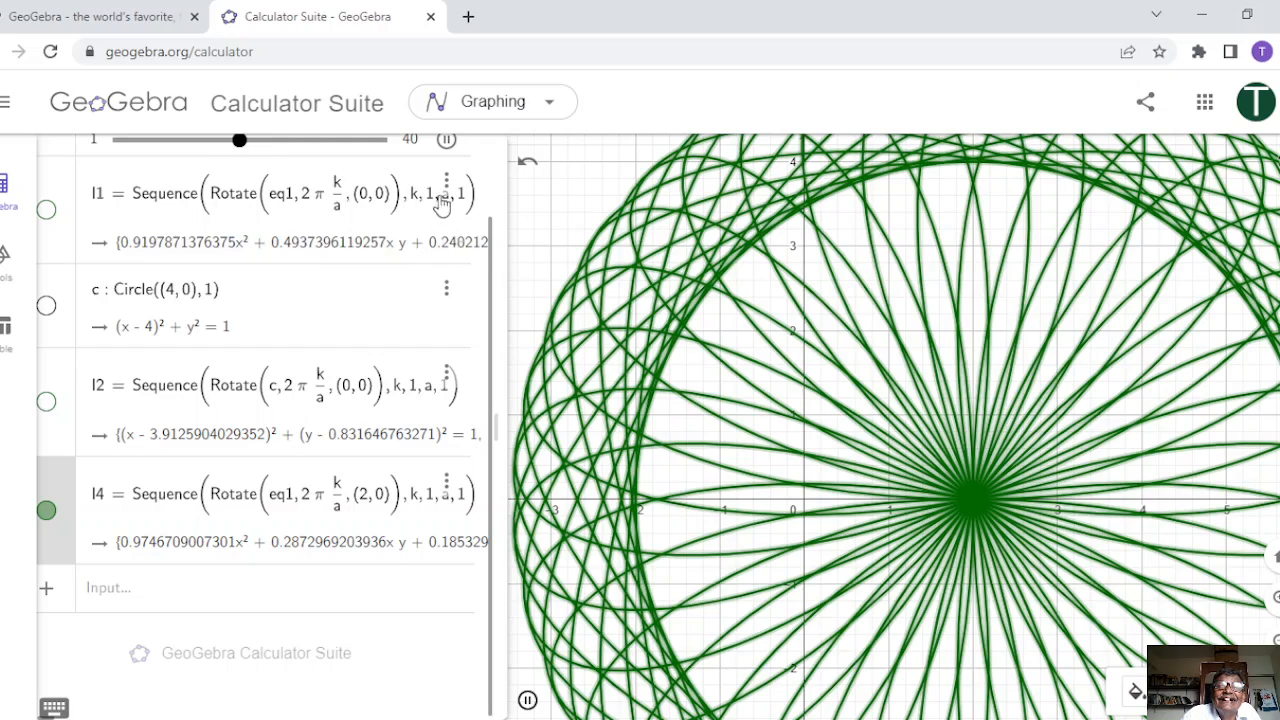
click(449, 145)
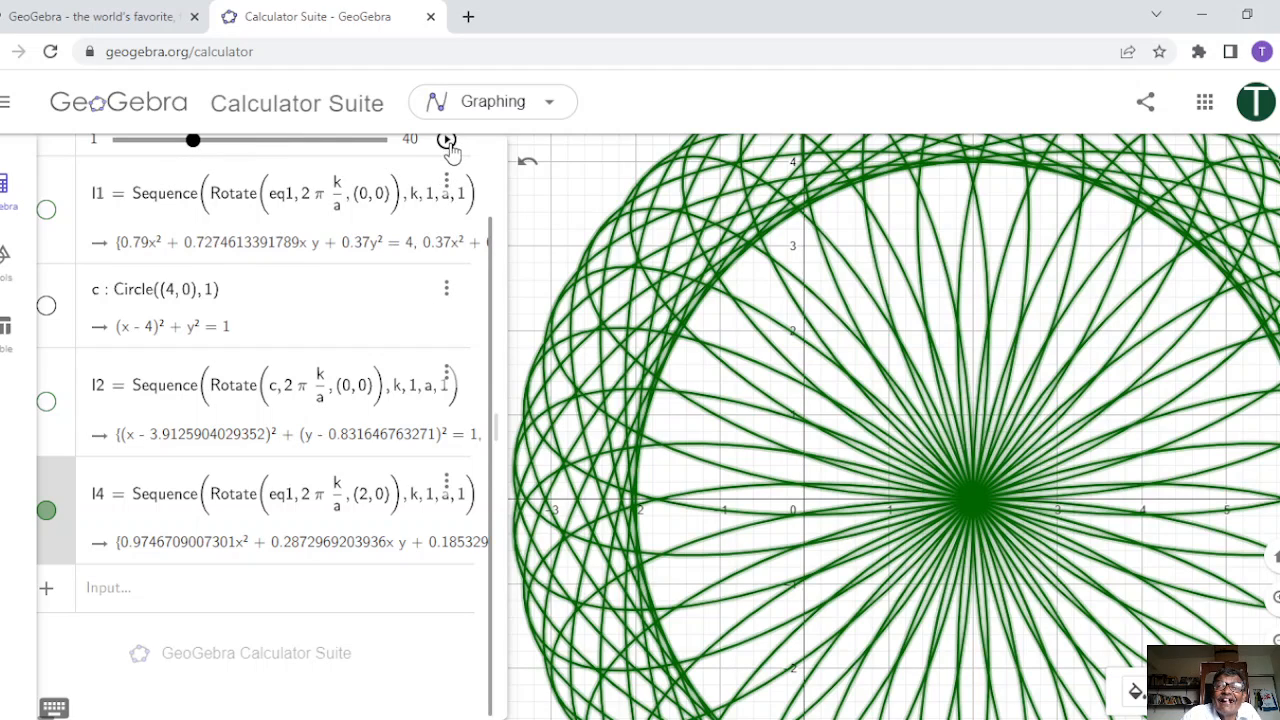
Run the animation of slider a again with the whole l4 pattern in view and stop it at a = 10
scroll(449, 229, up, 1)
scroll(449, 229, up, 1)
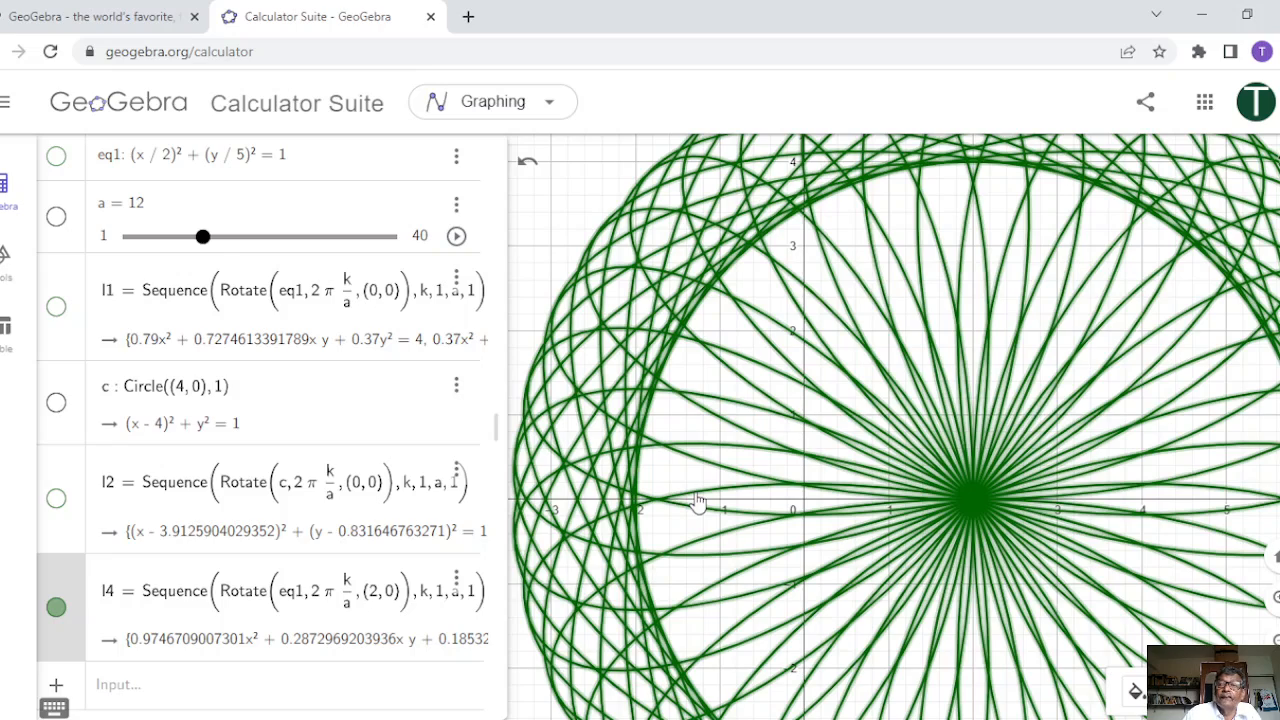
scroll(690, 495, down, 2)
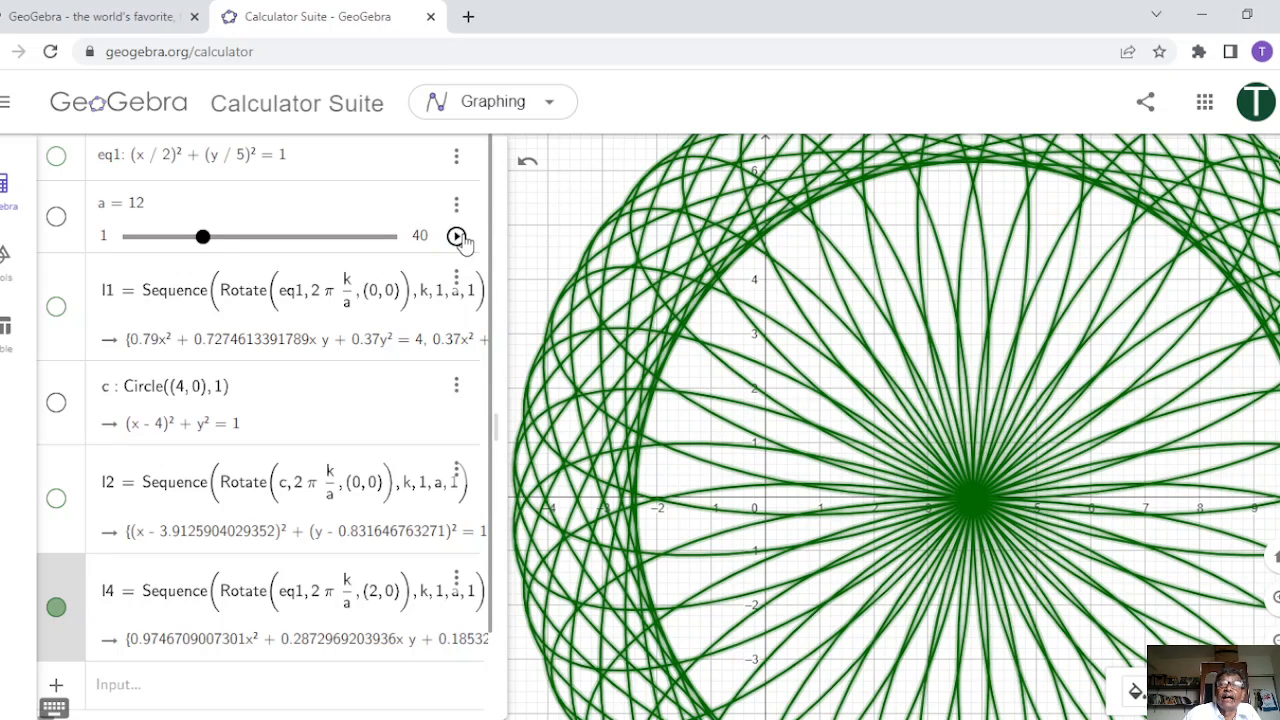
scroll(975, 483, down, 2)
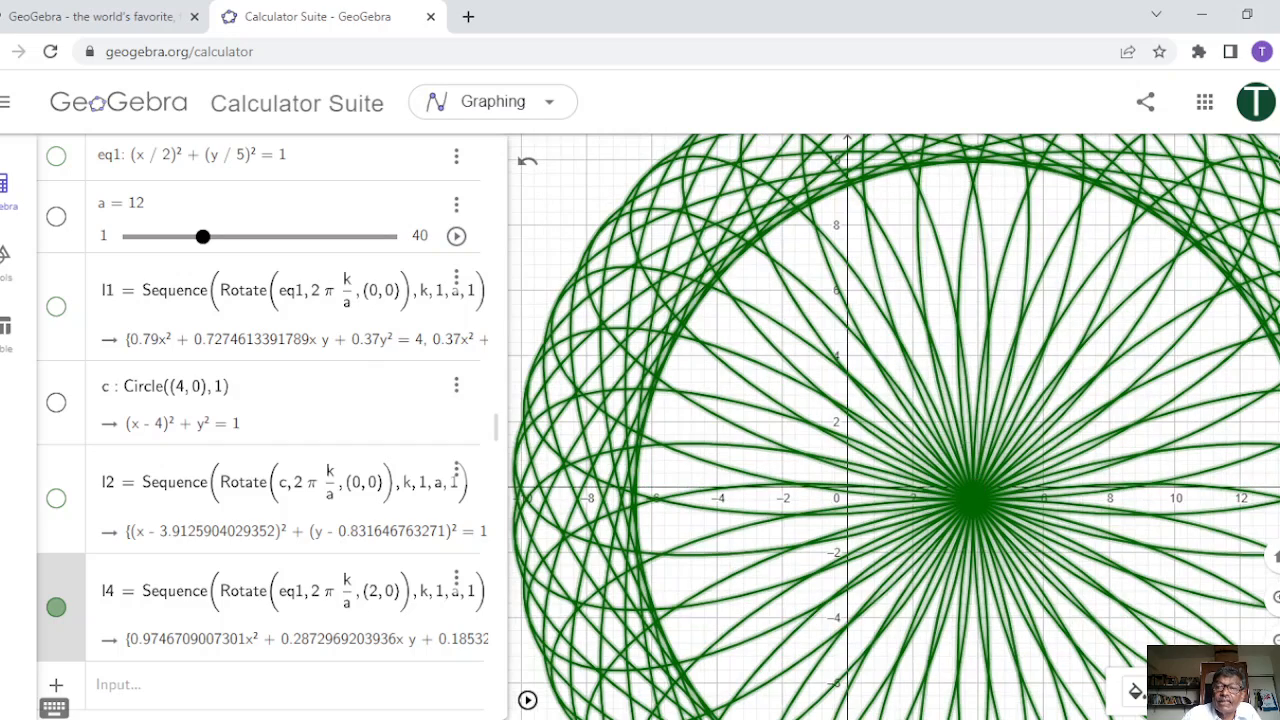
click(527, 700)
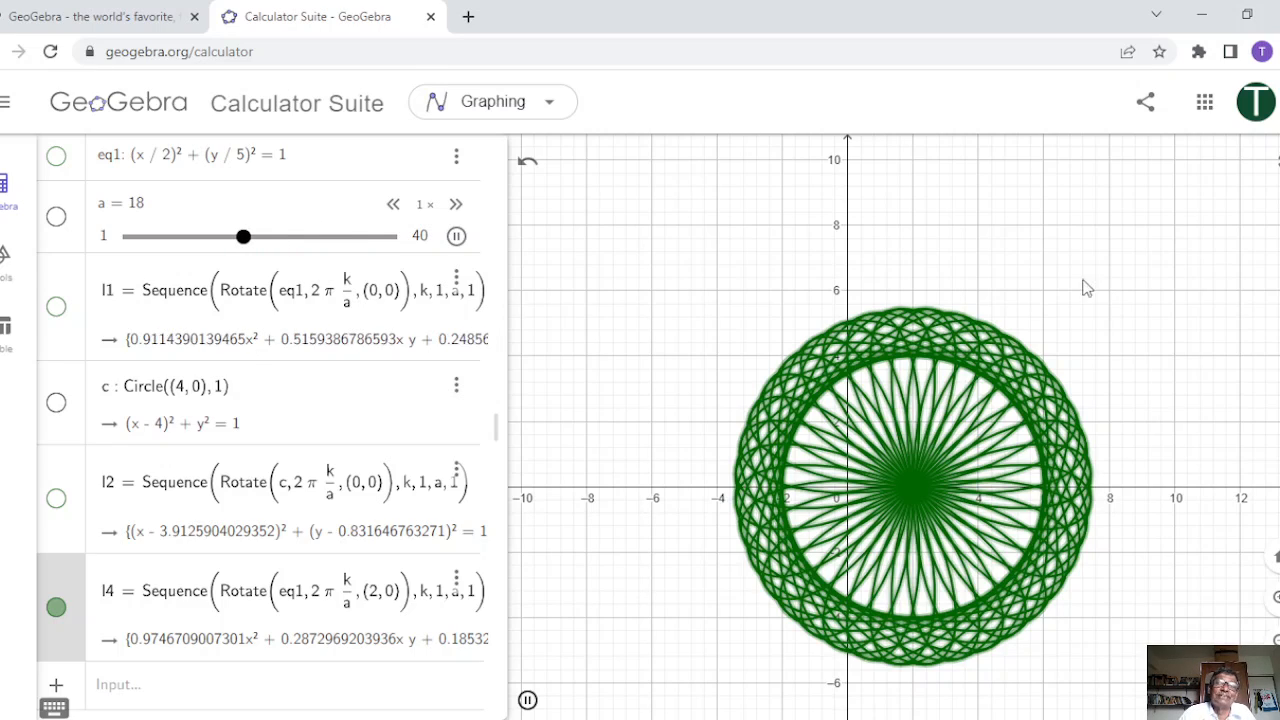
click(457, 236)
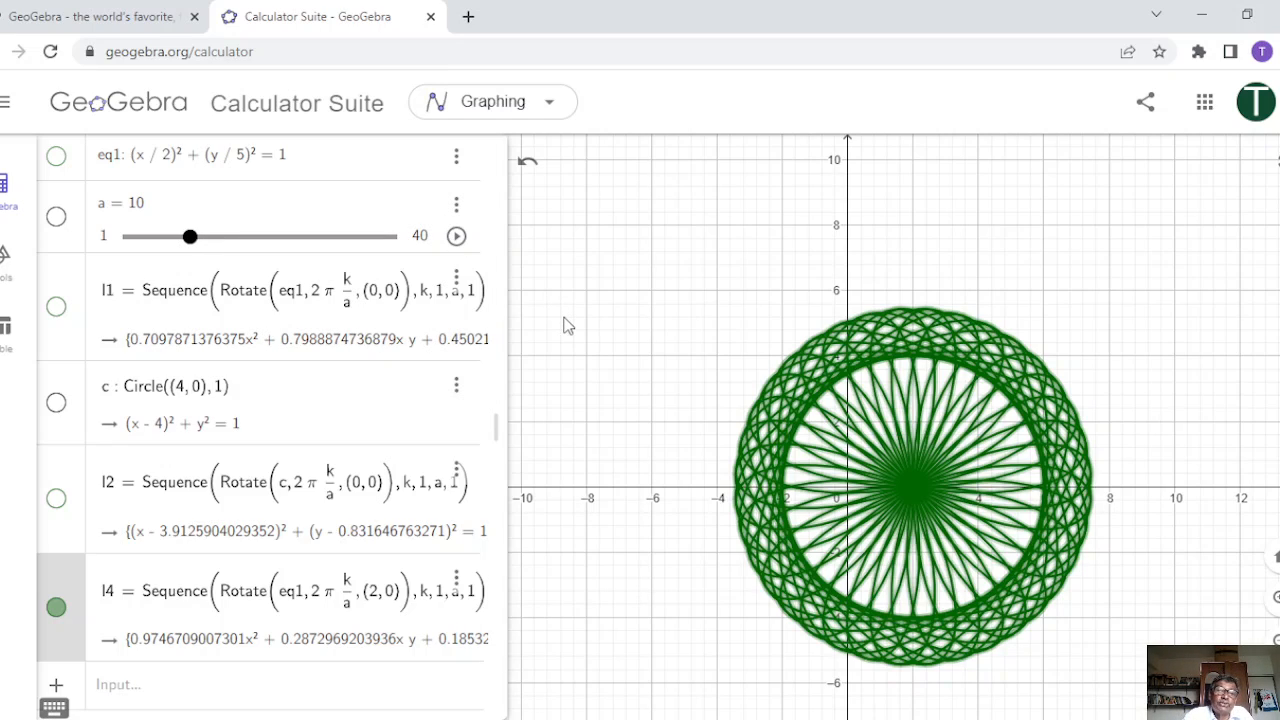
Hide the Sequence l4 pattern and clear the entire construction without saving it
click(56, 610)
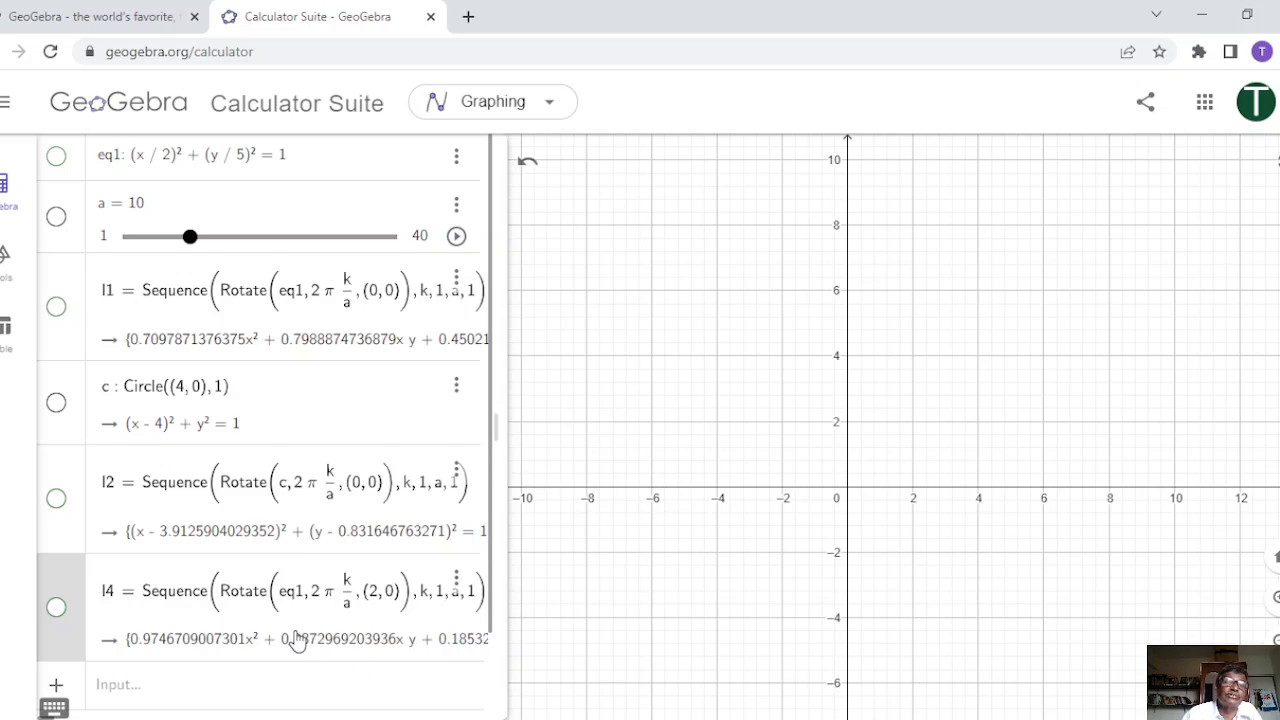
click(185, 690)
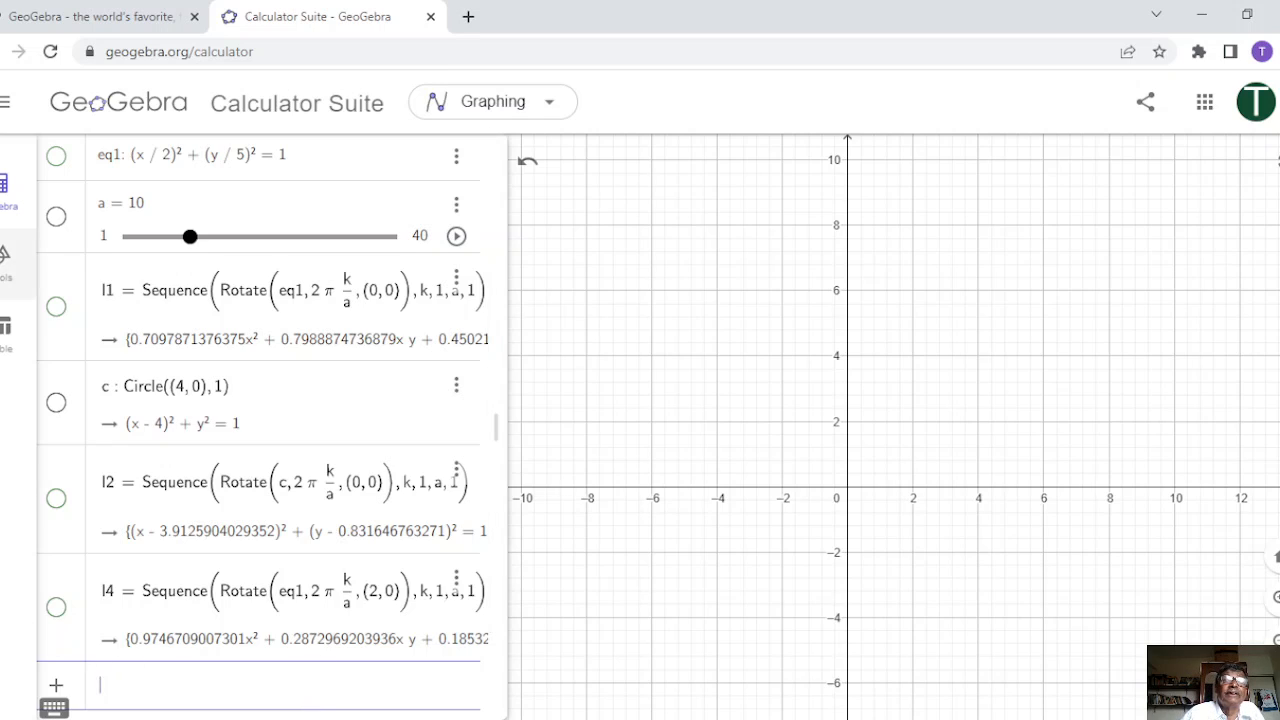
click(8, 101)
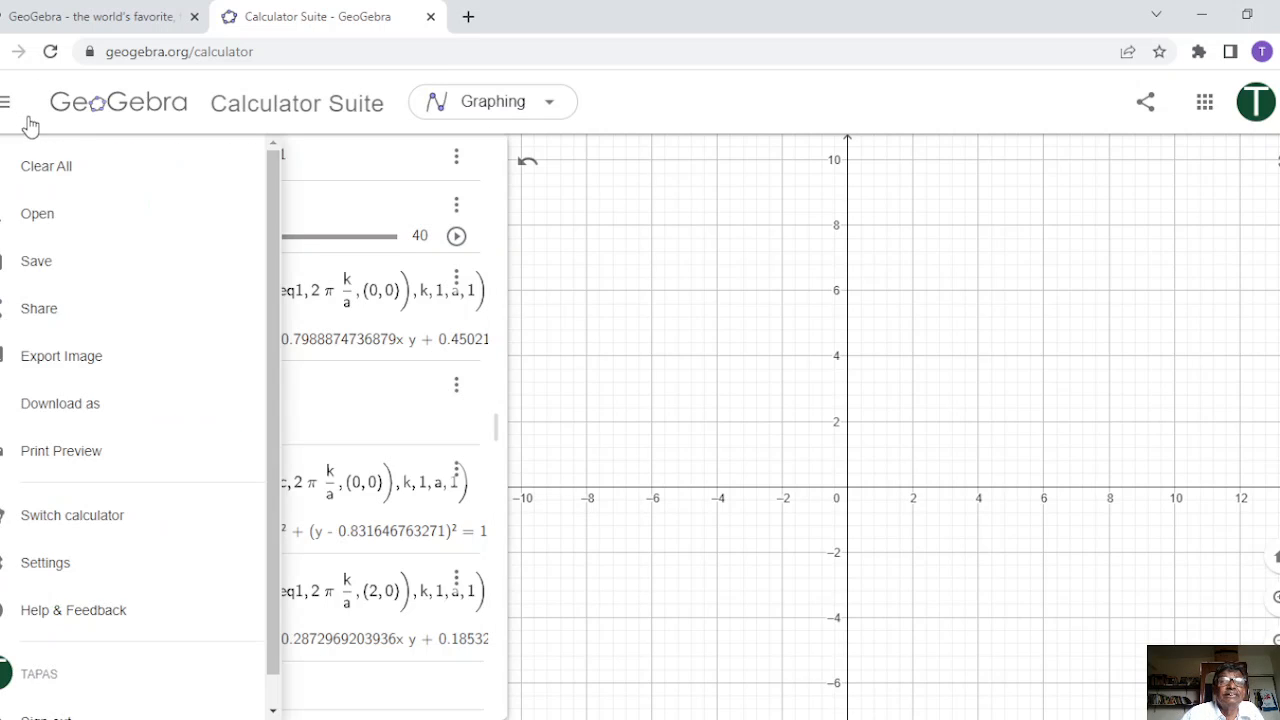
click(38, 172)
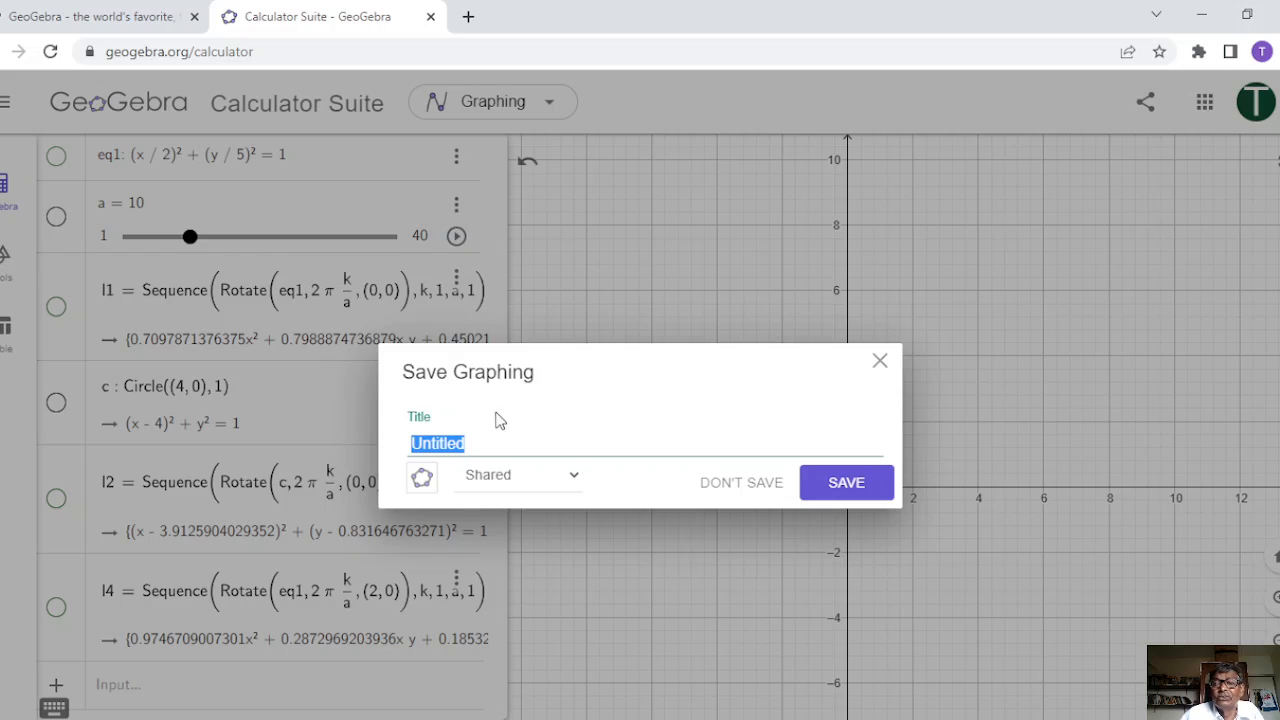
click(748, 484)
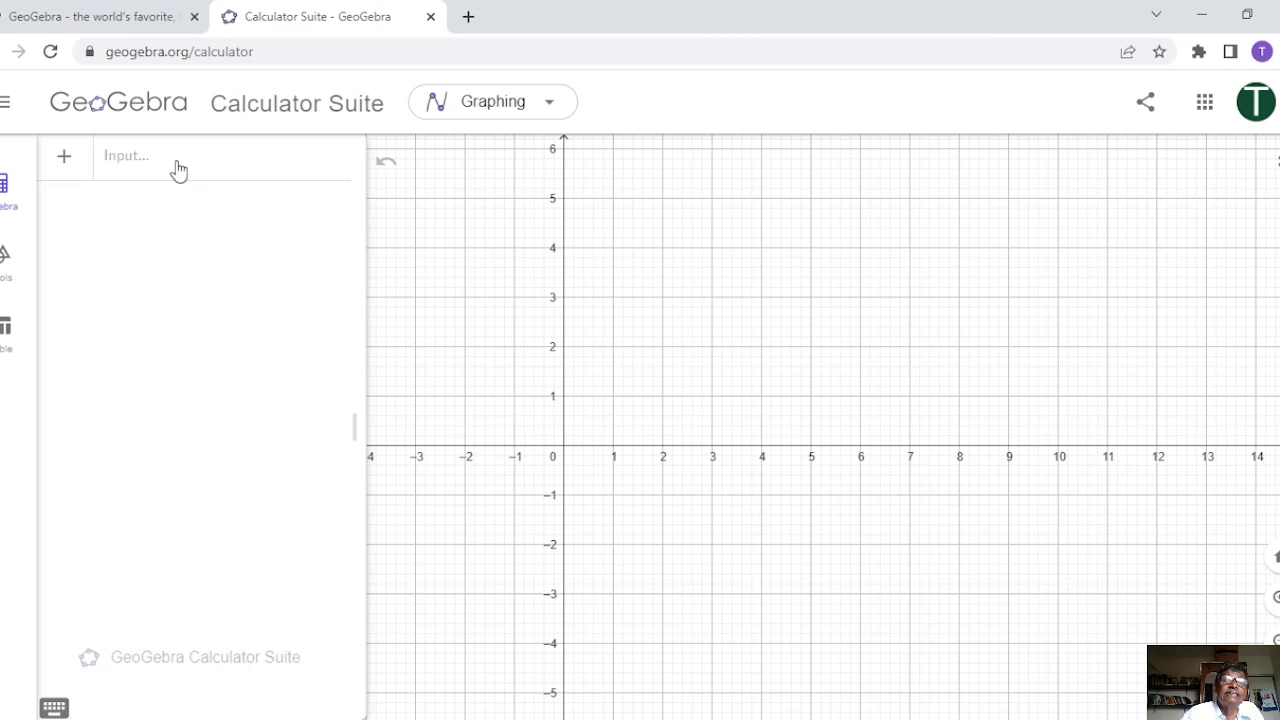
Create a slider a in the empty construction and set its minimum to 1
click(175, 161)
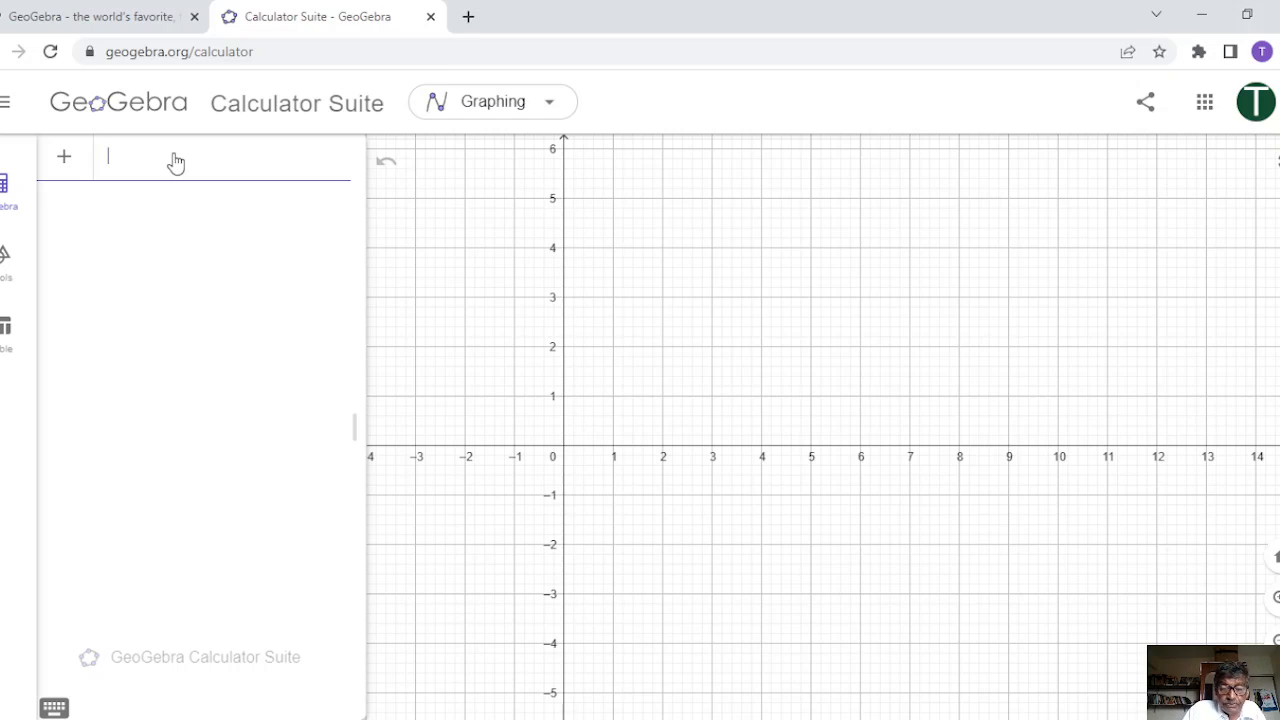
text(a)
key(Return)
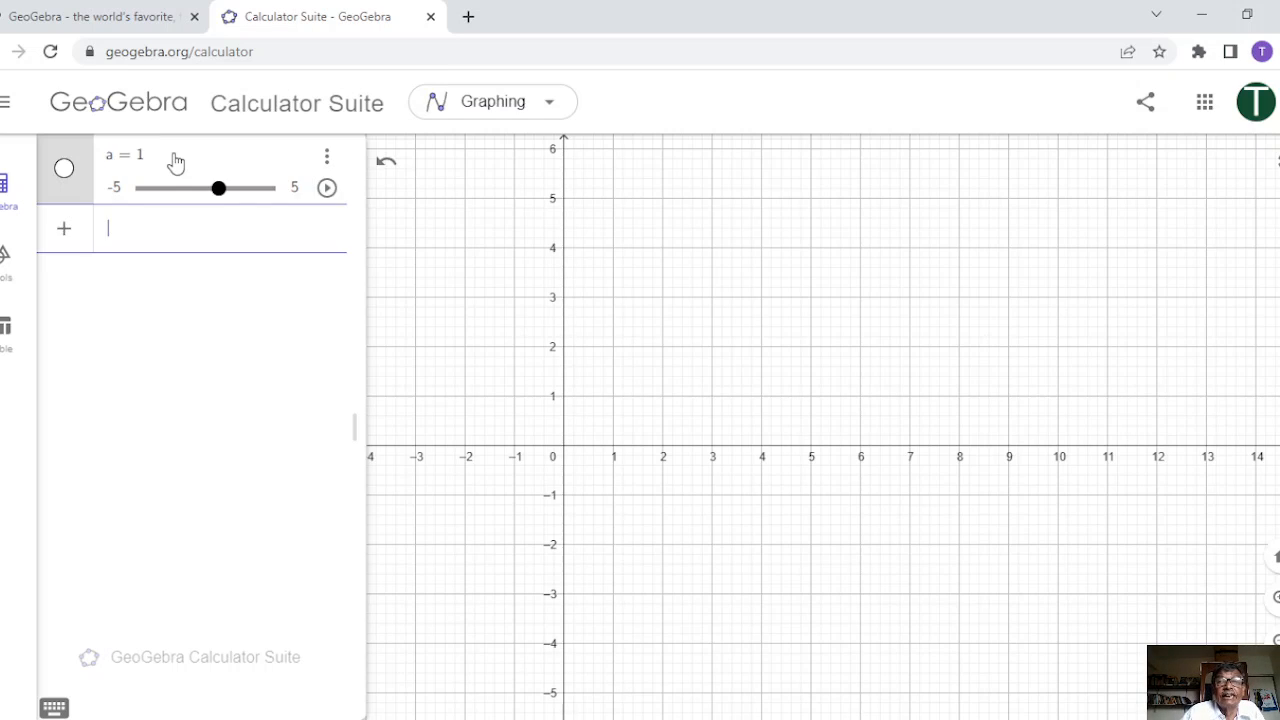
click(327, 157)
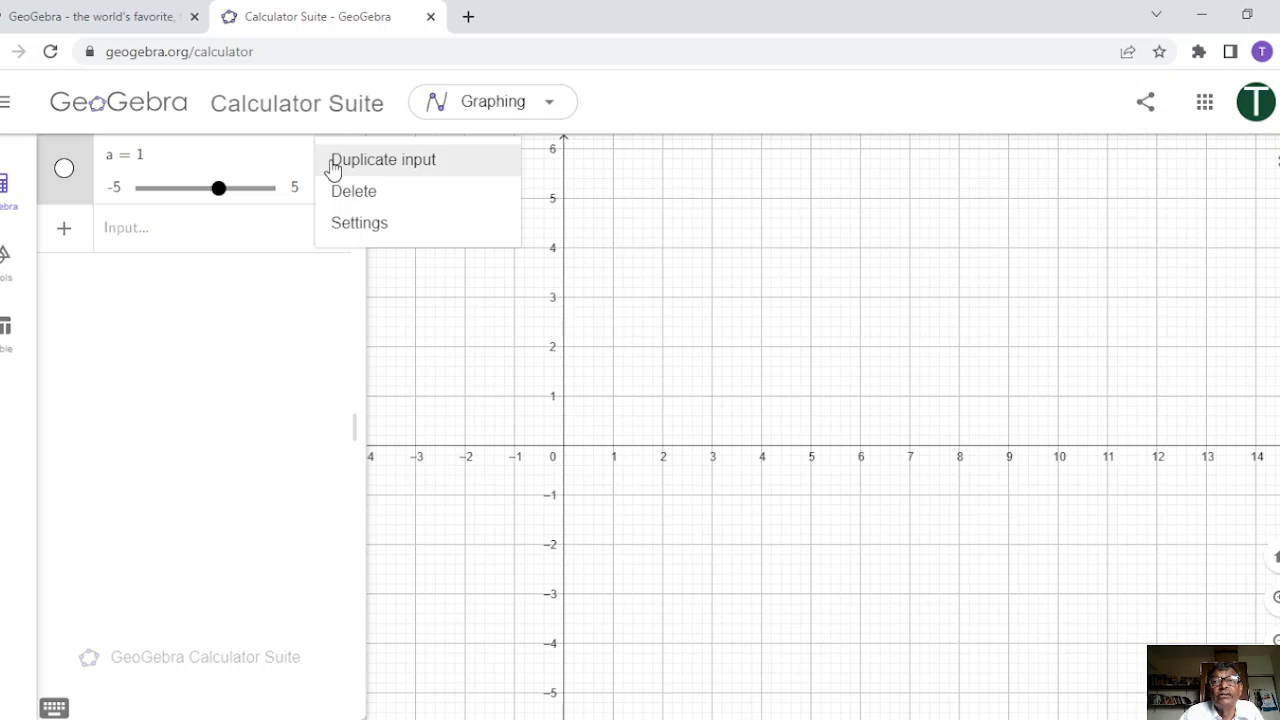
click(352, 230)
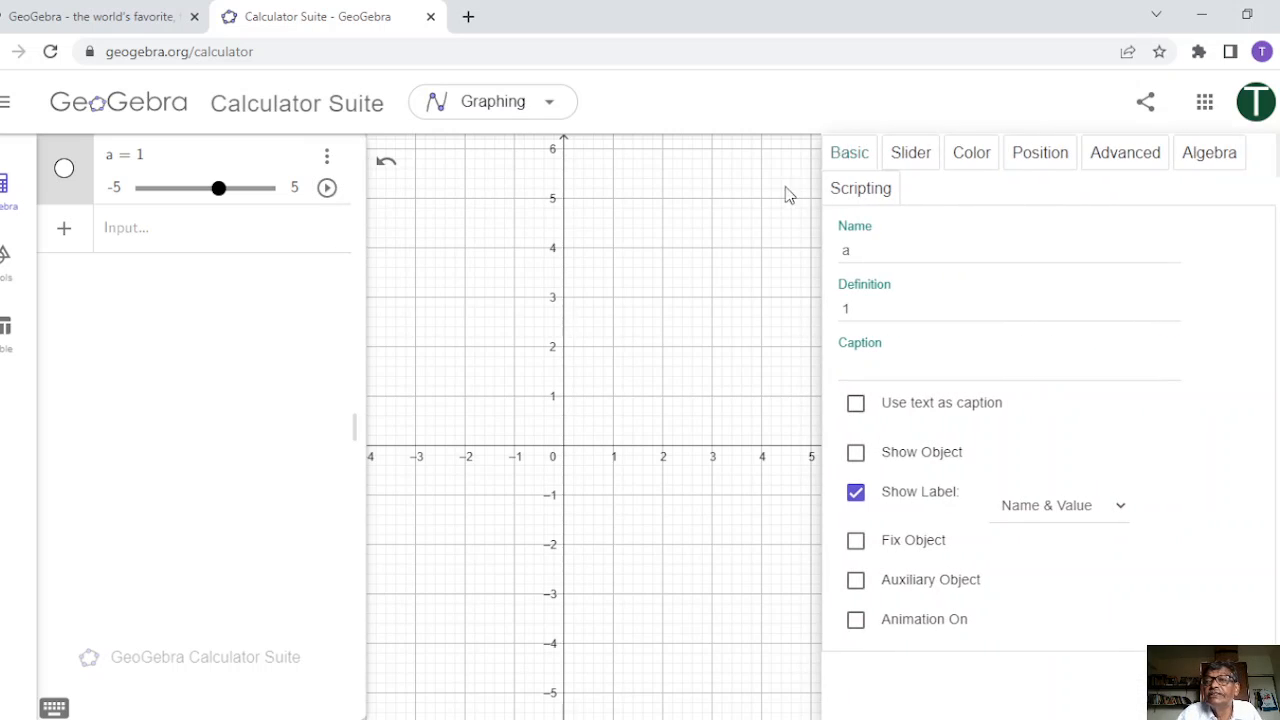
click(915, 162)
drag(868, 241, 840, 240)
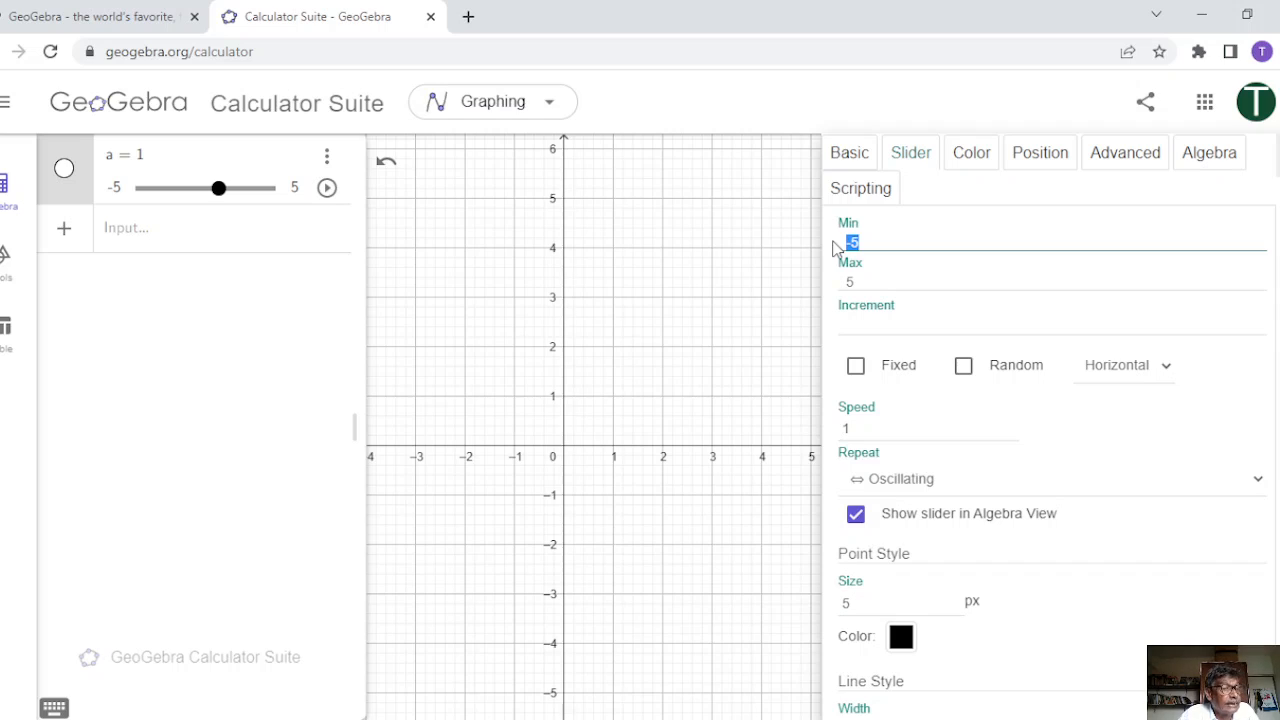
text(1)
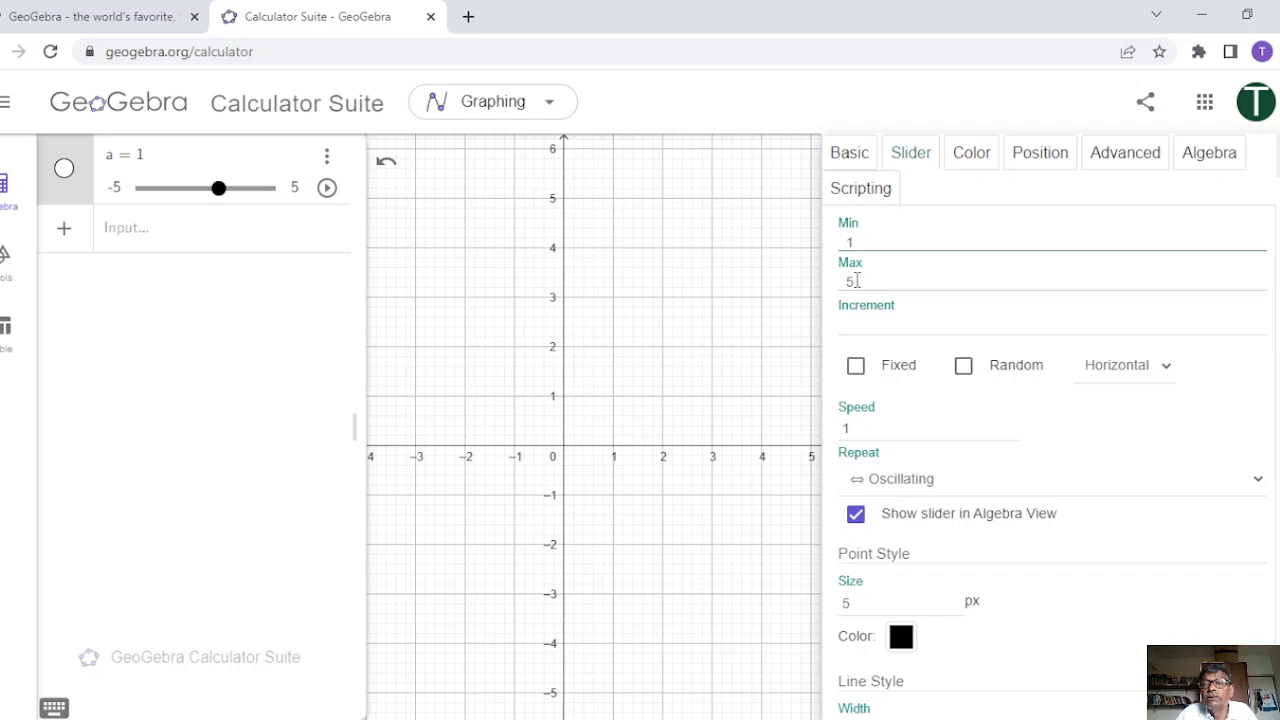
Set the maximum of slider a to 40 and its increment to 1, and close its settings
drag(852, 281, 840, 281)
click(834, 279)
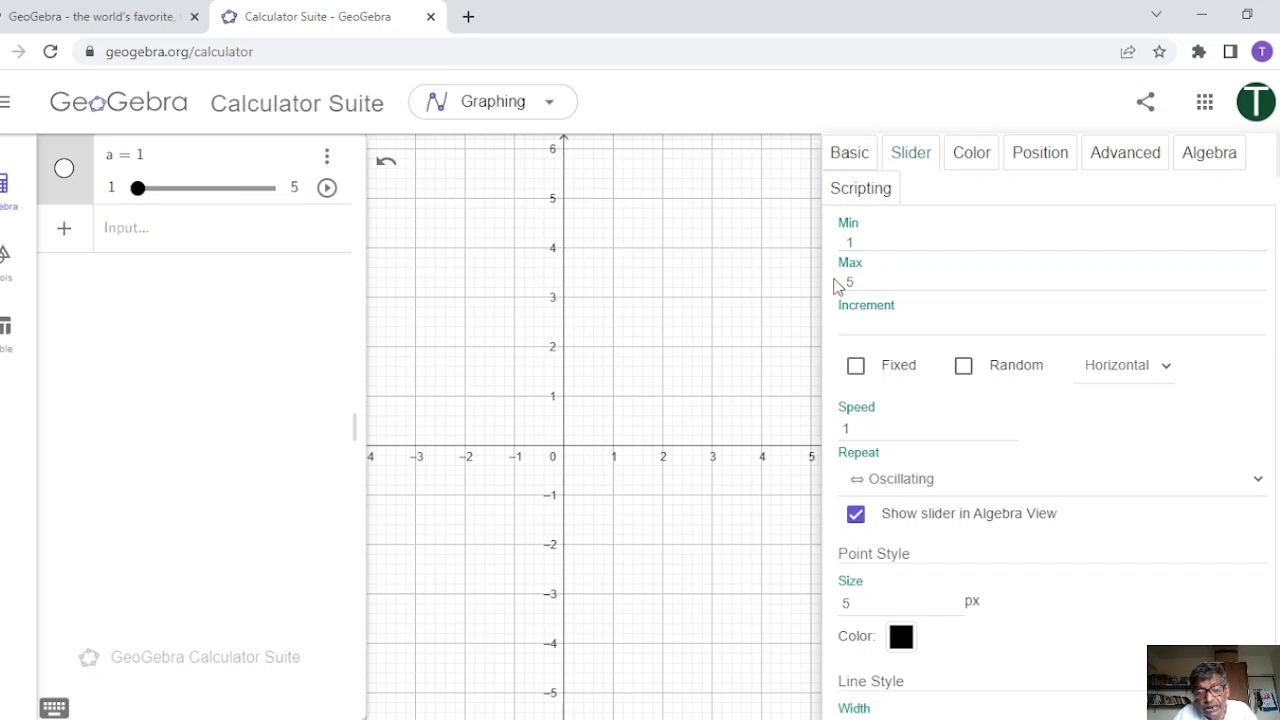
click(850, 283)
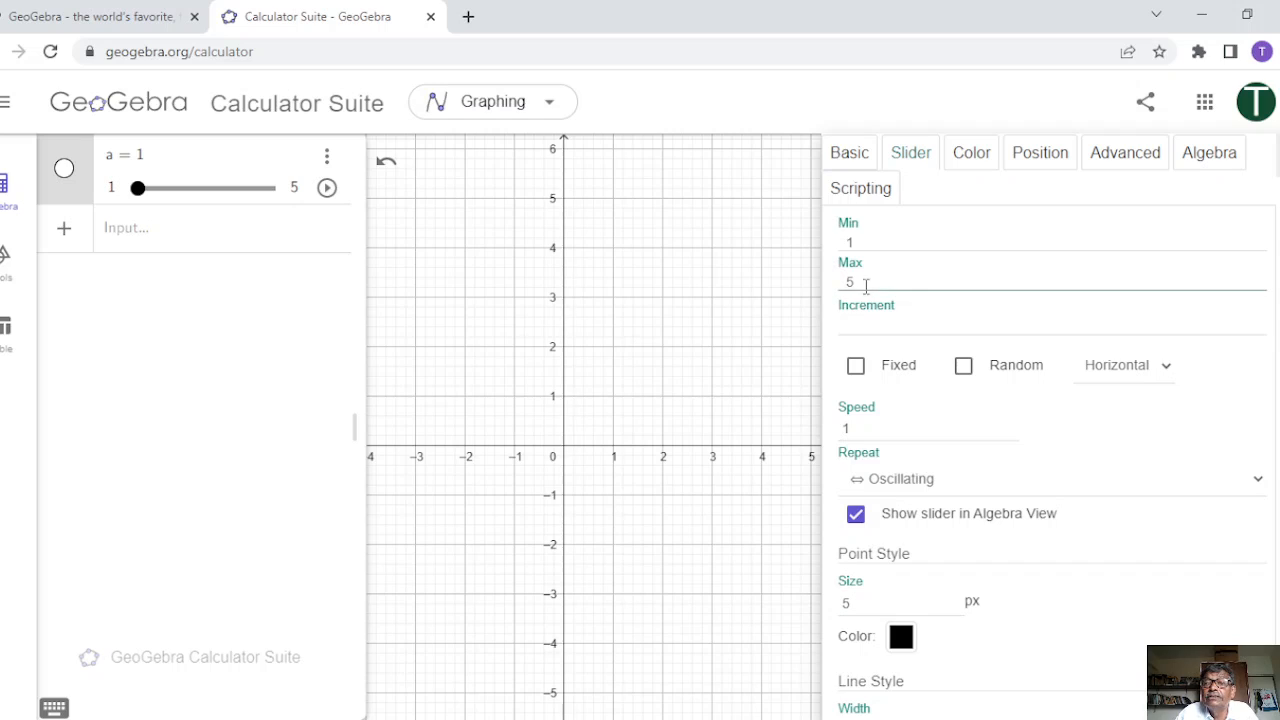
drag(866, 285, 840, 282)
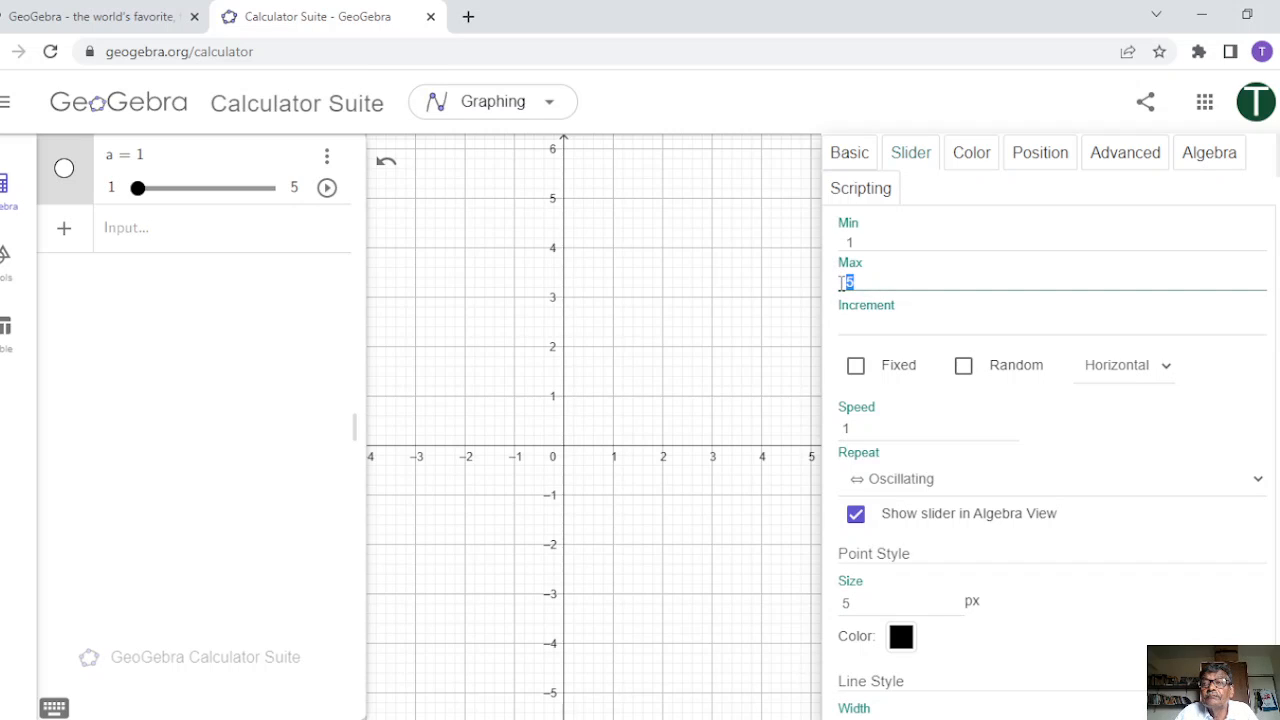
text(40)
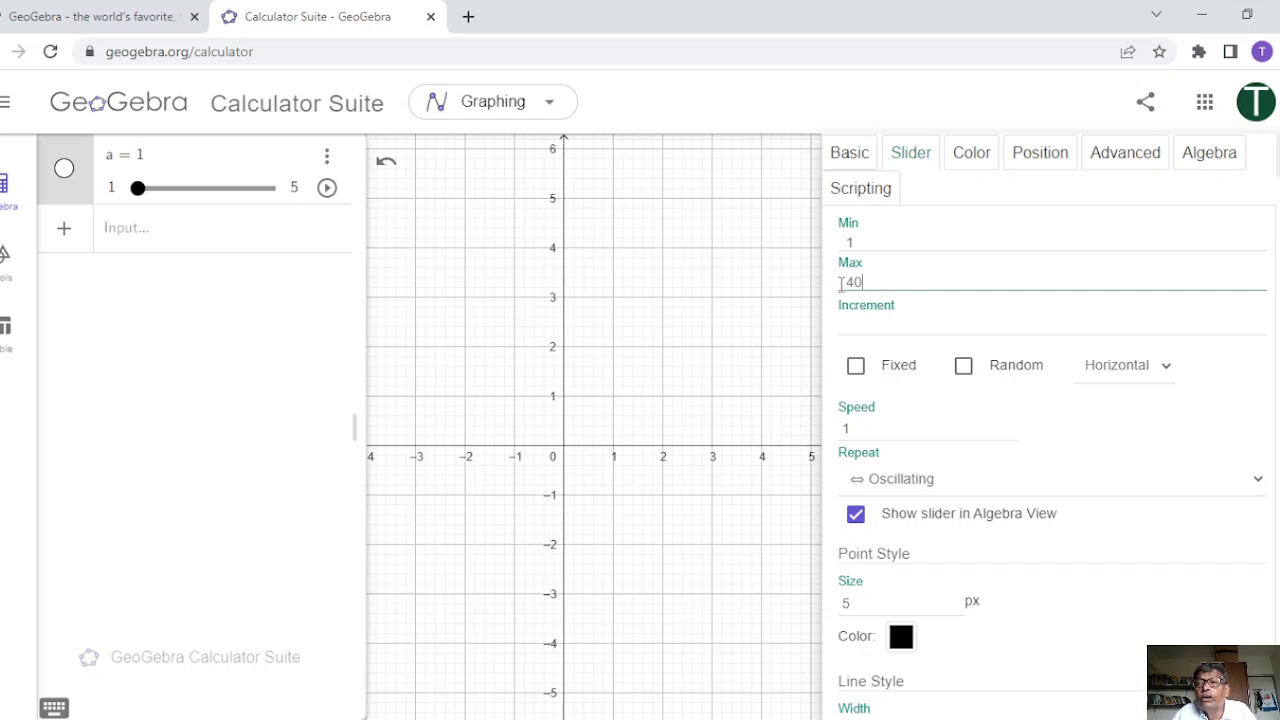
click(846, 318)
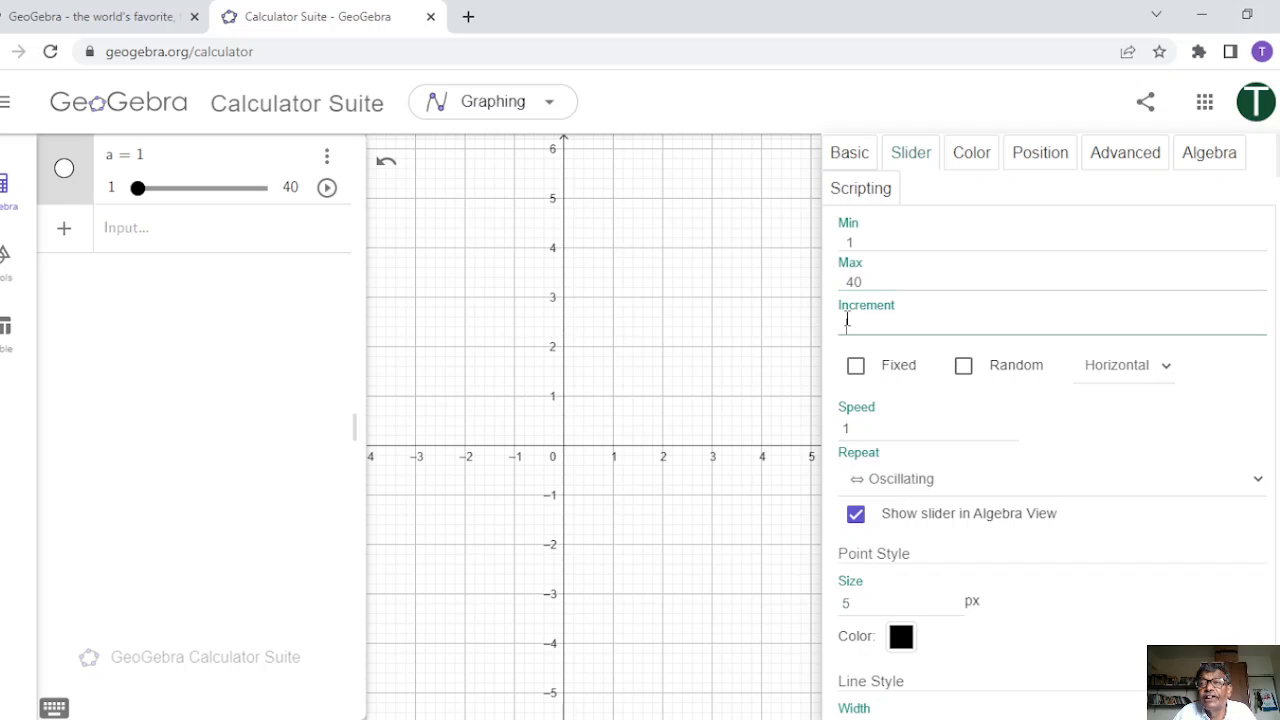
text(1)
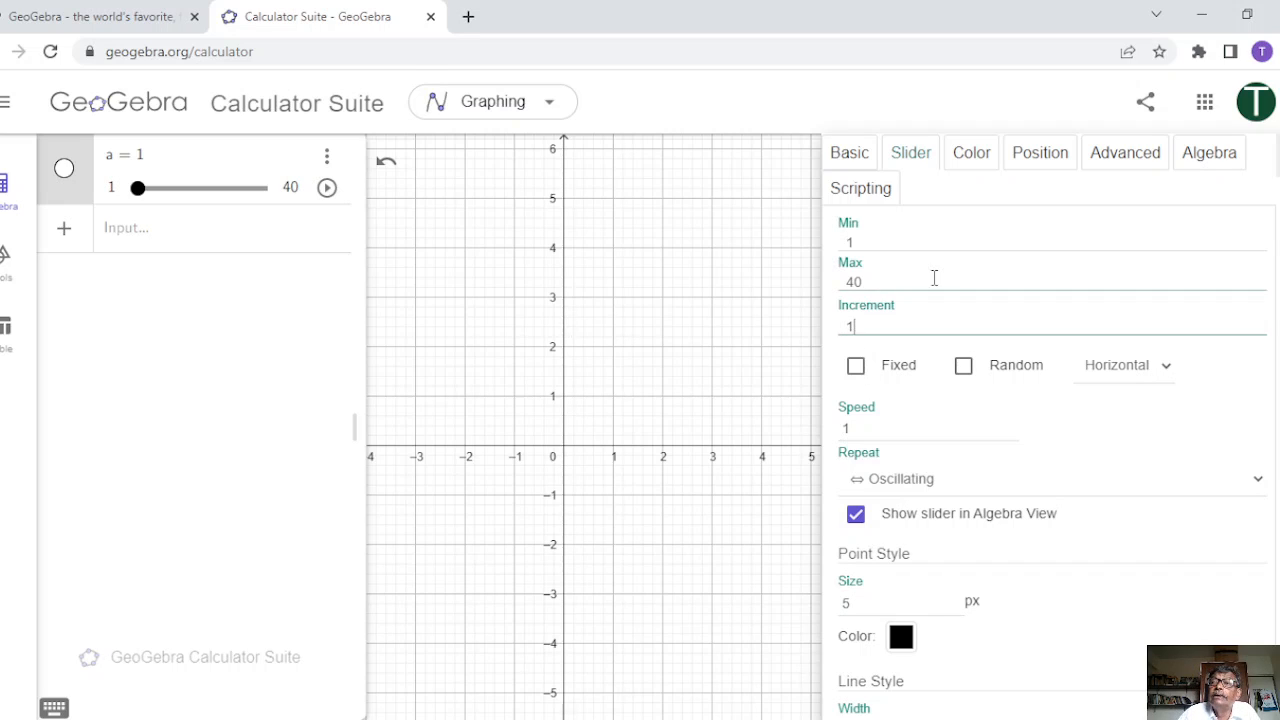
click(1268, 180)
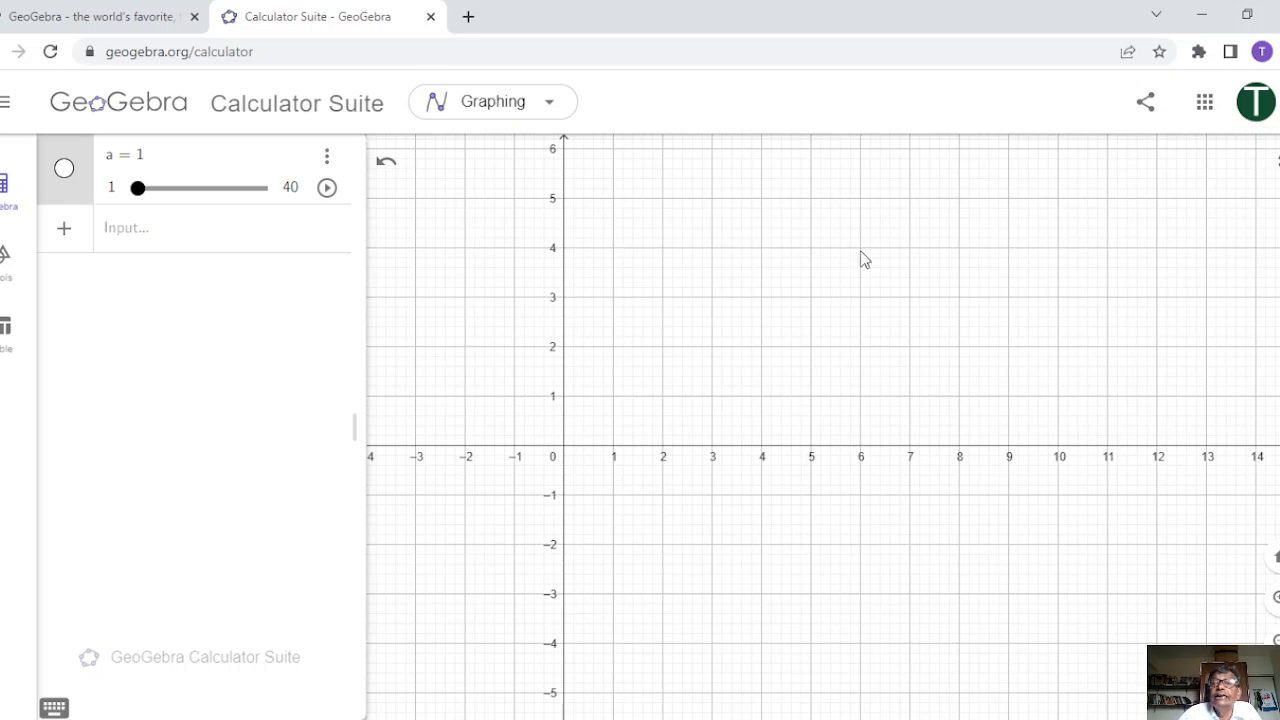
Define point C at (0, 0) and point B at (2, 0)
click(141, 238)
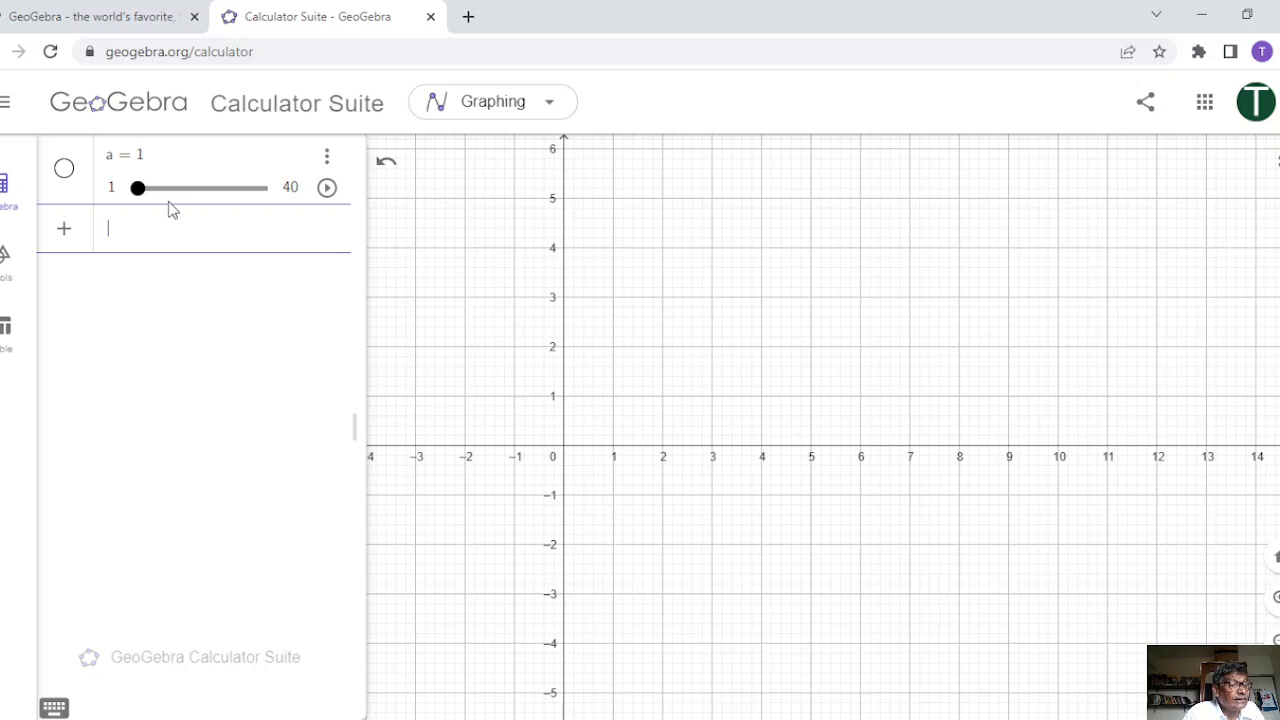
text(C)
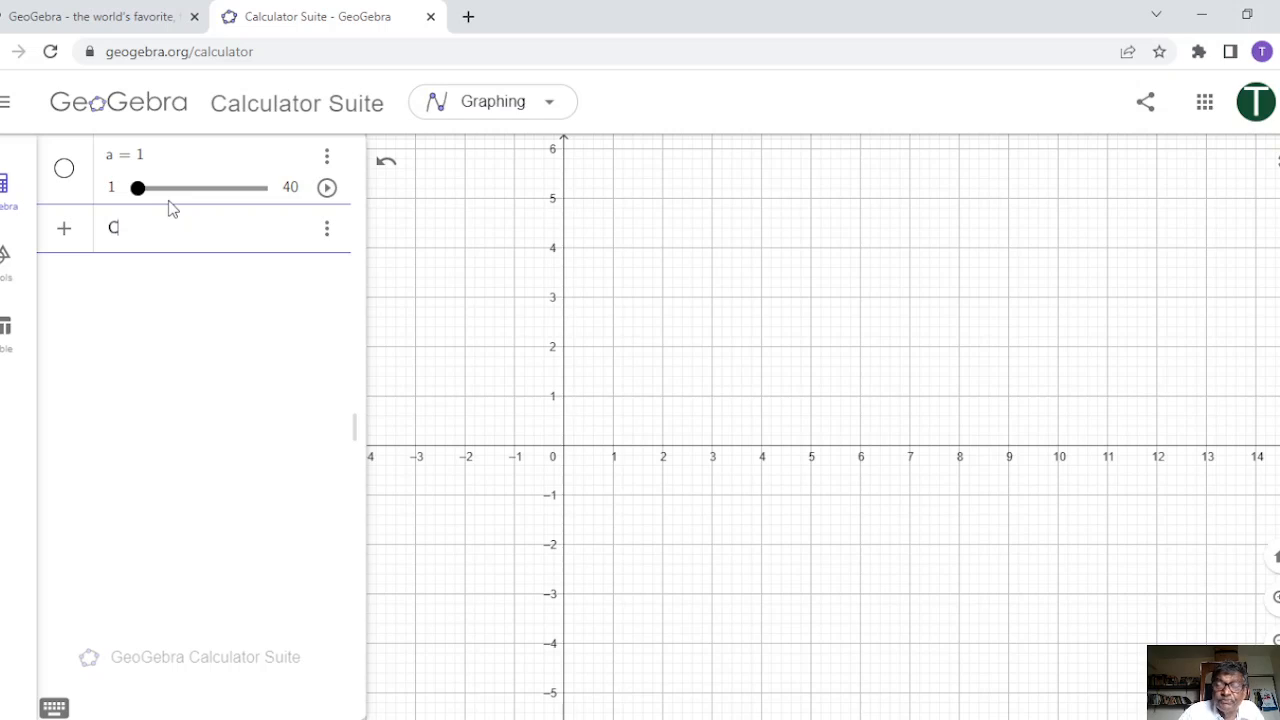
text(()
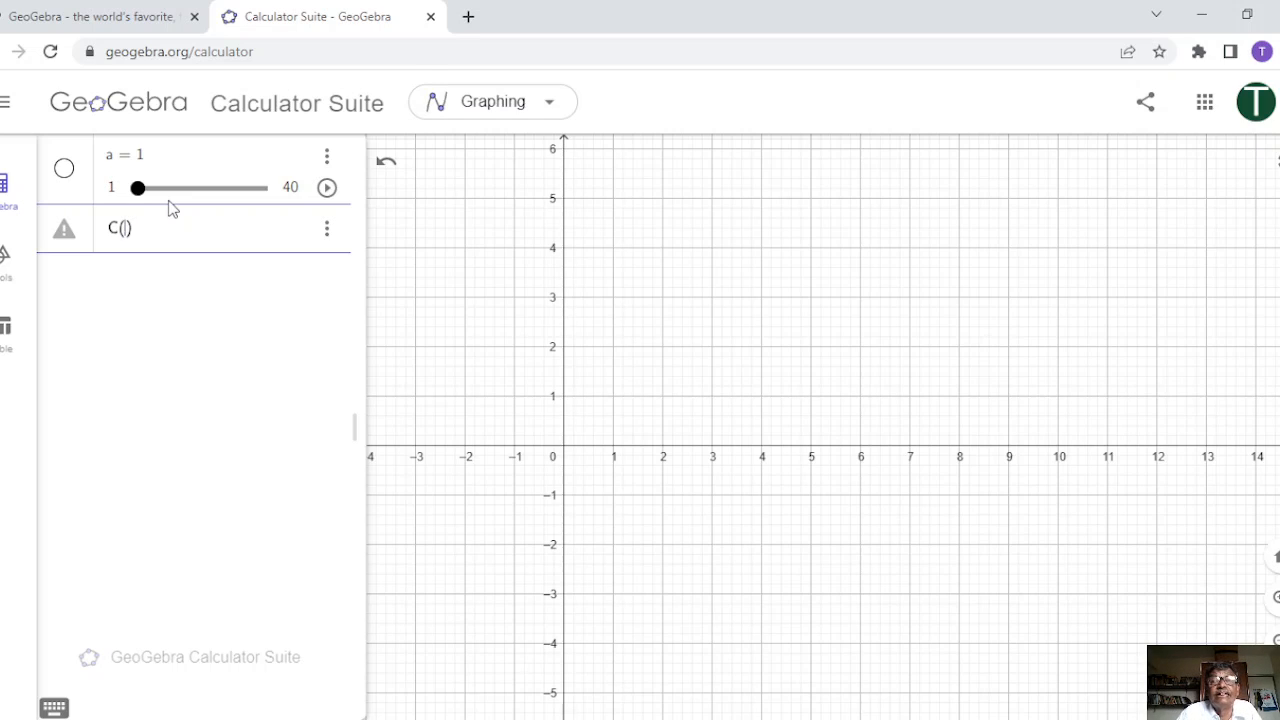
text(0, 0)
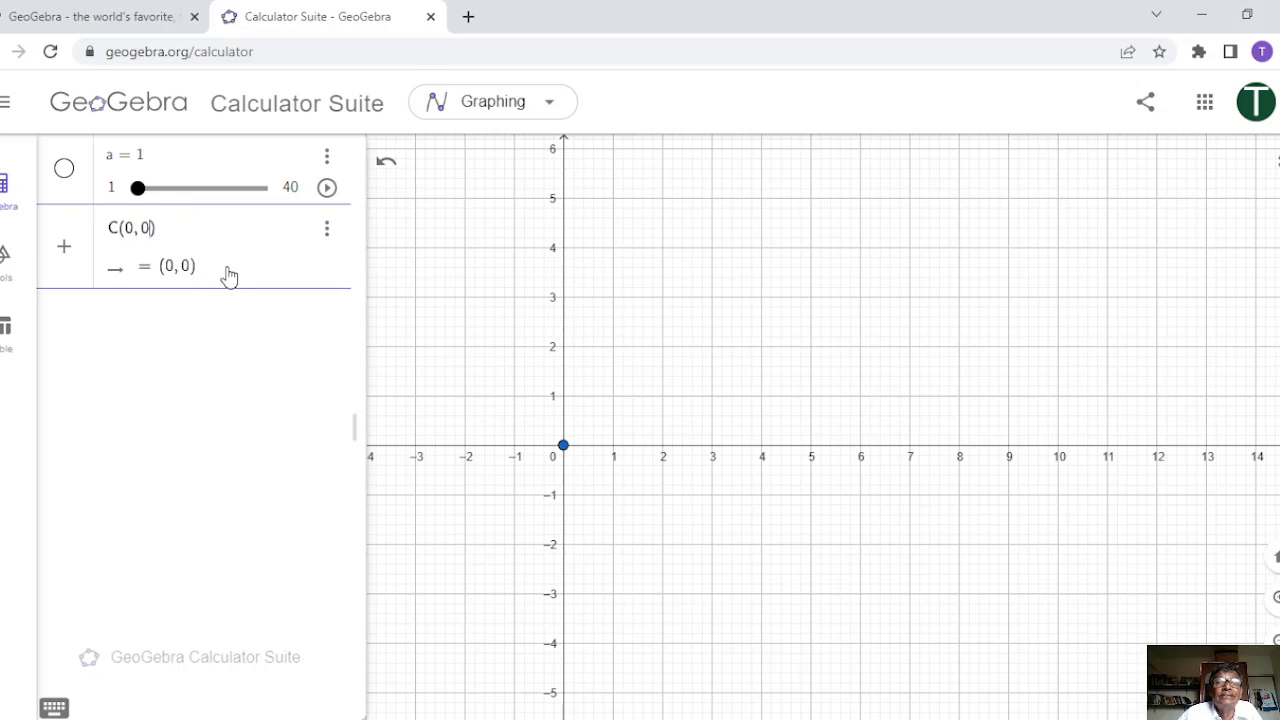
key(Return)
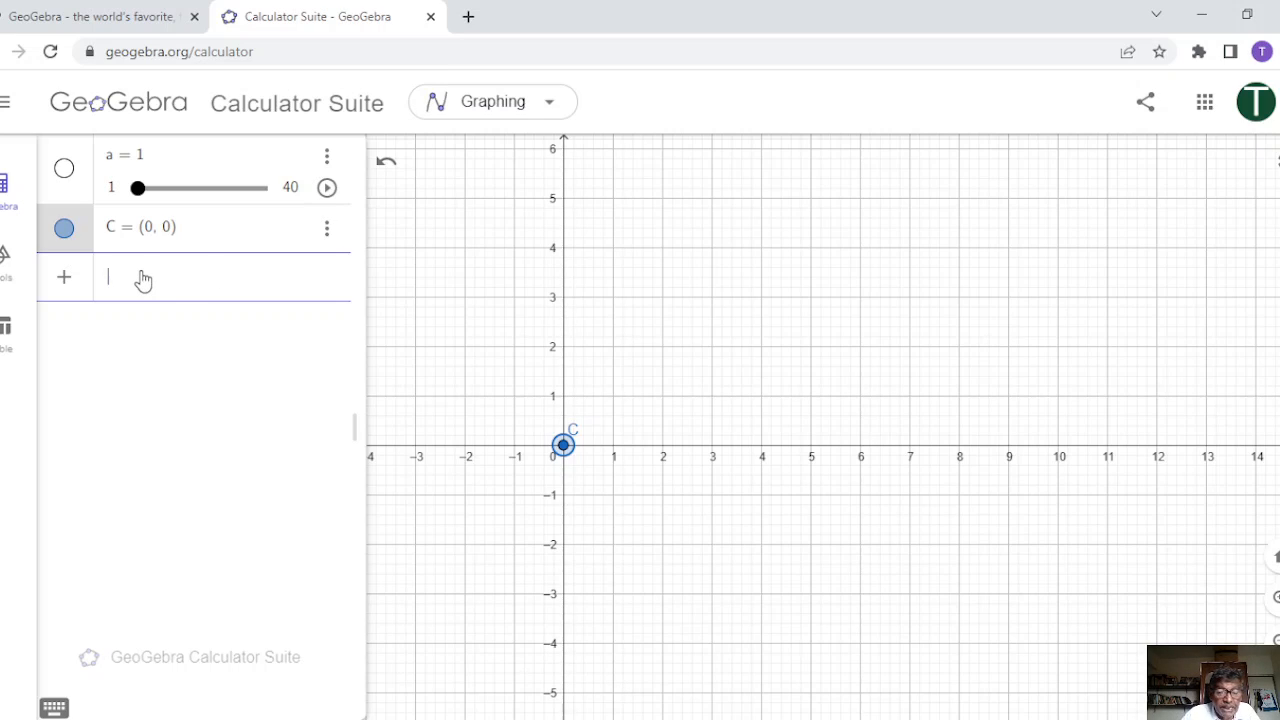
text(B)
text((2,)
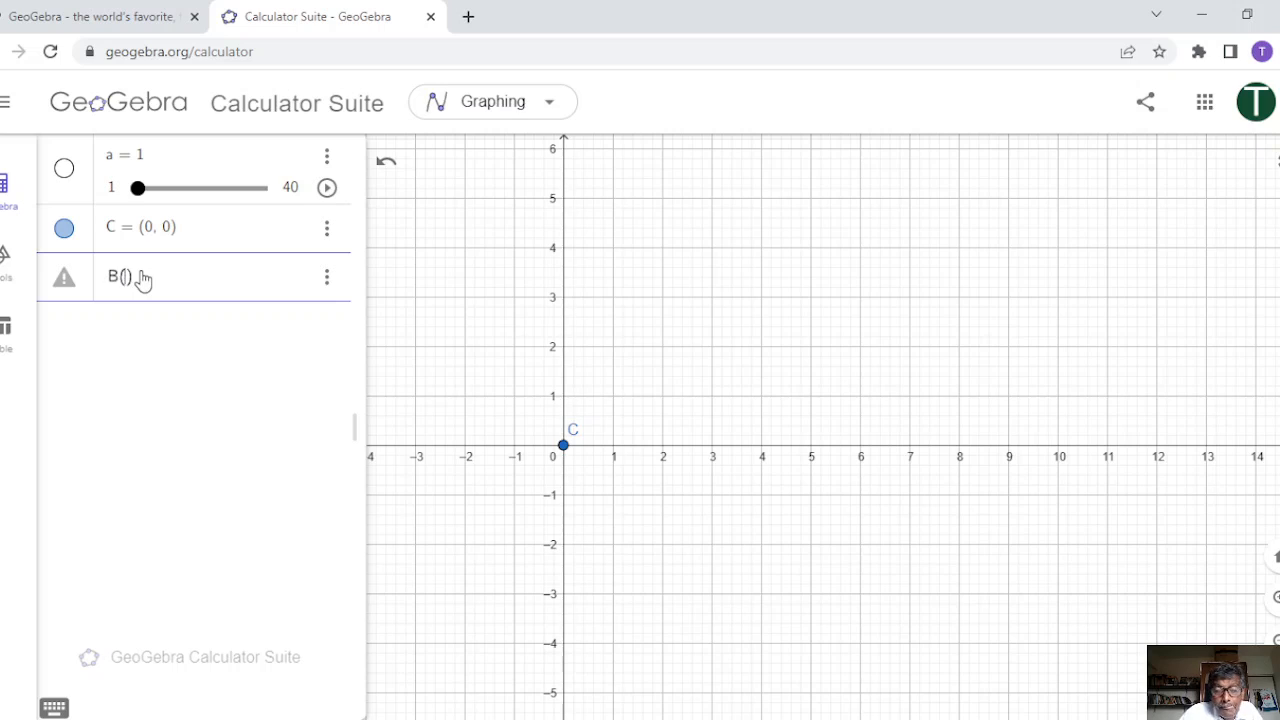
text(0)
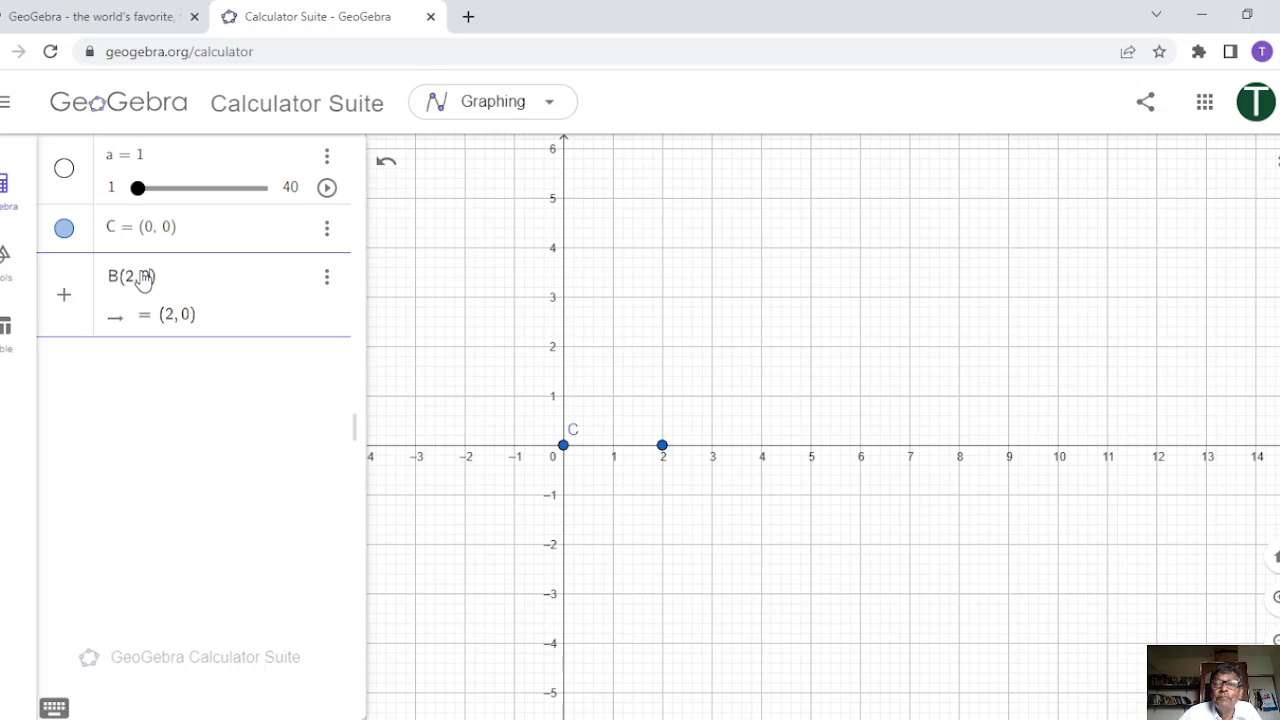
key(Return)
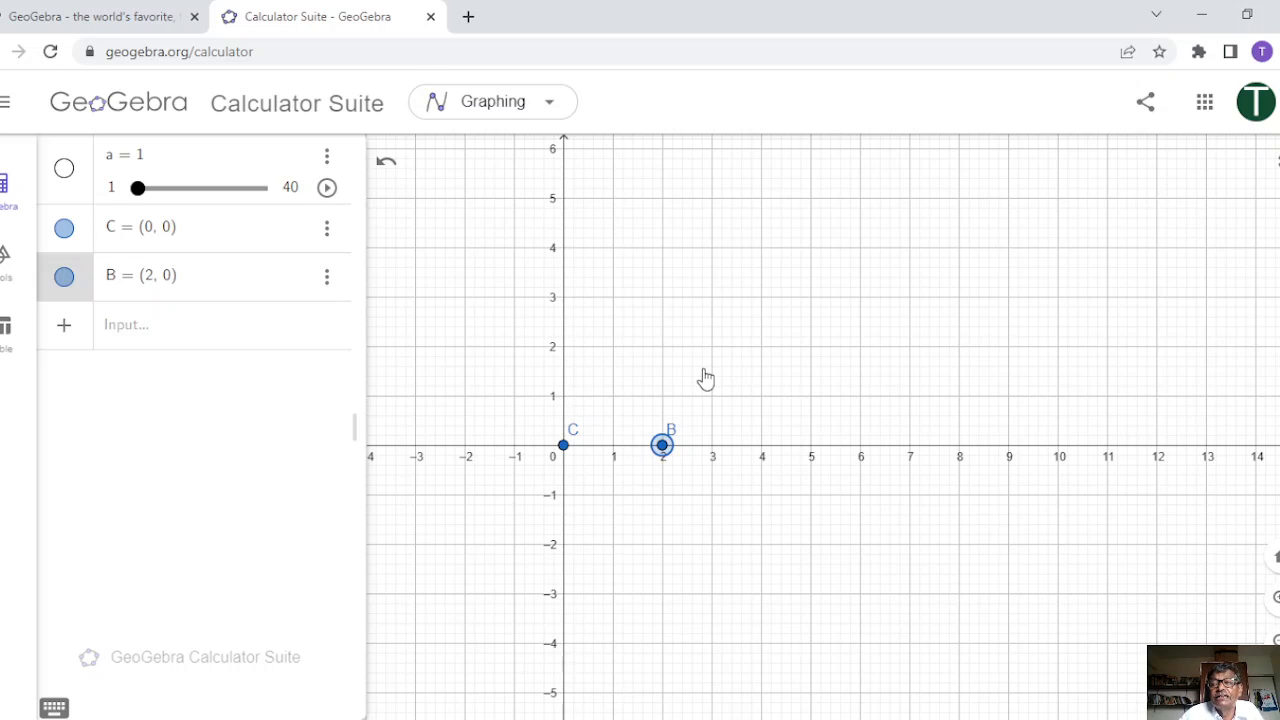
Create a circle centred at C with radius Segment(C, B), entered as Circle(C, Segment(C, B))
drag(705, 378, 788, 370)
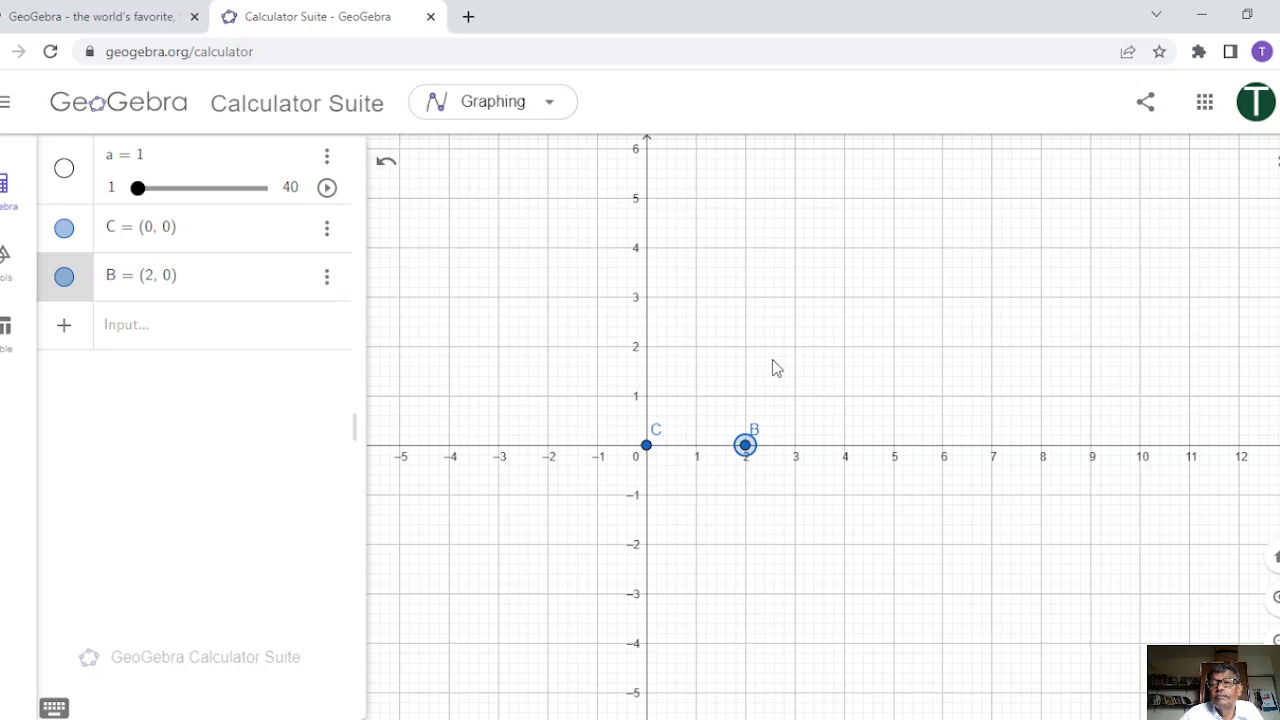
click(772, 362)
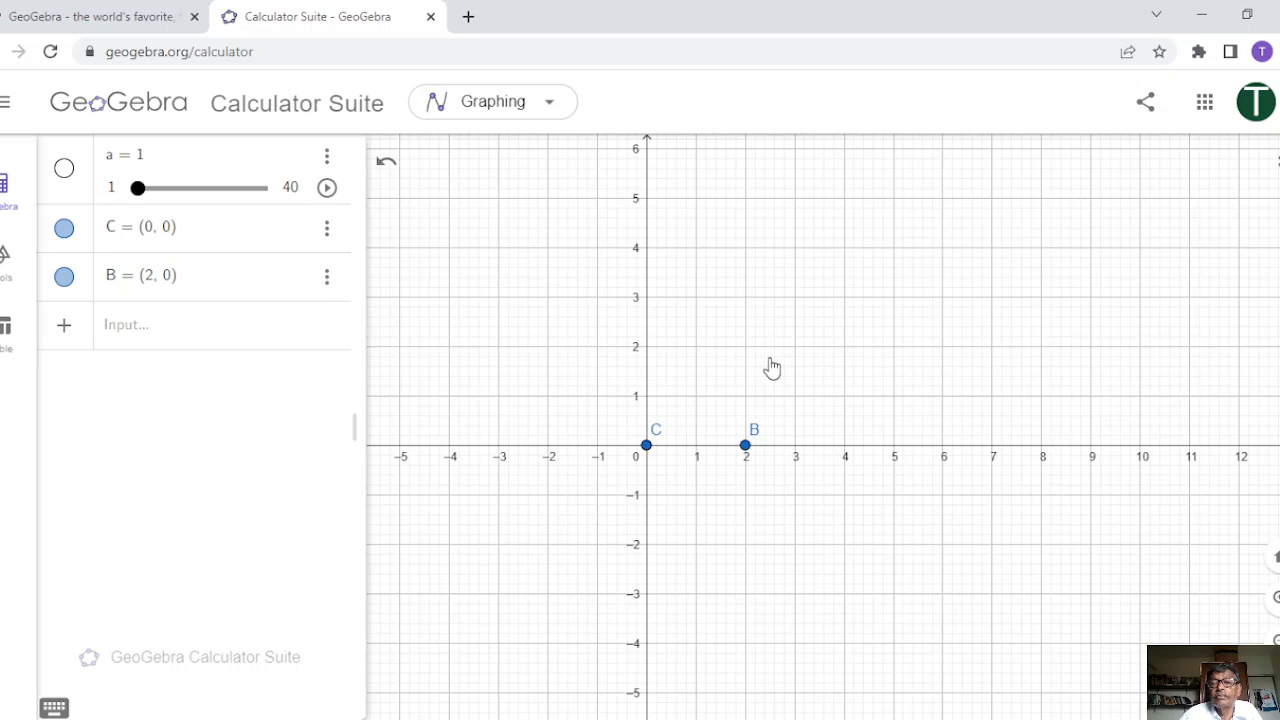
drag(772, 362, 952, 370)
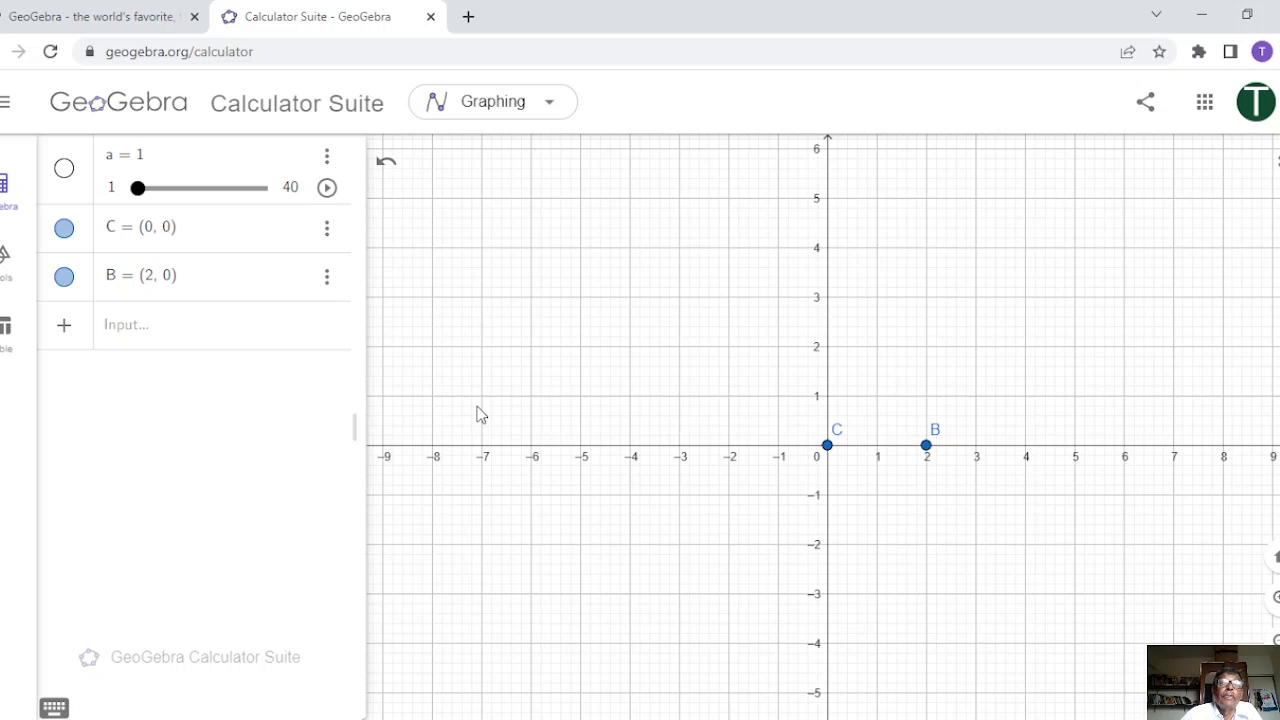
click(128, 337)
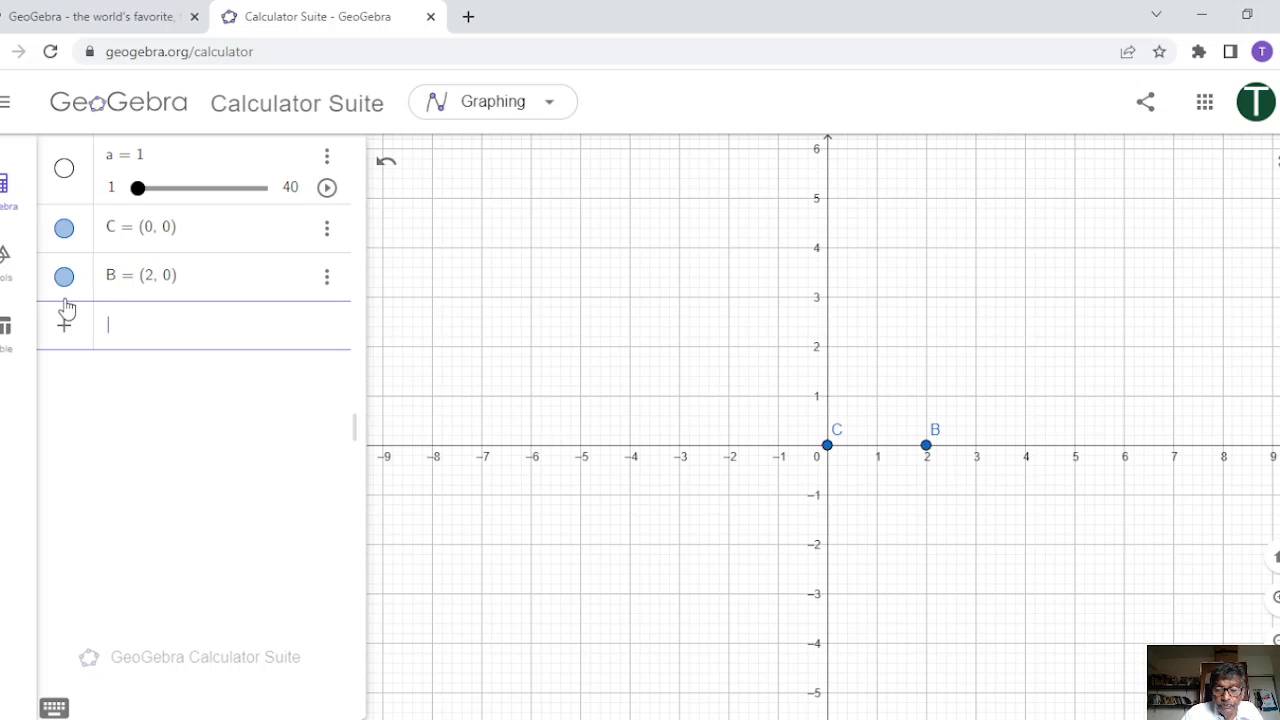
text(Circle)
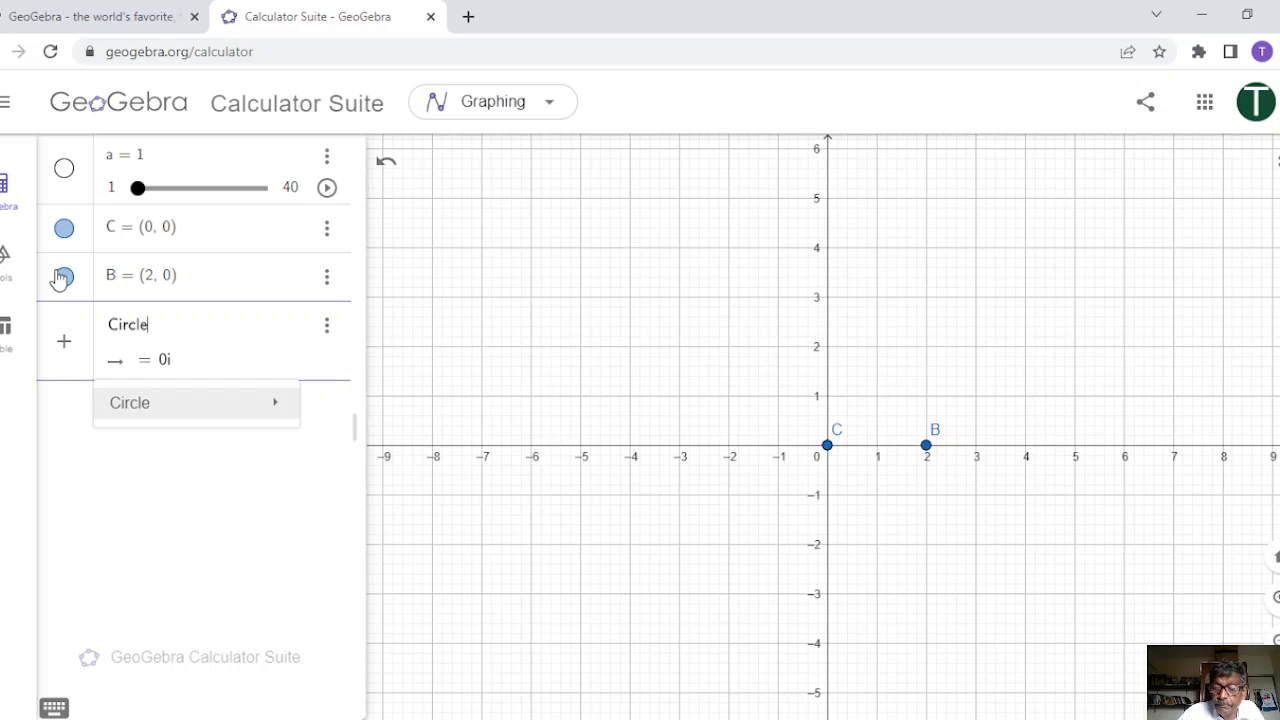
text(()
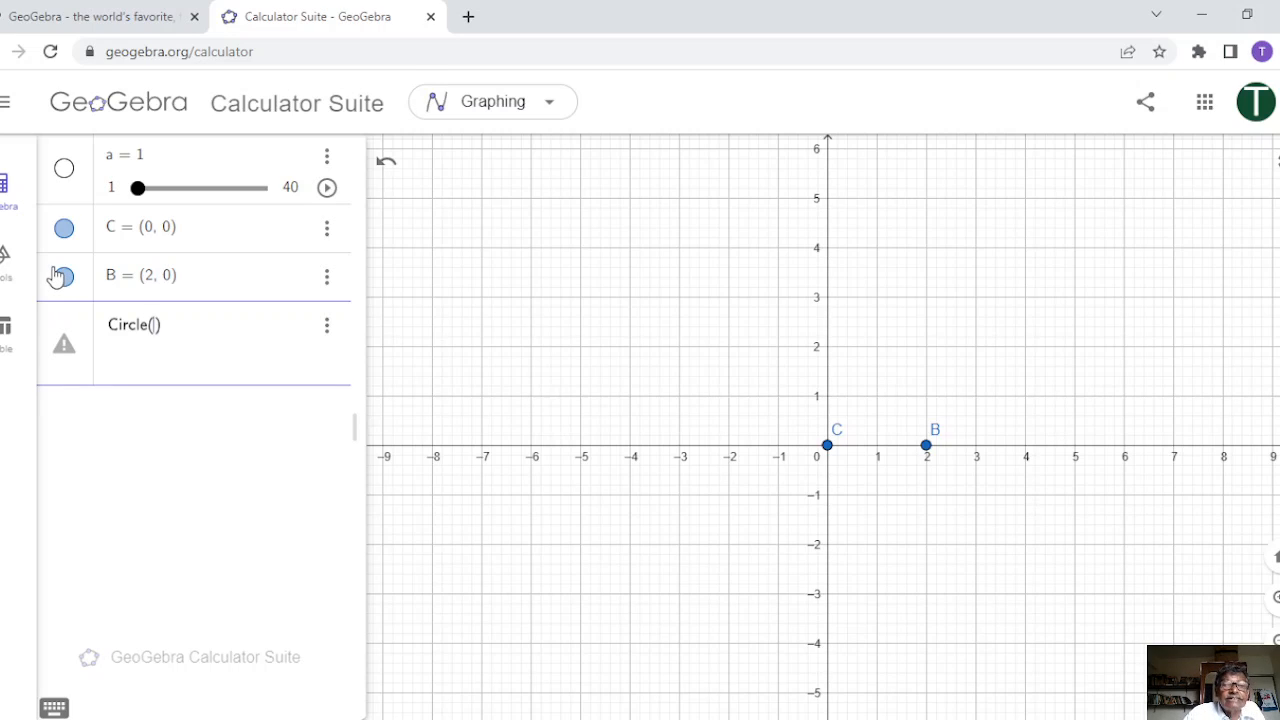
text(C)
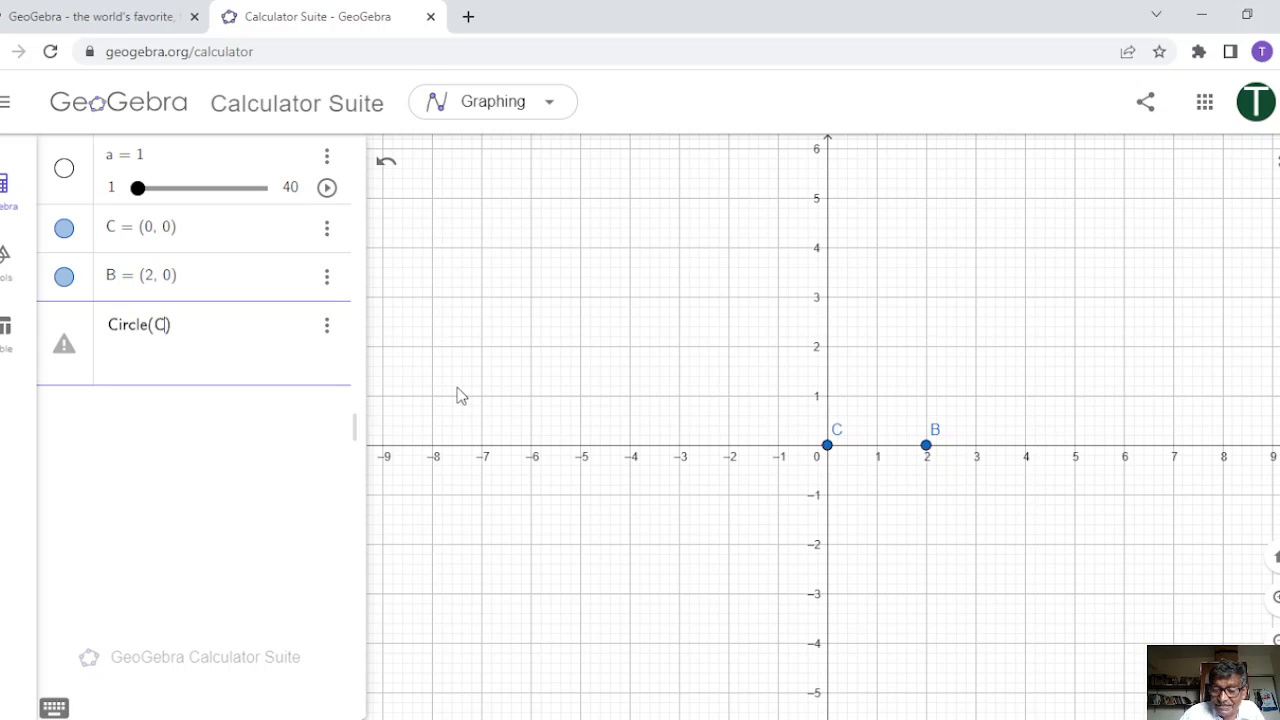
text(, )
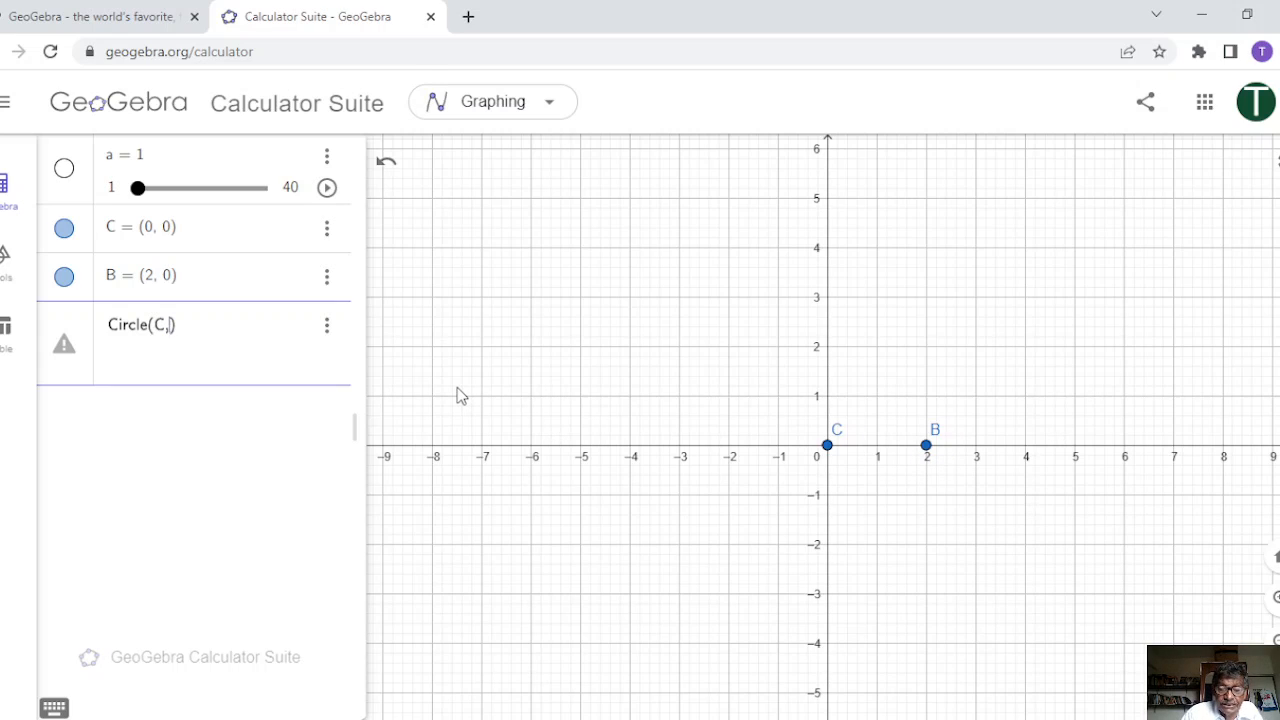
text(Segmen)
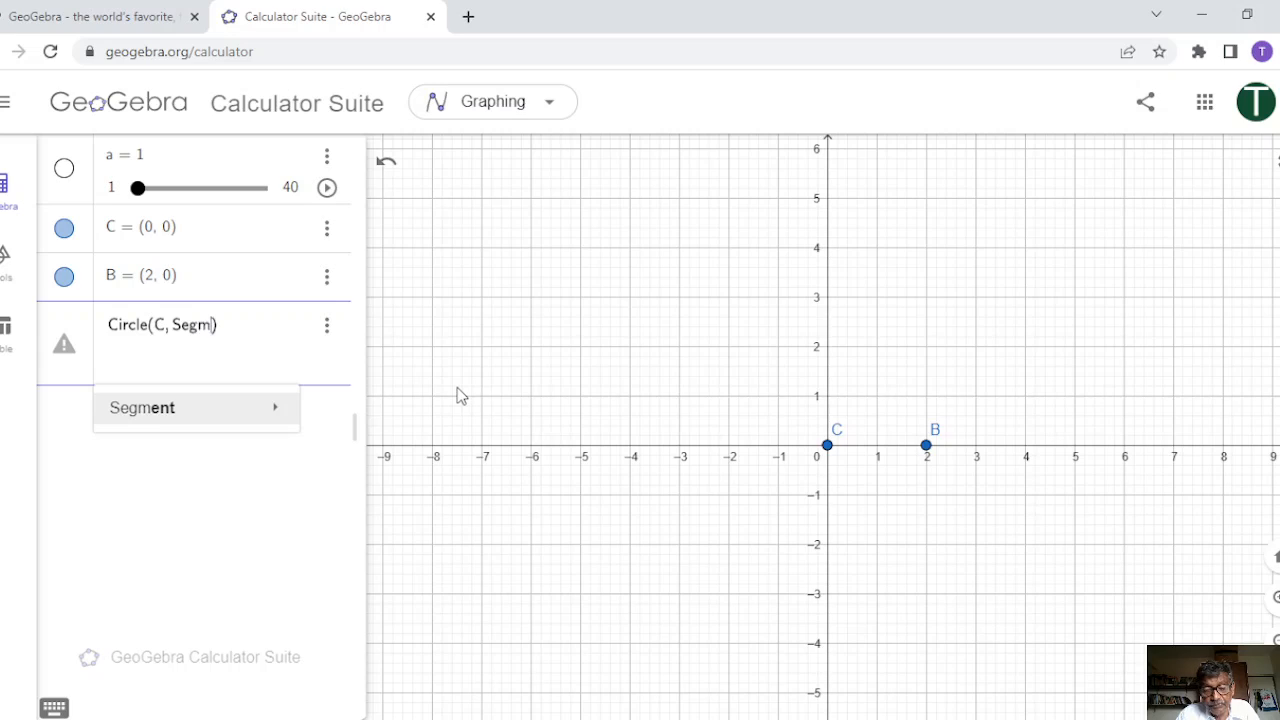
text(t)
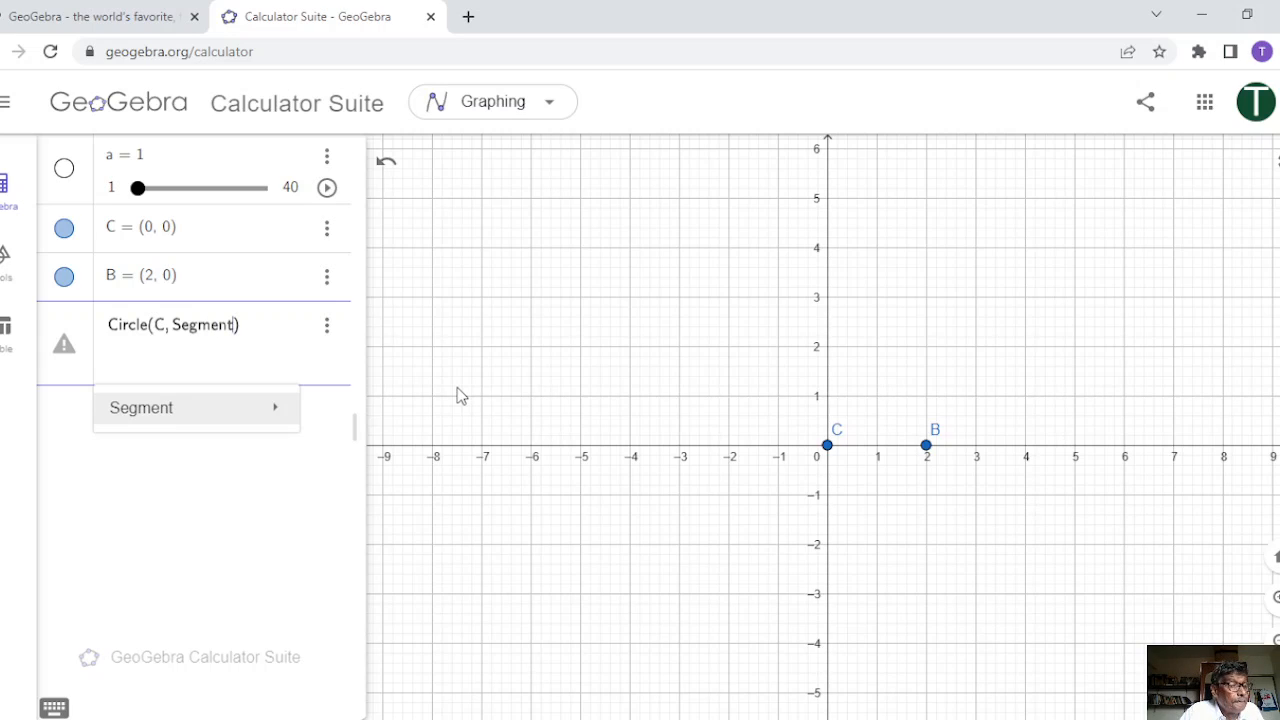
key(Return)
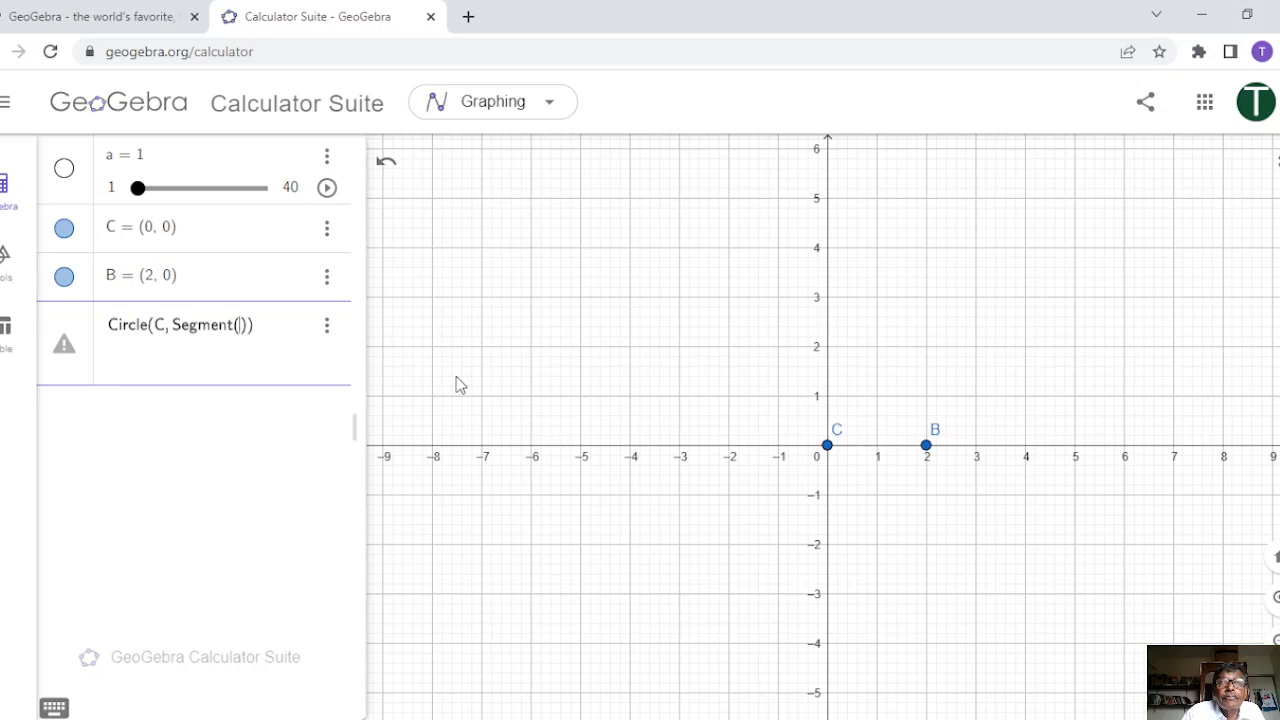
text(C)
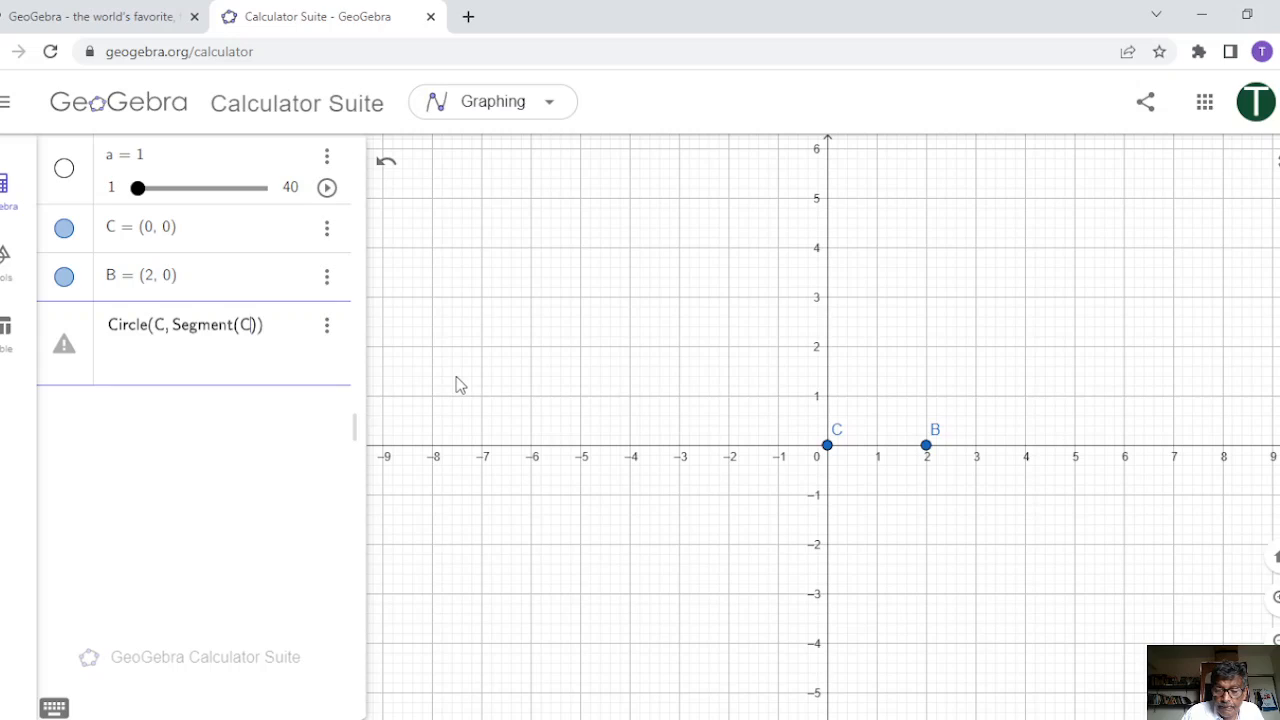
text(B)
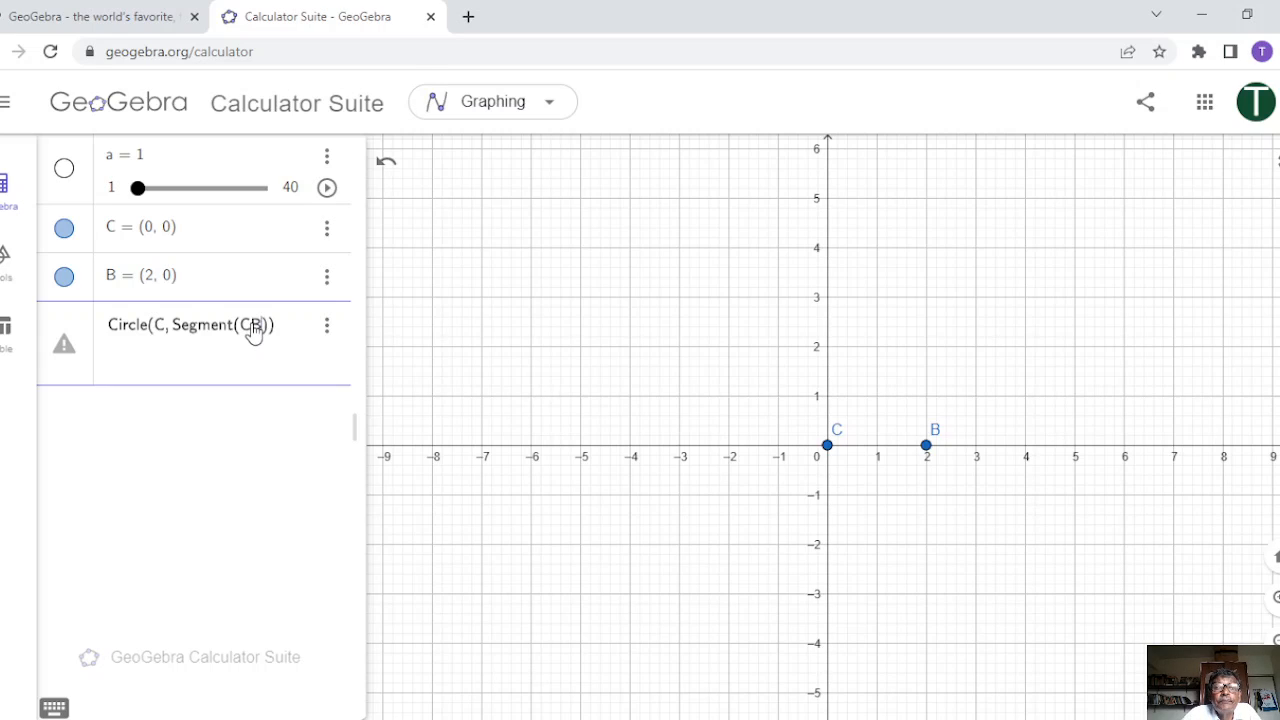
text(,)
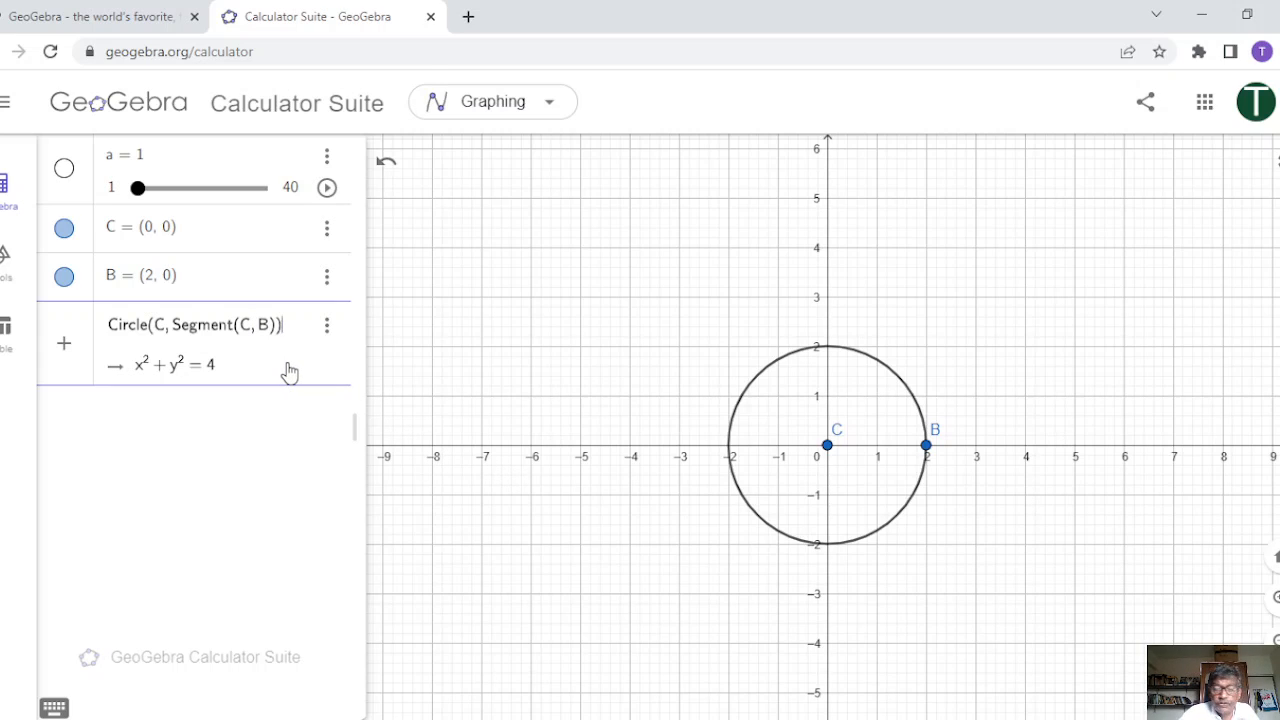
key(Return)
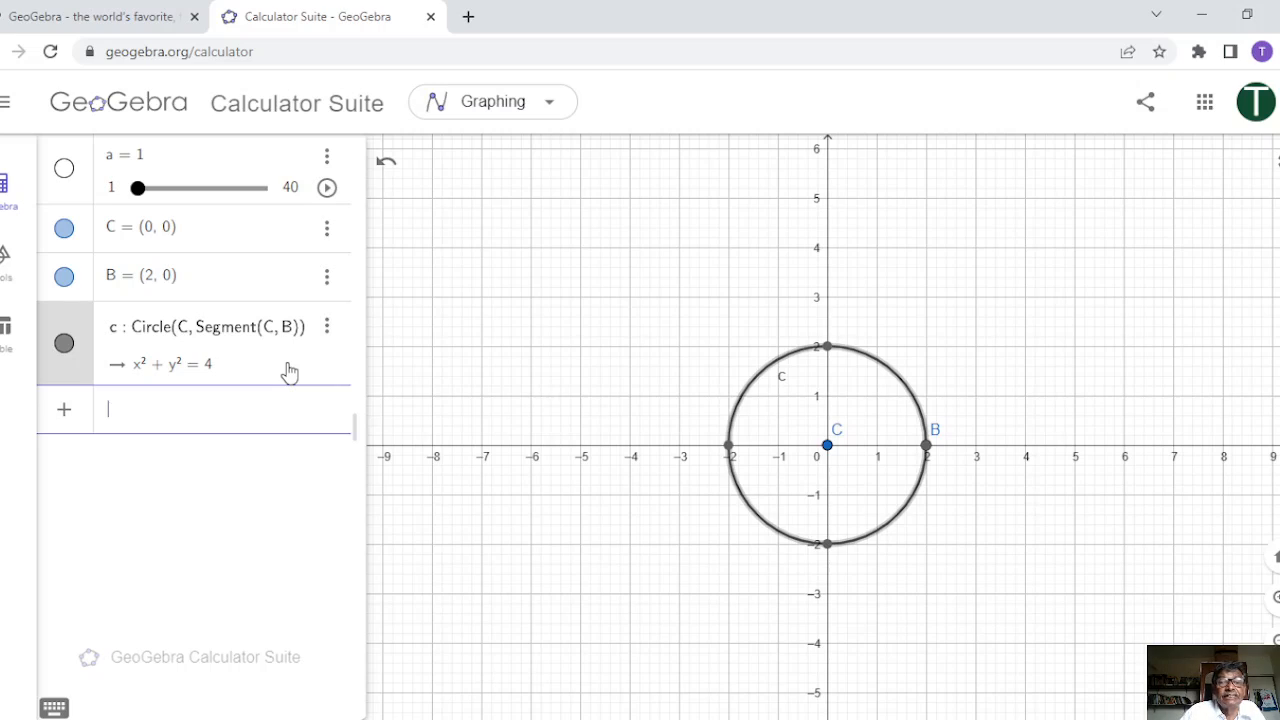
Begin a Sequence command whose expression rotates B about C by the angle 2 pi k/a: Rotate(B, 2 pi k/a, C)
text(S)
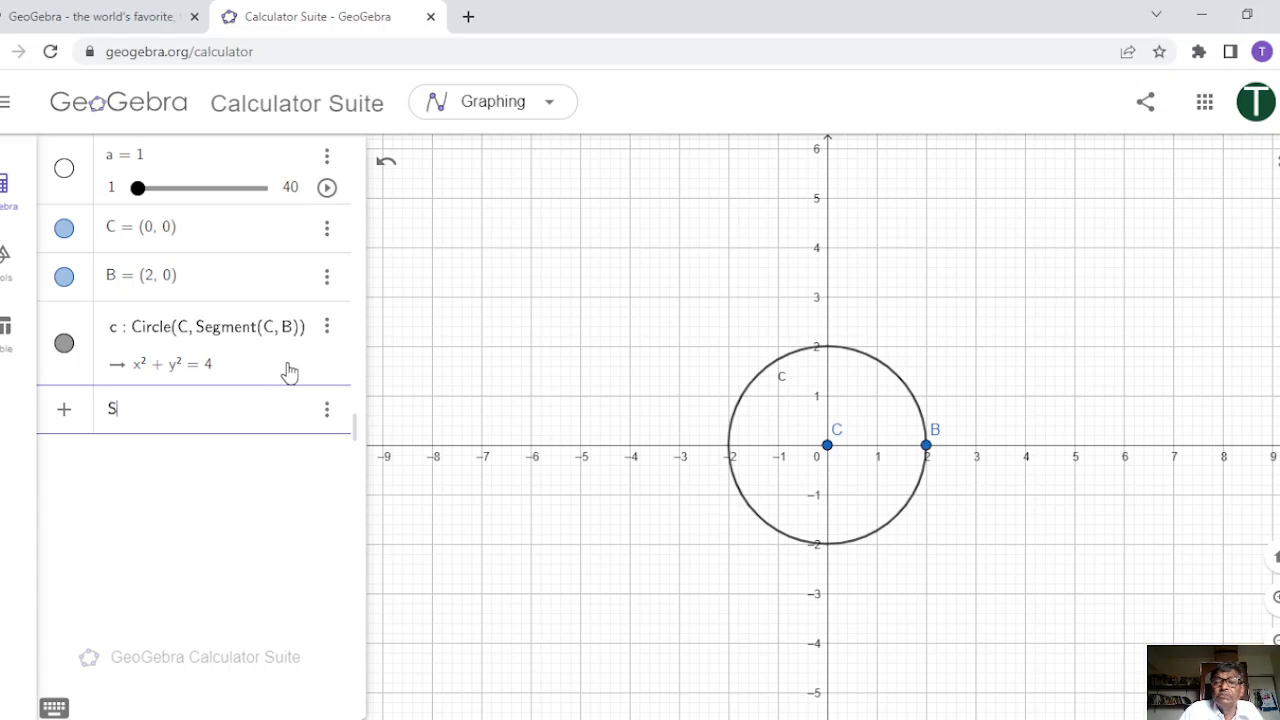
text(equ)
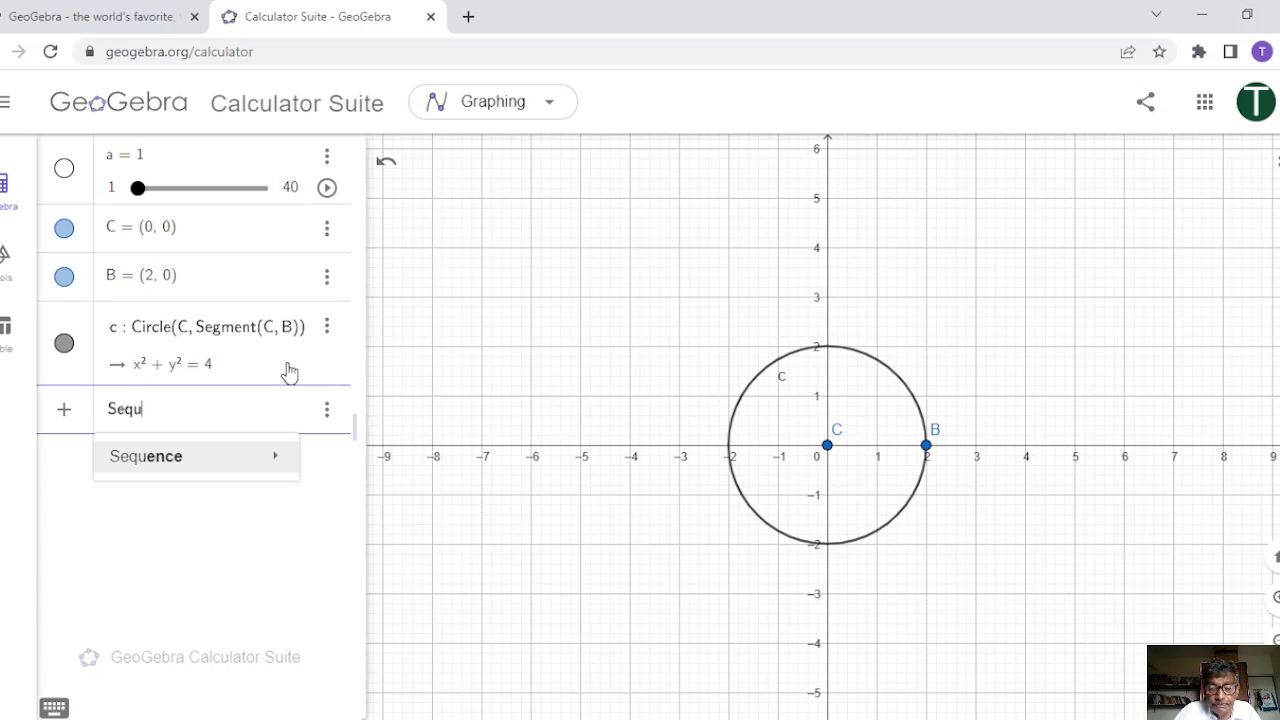
text(ence)
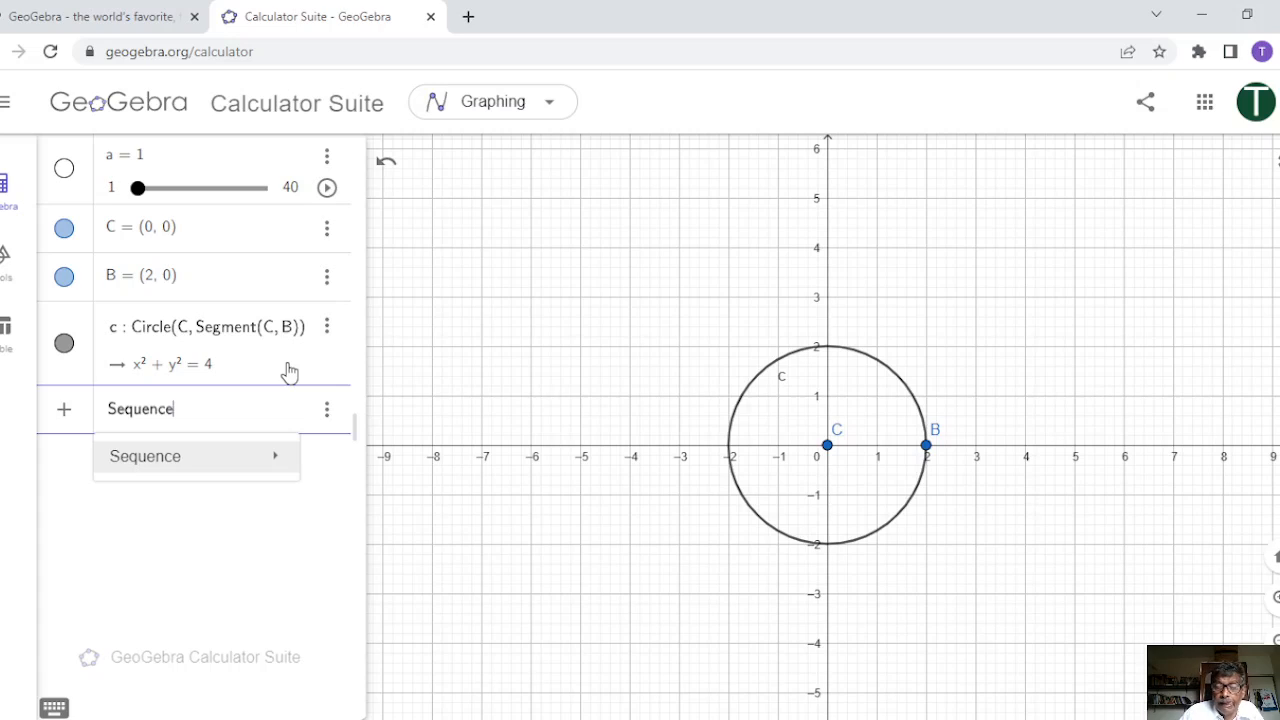
text(()
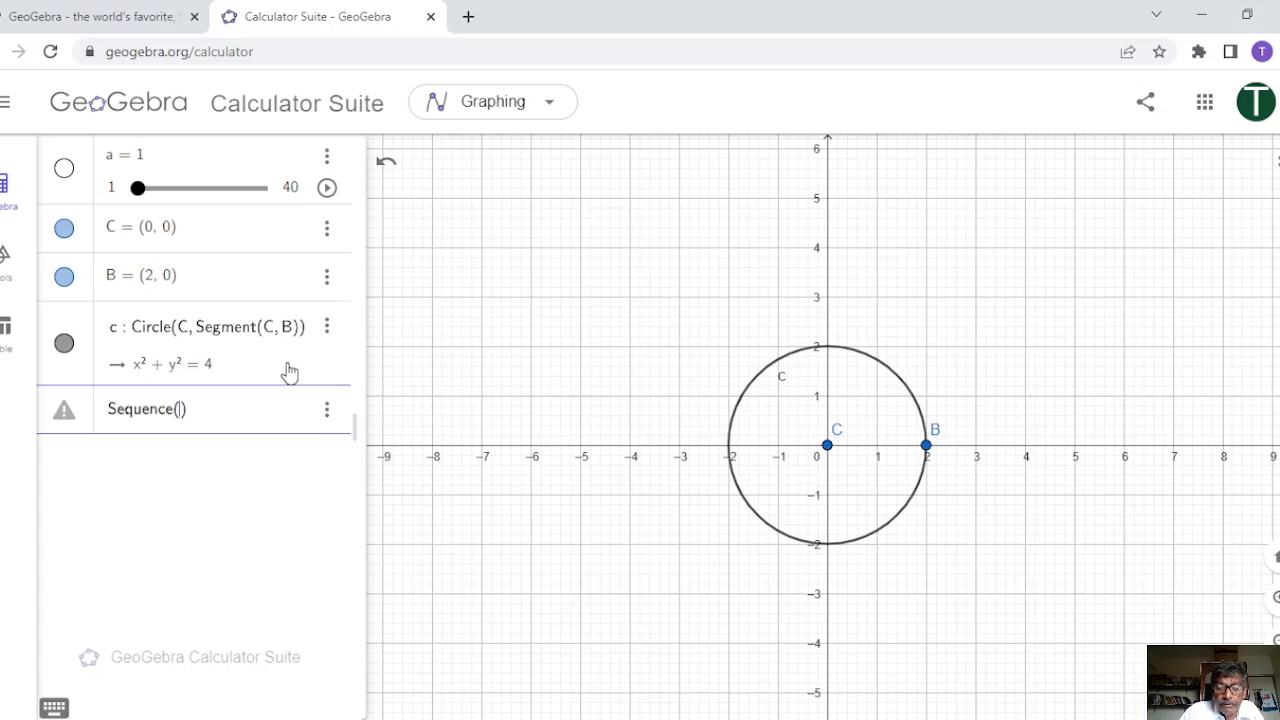
text(Rota)
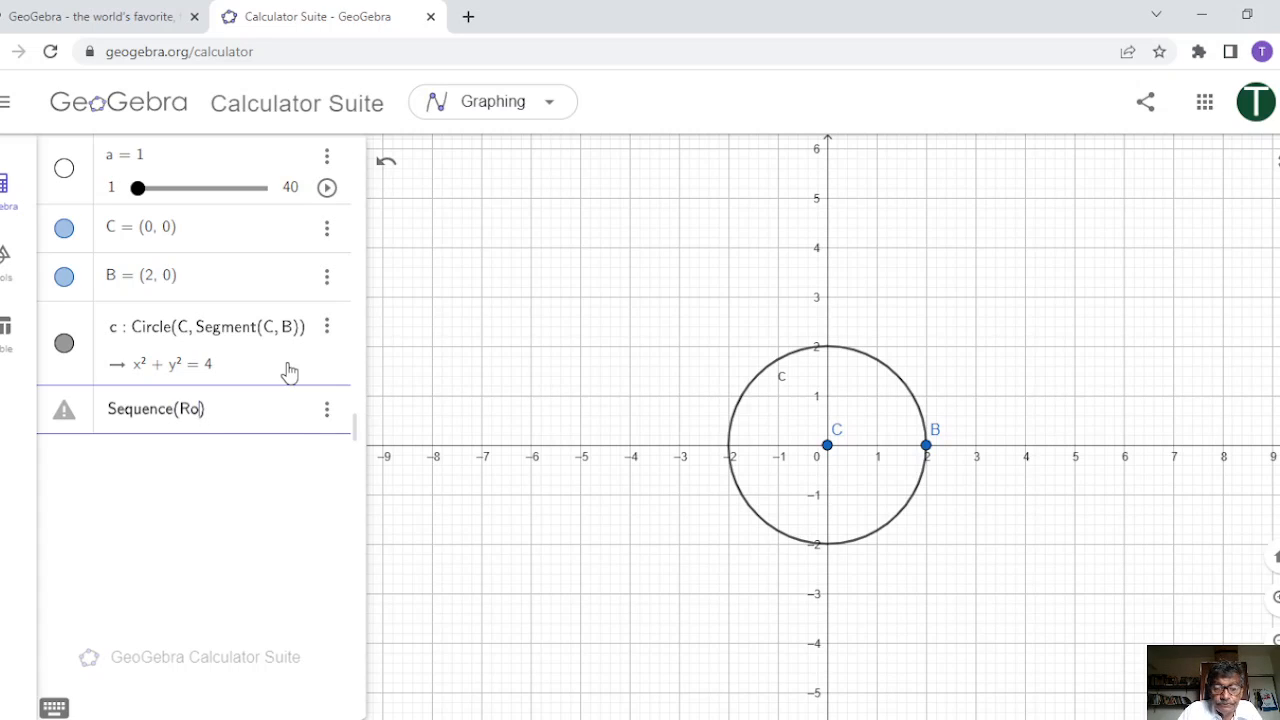
text(te)
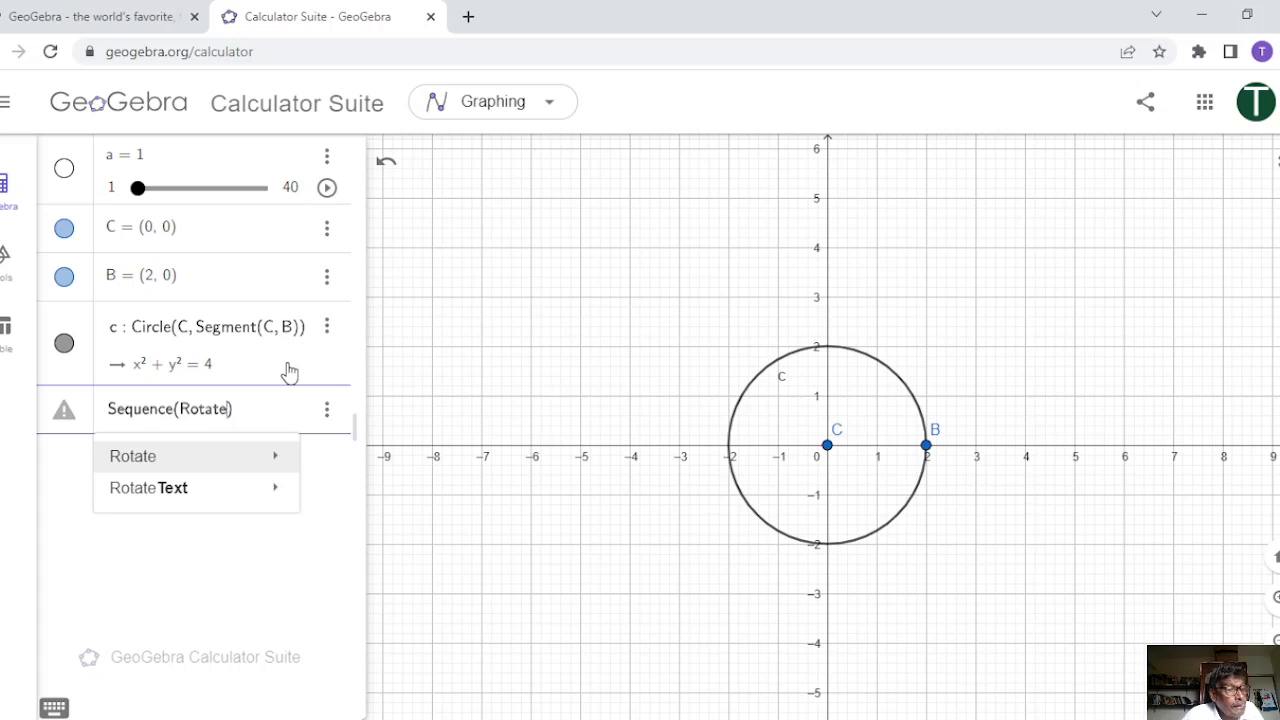
text(()
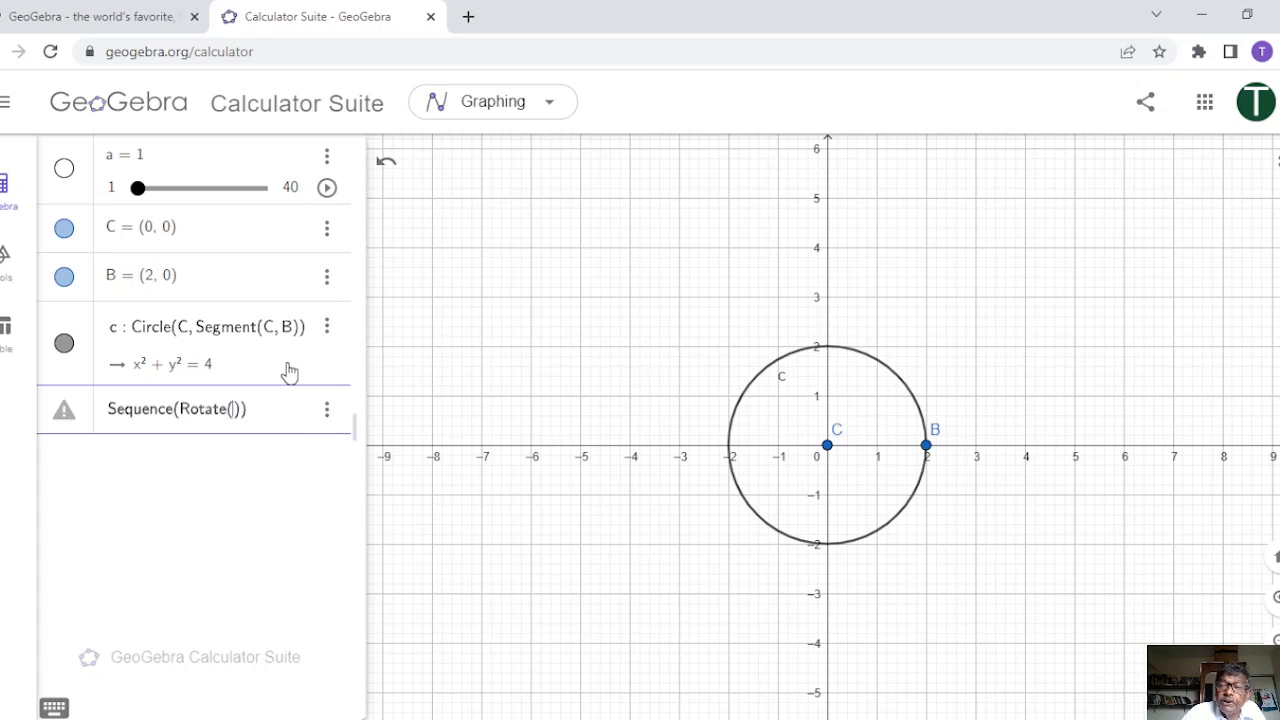
text(B)
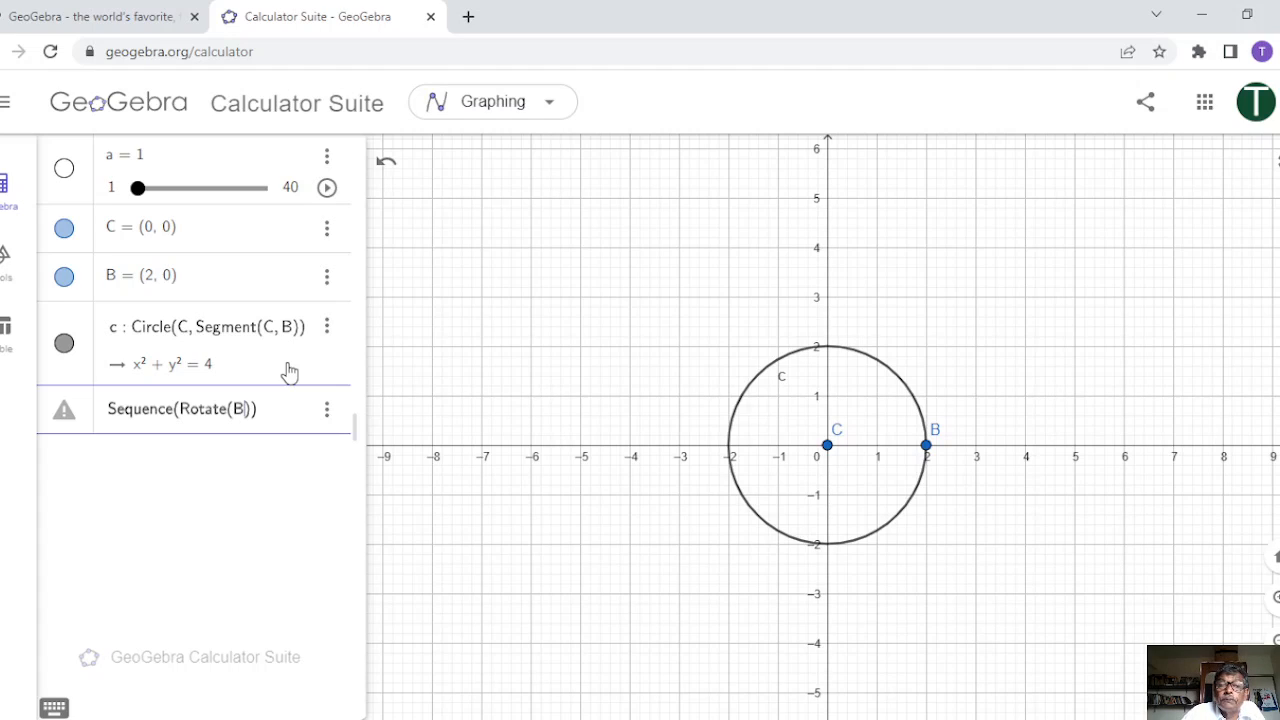
text(,)
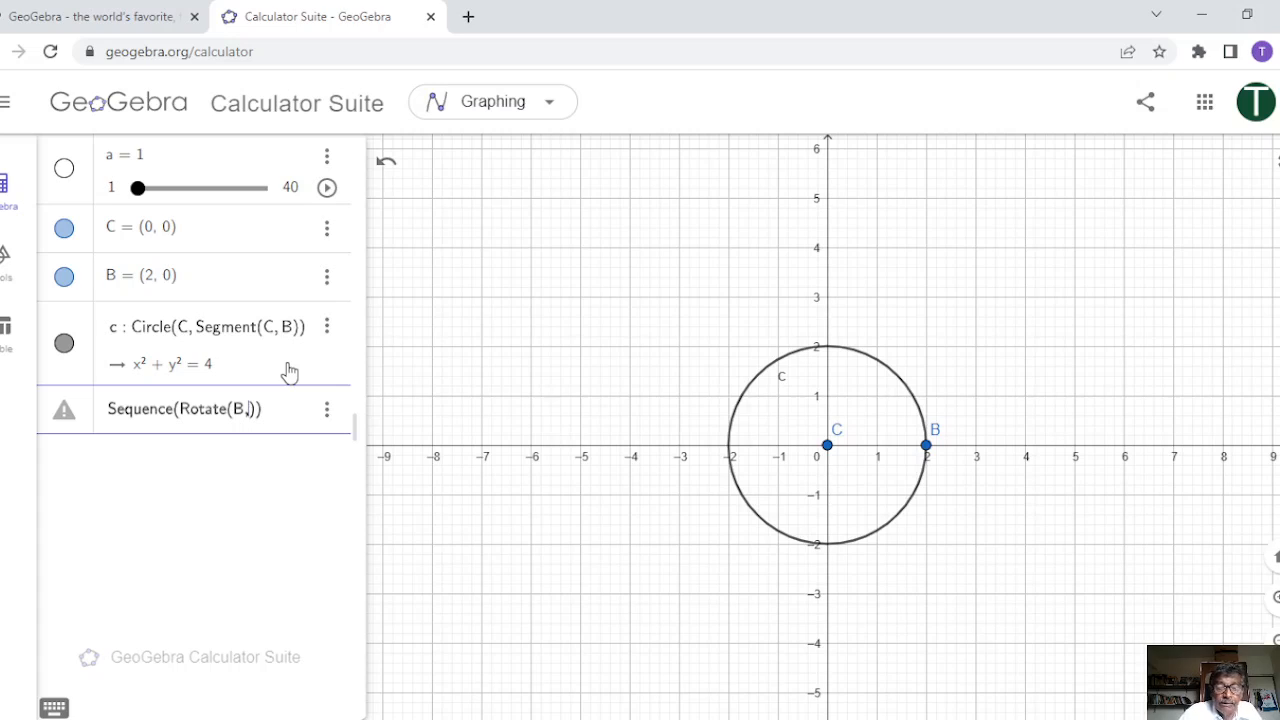
text( 2 pi)
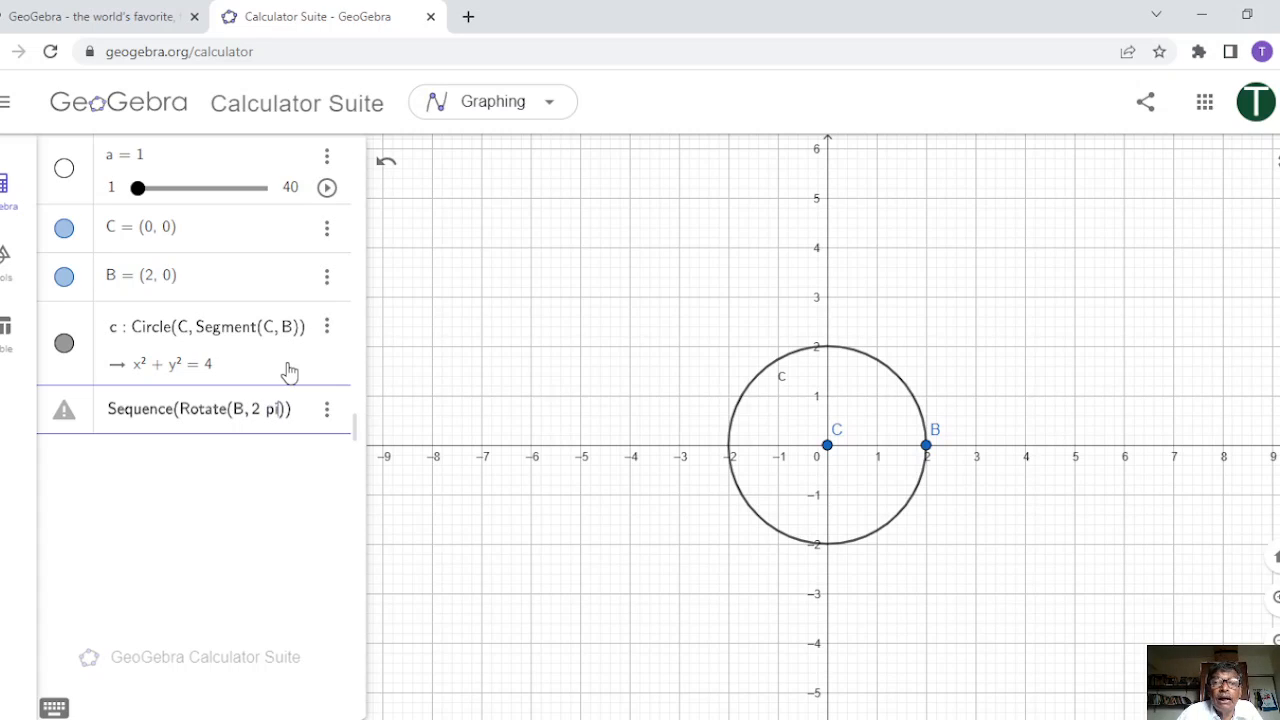
text( k/a)
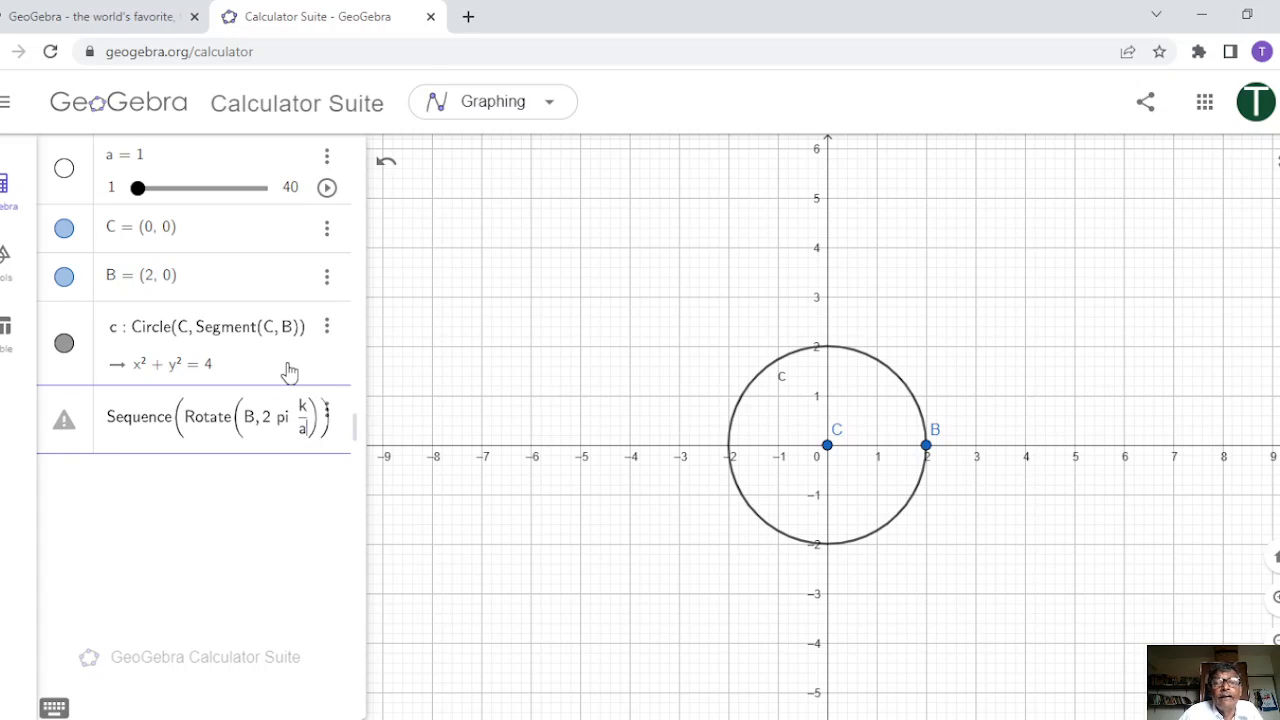
key(Right)
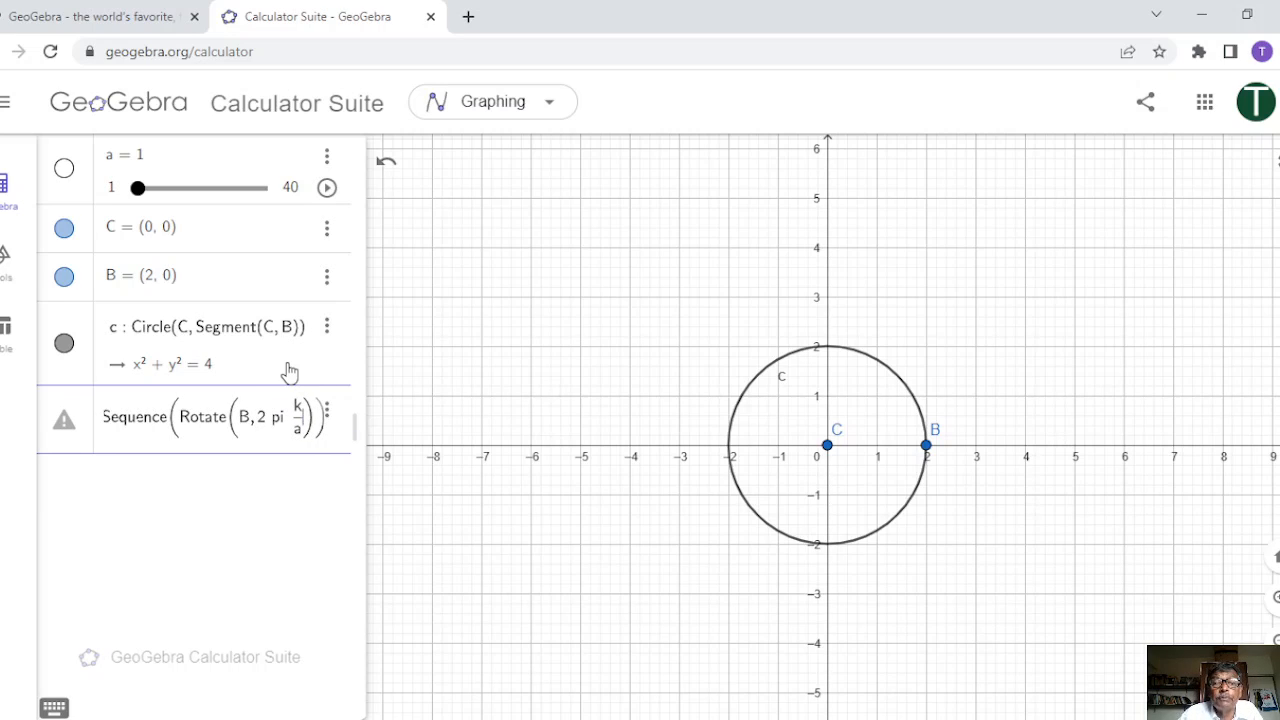
text(,)
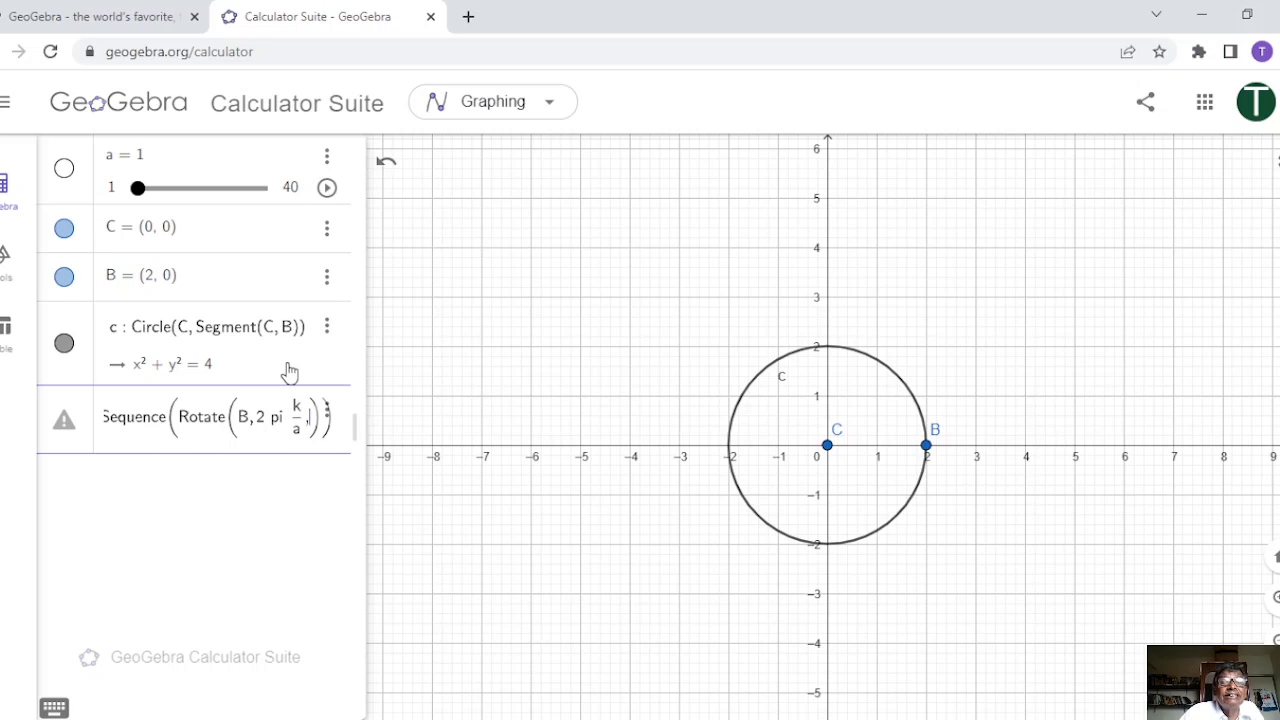
text(C)
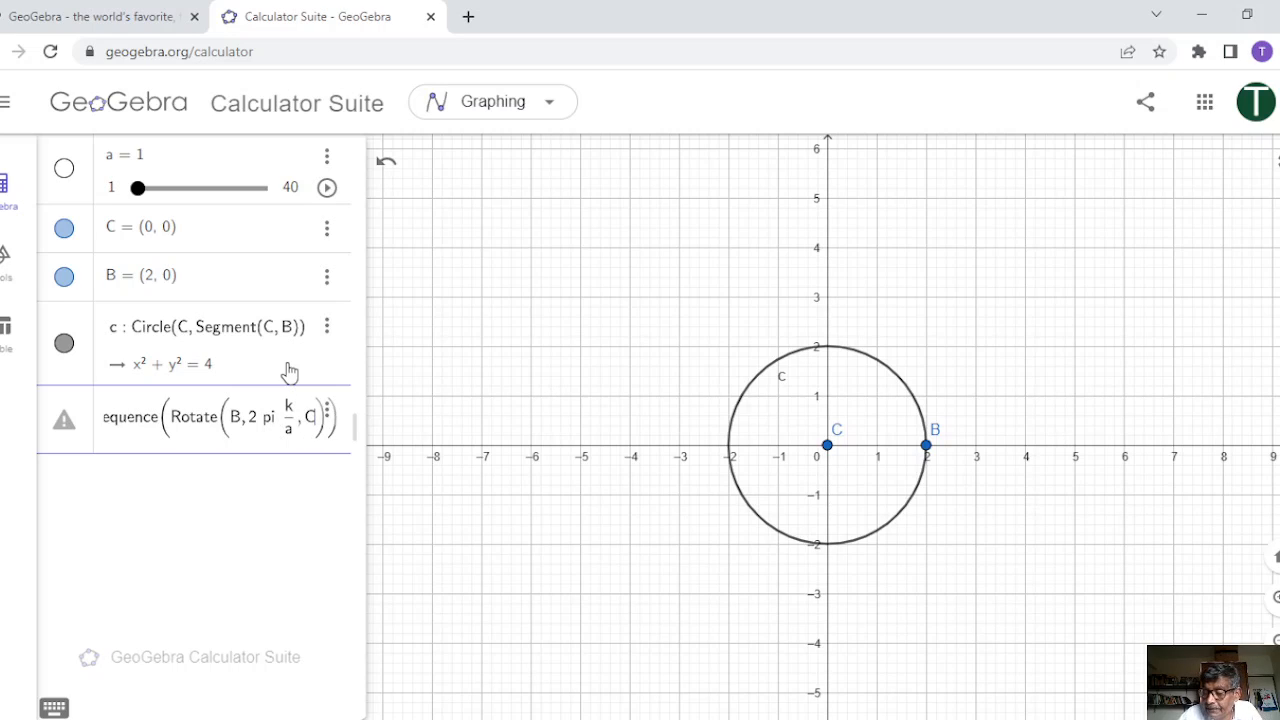
text())
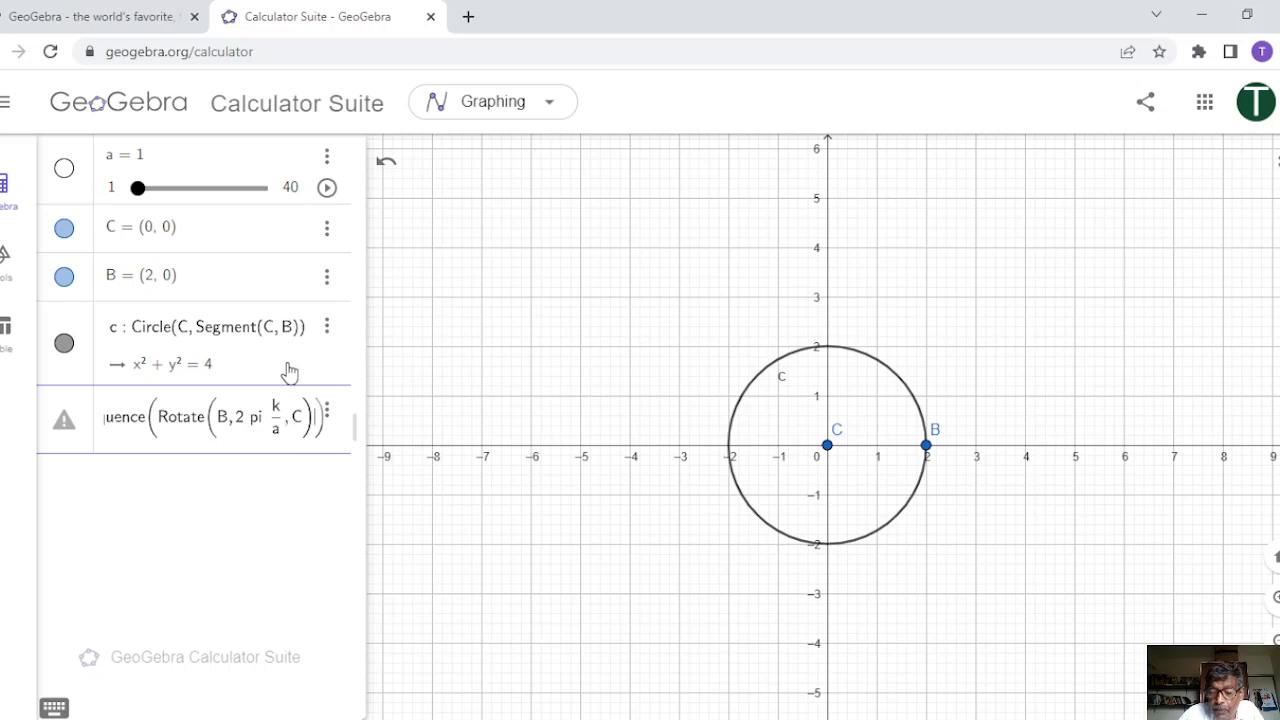
Complete the Sequence of rotated points with variable k from 1 to a and increment 1, and set slider a to 15
text(, k)
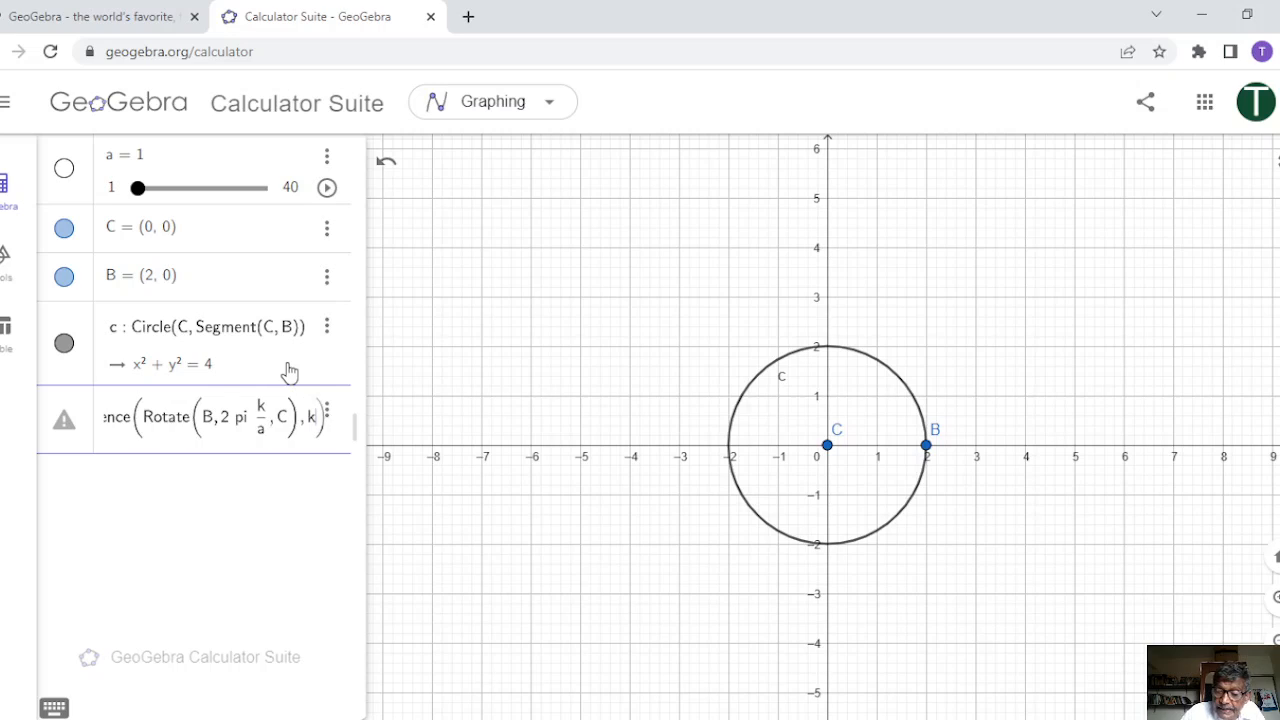
text(, 1, )
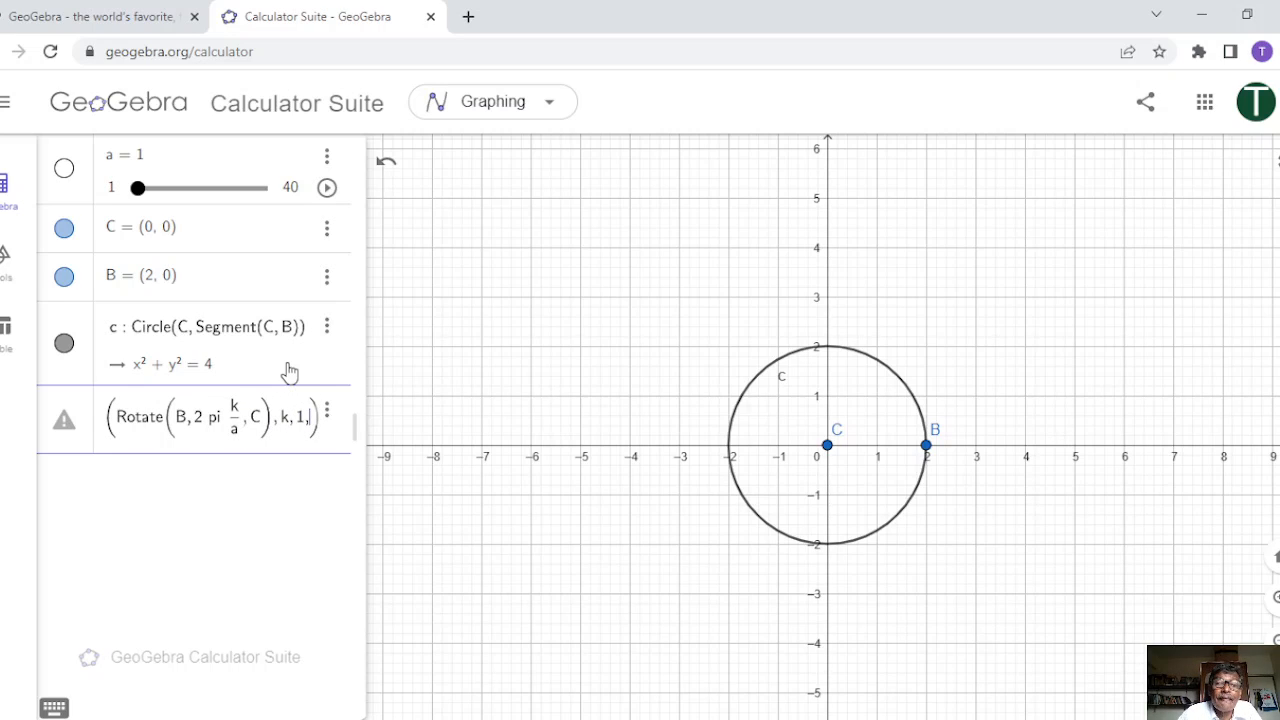
text(a, a)
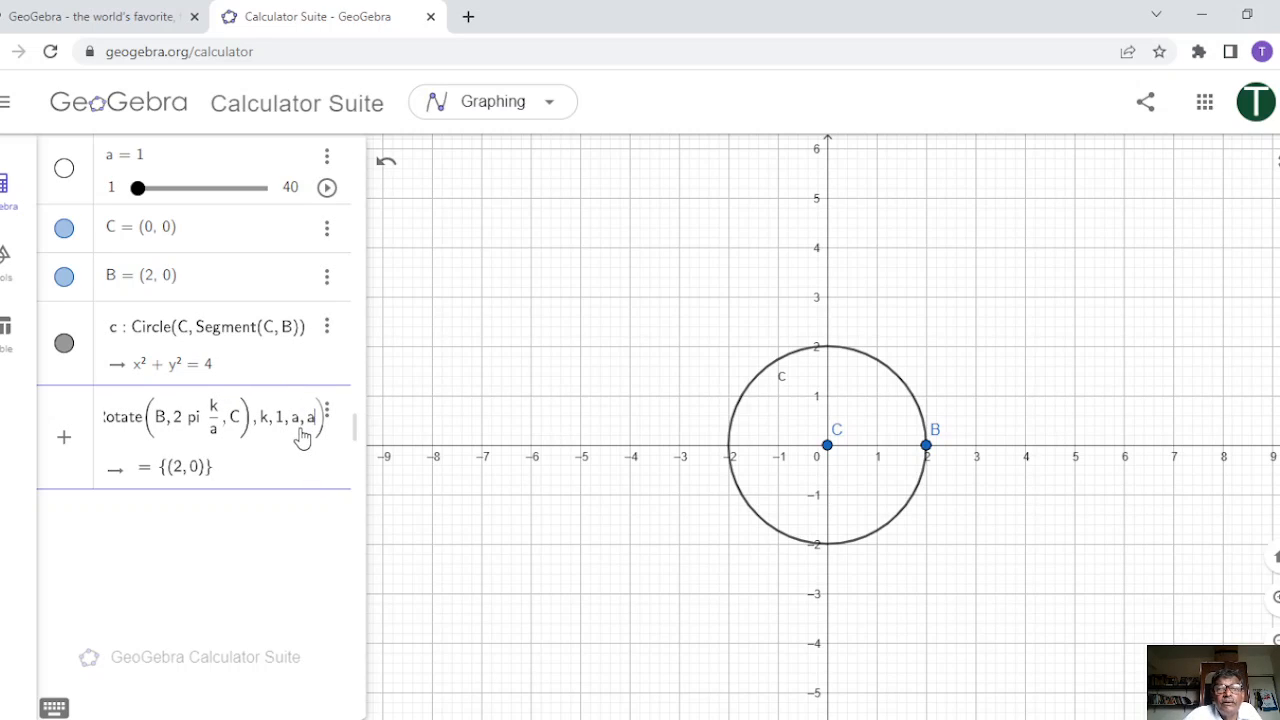
key(BackSpace)
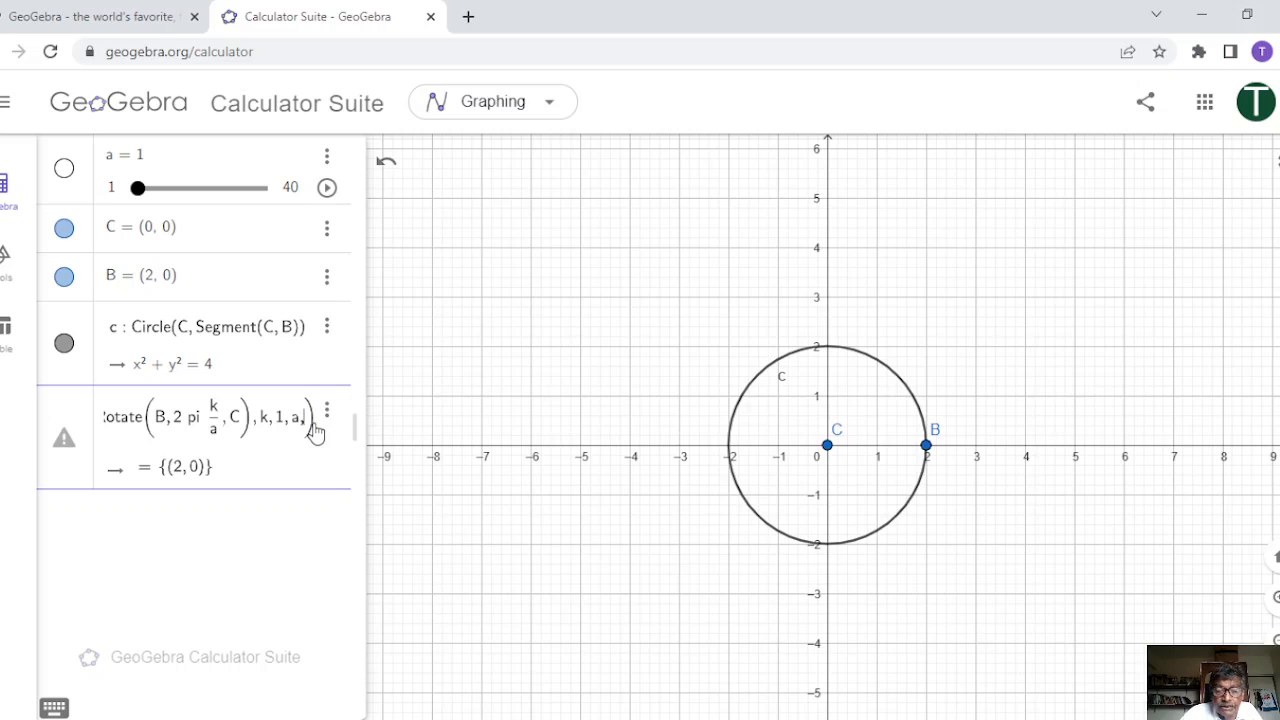
text(1)
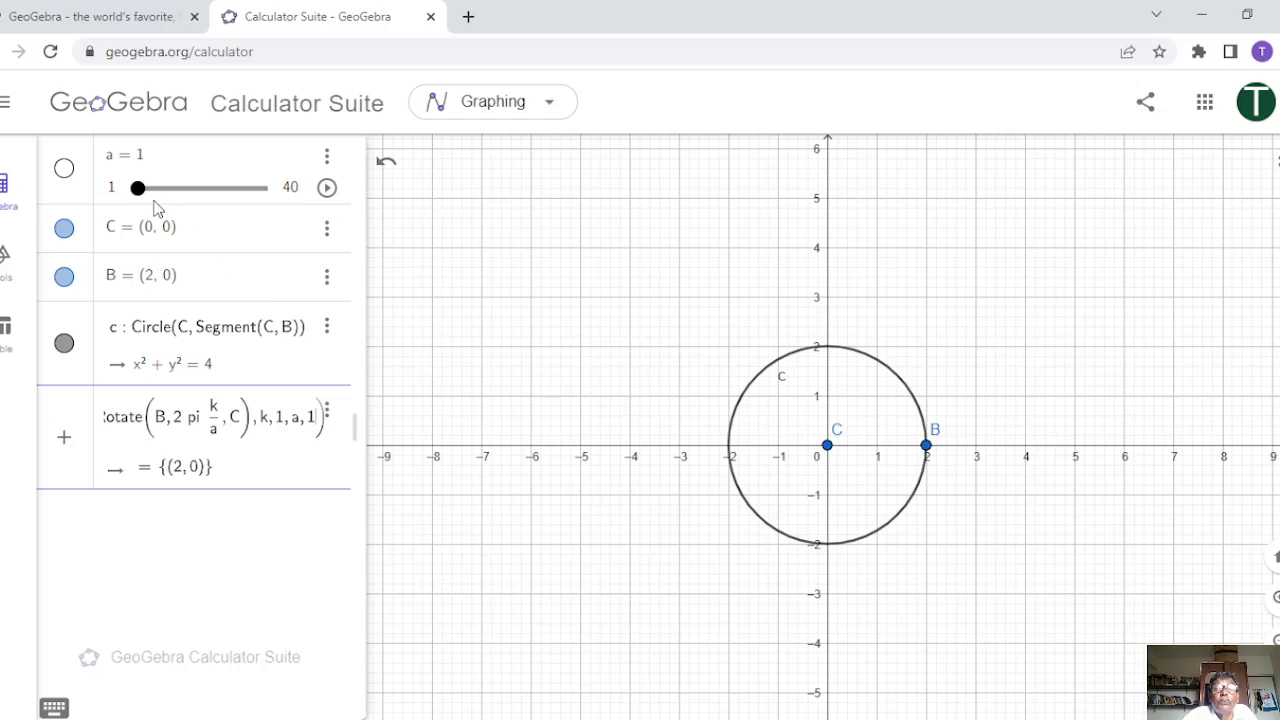
drag(139, 190, 182, 191)
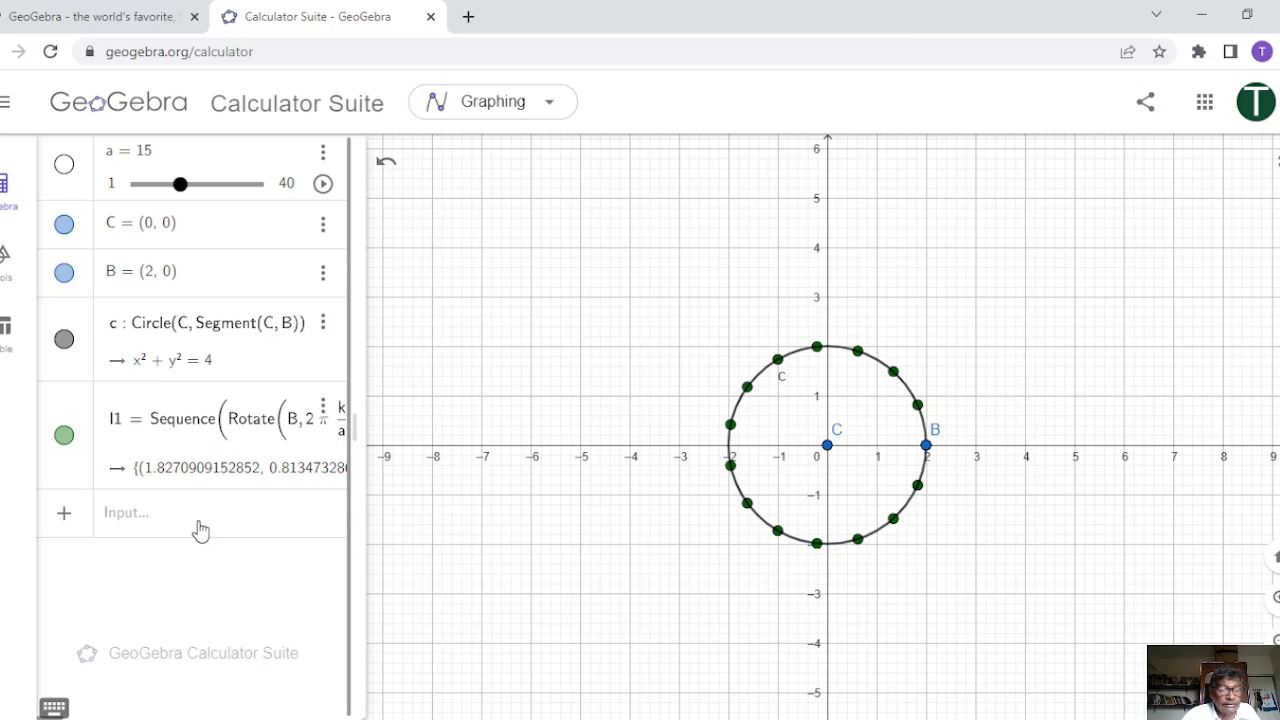
text(S)
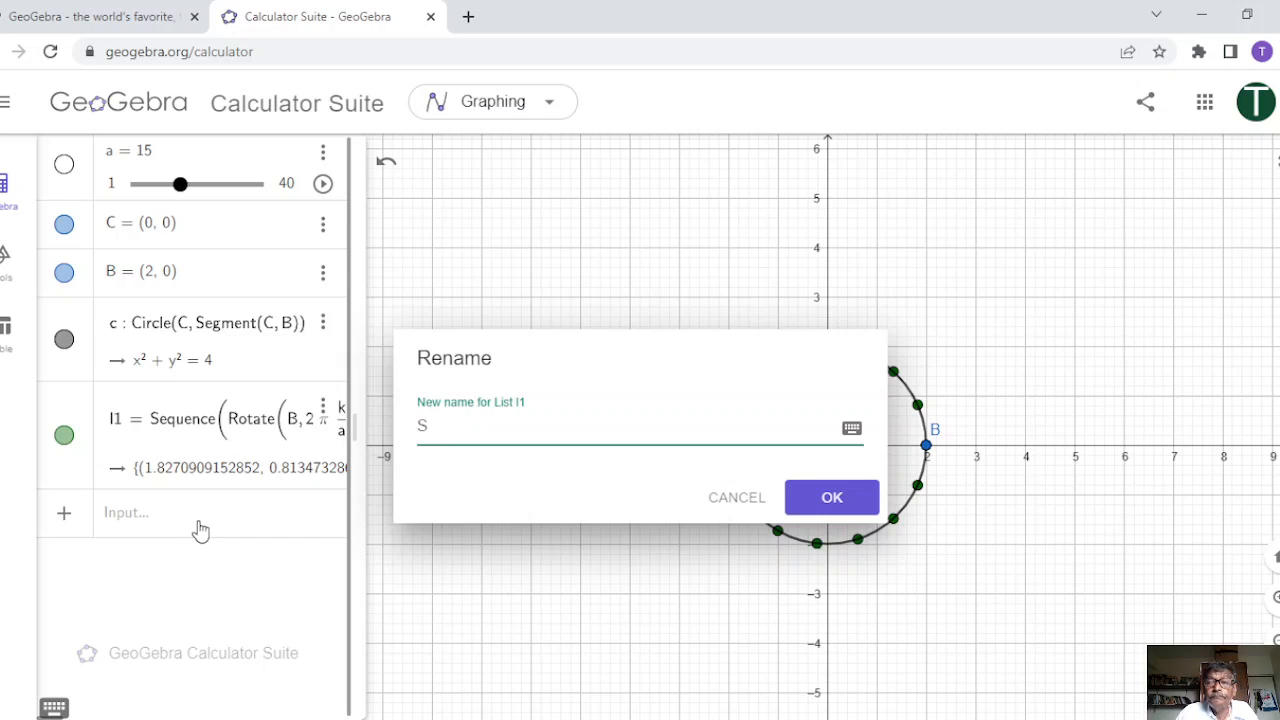
drag(506, 580, 467, 487)
right_click(467, 487)
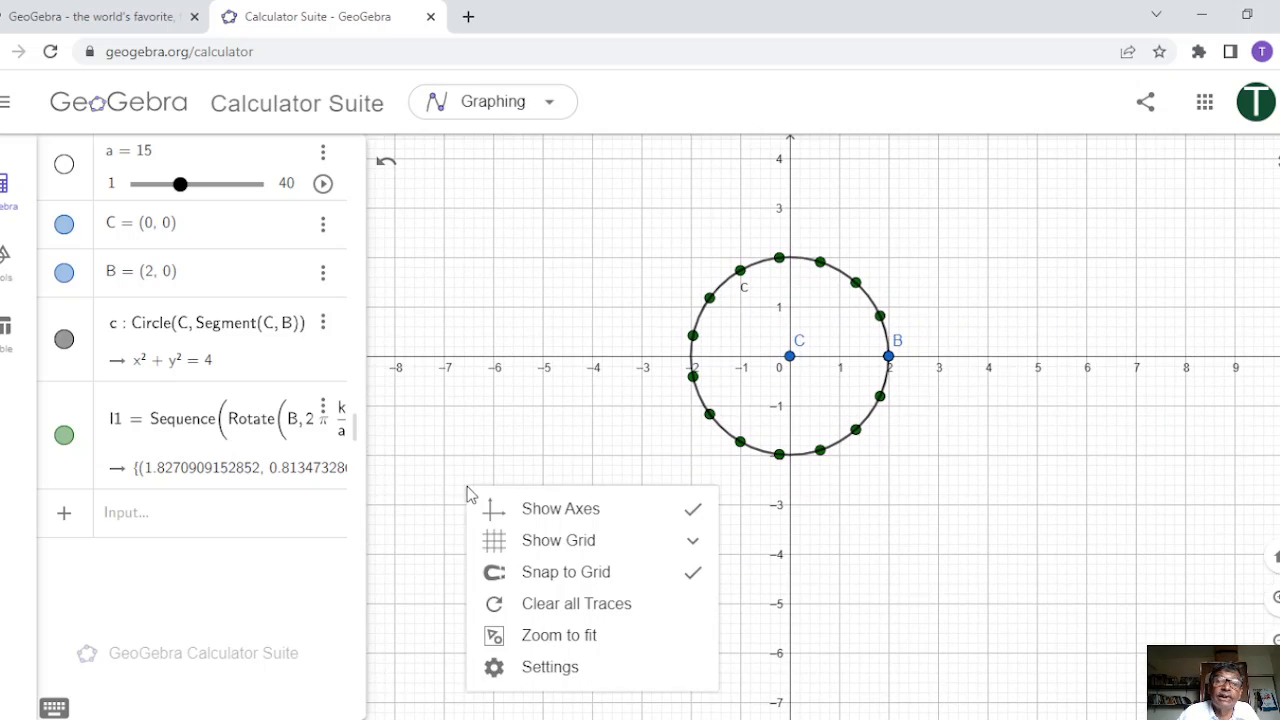
Begin another Sequence command whose expression is a circle centred at the k-th point of list l1: Circle(l1(k),
click(291, 514)
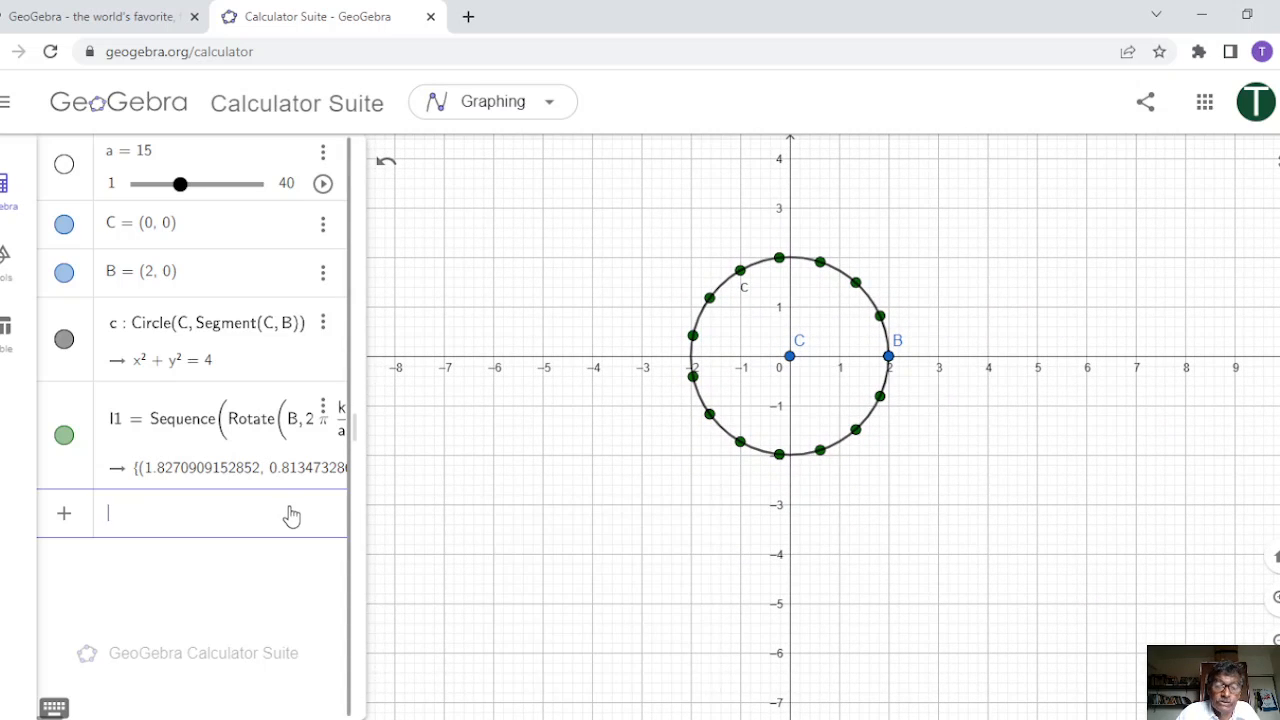
text(Sequ)
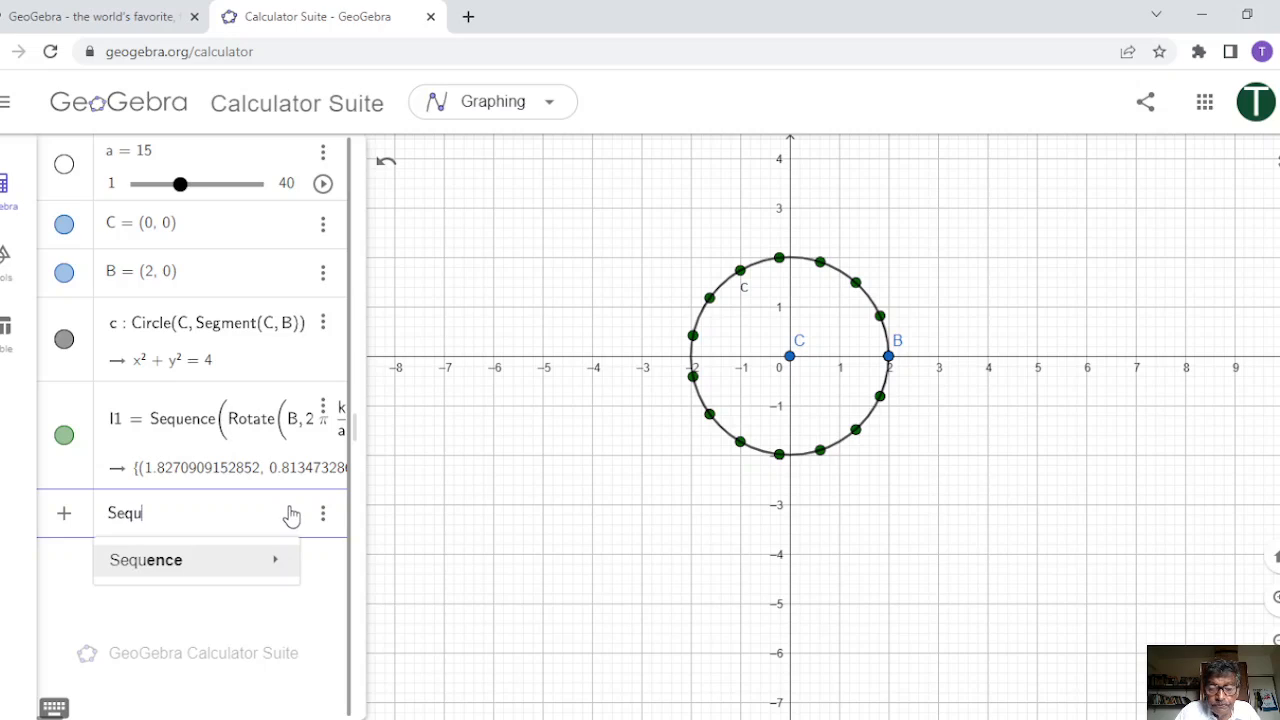
text(ence)
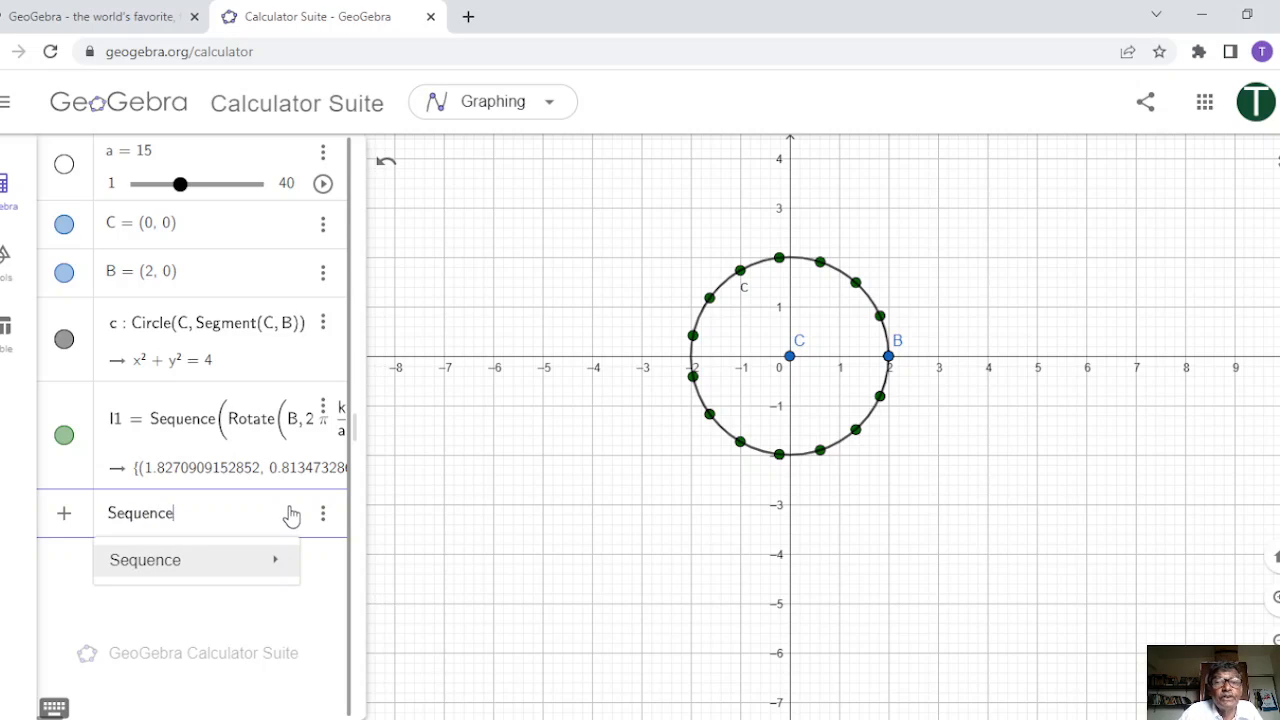
text(()
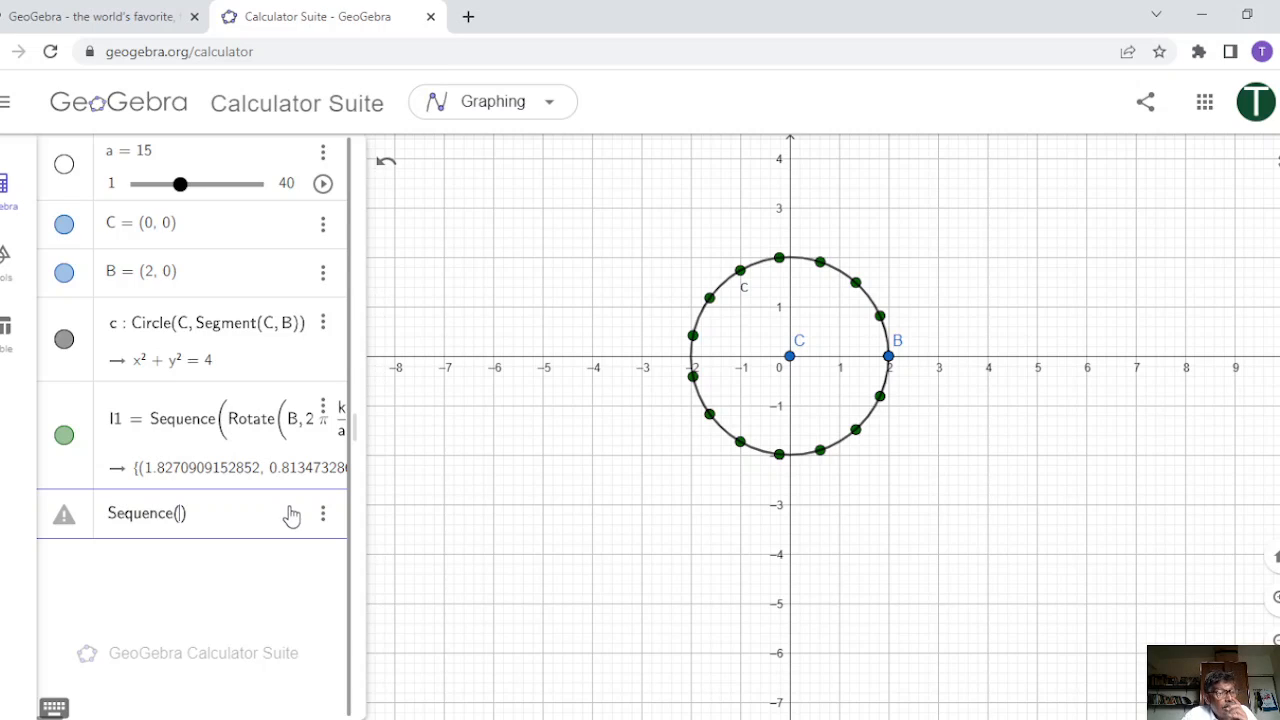
text(C)
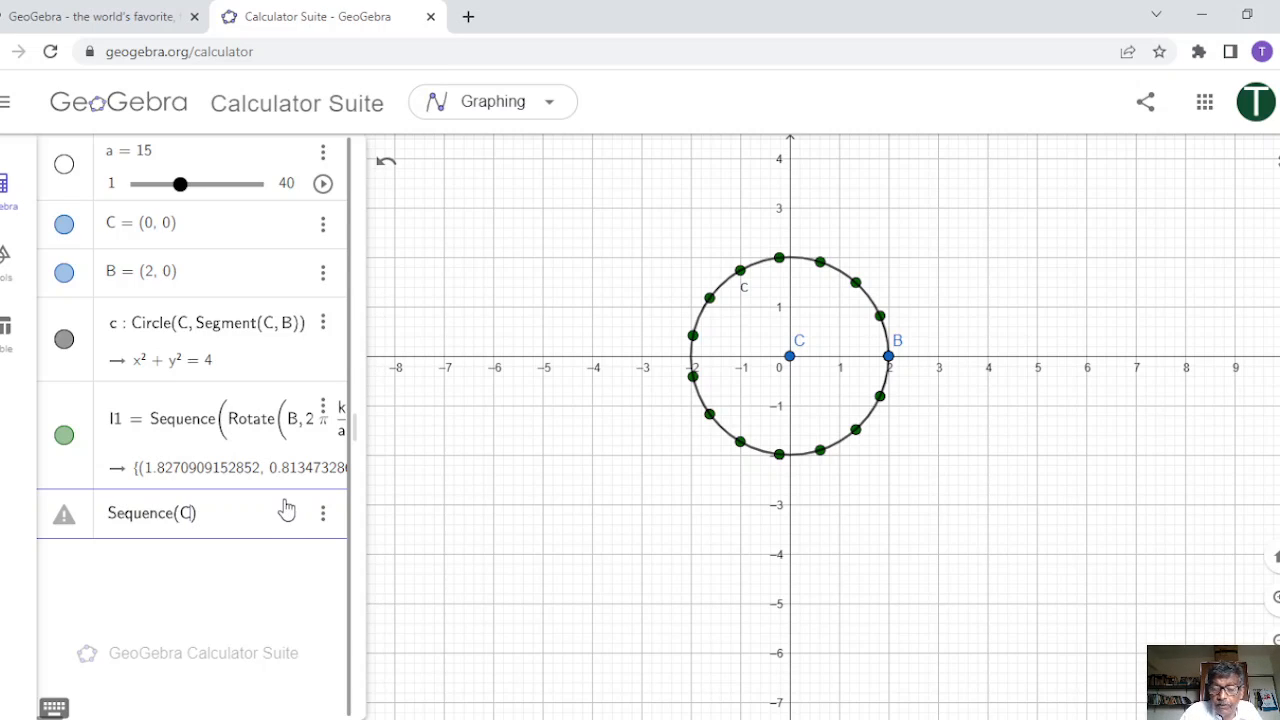
text(ircle)
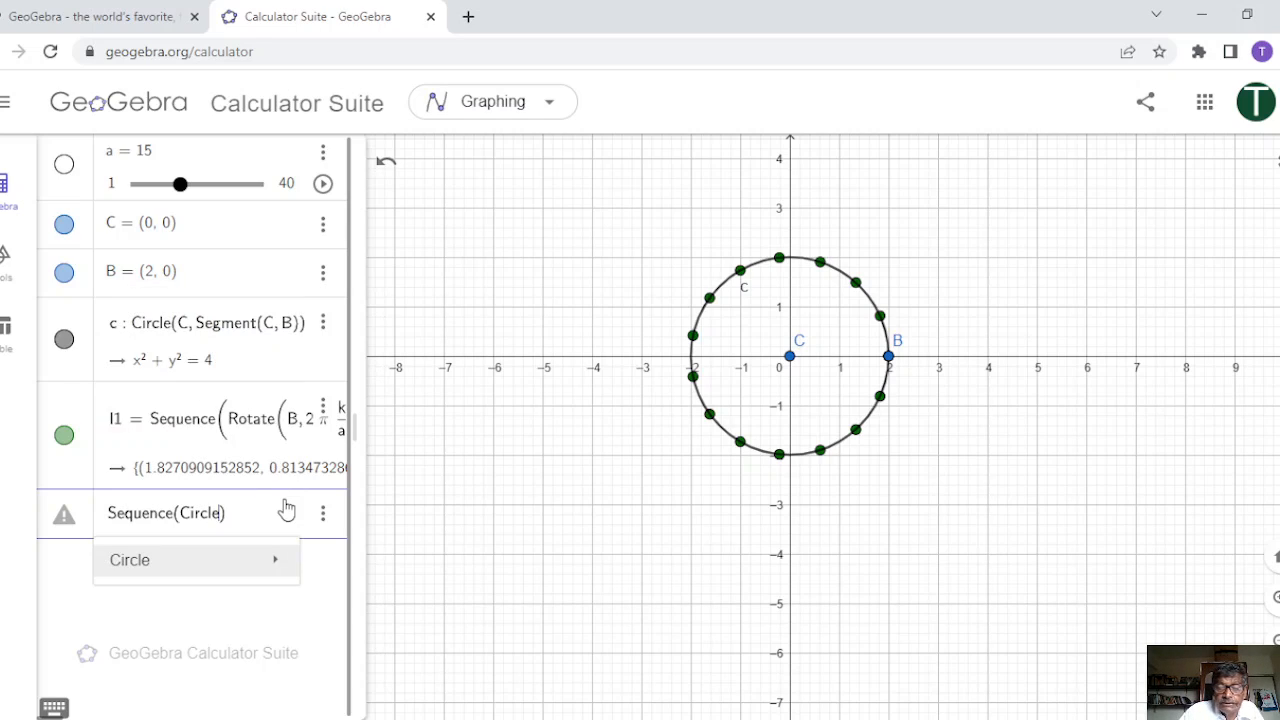
text(()
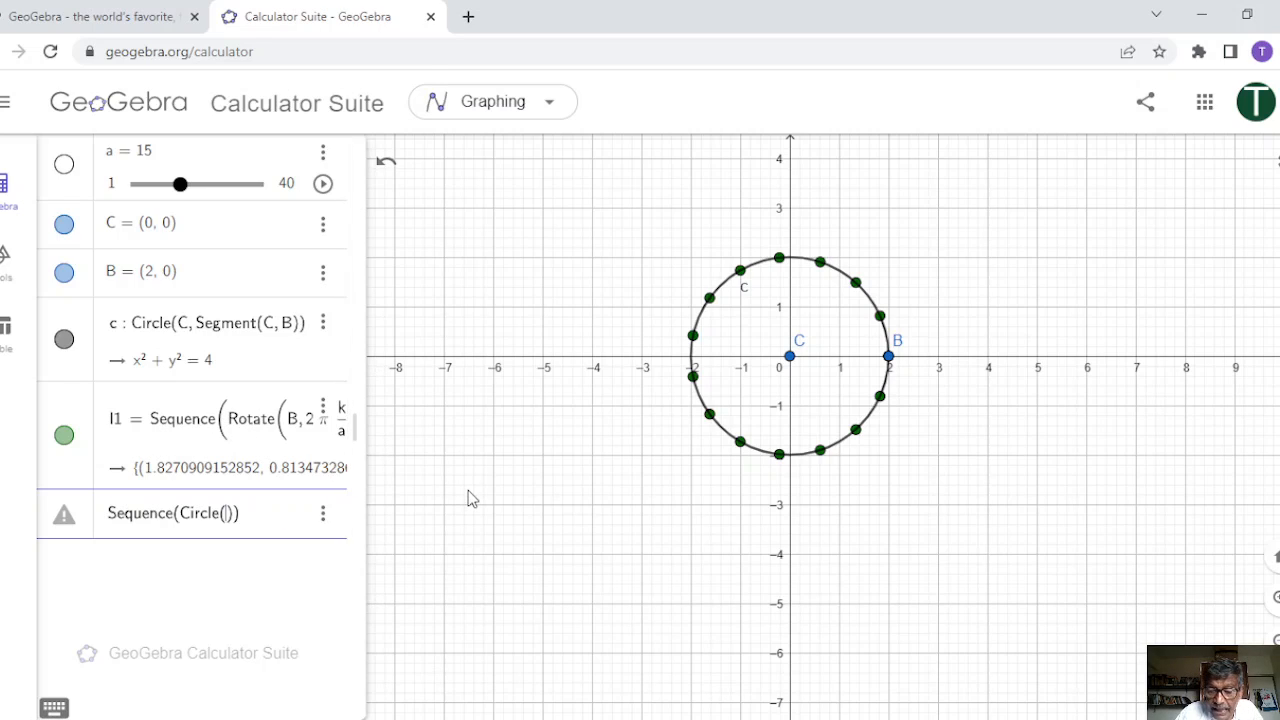
text(l1)
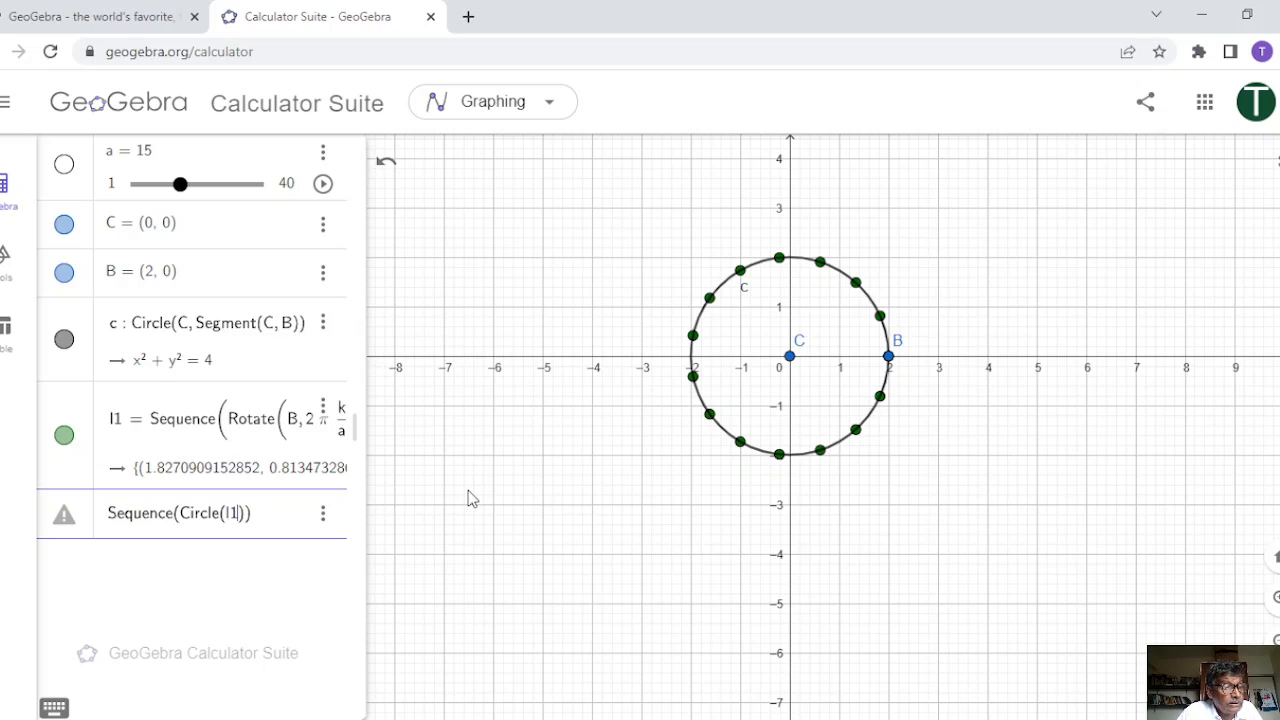
text((k))
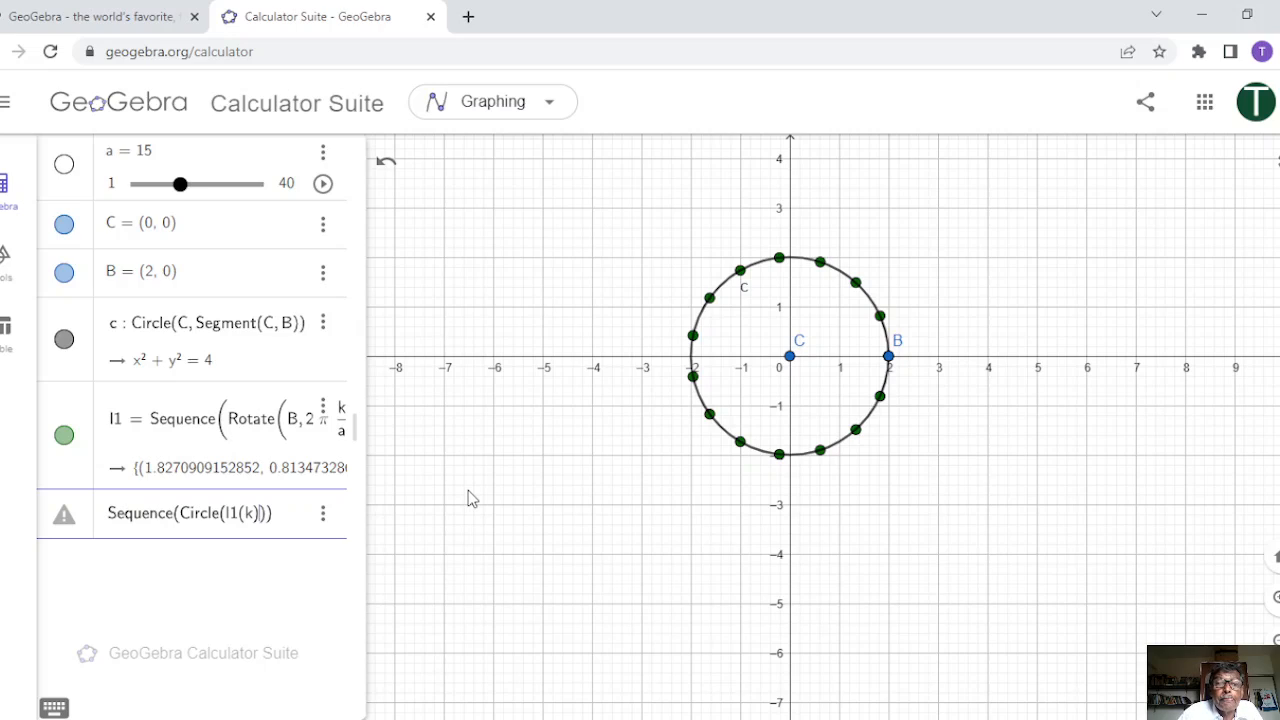
text(,)
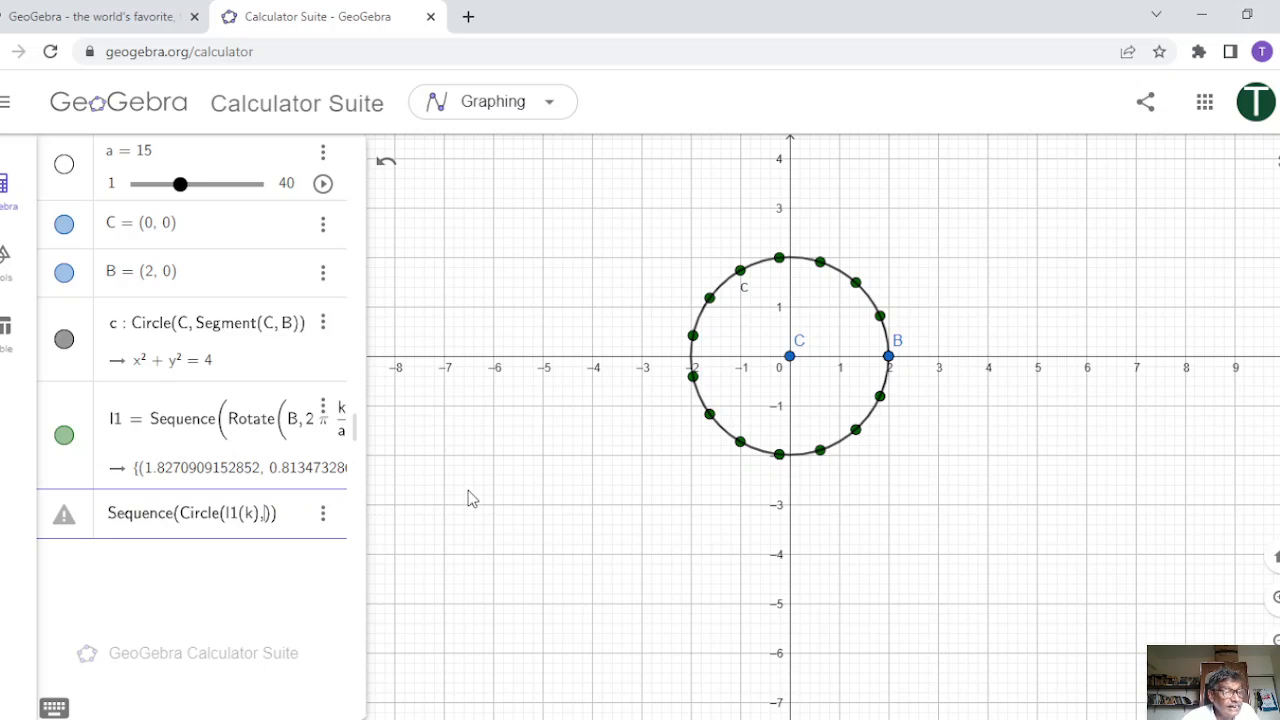
key(Return)
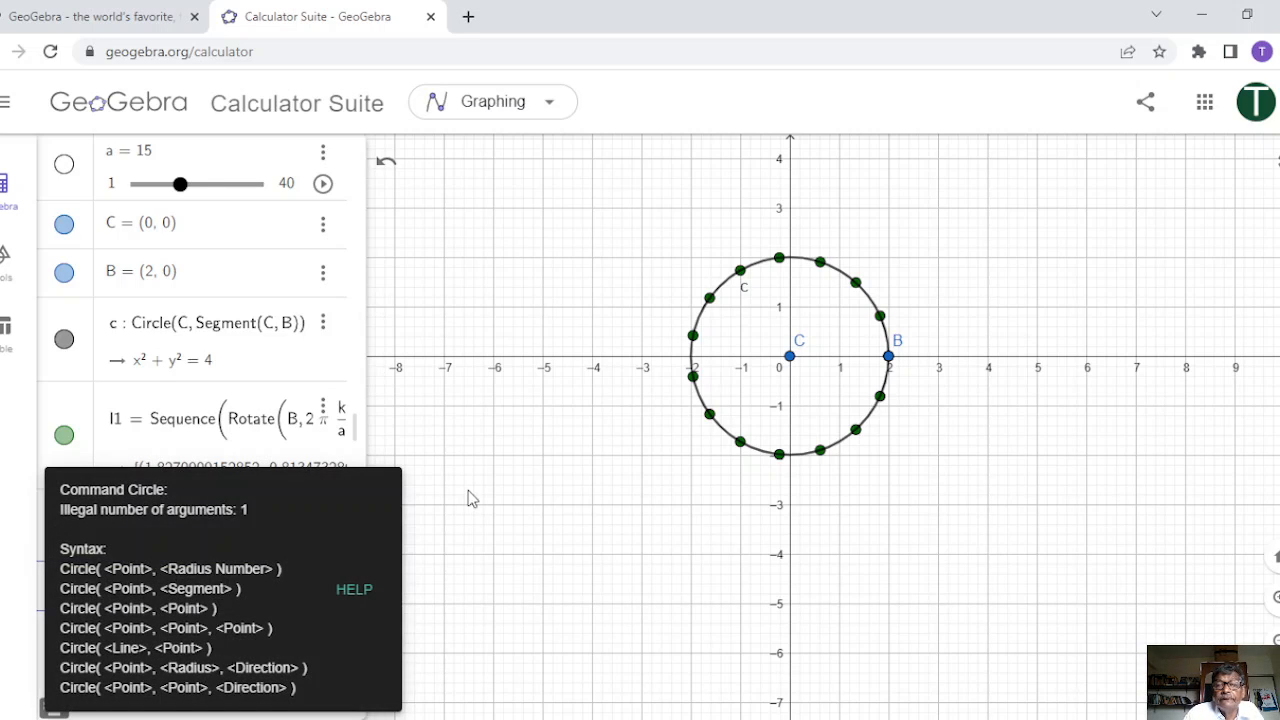
click(438, 464)
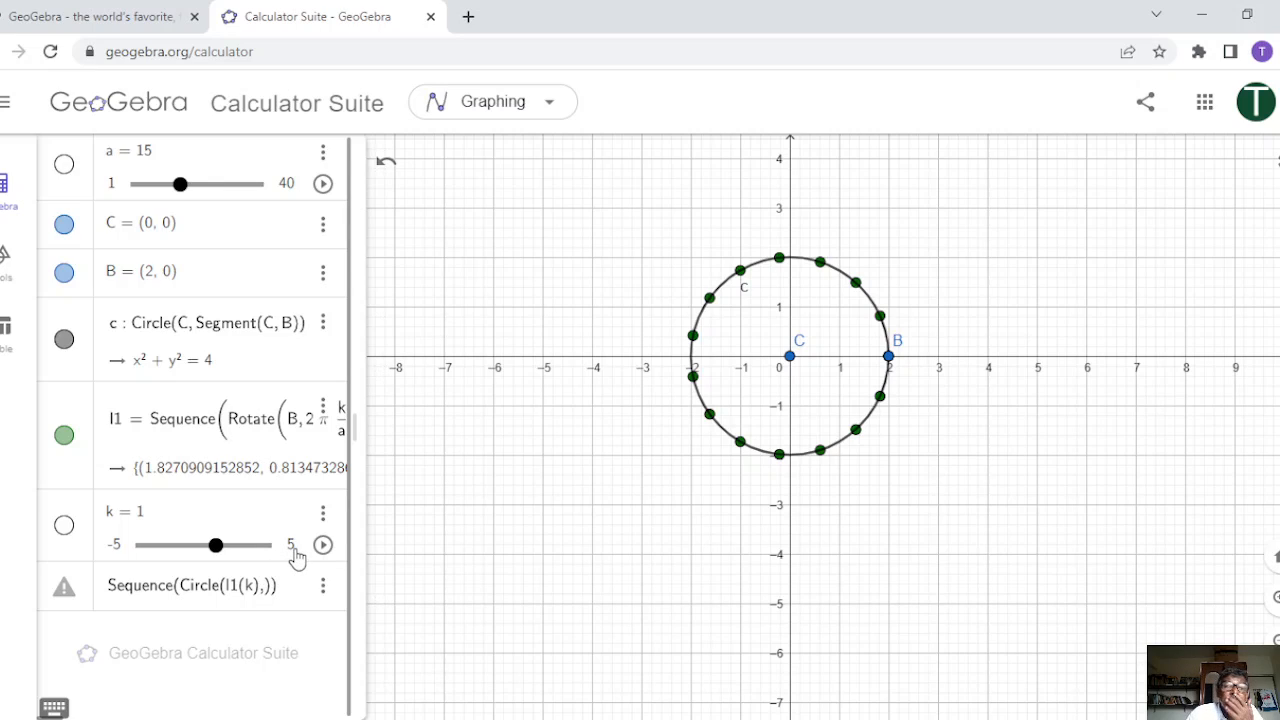
click(324, 513)
click(347, 556)
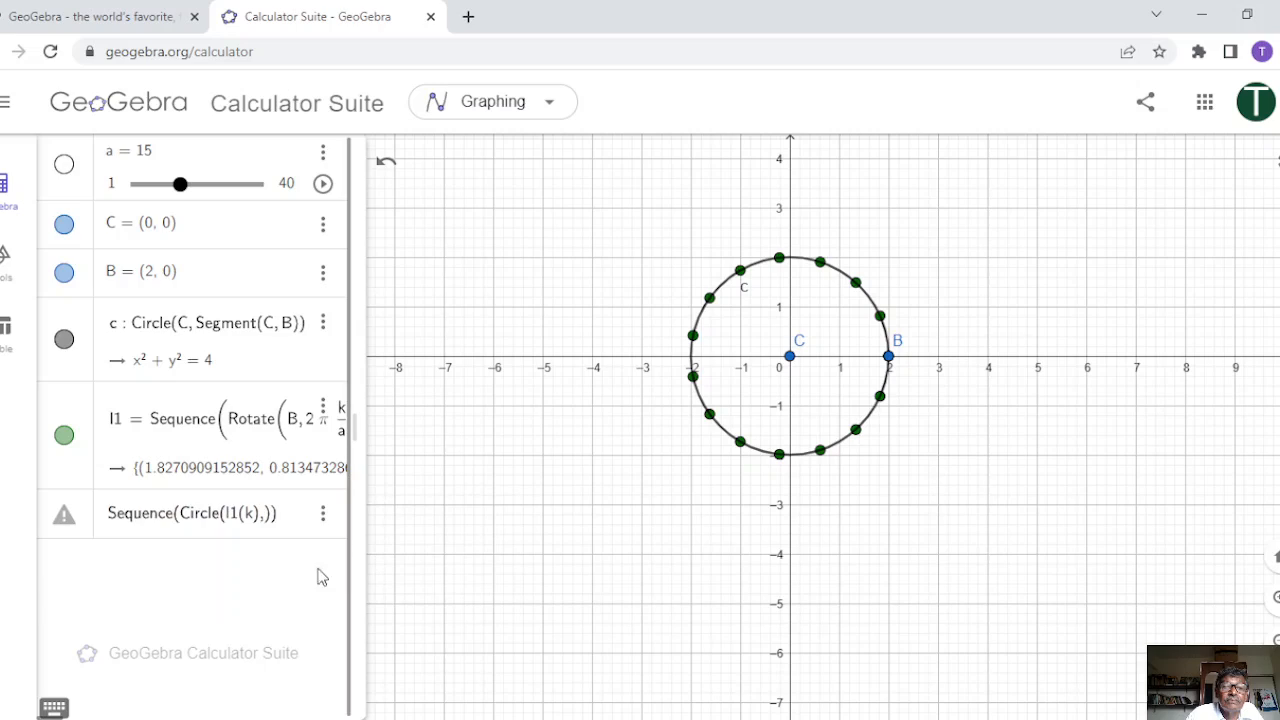
Enter Segment(l1(k), C) as the circle's radius in the unfinished Sequence command
click(267, 517)
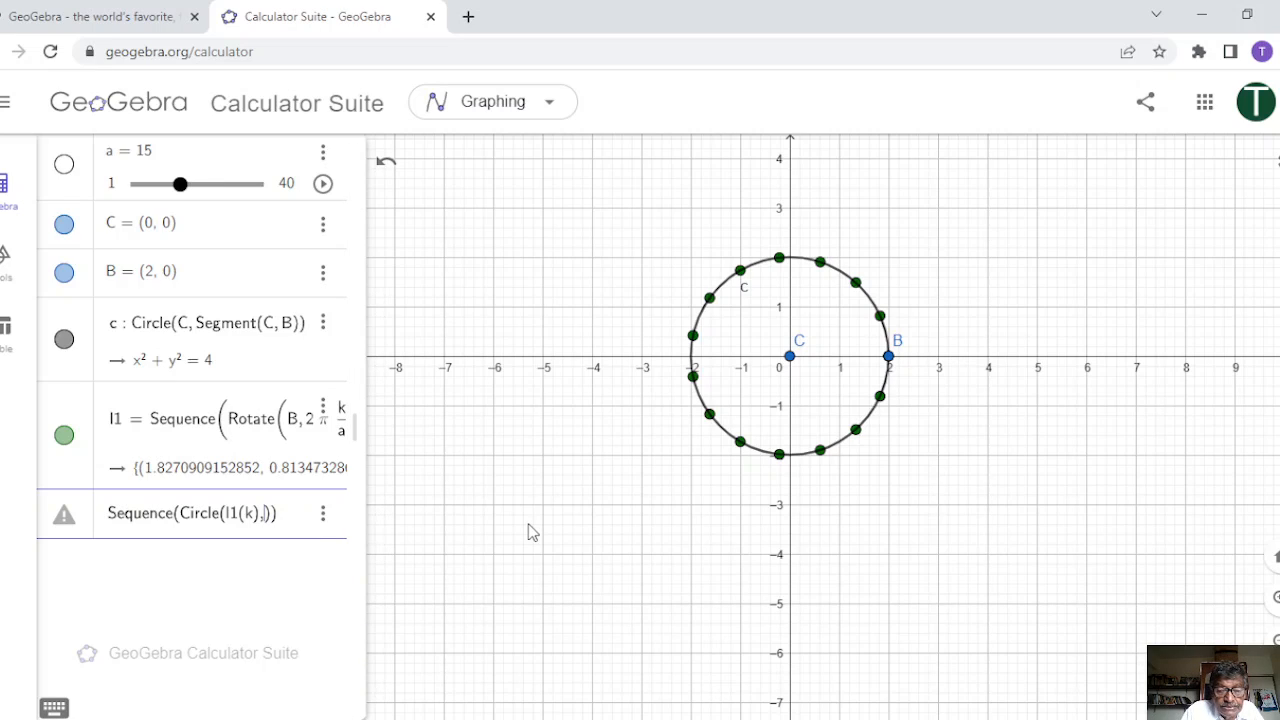
text(Segme)
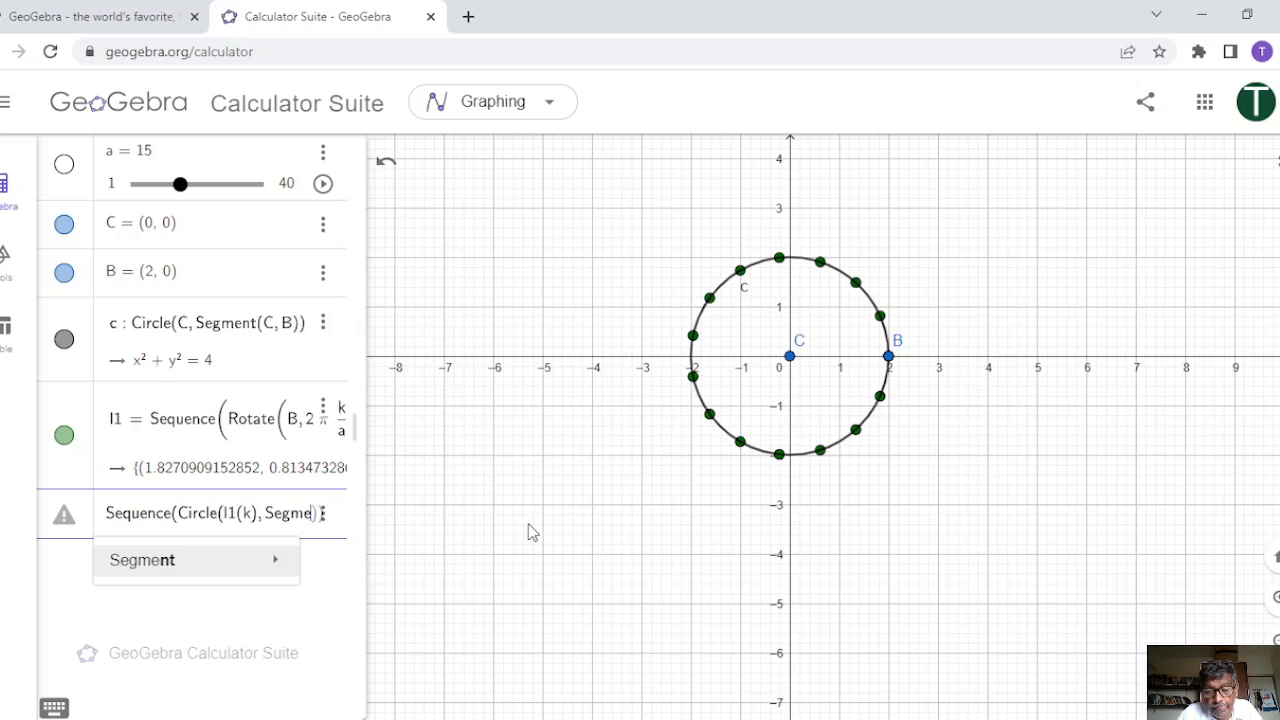
text(nt)
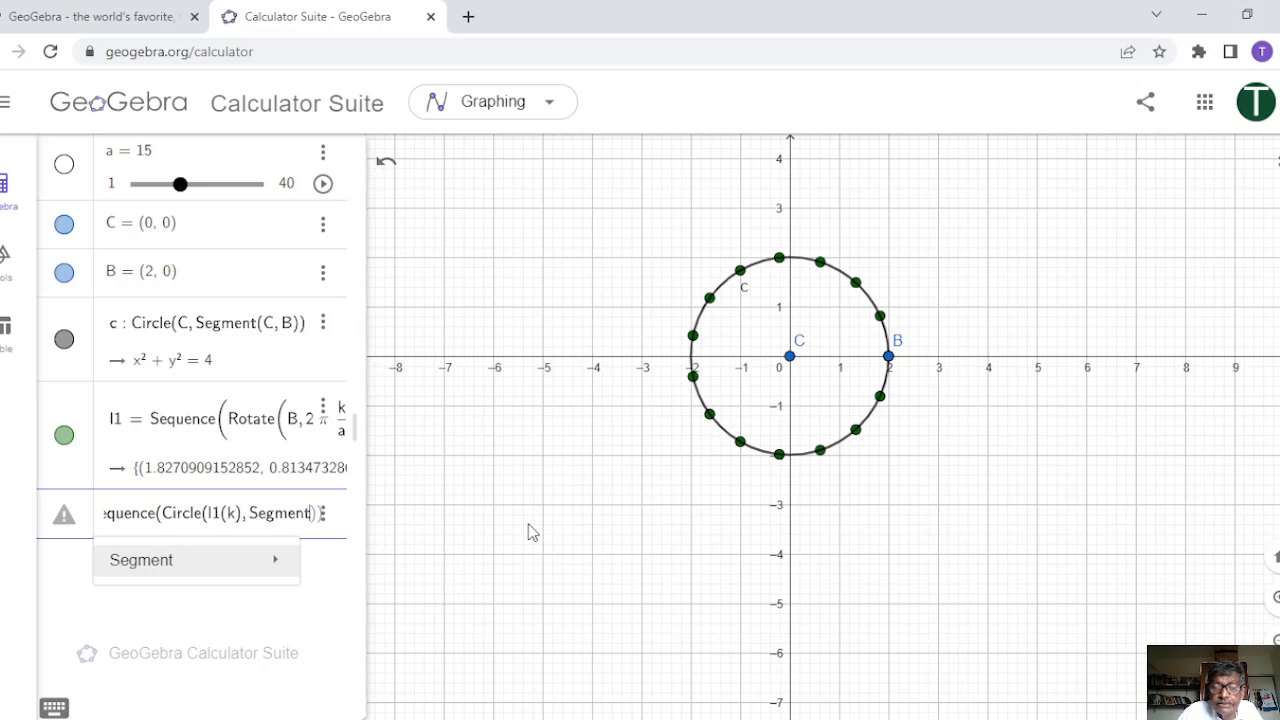
text(()
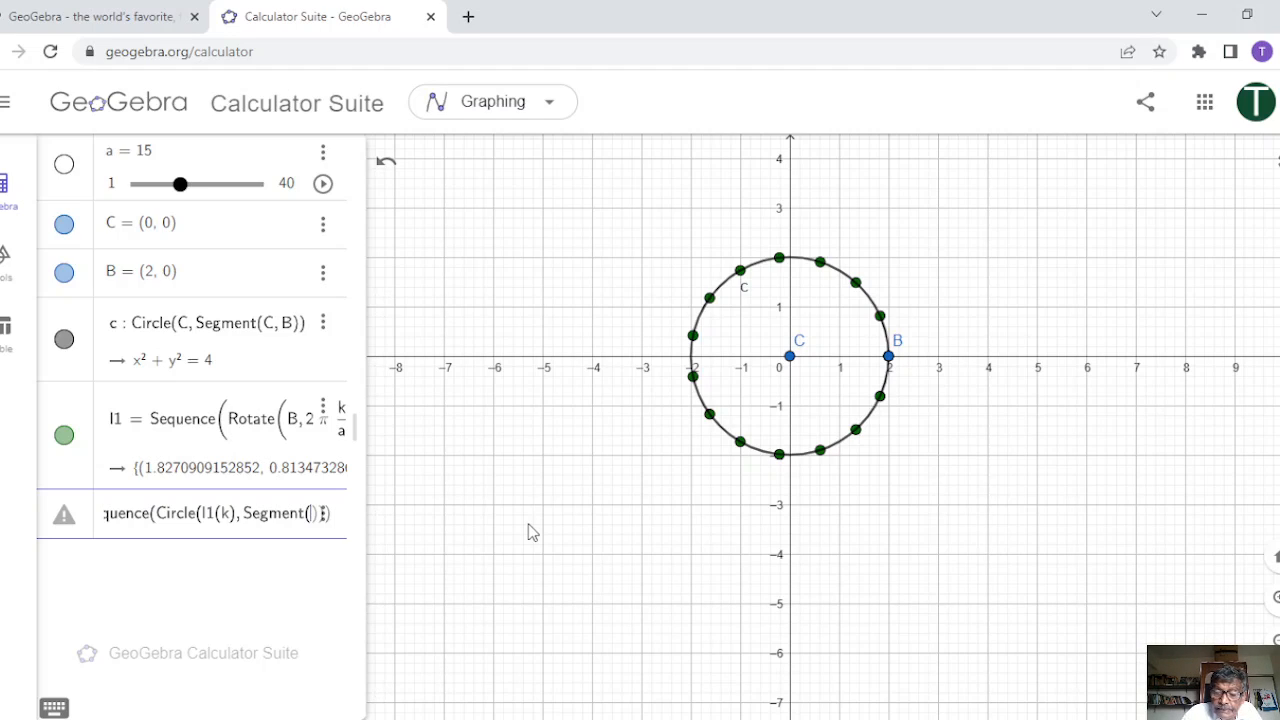
text(l1)
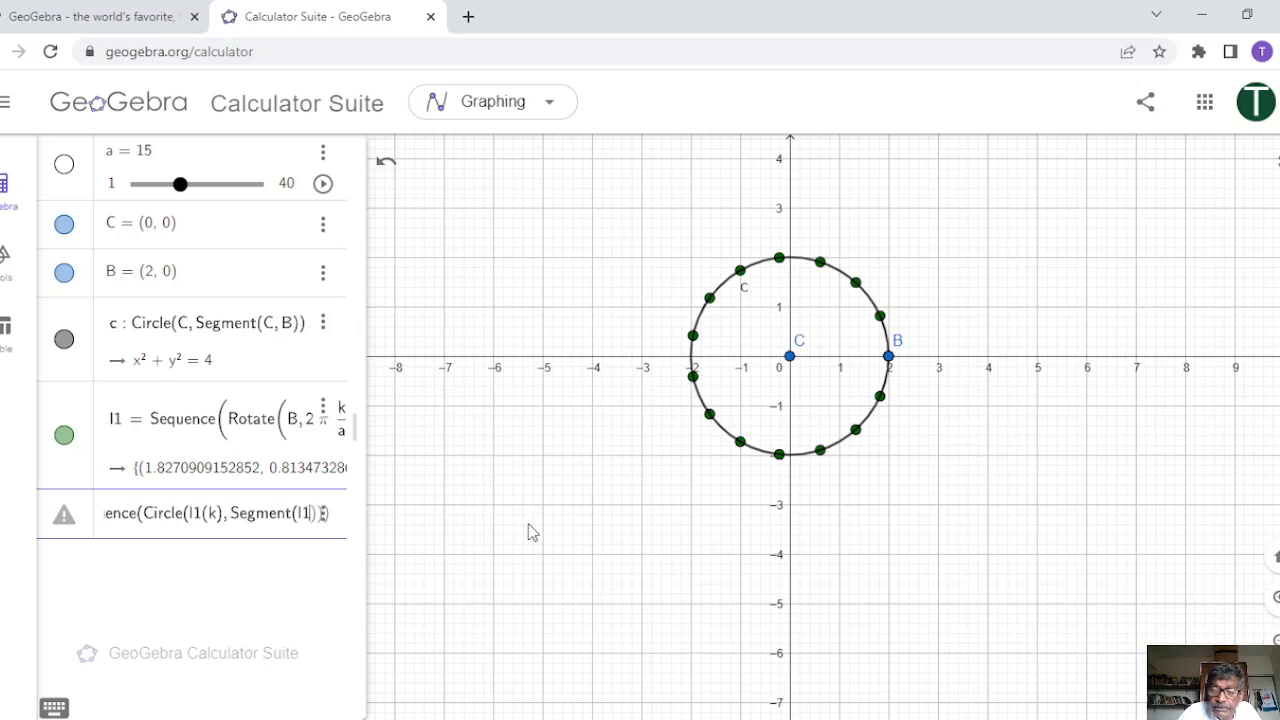
text((k)
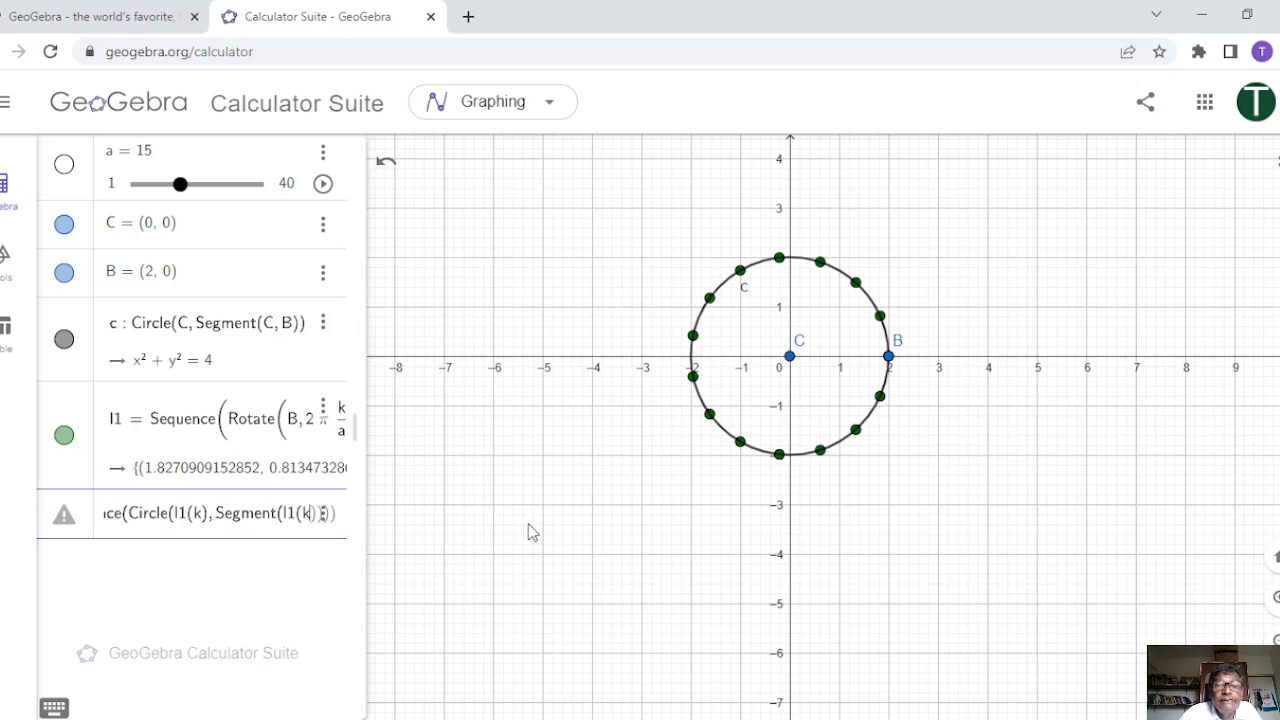
text())
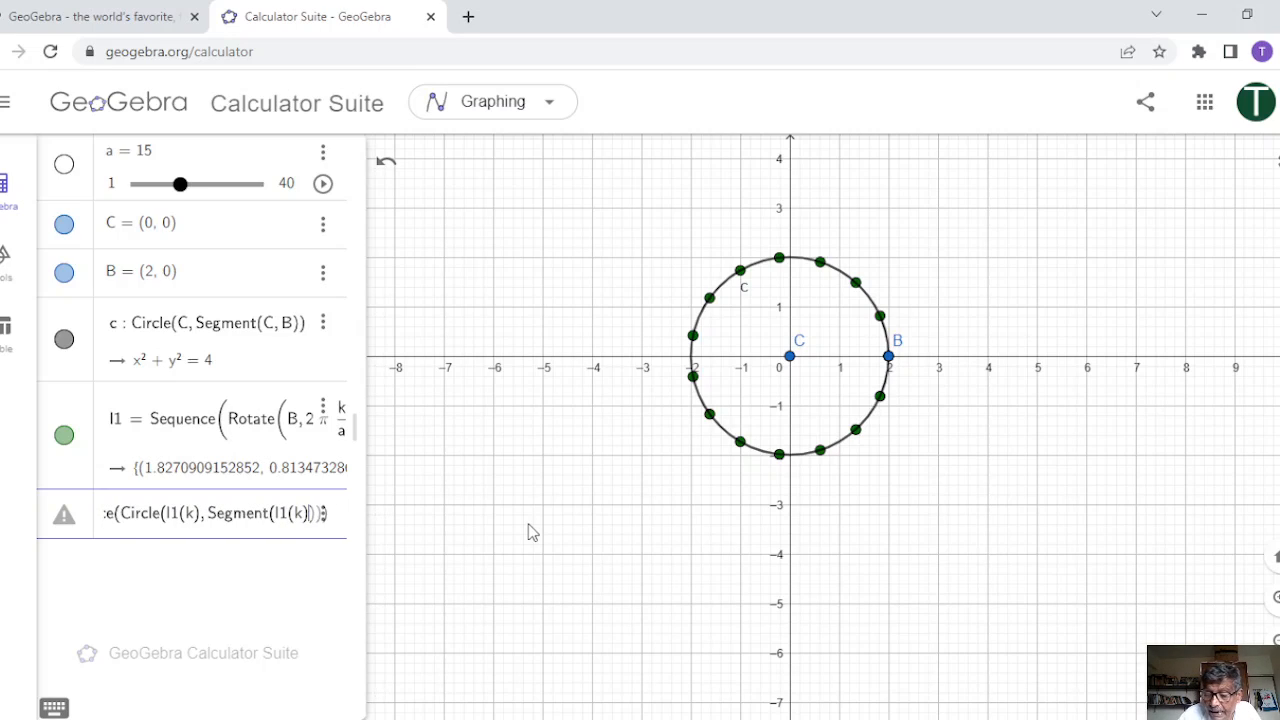
text(, C)
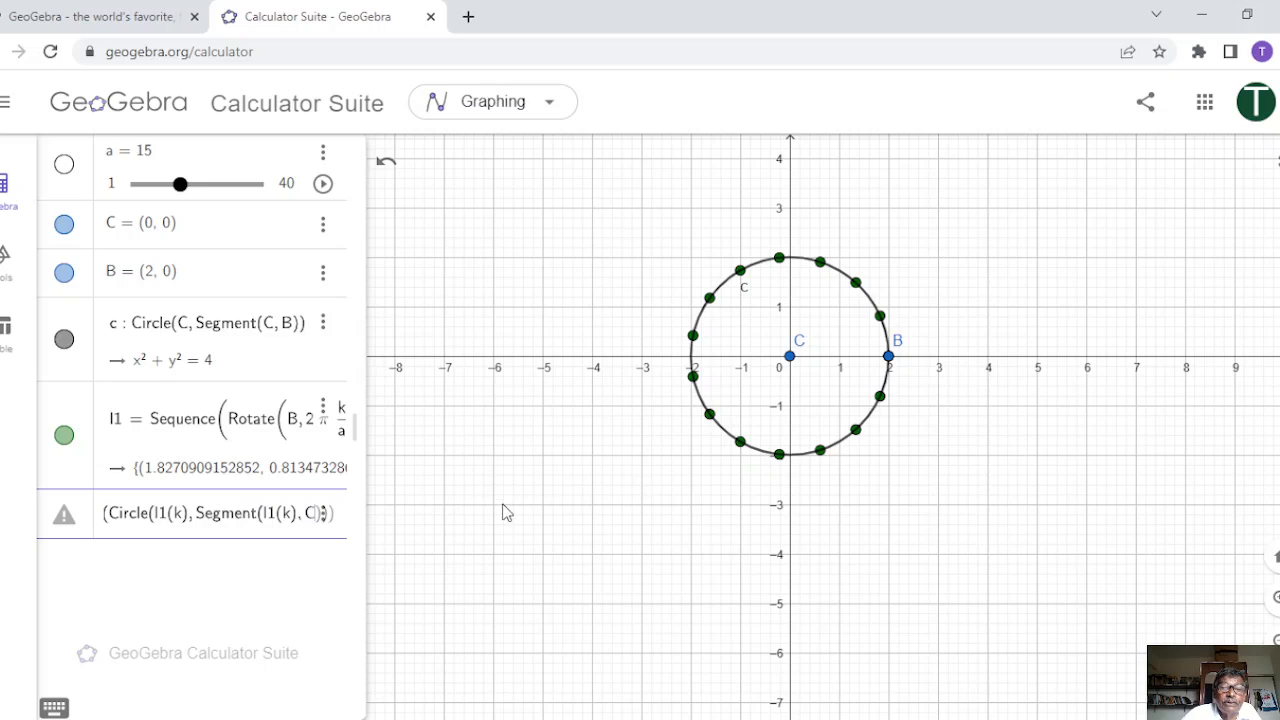
Complete the Sequence of circles with variable k from 1 to a and increment 1, widening the algebra area to show the expression
drag(363, 483, 512, 484)
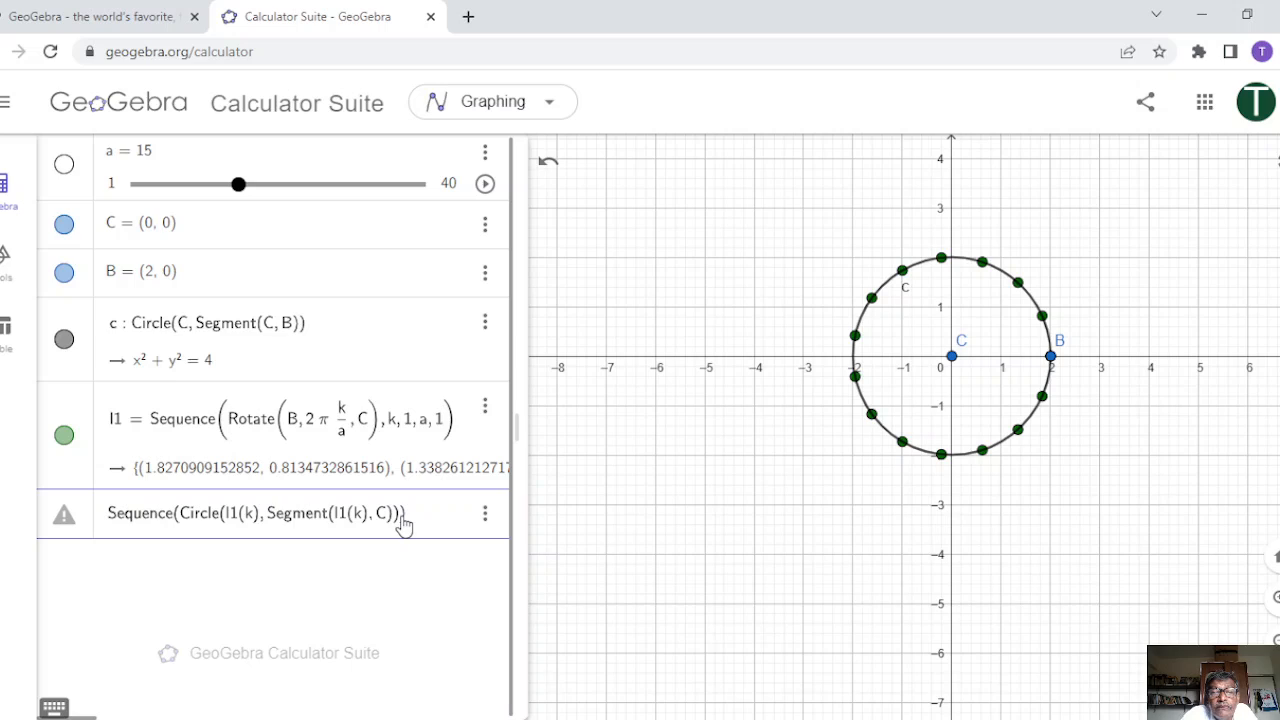
text(, )
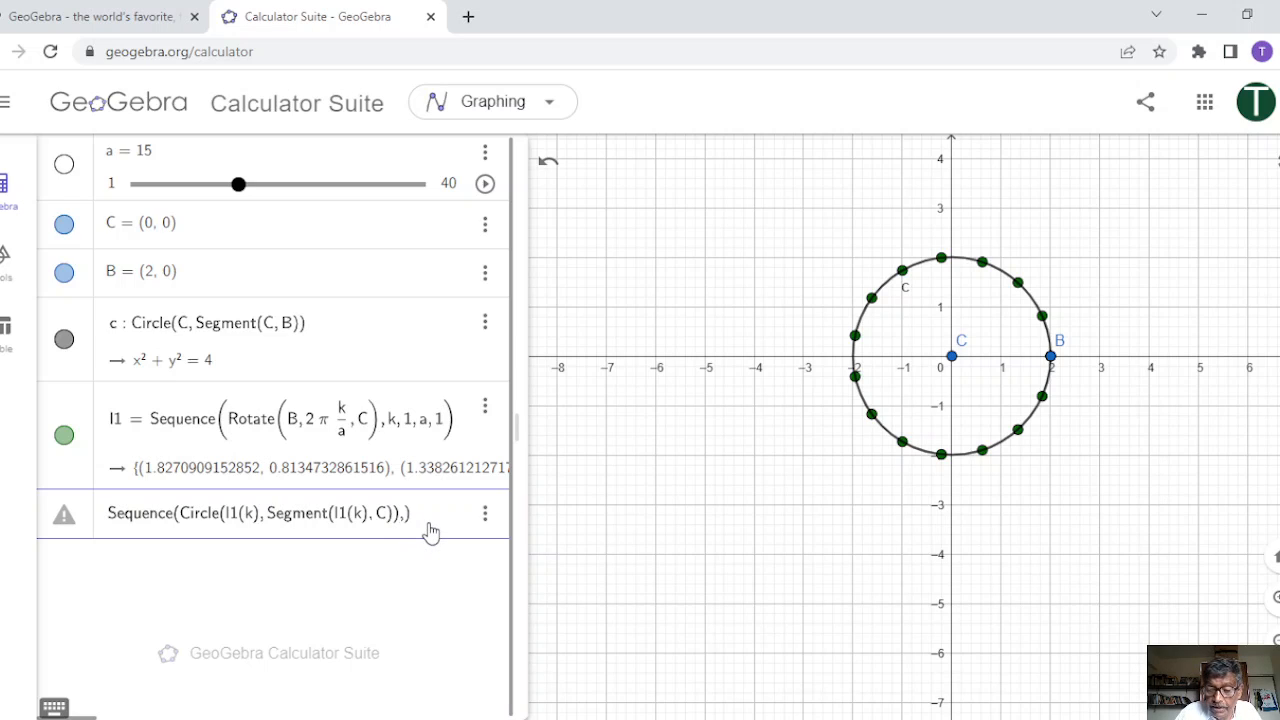
text(k, 1, a)
key(Return)
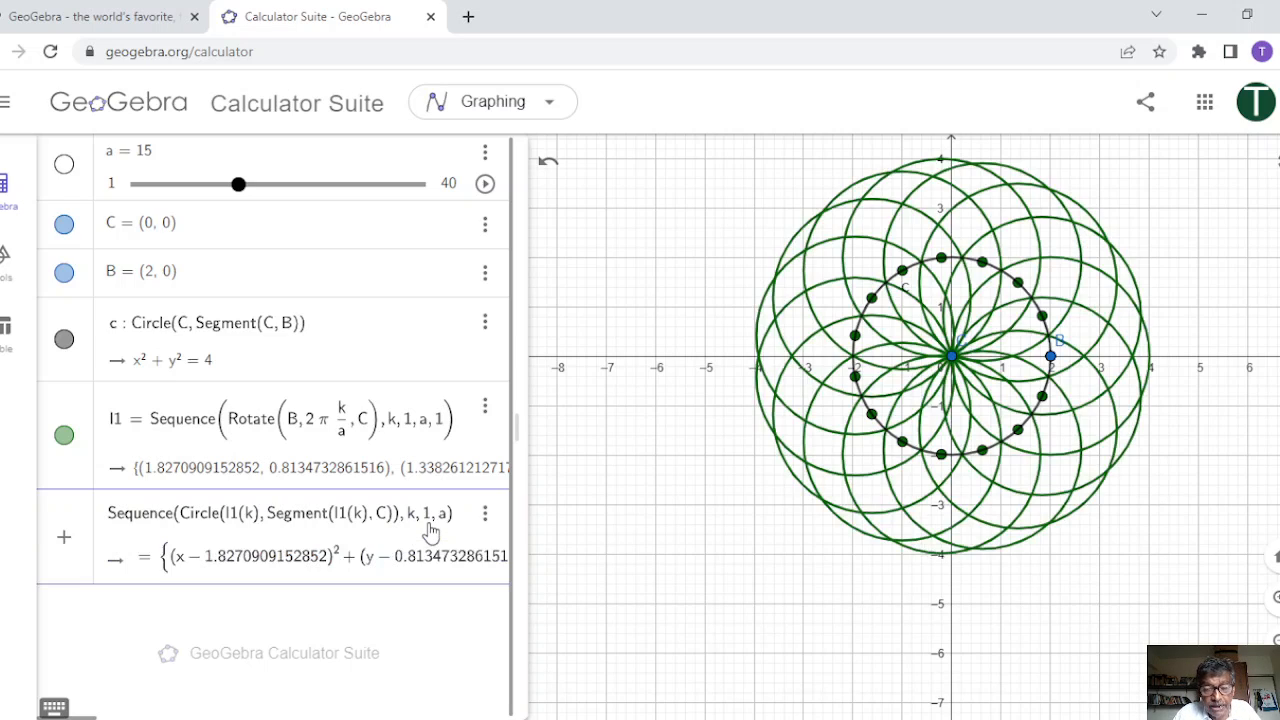
text(, )
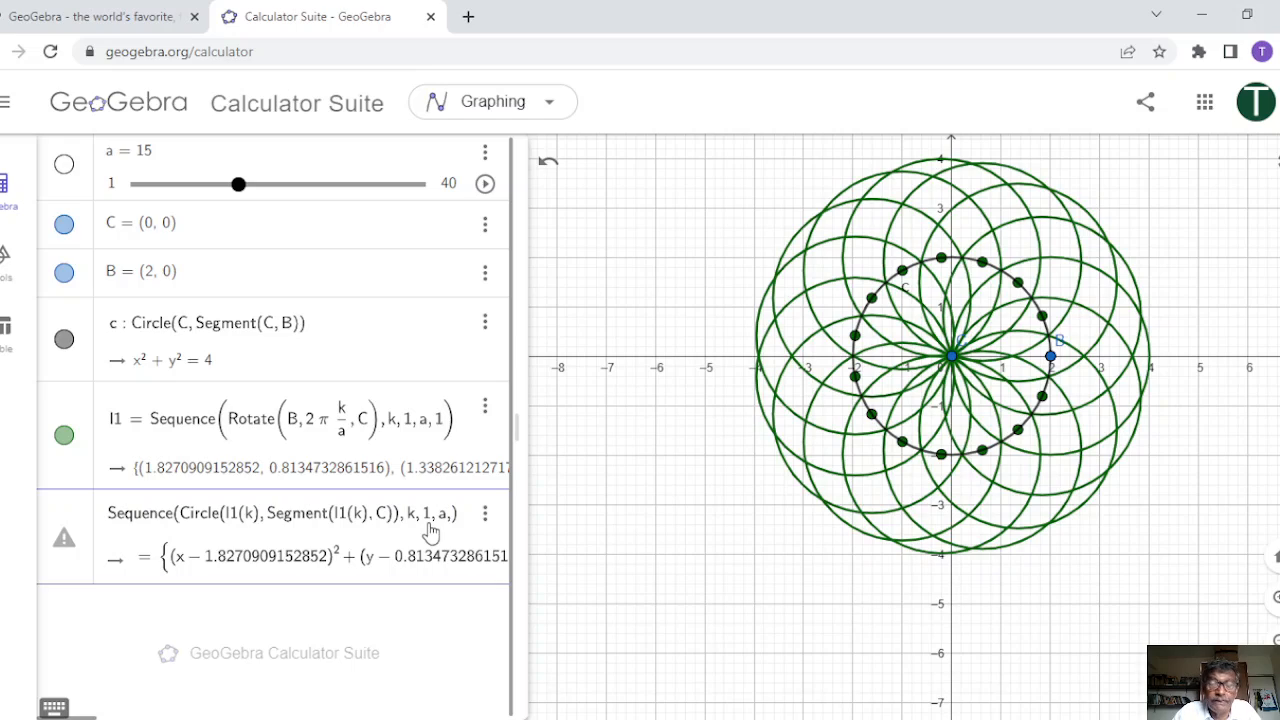
text(1)
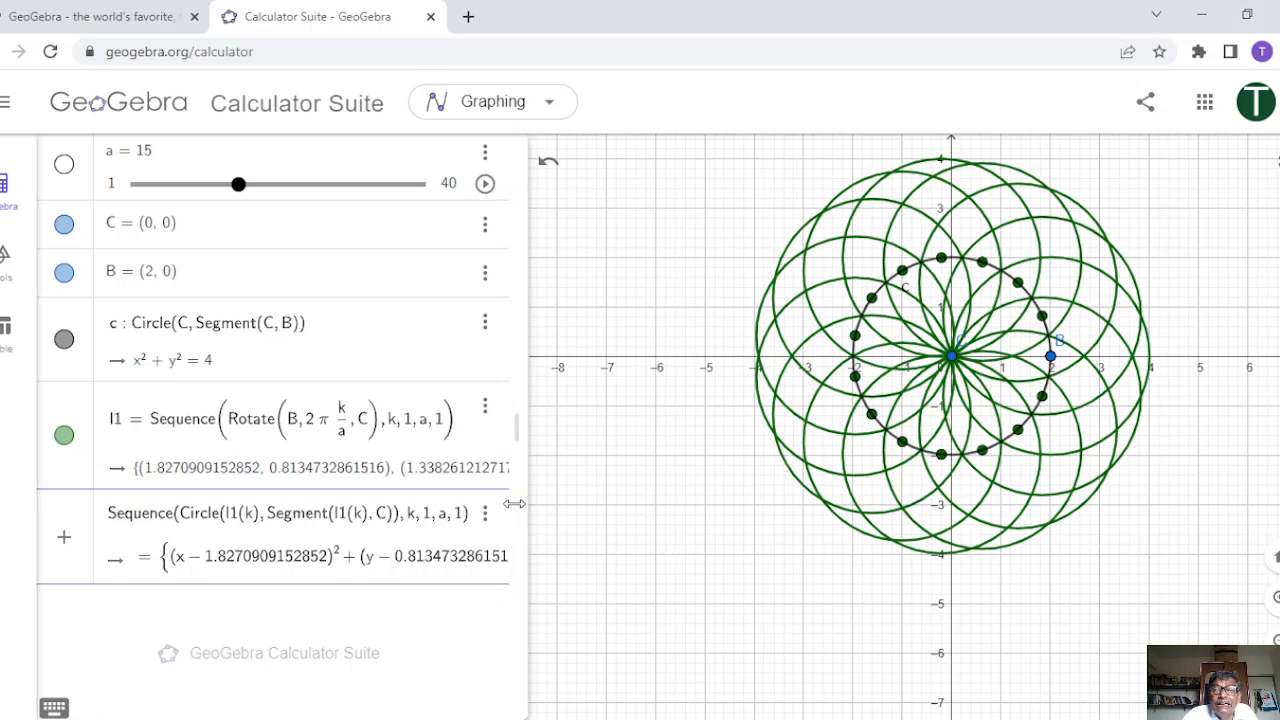
drag(514, 504, 588, 506)
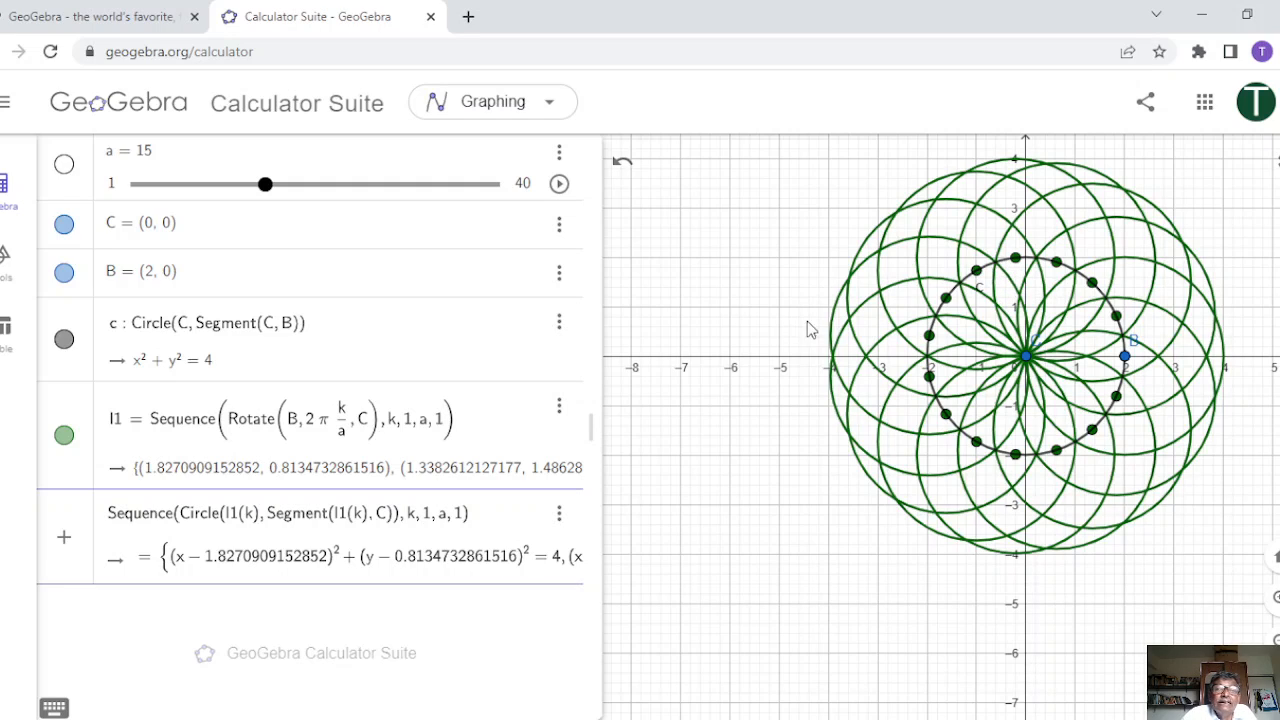
Hide circle c and show it again, and animate slider a, stopping it at 26
click(64, 338)
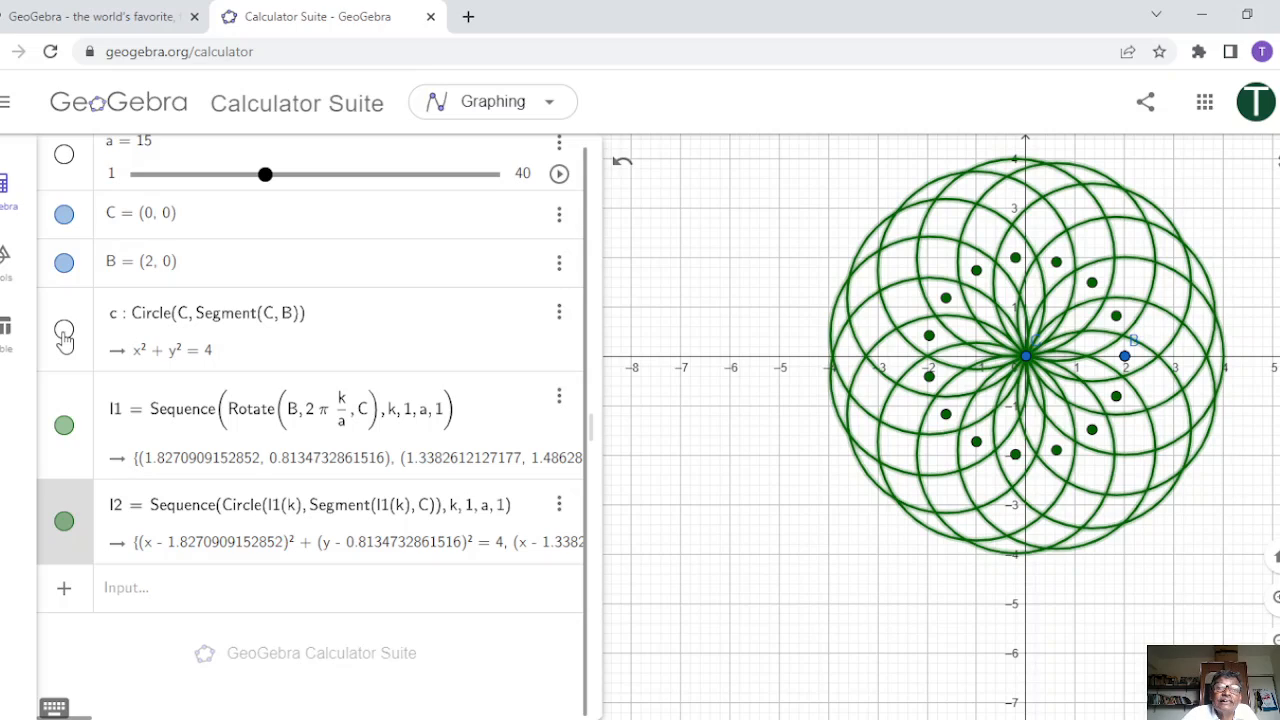
click(64, 334)
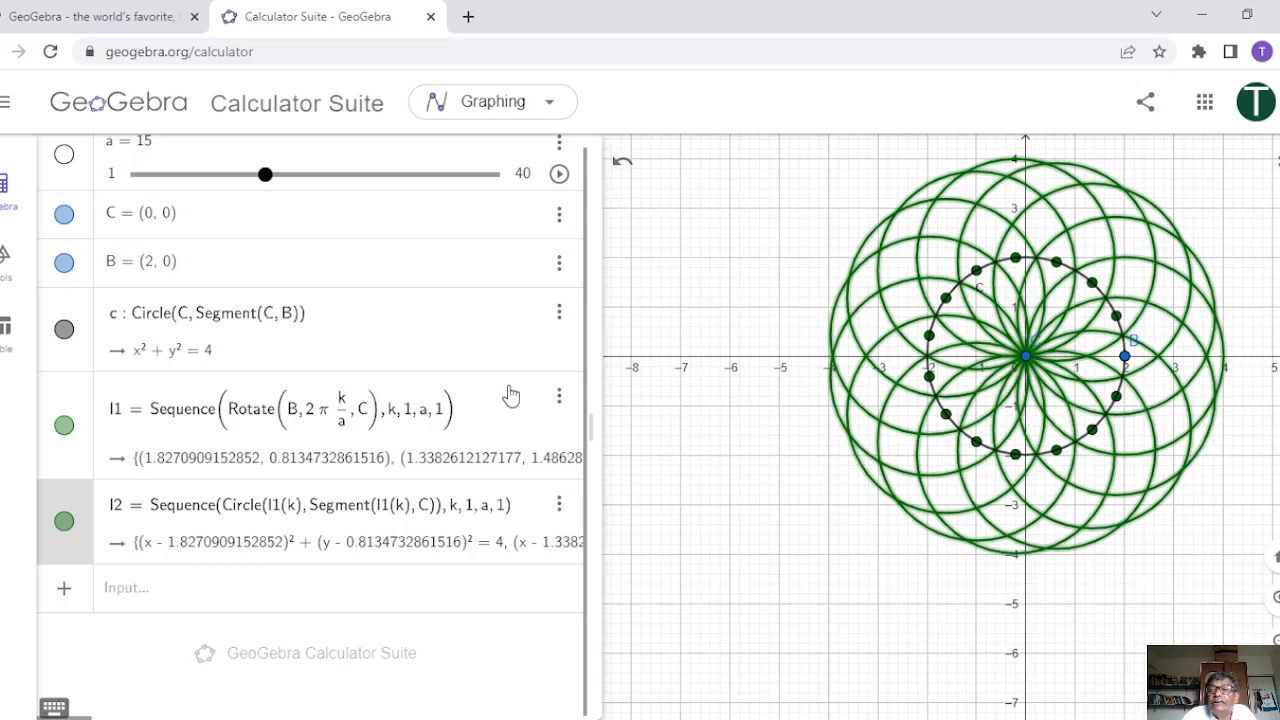
click(560, 174)
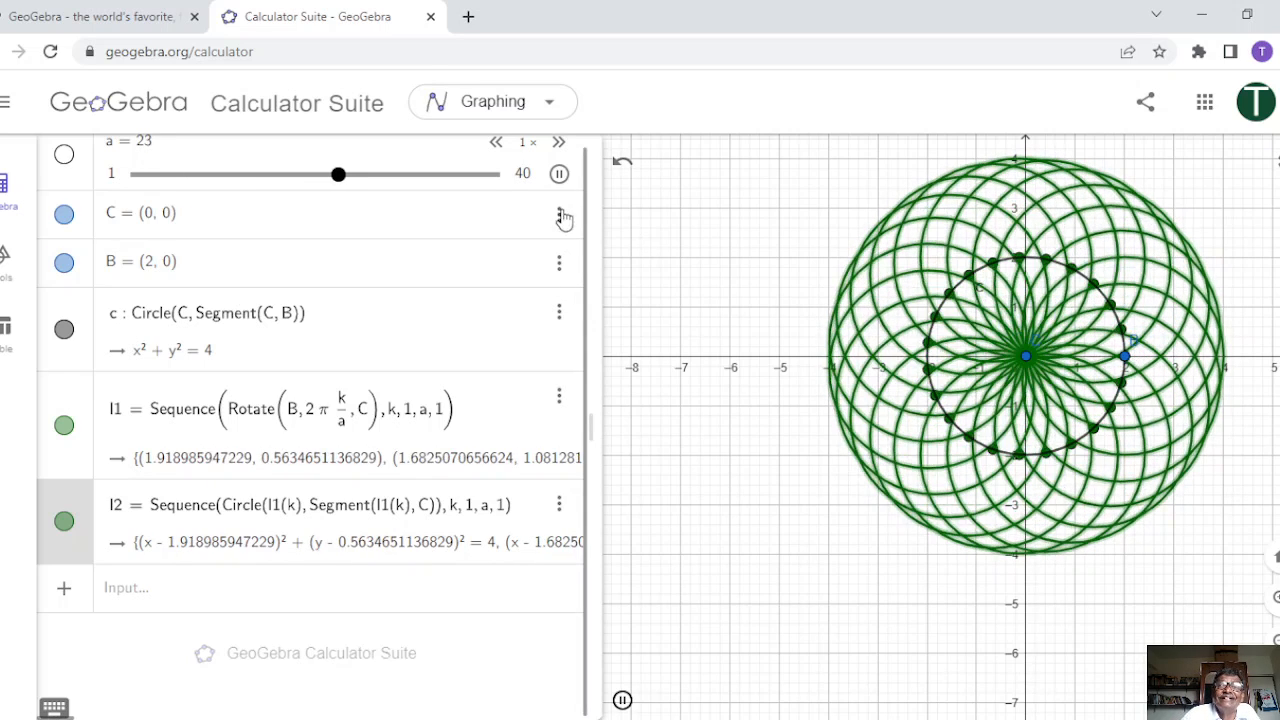
click(559, 173)
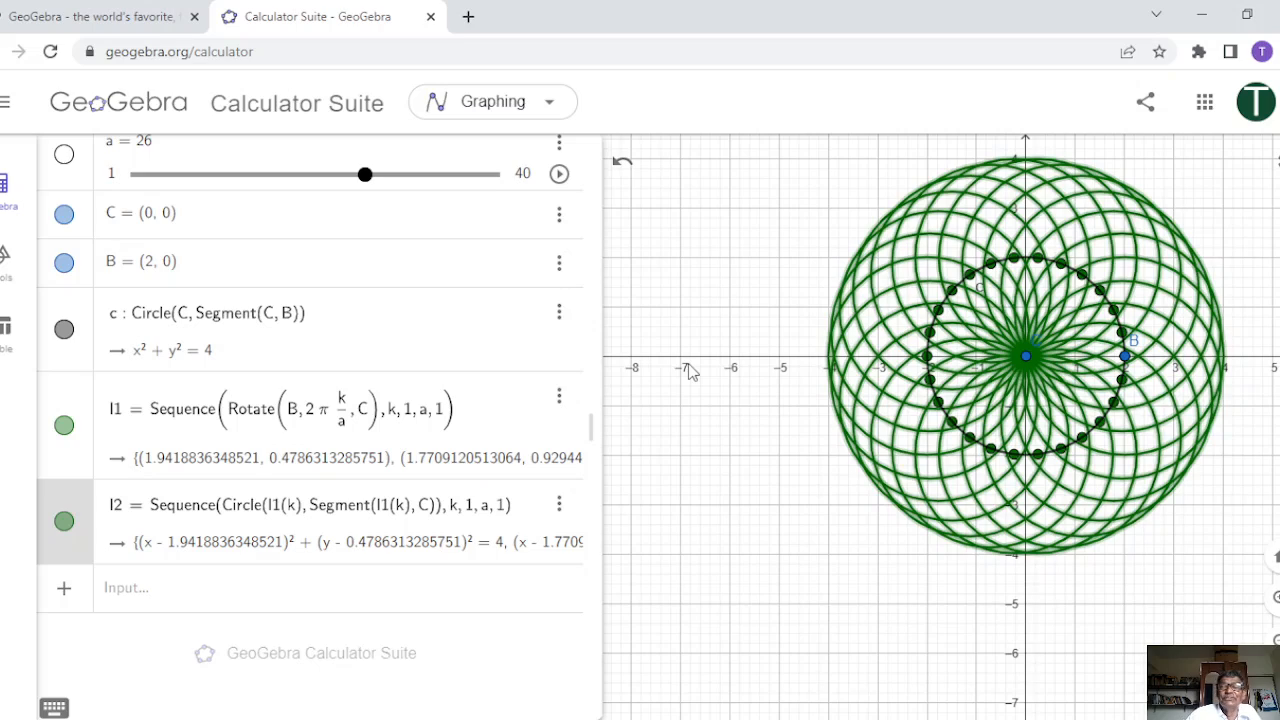